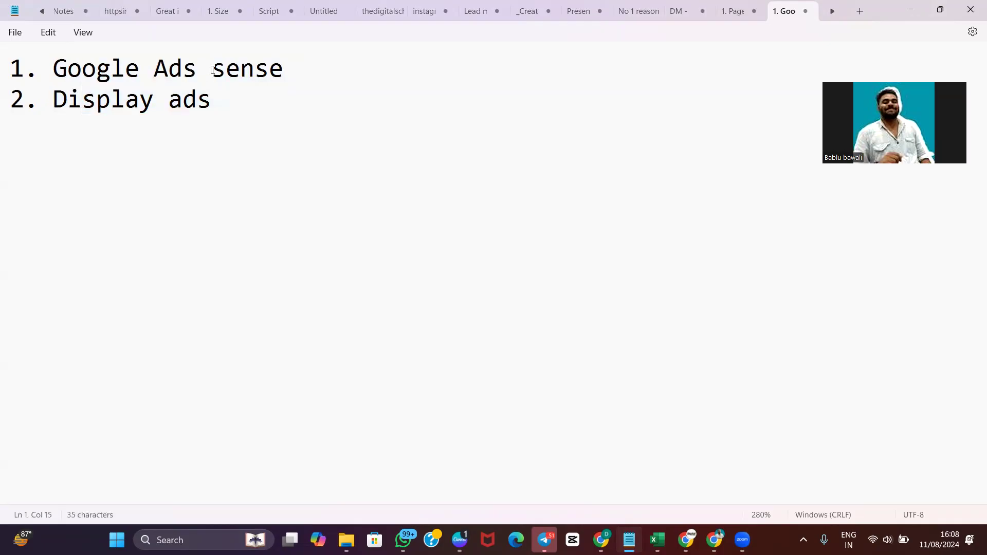
Edit the Notepad list to read '1. Google Adssense' with a blank line before '2. Display ads', then minimize Notepad.
key(BackSpace)
key(Return)
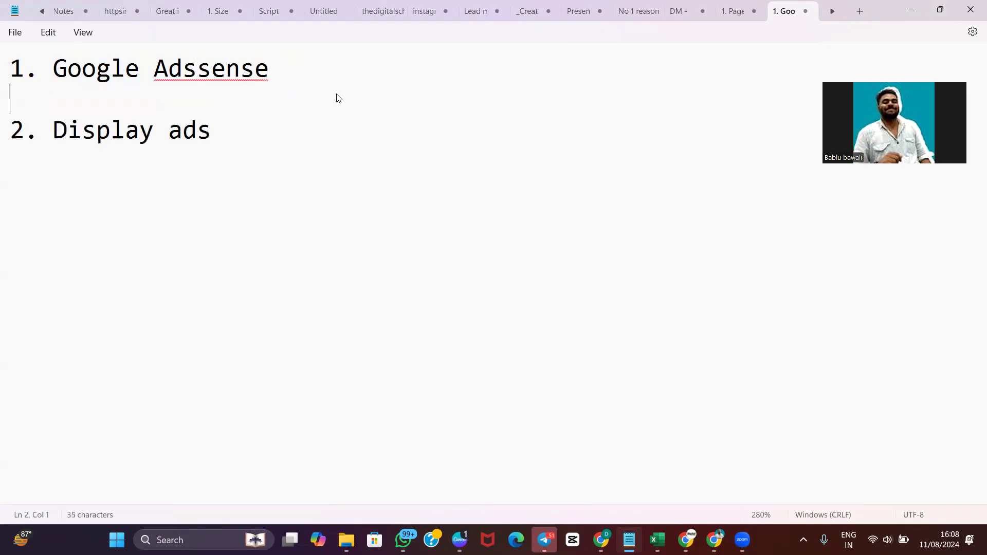
click(909, 9)
Switch Canva's left sidebar to the Draw freehand pens.
click(23, 221)
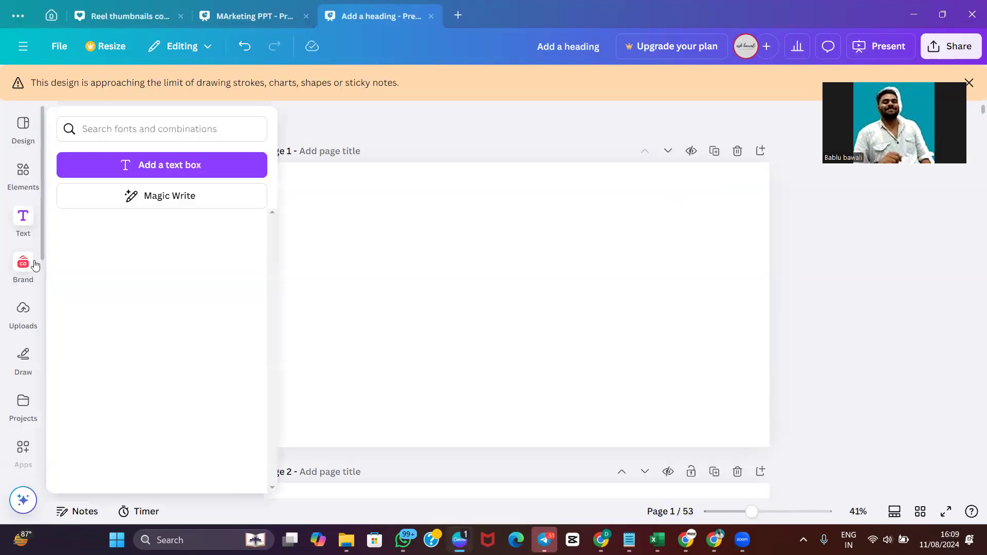
click(23, 267)
click(23, 404)
click(21, 371)
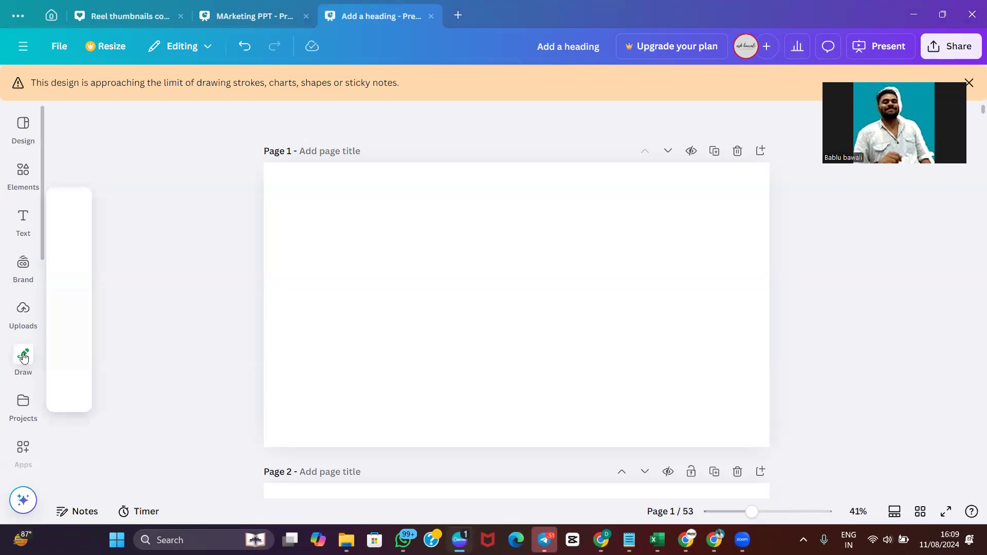
click(23, 323)
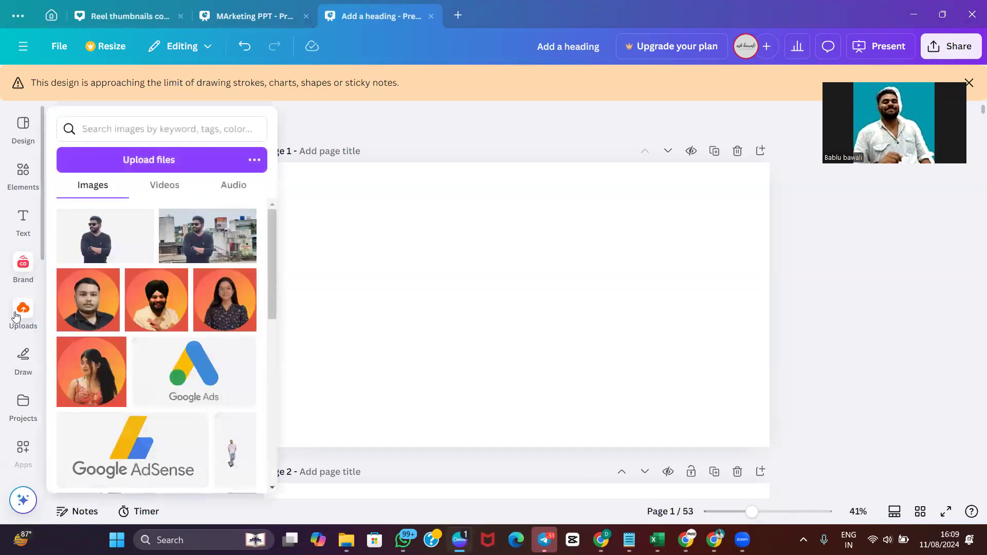
click(22, 362)
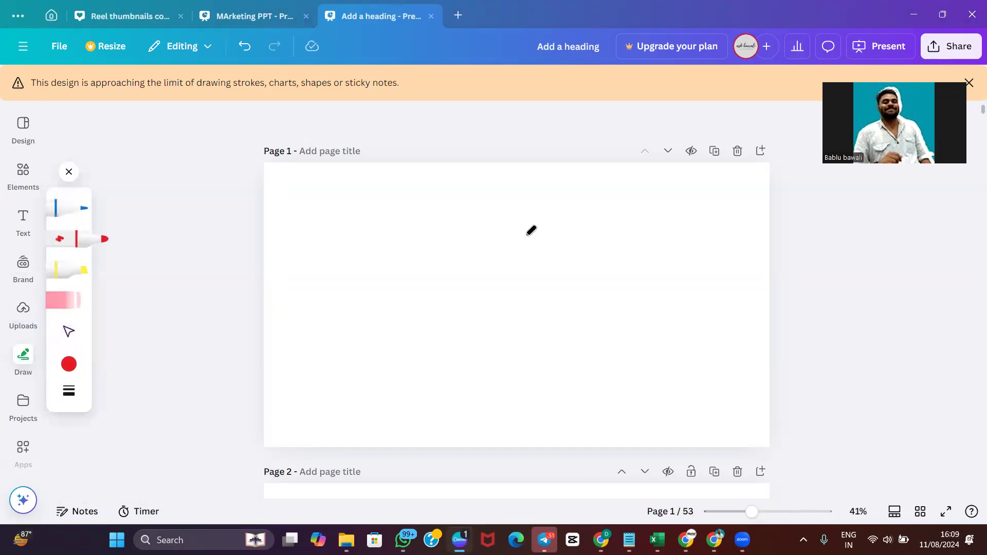
Draw a large red box on Page 1 with arrows into its top and 'IL' inside.
drag(321, 231, 313, 402)
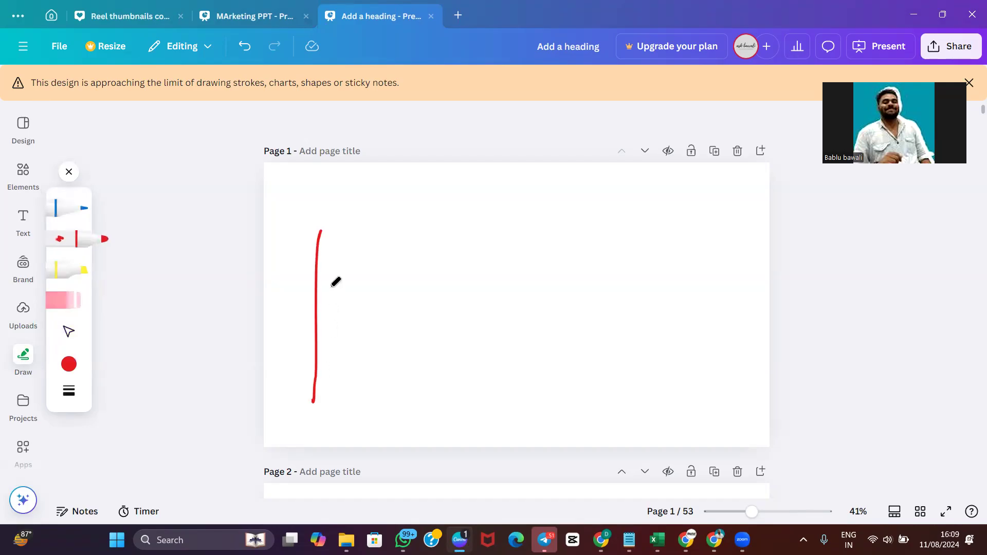
mouse_move(318, 235)
mouse_down()
mouse_move(455, 393)
mouse_move(306, 399)
mouse_up()
drag(308, 192, 364, 234)
drag(373, 192, 368, 236)
drag(435, 188, 408, 232)
mouse_move(355, 259)
mouse_down()
mouse_move(355, 284)
mouse_move(394, 280)
mouse_up()
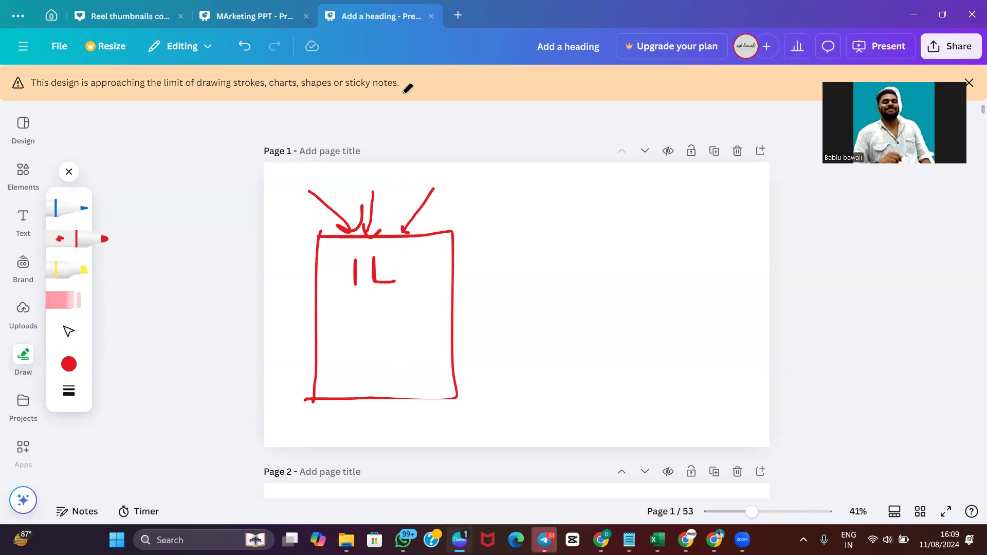
Draw a red arrow from the big box to a second box marked '4'.
drag(421, 307, 501, 298)
mouse_move(482, 288)
mouse_down()
mouse_move(501, 297)
mouse_move(487, 331)
mouse_up()
mouse_move(505, 270)
mouse_down()
mouse_move(502, 318)
mouse_move(586, 260)
mouse_move(502, 319)
mouse_up()
drag(522, 279, 532, 303)
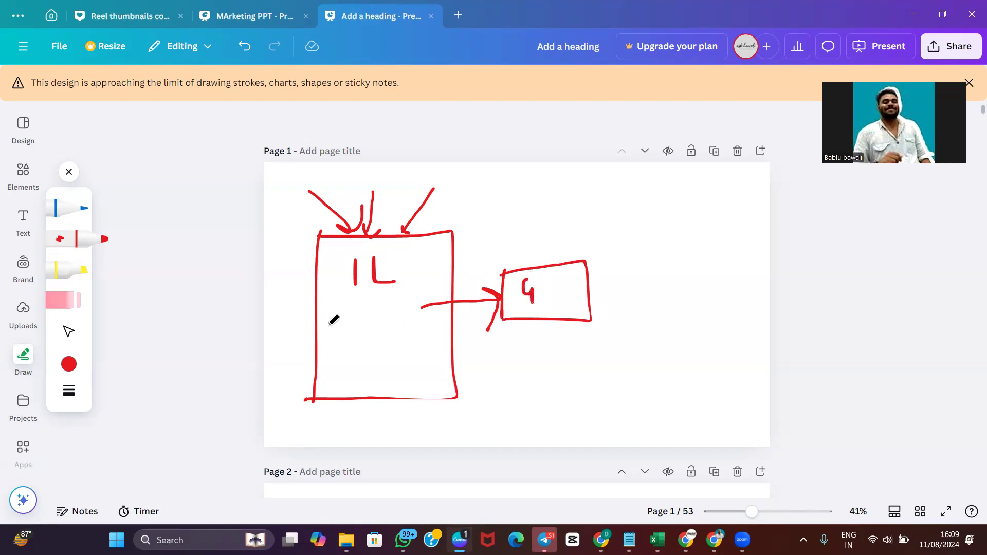
Draw the crossed-out slot boxes inside the big box around IL and along its lower section.
mouse_move(326, 313)
mouse_down()
mouse_move(432, 304)
mouse_move(444, 340)
mouse_move(321, 337)
mouse_move(330, 311)
mouse_move(427, 337)
mouse_move(375, 317)
mouse_move(350, 339)
mouse_up()
click(418, 262)
mouse_move(418, 257)
mouse_down()
mouse_move(431, 254)
mouse_move(440, 287)
mouse_move(419, 284)
mouse_up()
mouse_move(322, 258)
mouse_down()
mouse_move(337, 298)
mouse_move(335, 252)
mouse_move(328, 285)
mouse_up()
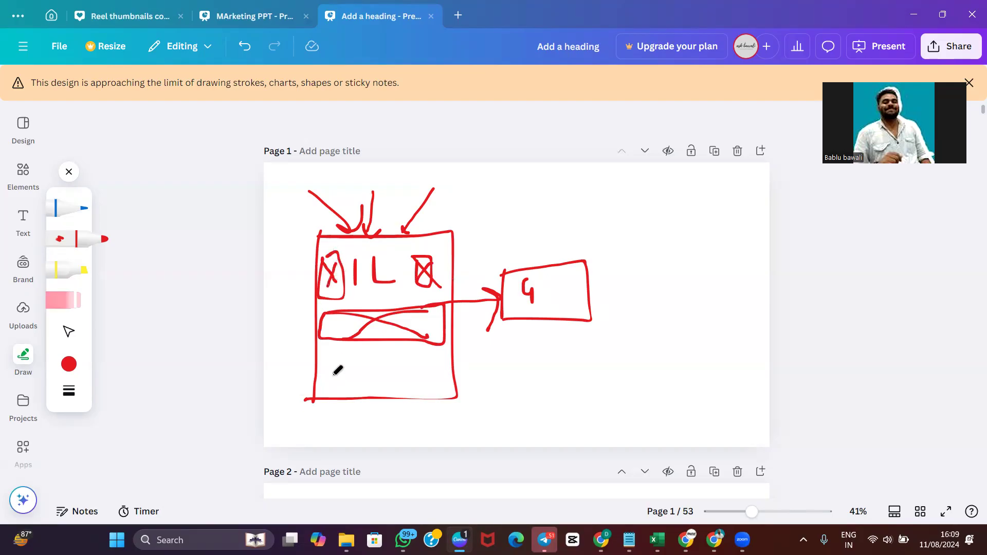
drag(327, 353, 327, 390)
mouse_move(325, 353)
mouse_down()
mouse_move(353, 390)
mouse_move(321, 401)
mouse_up()
mouse_move(354, 348)
mouse_down()
mouse_move(332, 383)
mouse_move(352, 393)
mouse_up()
mouse_move(415, 358)
mouse_down()
mouse_move(415, 390)
mouse_move(439, 356)
mouse_move(415, 391)
mouse_up()
mouse_move(437, 360)
mouse_down()
mouse_move(420, 386)
mouse_move(436, 382)
mouse_up()
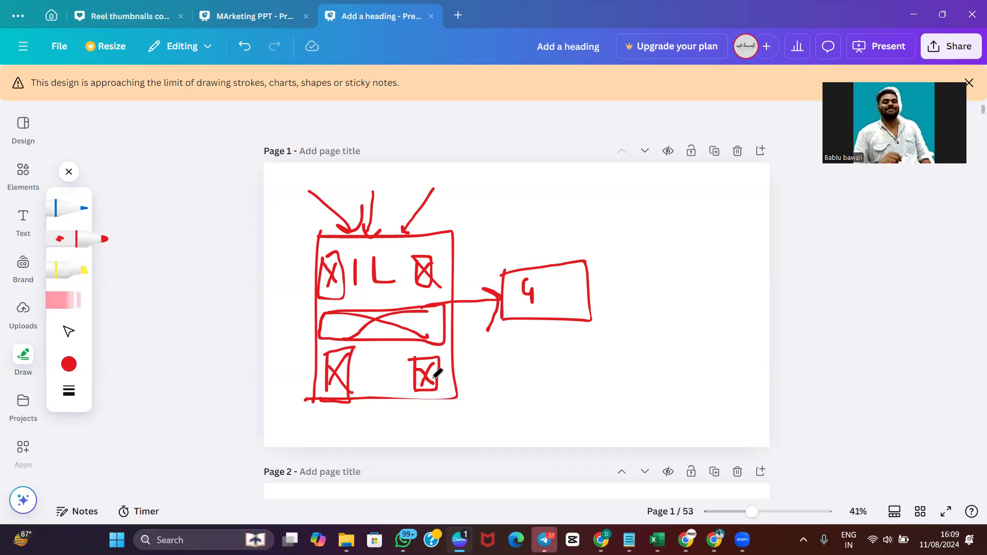
Draw a blue arrow out of the crossed-out slot and handwrite 'Adsense App' at the top right.
click(91, 210)
mouse_move(432, 268)
mouse_down()
mouse_move(472, 254)
mouse_move(485, 264)
mouse_up()
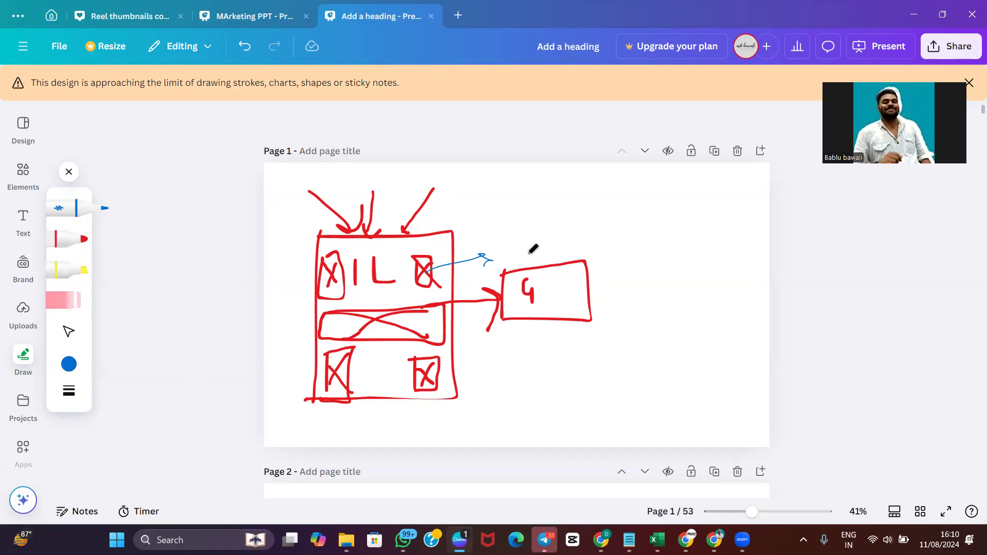
mouse_move(535, 202)
mouse_down()
mouse_move(530, 231)
mouse_move(545, 229)
mouse_up()
mouse_move(525, 218)
mouse_down()
mouse_move(560, 212)
mouse_move(649, 232)
mouse_move(663, 221)
mouse_move(698, 240)
mouse_move(730, 194)
mouse_move(749, 195)
mouse_move(754, 215)
mouse_up()
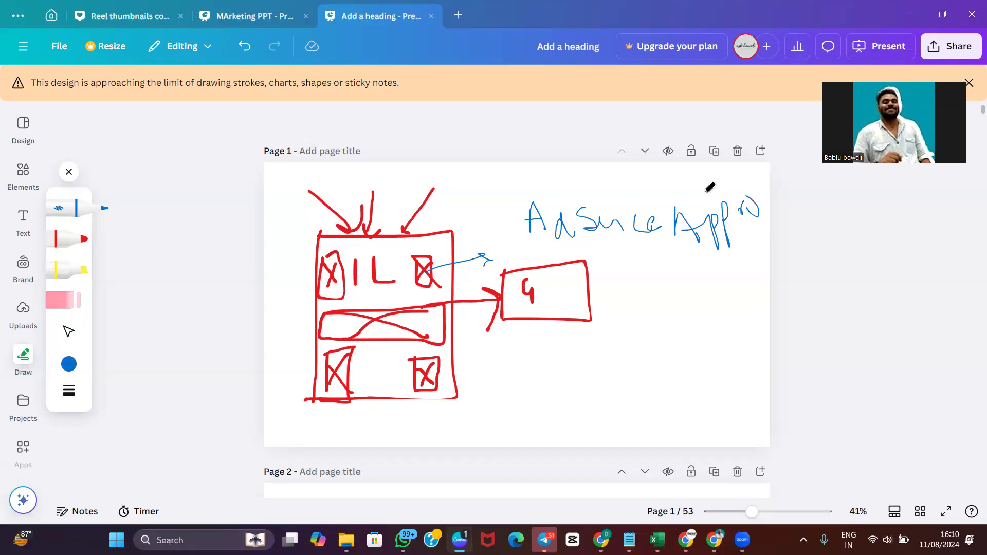
Add Page 2 and handwrite 100 → 100 in red, with 500 above and 50 below.
click(761, 151)
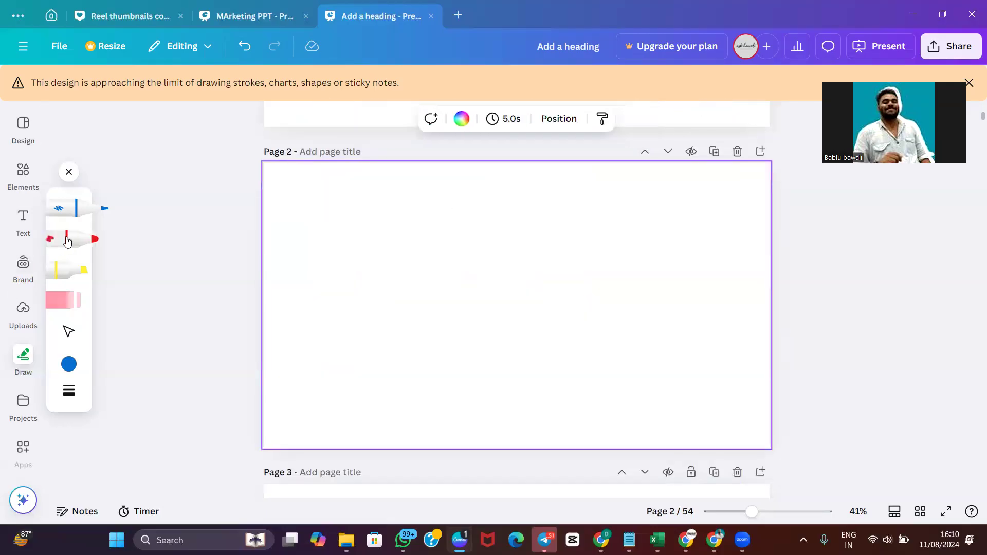
click(65, 238)
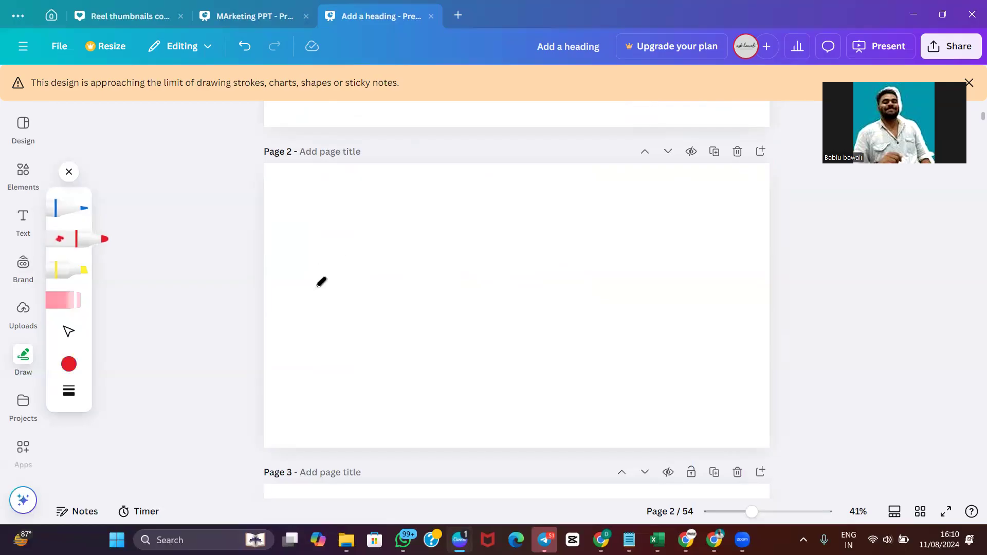
mouse_move(317, 262)
mouse_down()
mouse_move(320, 290)
mouse_move(335, 271)
mouse_move(375, 269)
mouse_move(362, 249)
mouse_move(436, 265)
mouse_move(436, 286)
mouse_up()
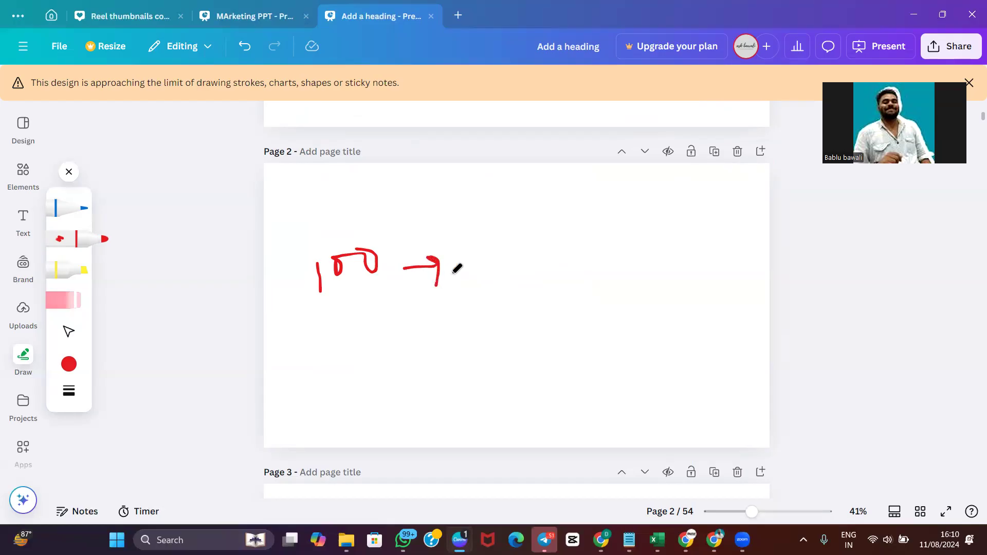
mouse_move(472, 249)
mouse_down()
mouse_move(479, 281)
mouse_move(495, 253)
mouse_move(520, 267)
mouse_up()
mouse_move(469, 188)
mouse_down()
mouse_move(455, 204)
mouse_move(469, 229)
mouse_move(498, 205)
mouse_up()
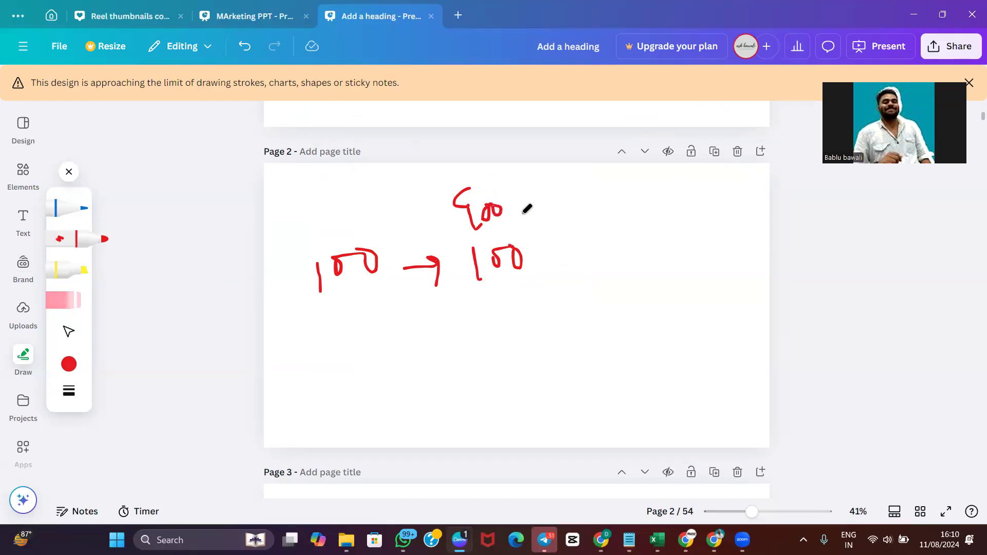
mouse_move(538, 265)
mouse_down()
mouse_move(578, 247)
mouse_move(574, 267)
mouse_up()
mouse_move(513, 303)
mouse_down()
mouse_move(495, 310)
mouse_move(496, 330)
mouse_move(532, 307)
mouse_up()
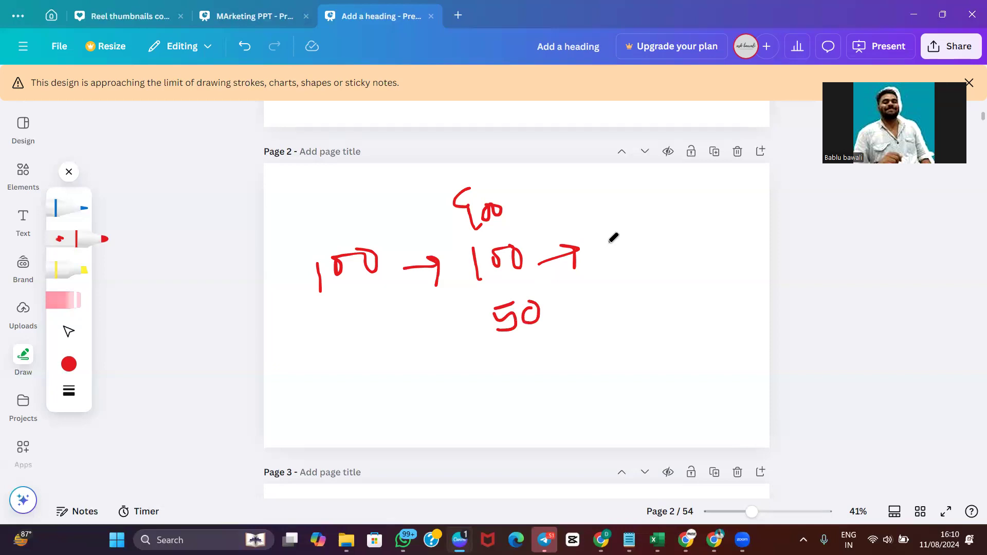
Draw two stacked red boxes to the right of the arrow, with an outgoing arrow.
drag(605, 218, 612, 283)
drag(598, 221, 698, 286)
drag(599, 287, 699, 285)
drag(673, 251, 710, 239)
mouse_move(609, 321)
mouse_down()
mouse_move(609, 332)
mouse_move(703, 295)
mouse_up()
mouse_move(705, 331)
mouse_down()
mouse_move(606, 320)
mouse_move(663, 306)
mouse_move(725, 316)
mouse_move(743, 303)
mouse_move(733, 330)
mouse_up()
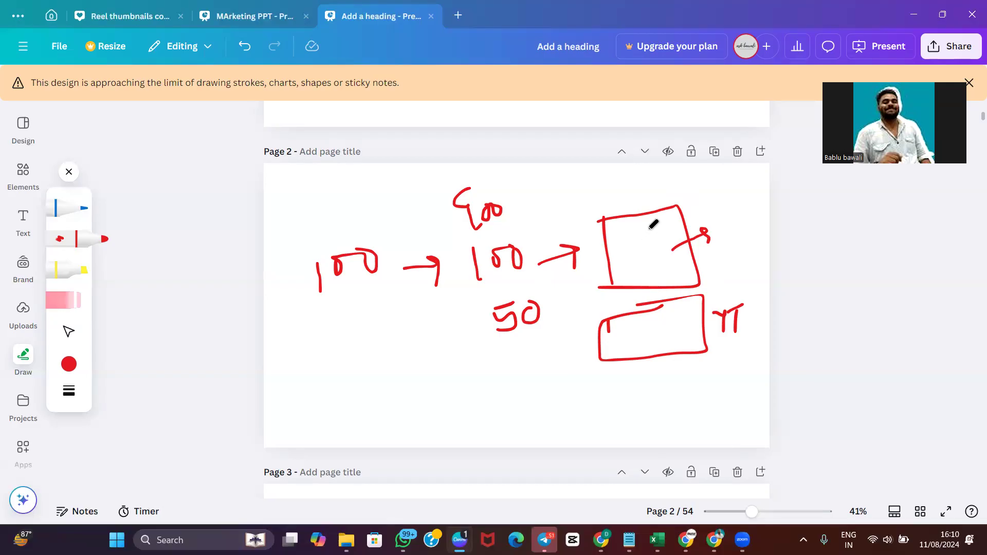
Tick the upper box, write 25 above it, 1.25 in the lower box, and label the arrows.
drag(631, 234, 661, 227)
drag(642, 326, 644, 340)
click(648, 339)
mouse_move(623, 194)
mouse_down()
mouse_move(639, 191)
mouse_move(647, 213)
mouse_move(655, 192)
mouse_move(650, 209)
mouse_up()
mouse_move(659, 322)
mouse_down()
mouse_move(674, 339)
mouse_move(679, 327)
mouse_move(677, 338)
mouse_up()
drag(719, 214, 718, 216)
drag(747, 295, 751, 312)
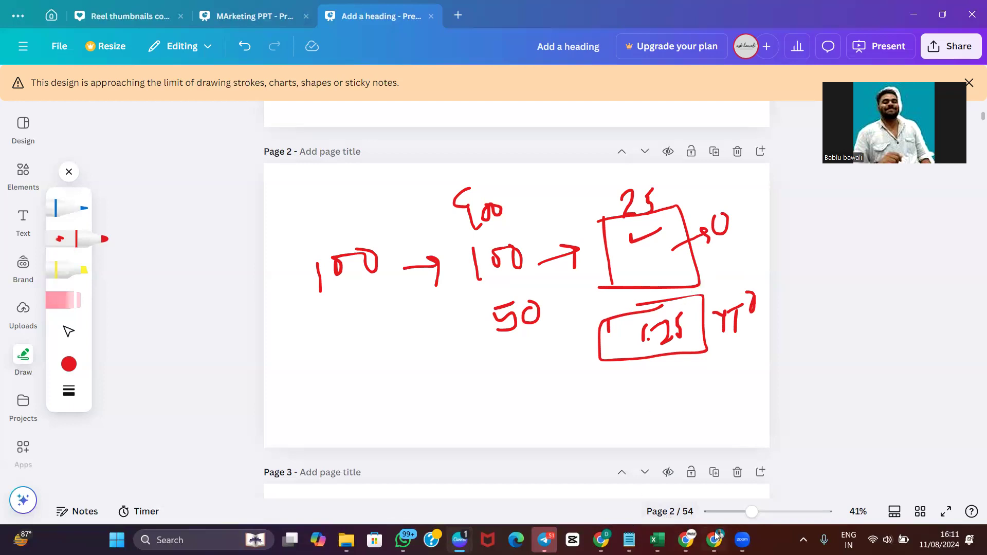
mouse_move(601, 540)
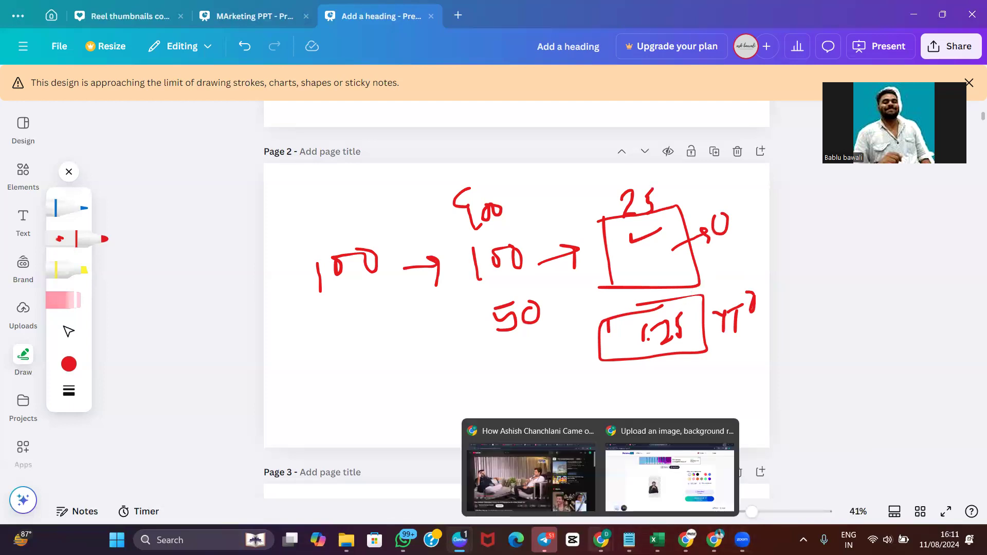
click(531, 480)
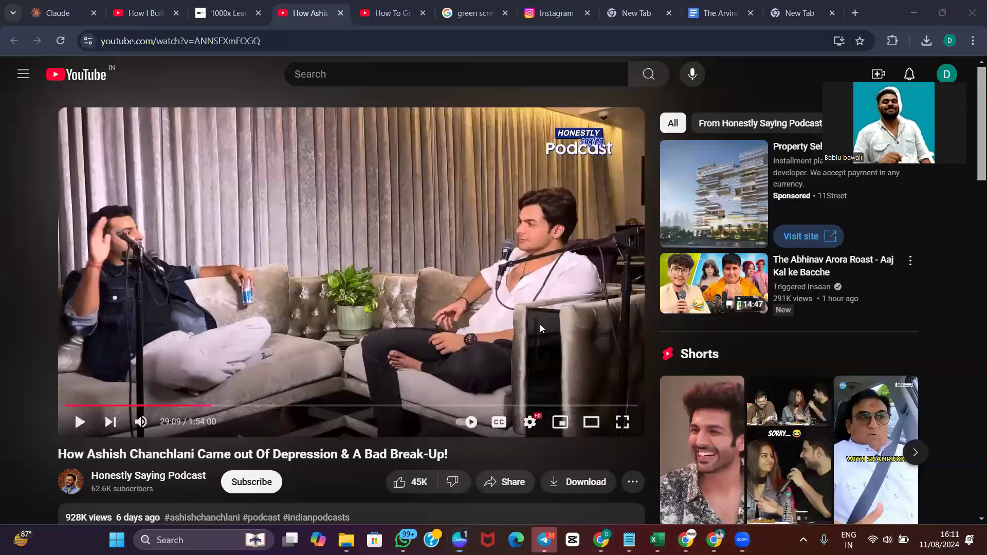
click(855, 13)
text(youtube.com)
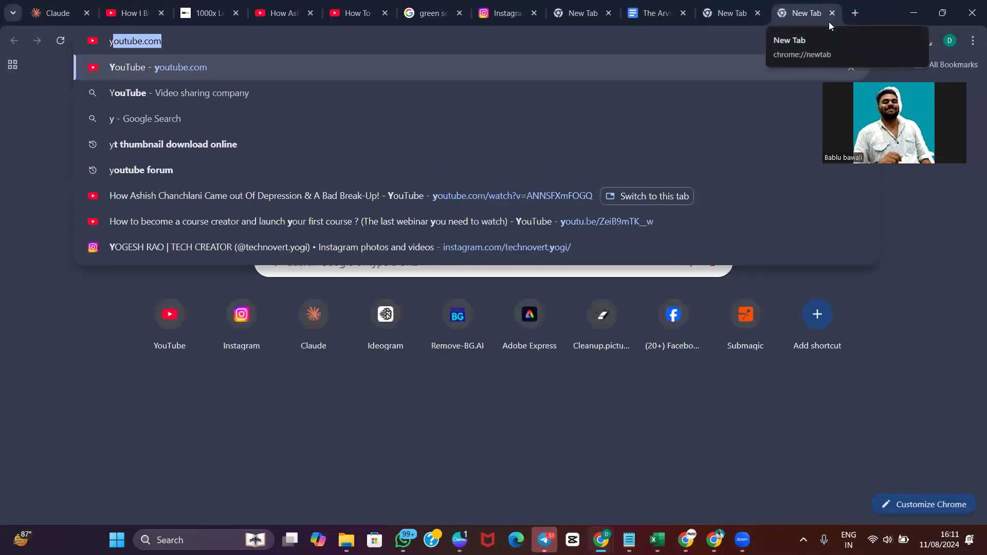
key(Return)
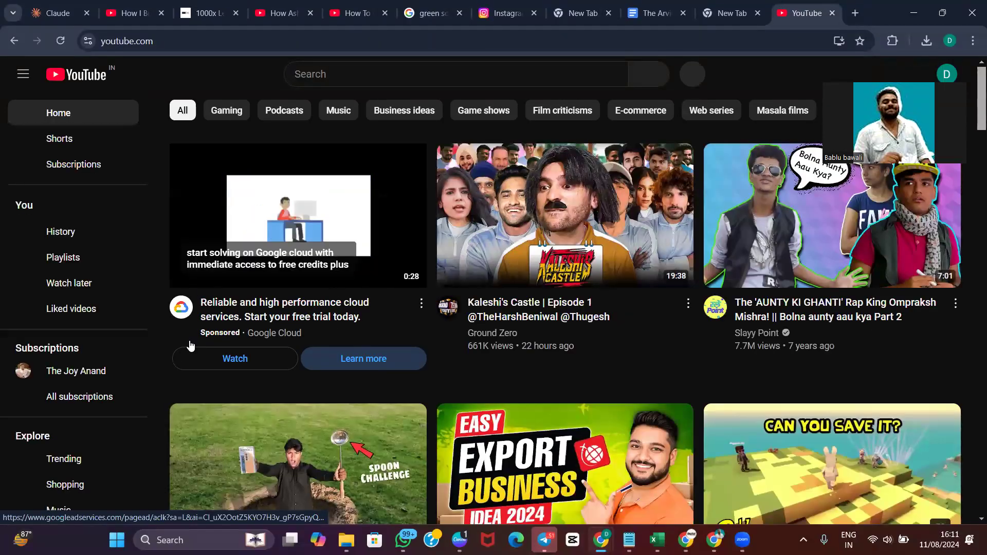
mouse_move(310, 240)
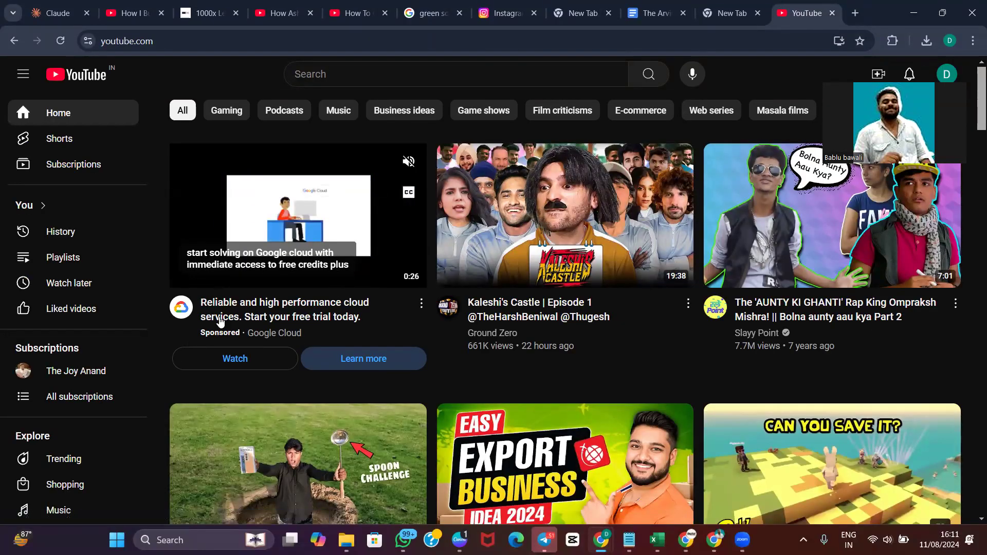
scroll(566, 360, down, 5)
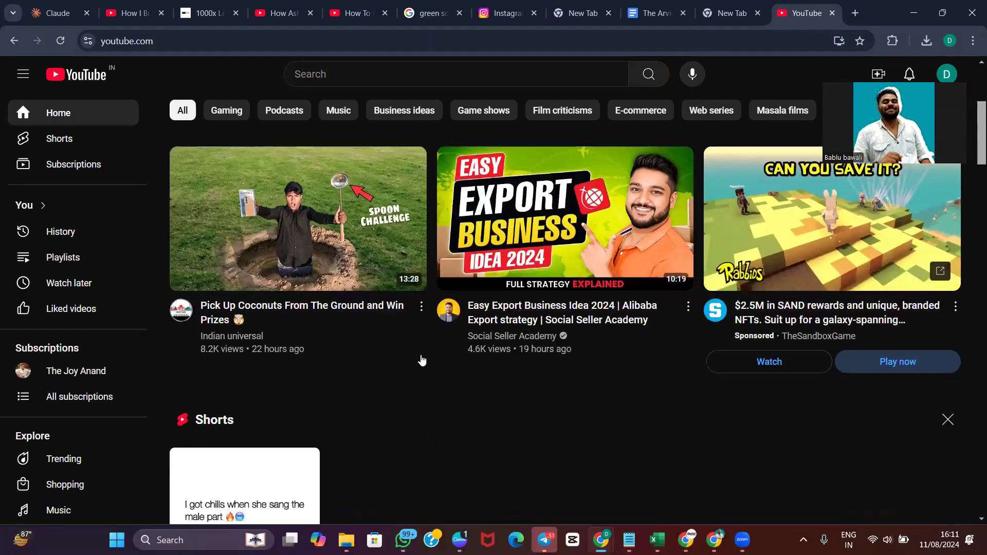
click(511, 222)
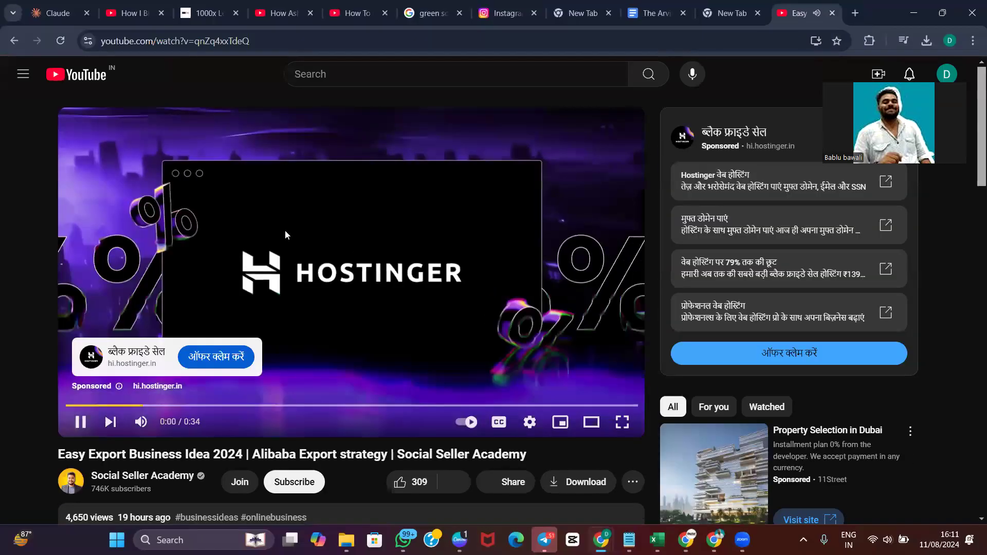
click(285, 231)
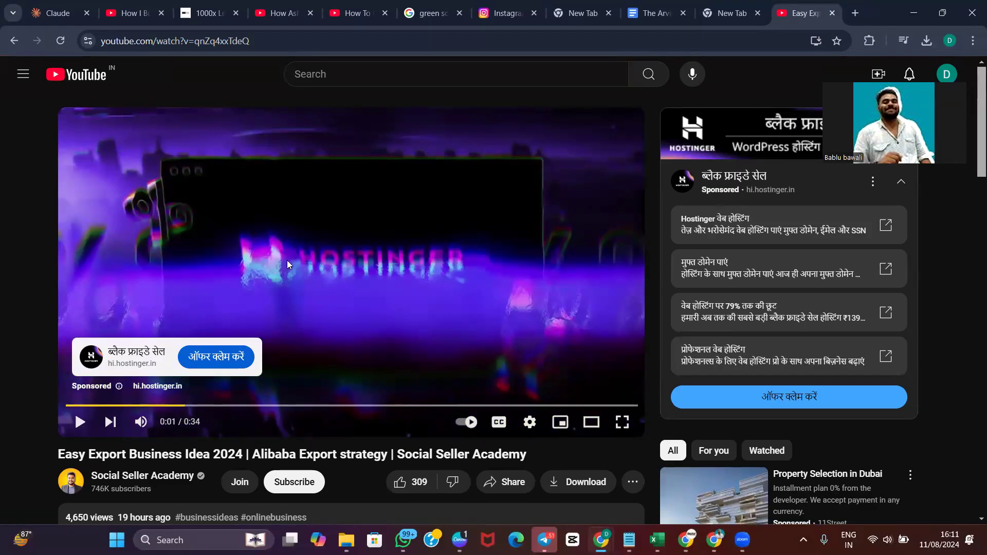
scroll(286, 260, down, 1)
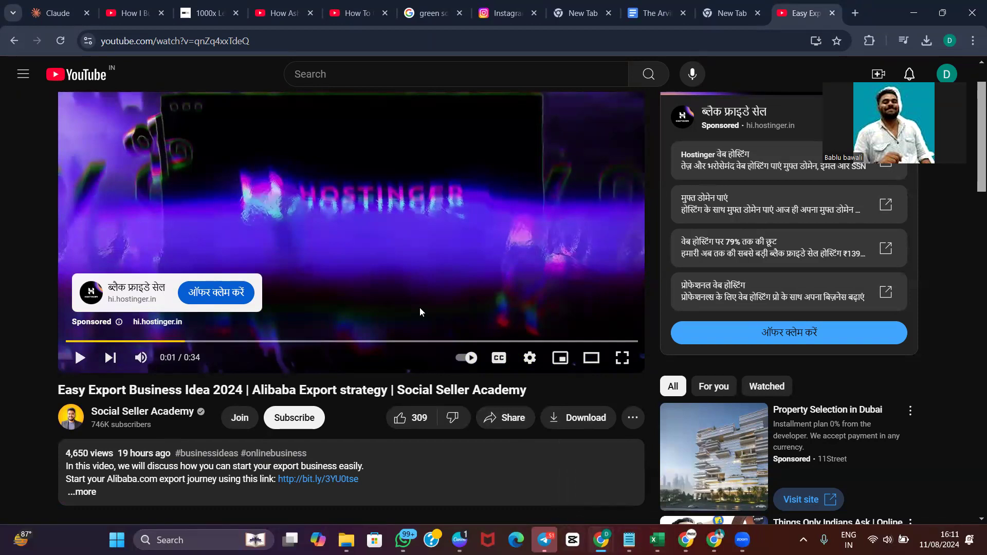
Return to Canva, add Page 3 after Page 2, and handwrite 'Host → YT →' in red.
click(454, 537)
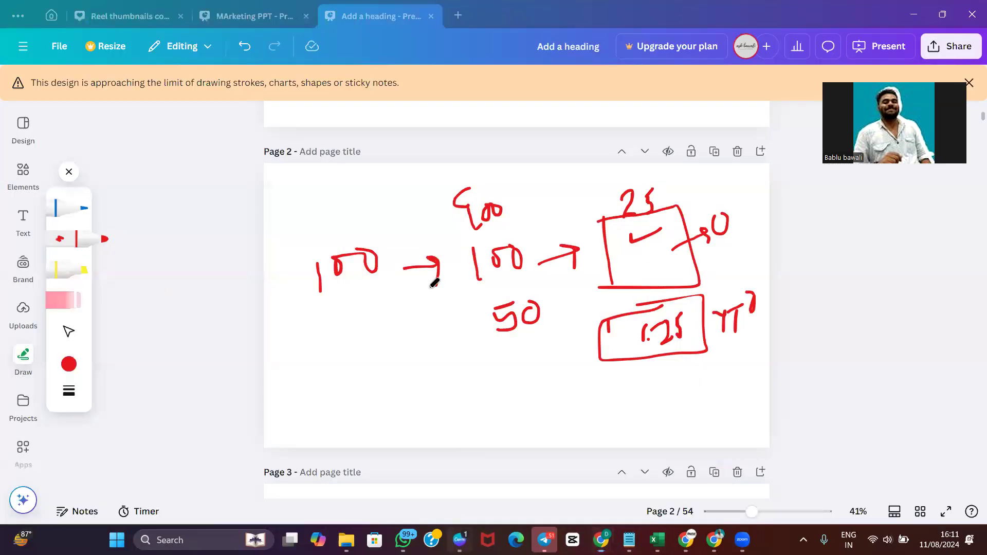
click(760, 151)
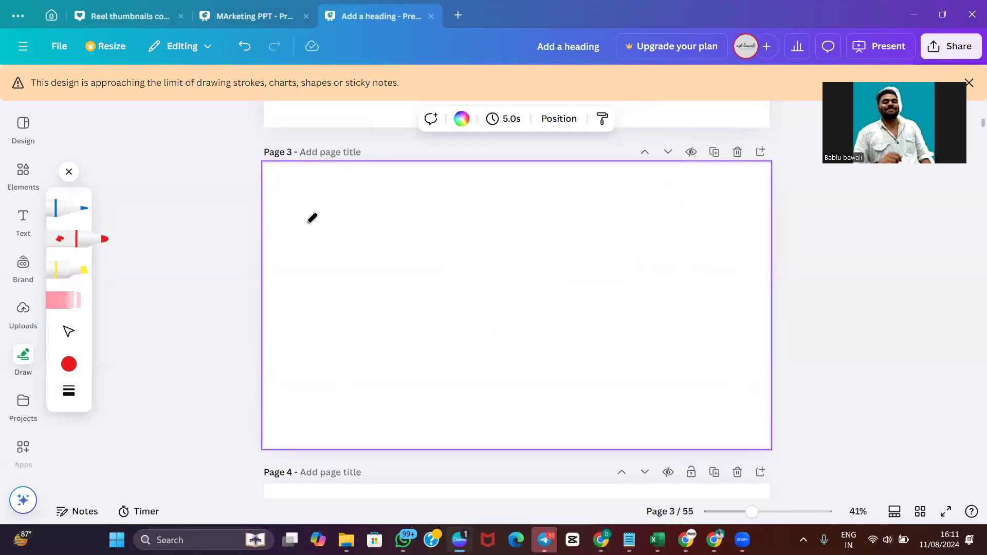
mouse_move(307, 191)
mouse_down()
mouse_move(307, 206)
mouse_move(322, 189)
mouse_move(321, 212)
mouse_move(339, 194)
mouse_move(355, 199)
mouse_move(346, 210)
mouse_move(369, 210)
mouse_move(378, 194)
mouse_move(420, 192)
mouse_move(423, 201)
mouse_up()
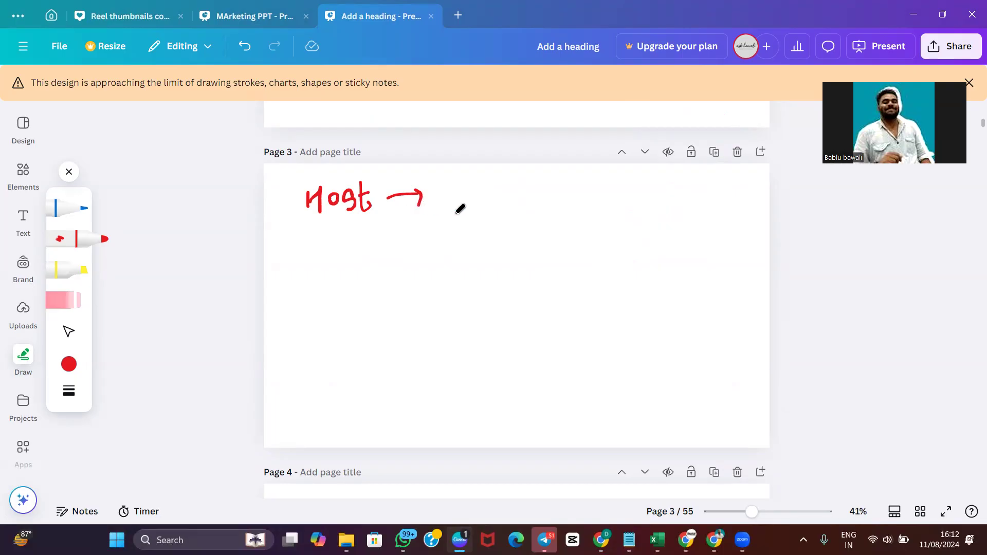
drag(439, 192, 450, 217)
mouse_move(468, 192)
mouse_down()
mouse_move(492, 187)
mouse_move(479, 206)
mouse_up()
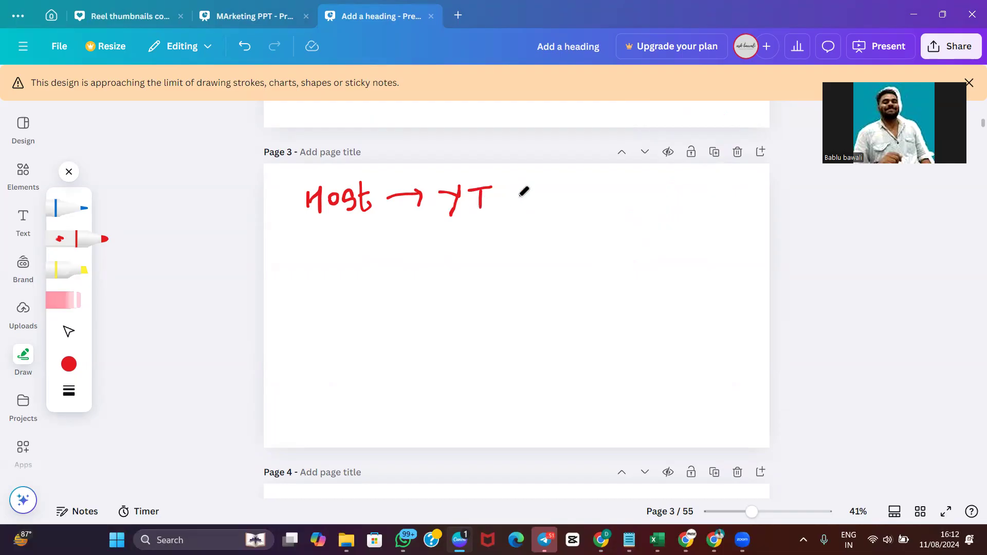
mouse_move(504, 201)
mouse_down()
mouse_move(542, 194)
mouse_move(541, 211)
mouse_up()
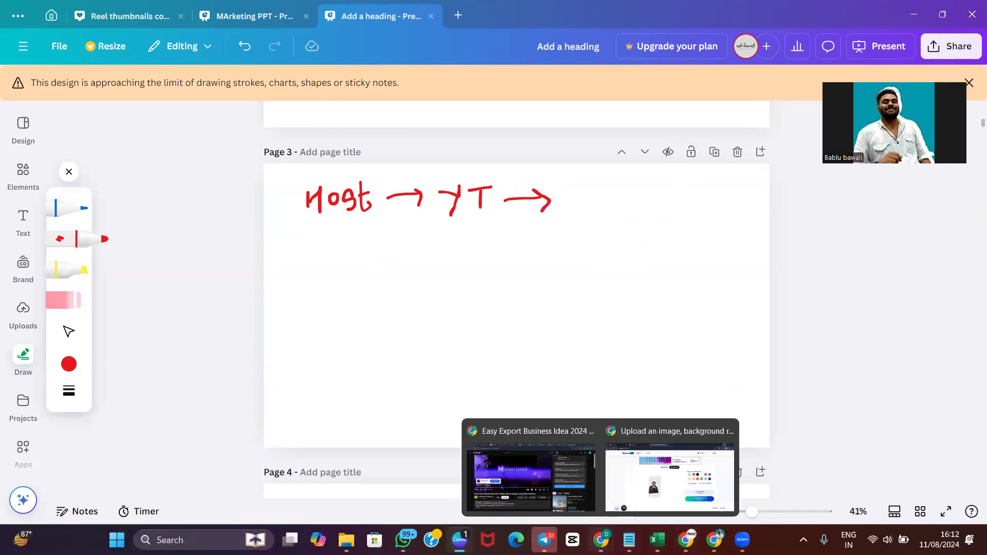
Minimize the YouTube video window and start handwriting 'Lak' after the second arrow.
click(537, 470)
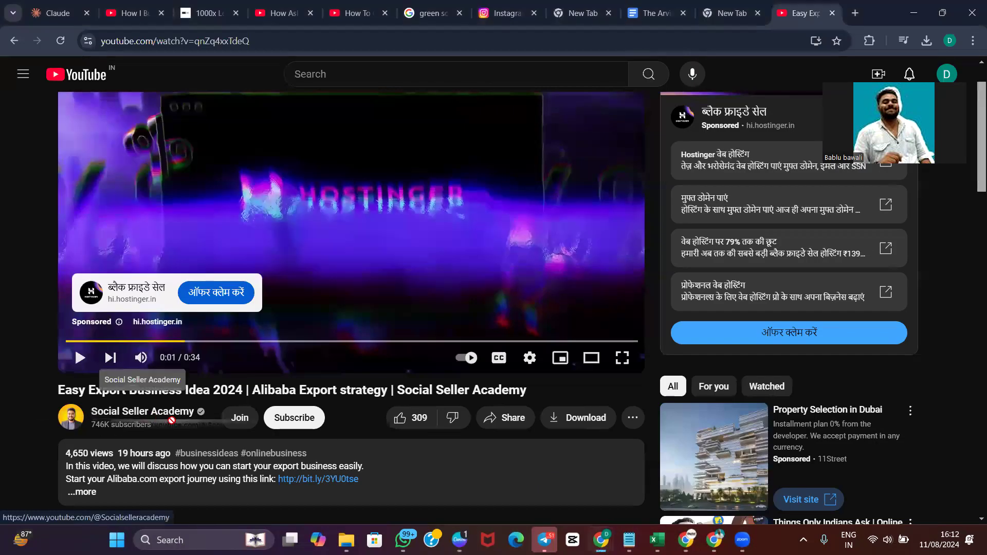
click(915, 11)
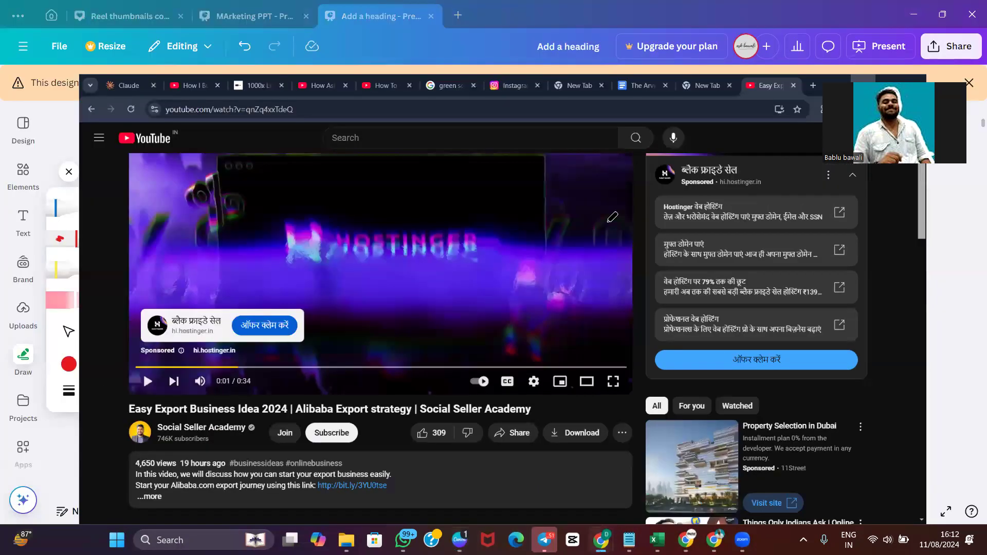
mouse_move(581, 194)
mouse_down()
mouse_move(607, 215)
mouse_move(628, 195)
mouse_move(631, 221)
mouse_move(653, 221)
mouse_up()
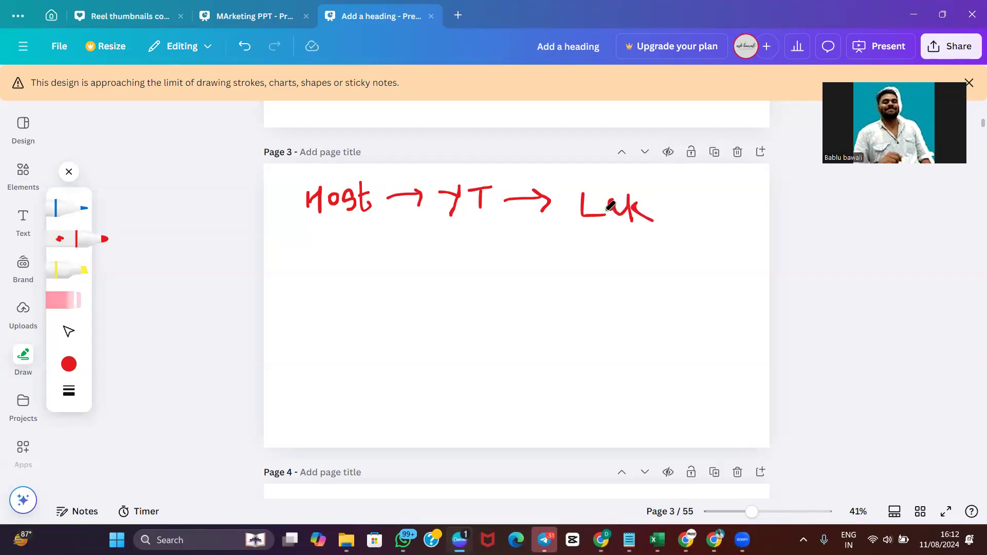
Underline Host, write an underlined 100 under YT, tick YT and Lak, and write 70:30 under Lak.
drag(306, 226, 360, 220)
mouse_move(453, 242)
mouse_down()
mouse_move(452, 254)
mouse_move(482, 240)
mouse_up()
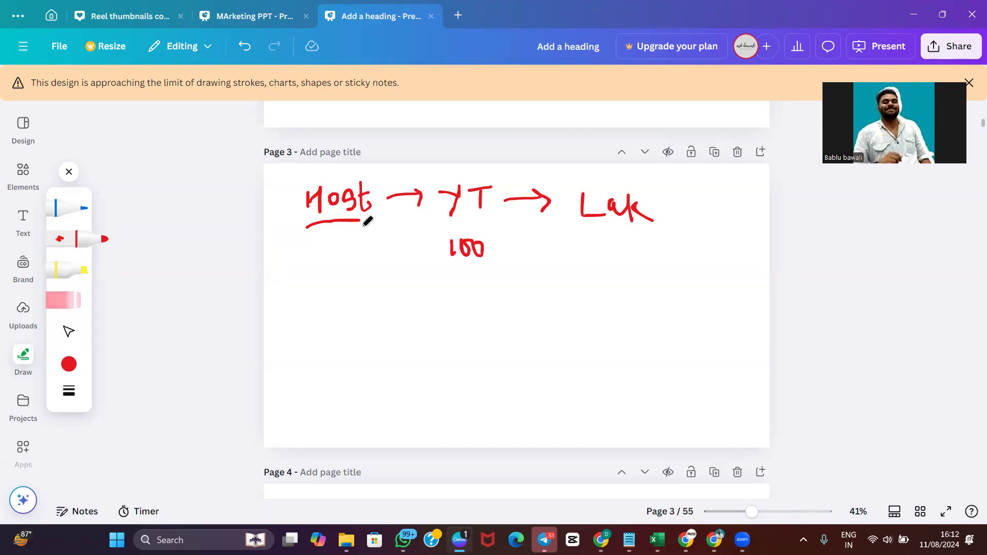
mouse_move(436, 270)
mouse_down()
mouse_move(479, 270)
mouse_move(479, 260)
mouse_up()
drag(493, 176, 508, 177)
drag(624, 174, 640, 172)
mouse_move(602, 268)
mouse_down()
mouse_move(631, 265)
mouse_move(626, 299)
mouse_up()
mouse_move(650, 267)
mouse_down()
mouse_move(701, 273)
mouse_move(688, 291)
mouse_up()
drag(718, 262, 717, 261)
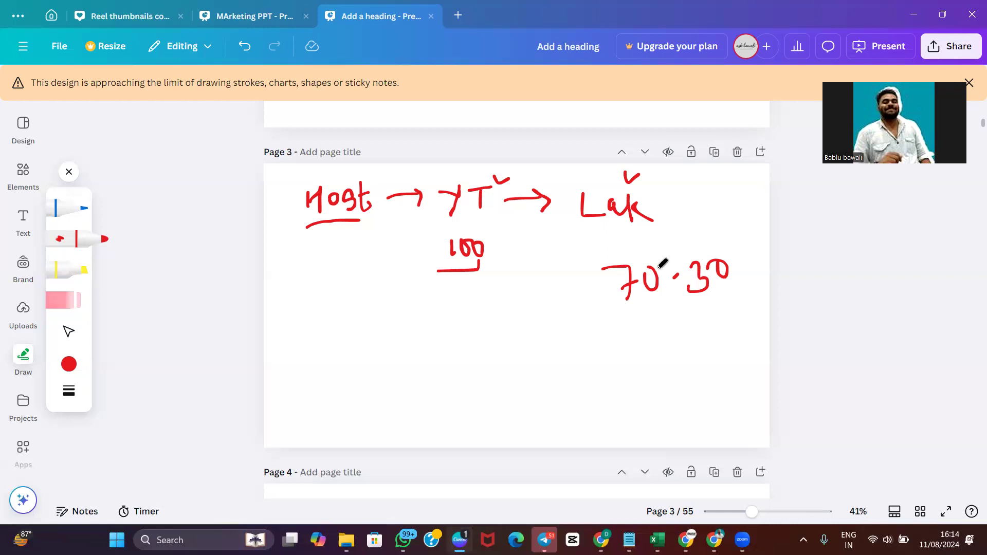
Draw a long red curved line across Page 3 beneath the 100 and 70:30 notes.
drag(280, 307, 740, 313)
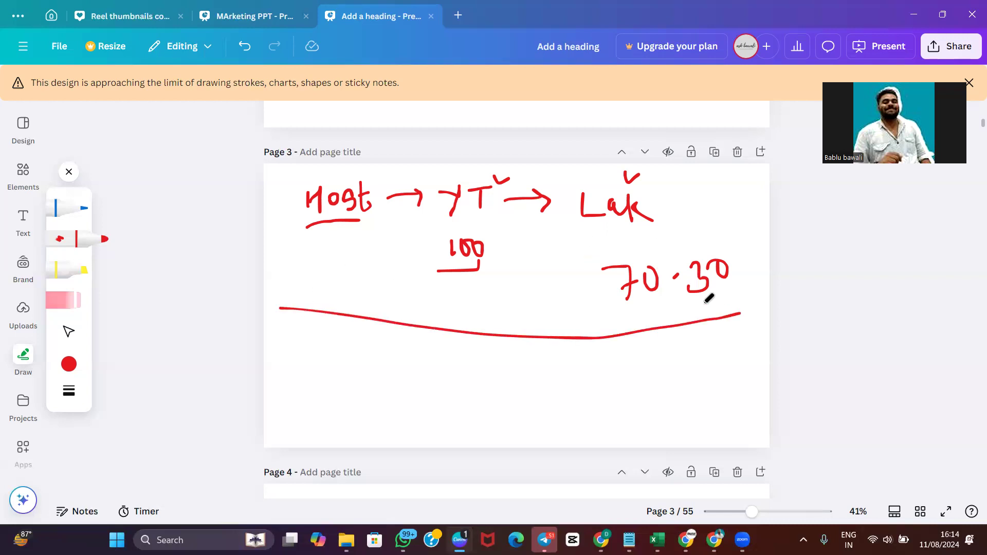
Below the curve, write an underlined 1000 → 1L with 2% and 3% beside it.
mouse_move(302, 362)
mouse_down()
mouse_move(306, 393)
mouse_move(334, 372)
mouse_move(415, 367)
mouse_move(401, 364)
mouse_move(501, 380)
mouse_move(513, 388)
mouse_move(505, 410)
mouse_up()
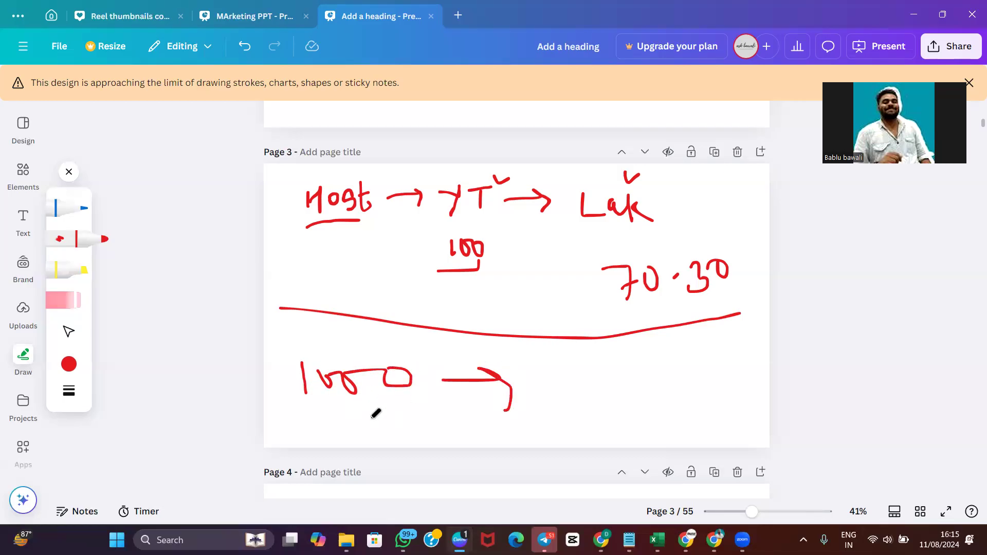
drag(296, 420, 454, 442)
drag(588, 363, 596, 406)
mouse_move(607, 363)
mouse_down()
mouse_move(616, 404)
mouse_move(654, 404)
mouse_up()
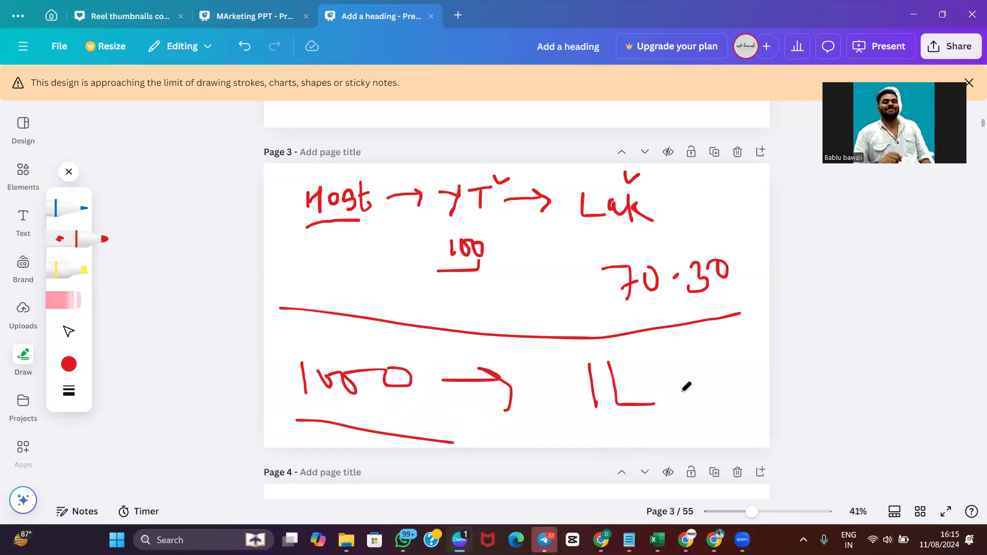
mouse_move(682, 353)
mouse_down()
mouse_move(721, 368)
mouse_move(725, 351)
mouse_up()
click(719, 351)
click(738, 352)
mouse_move(702, 392)
mouse_down()
mouse_move(723, 394)
mouse_move(723, 418)
mouse_move(737, 395)
mouse_up()
click(743, 394)
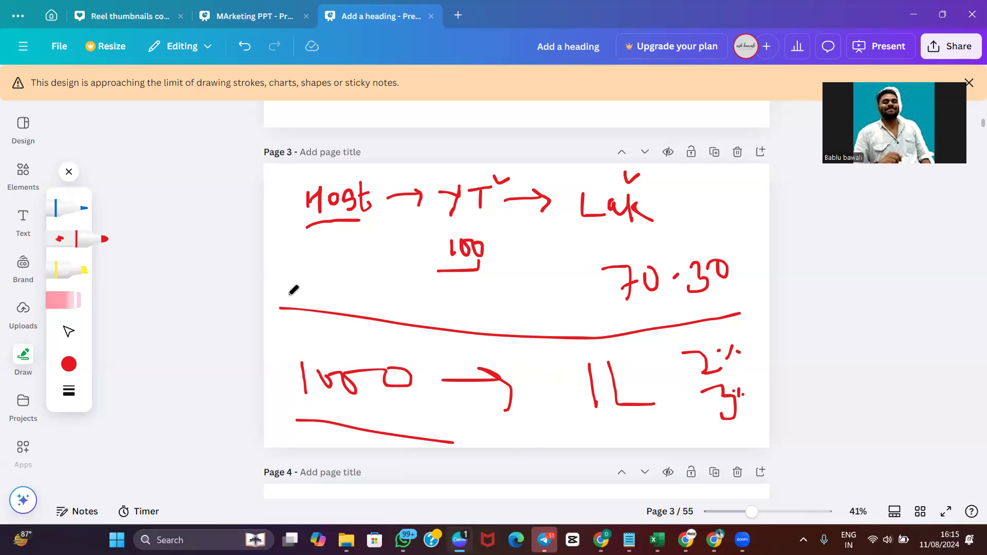
Circle 1L, write 10 with an arrow curving back, and add 10K above 1000.
mouse_move(629, 345)
mouse_down()
mouse_move(596, 331)
mouse_move(650, 378)
mouse_move(638, 379)
mouse_up()
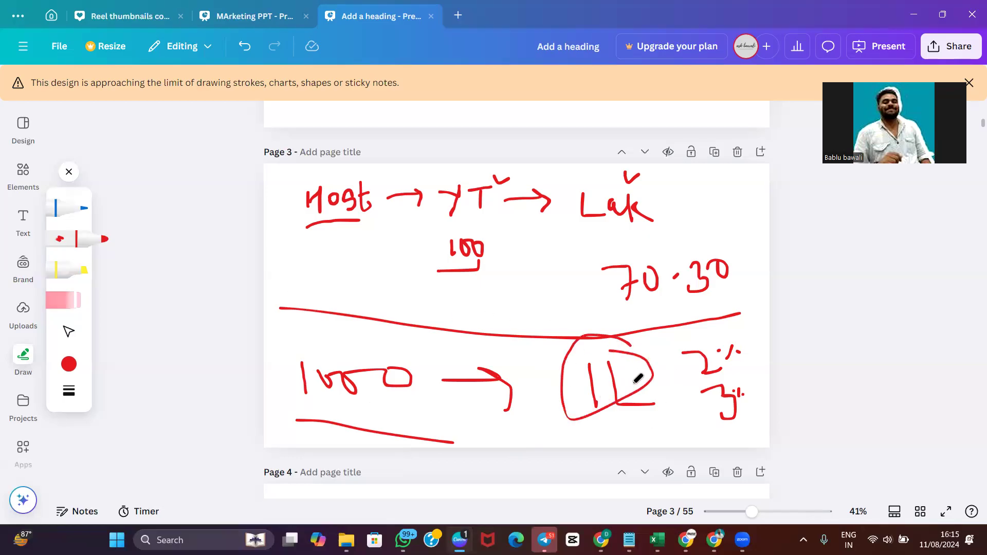
mouse_move(526, 307)
mouse_down()
mouse_move(531, 330)
mouse_move(546, 306)
mouse_move(619, 333)
mouse_up()
mouse_move(529, 333)
mouse_down()
mouse_move(494, 334)
mouse_move(494, 367)
mouse_up()
drag(340, 330, 339, 354)
mouse_move(354, 336)
mouse_down()
mouse_move(353, 349)
mouse_move(383, 335)
mouse_move(394, 307)
mouse_move(409, 354)
mouse_up()
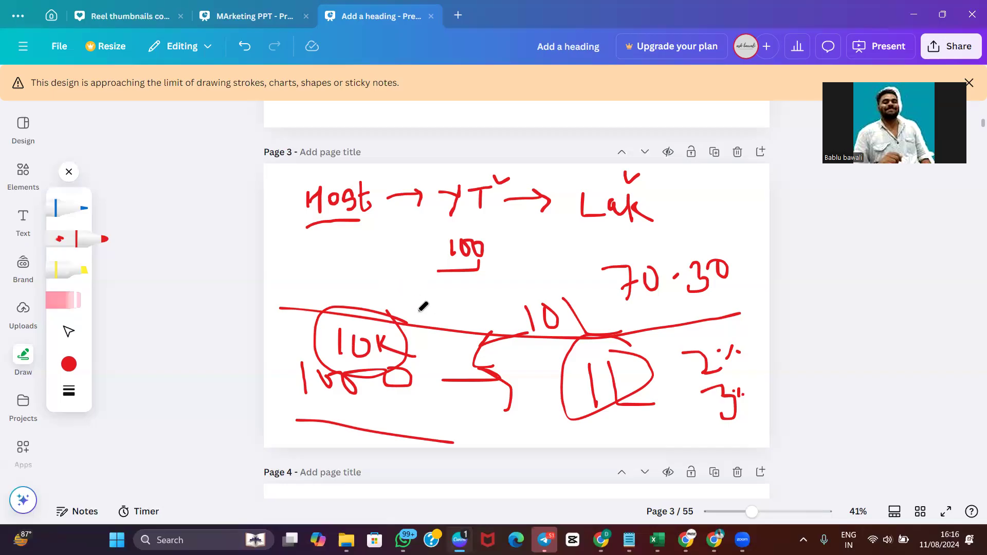
Select all strokes on Page 3 with Ctrl+A and delete them.
key(ctrl+a)
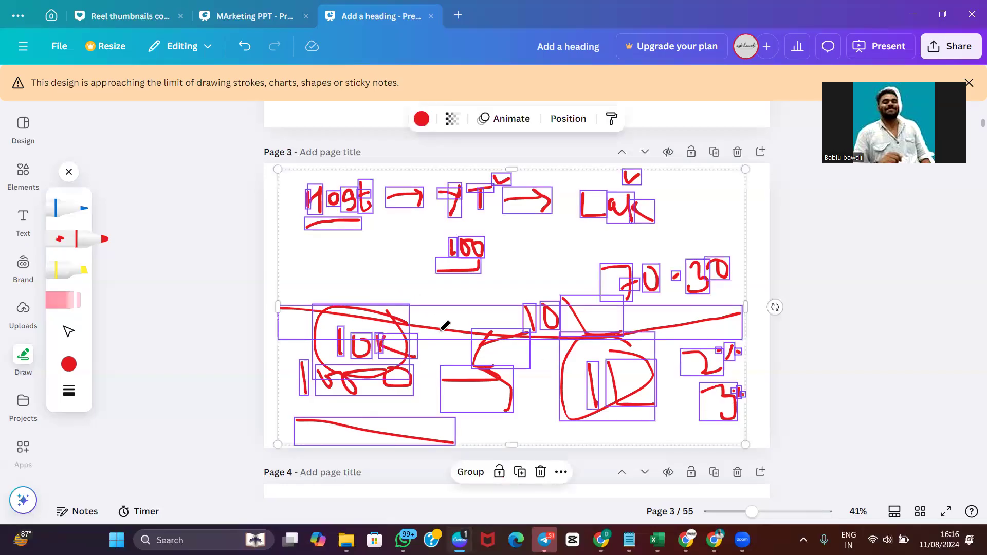
key(Delete)
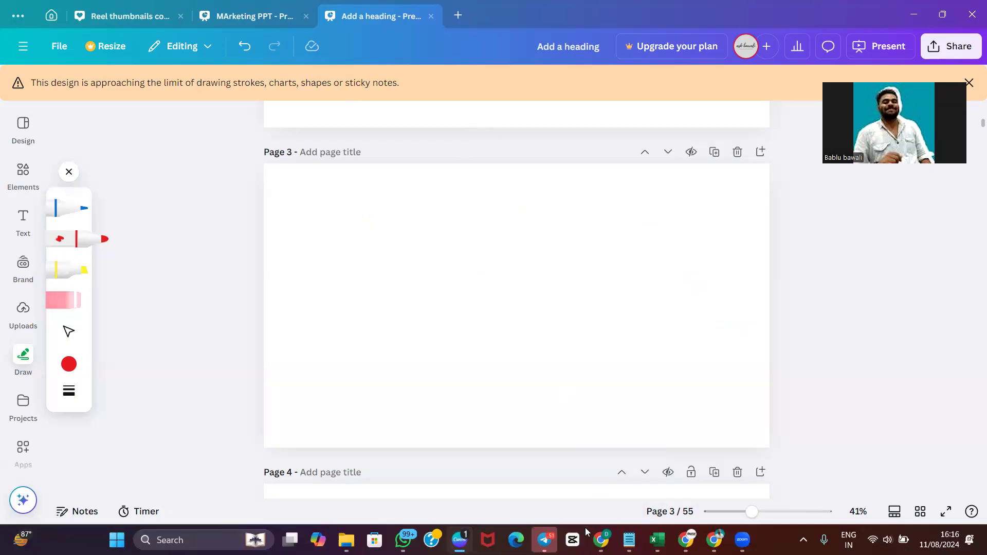
scroll(509, 306, up, 5)
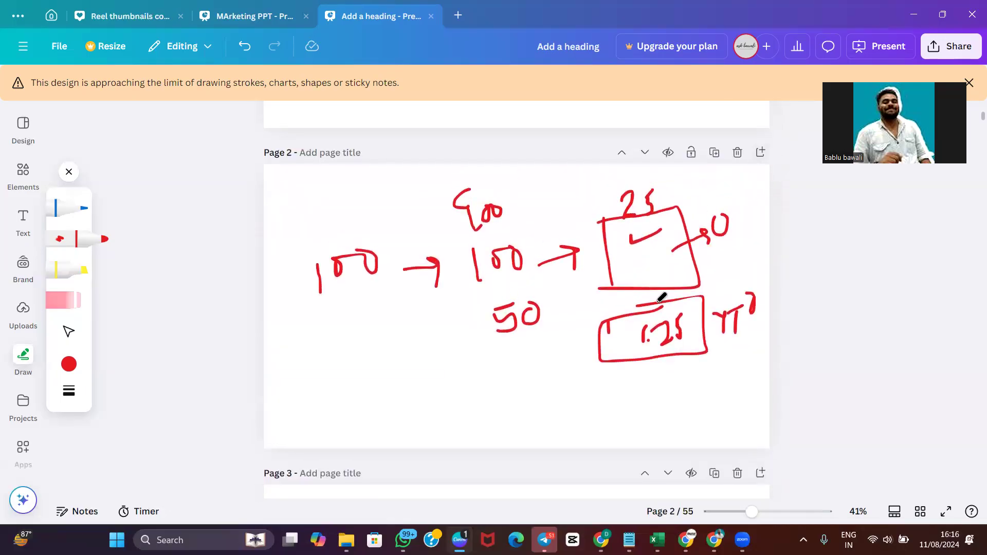
scroll(430, 365, down, 1)
scroll(430, 365, down, 5)
Draw a red vertical divider on page 3, then handwrite 'Blog' on the left and underlined 'Ad' on the right.
drag(531, 181, 538, 279)
drag(550, 322, 541, 435)
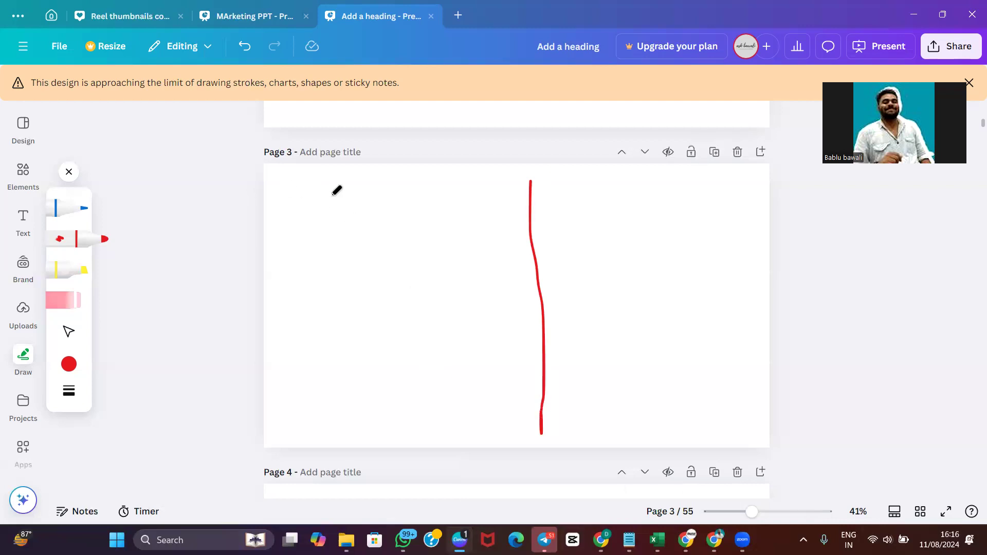
mouse_move(328, 186)
mouse_down()
mouse_move(318, 222)
mouse_move(324, 227)
mouse_move(314, 181)
mouse_move(336, 223)
mouse_move(312, 234)
mouse_up()
drag(344, 174, 360, 248)
mouse_move(378, 202)
mouse_down()
mouse_move(409, 250)
mouse_move(402, 257)
mouse_move(309, 260)
mouse_up()
mouse_move(612, 187)
mouse_down()
mouse_move(601, 246)
mouse_move(631, 246)
mouse_move(632, 227)
mouse_up()
click(592, 234)
mouse_move(652, 215)
mouse_down()
mouse_move(643, 219)
mouse_move(654, 219)
mouse_up()
drag(649, 189, 675, 242)
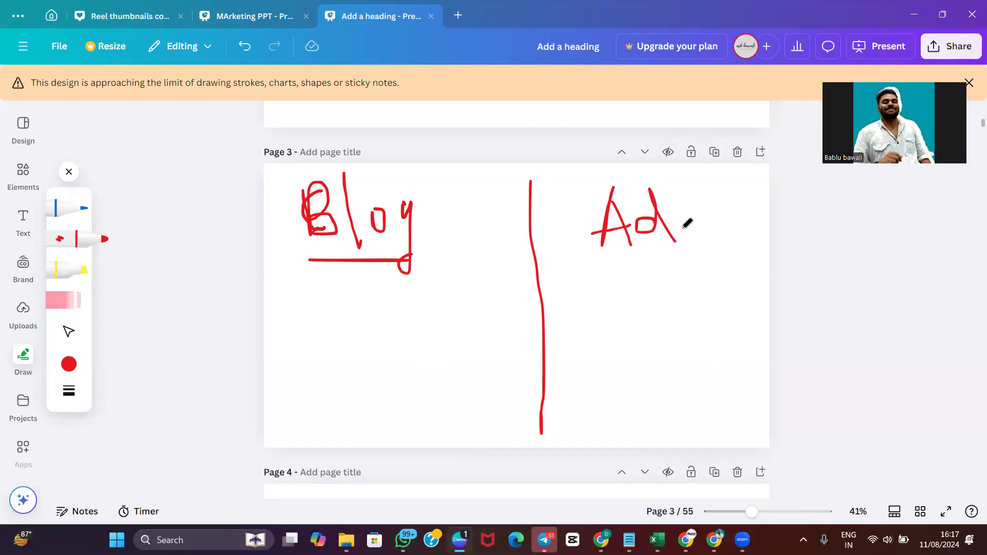
drag(591, 254, 723, 269)
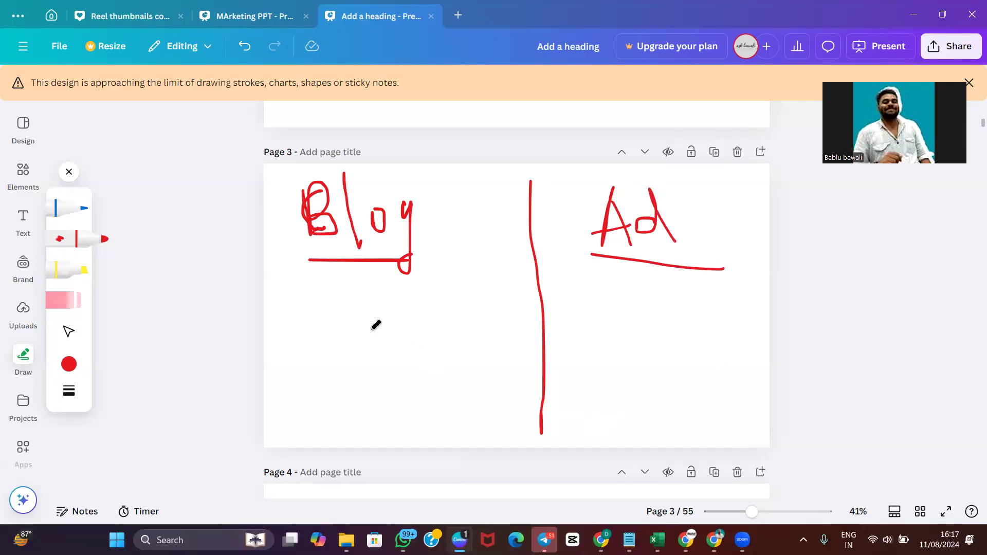
Handwrite 'AdSense' under Blog and 'Google Display Ads' under Ad, with a connecting arrow.
mouse_move(307, 363)
mouse_down()
mouse_move(309, 331)
mouse_move(336, 364)
mouse_move(338, 348)
mouse_move(447, 326)
mouse_move(469, 343)
mouse_move(472, 330)
mouse_up()
click(350, 345)
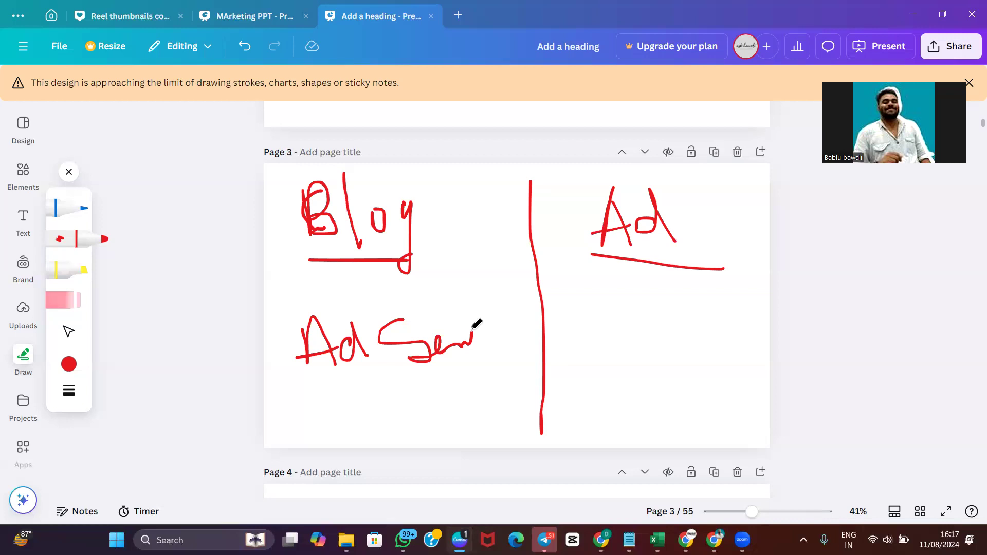
mouse_move(589, 300)
mouse_down()
mouse_move(578, 344)
mouse_move(632, 342)
mouse_move(621, 317)
mouse_up()
mouse_move(600, 377)
mouse_down()
mouse_move(588, 379)
mouse_move(639, 383)
mouse_move(647, 400)
mouse_move(689, 398)
mouse_move(694, 386)
mouse_up()
click(629, 370)
mouse_move(703, 349)
mouse_down()
mouse_move(714, 394)
mouse_move(750, 376)
mouse_up()
drag(753, 378, 751, 412)
mouse_move(645, 440)
mouse_down()
mouse_move(728, 420)
mouse_move(725, 440)
mouse_up()
mouse_move(580, 278)
mouse_down()
mouse_move(539, 265)
mouse_move(475, 283)
mouse_move(480, 237)
mouse_move(479, 283)
mouse_up()
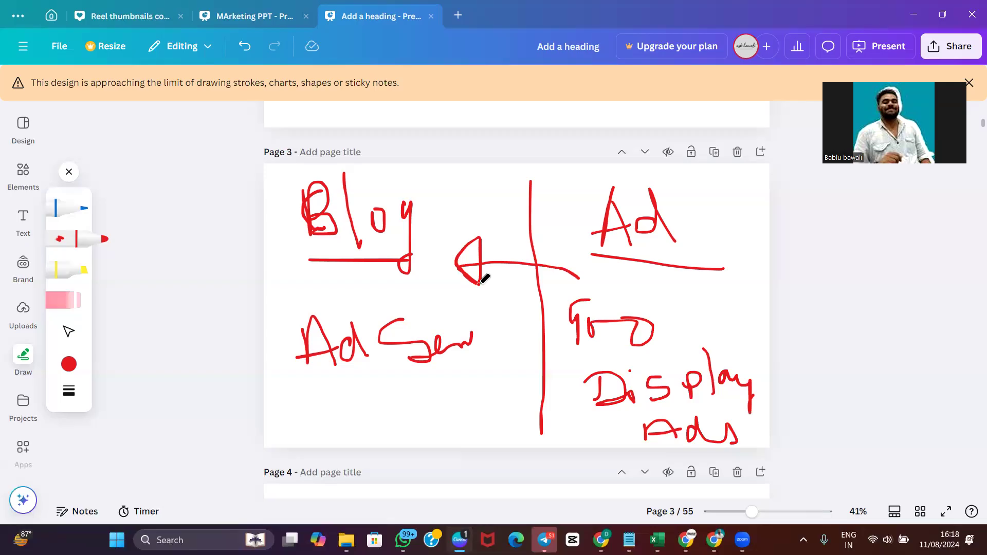
mouse_move(685, 540)
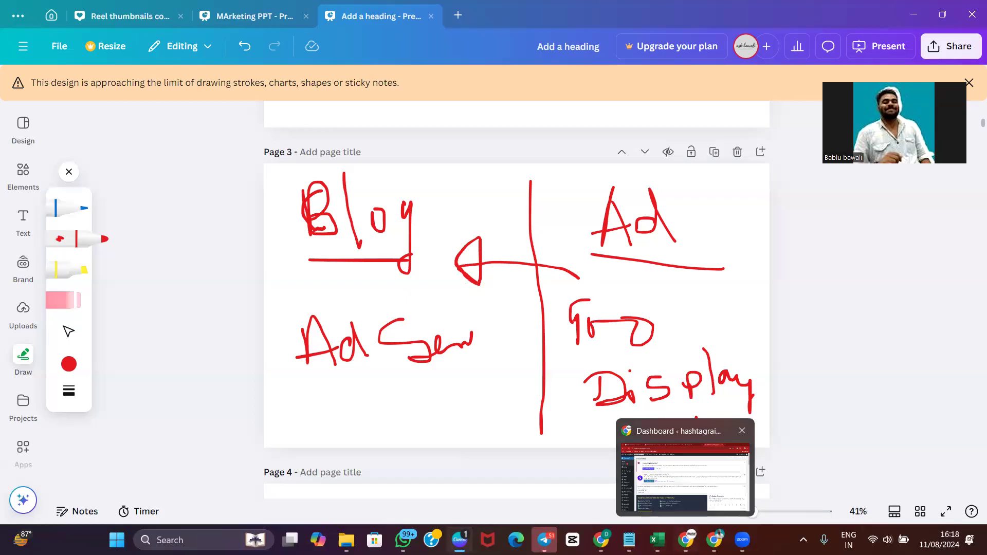
Bring the YouTube window forward and go back from the export video to the home feed.
mouse_move(600, 540)
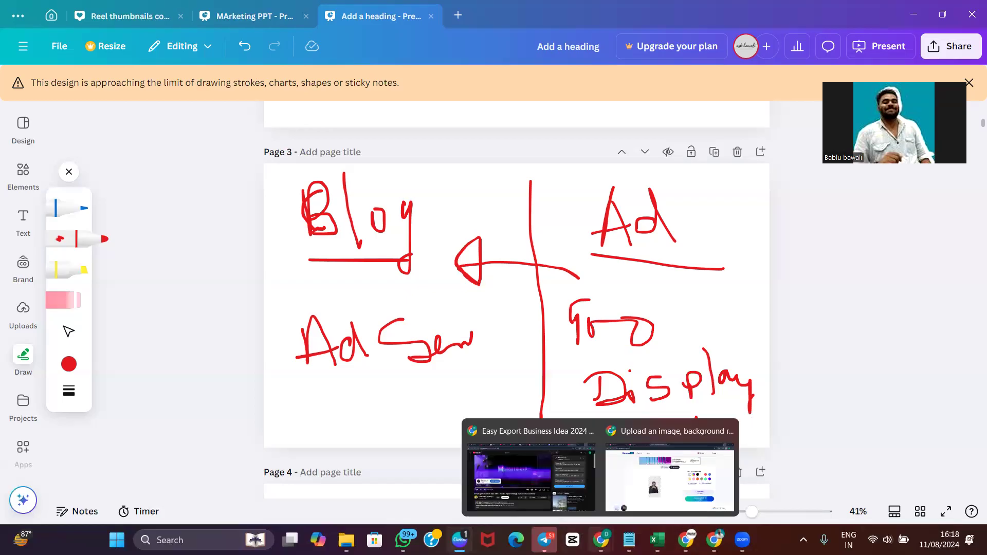
click(528, 471)
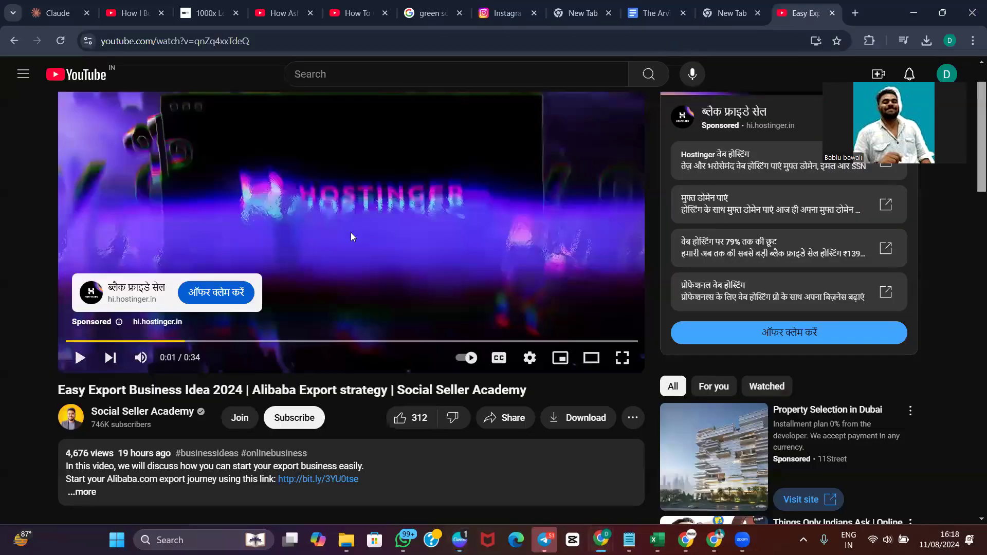
click(14, 41)
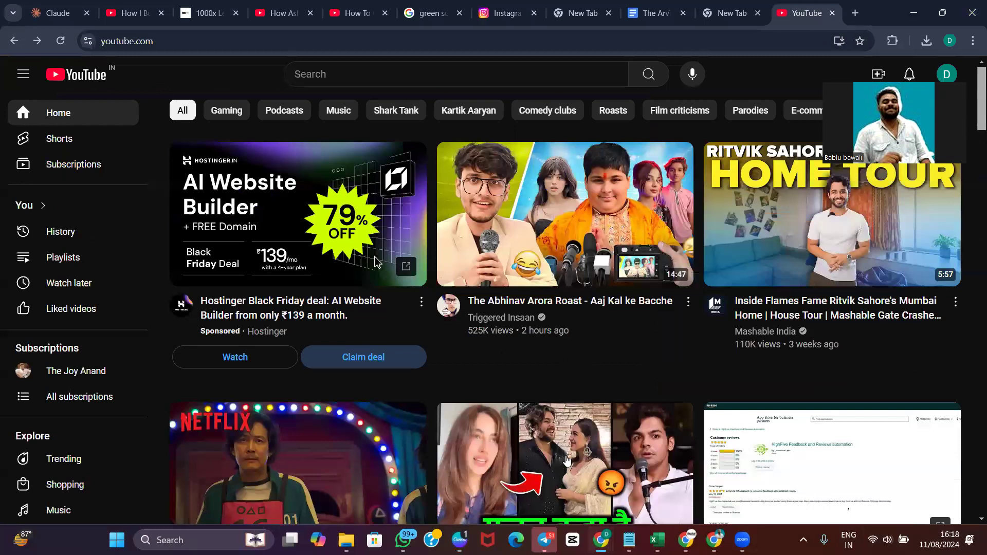
Scroll down through the recommended videos on the YouTube home feed.
scroll(566, 460, down, 2)
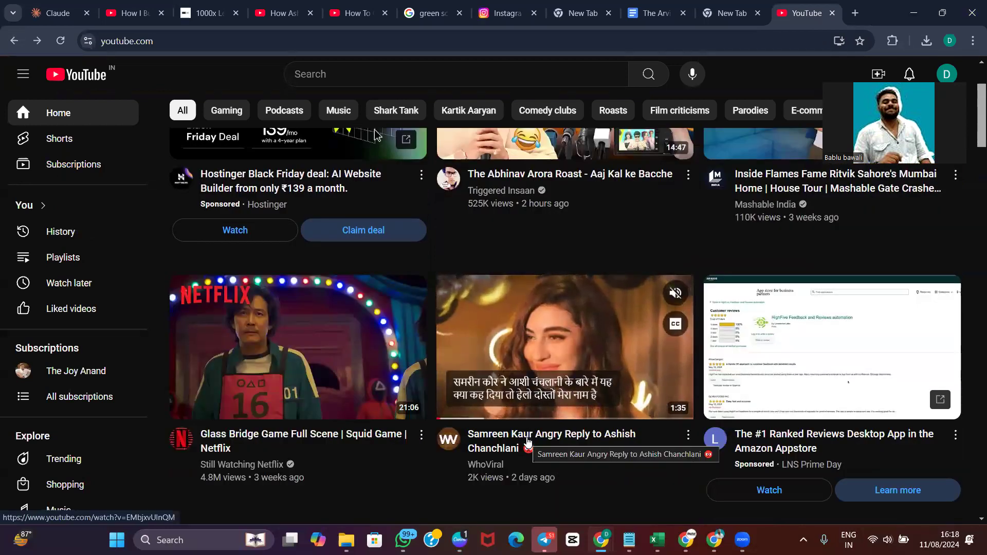
scroll(527, 441, down, 5)
scroll(545, 447, down, 2)
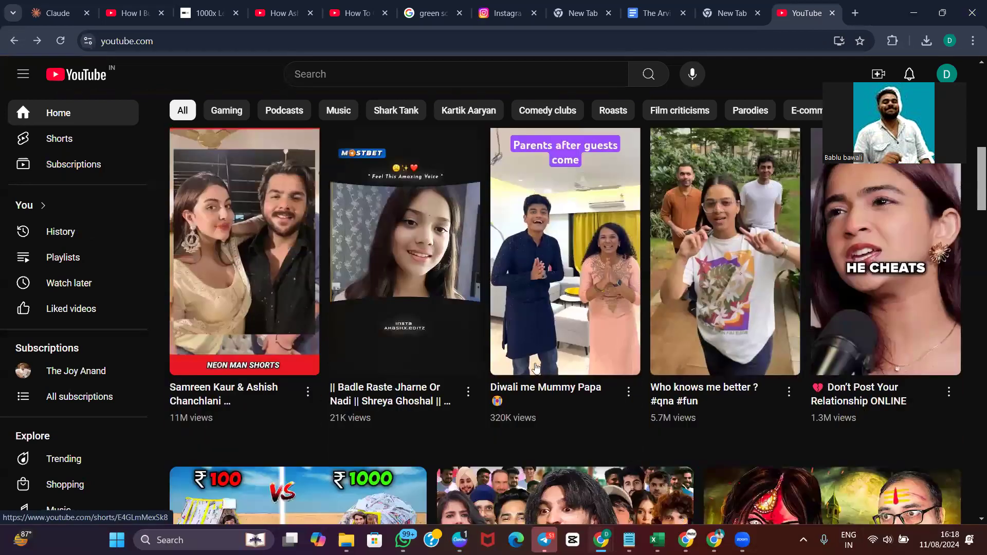
scroll(432, 376, down, 5)
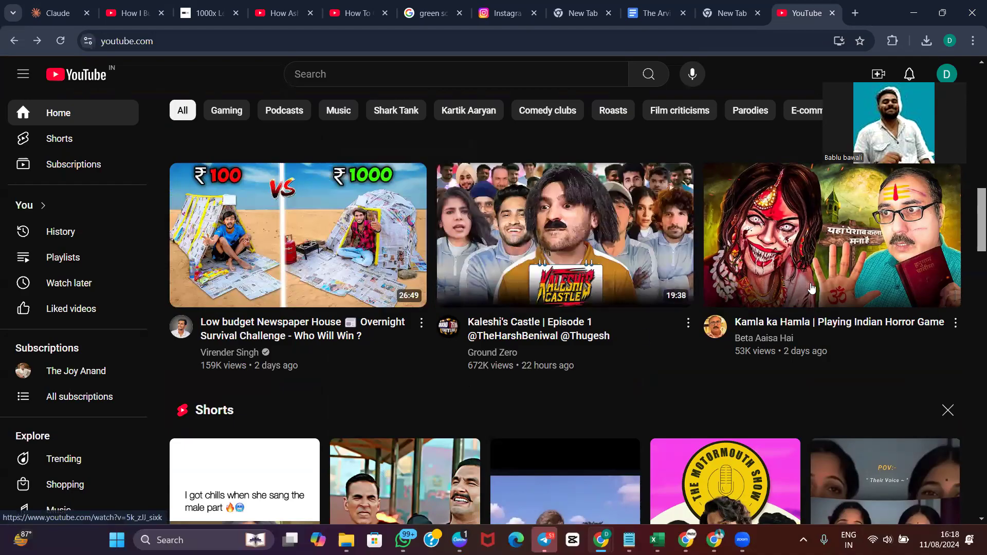
scroll(811, 288, down, 3)
scroll(522, 353, down, 5)
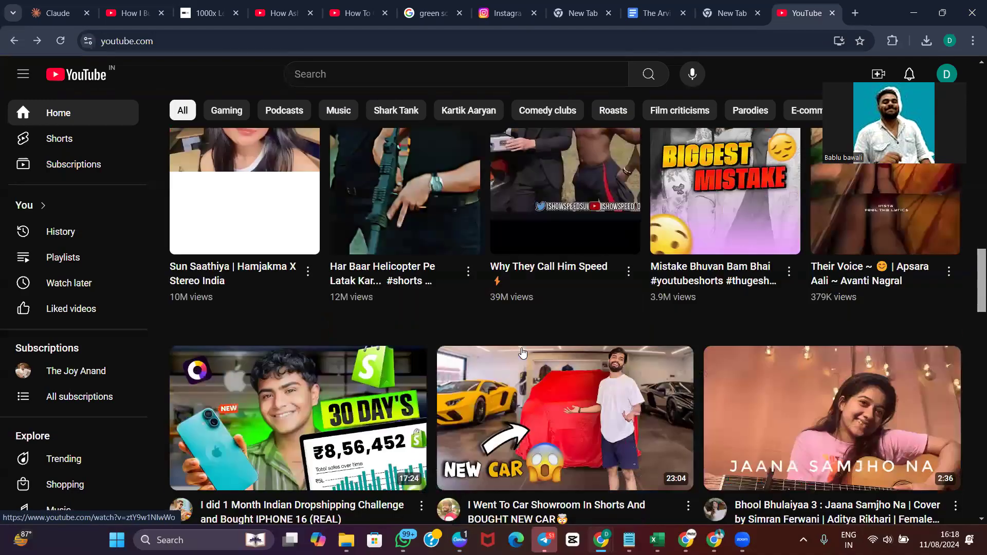
scroll(331, 431, down, 2)
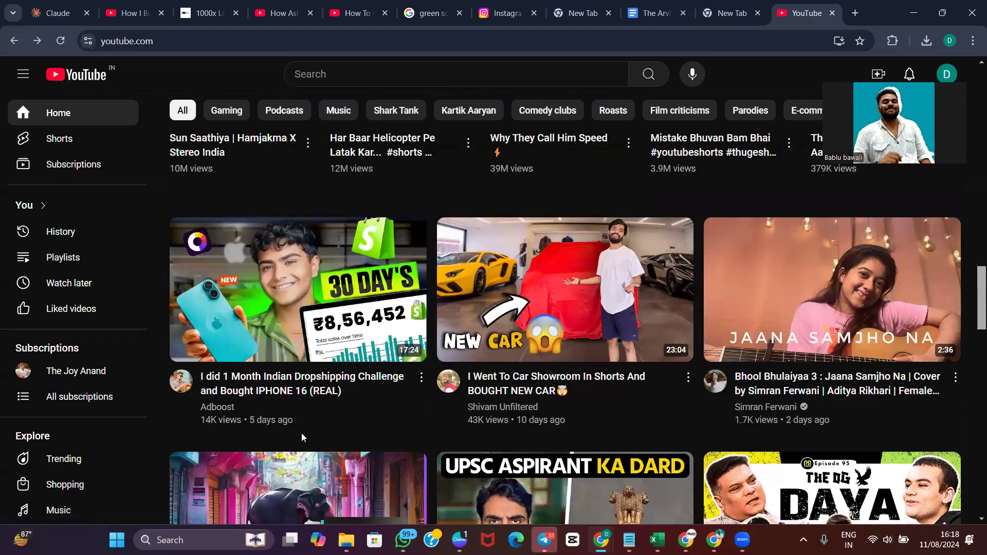
Scroll up and then down the YouTube home feed to browse recommendations.
mouse_move(259, 406)
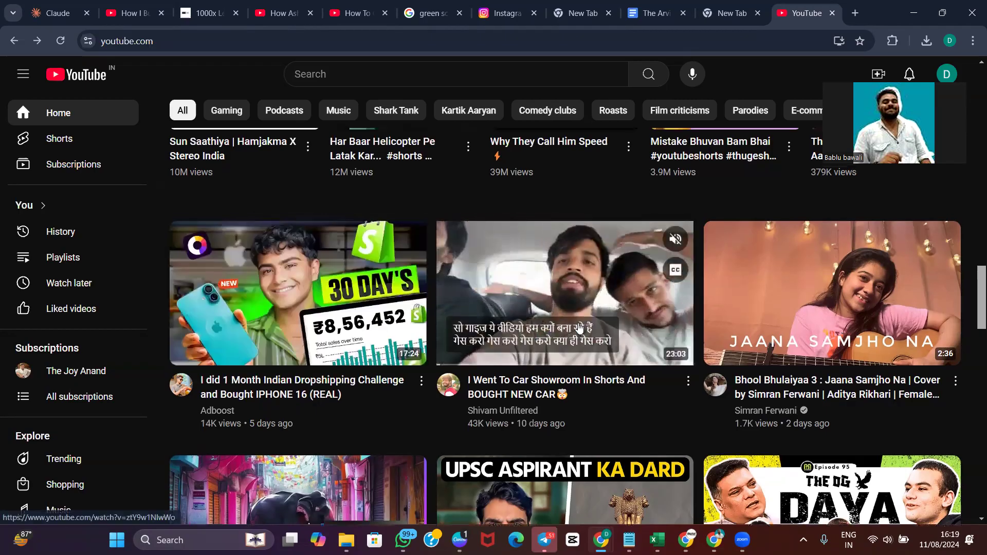
scroll(551, 390, up, 10)
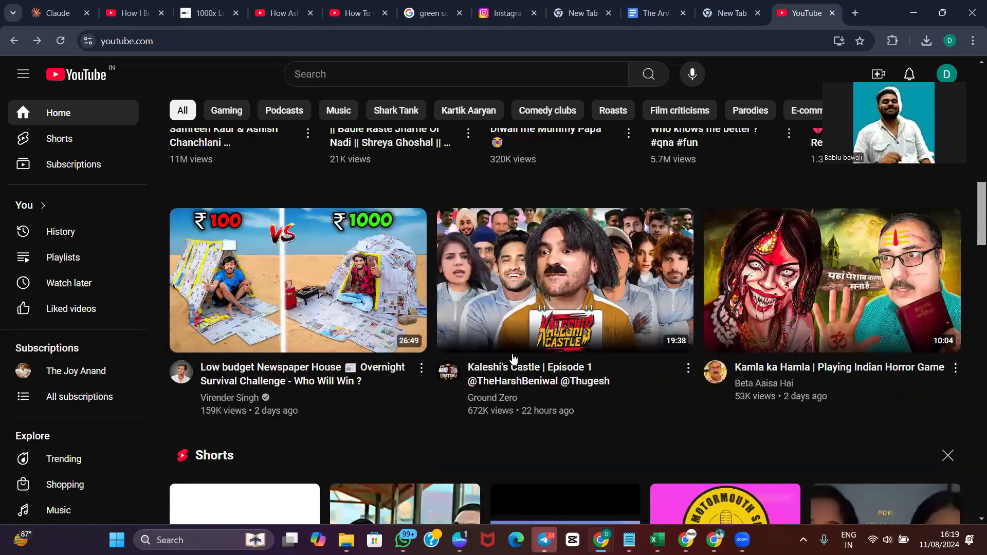
scroll(516, 358, up, 2)
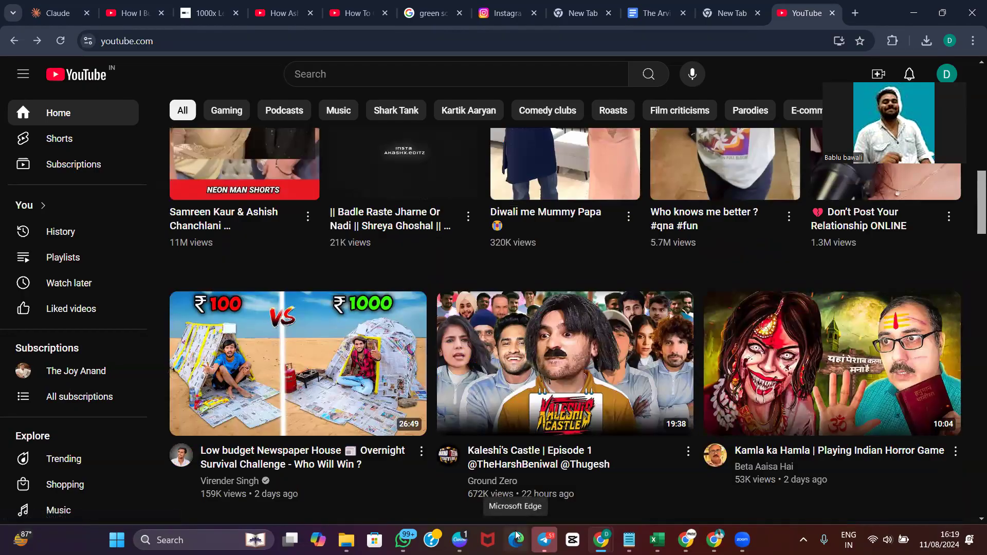
scroll(524, 398, down, 2)
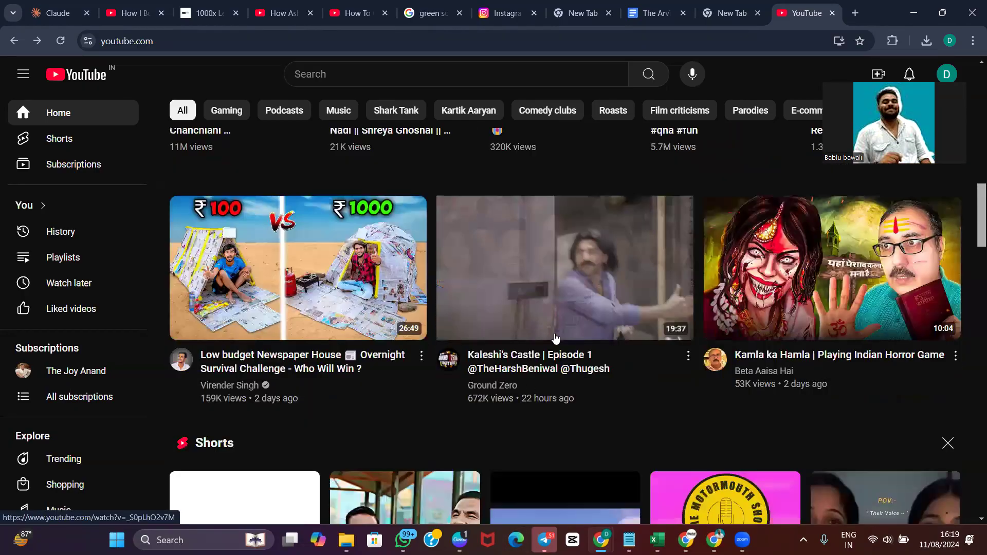
scroll(518, 398, down, 6)
scroll(477, 406, down, 5)
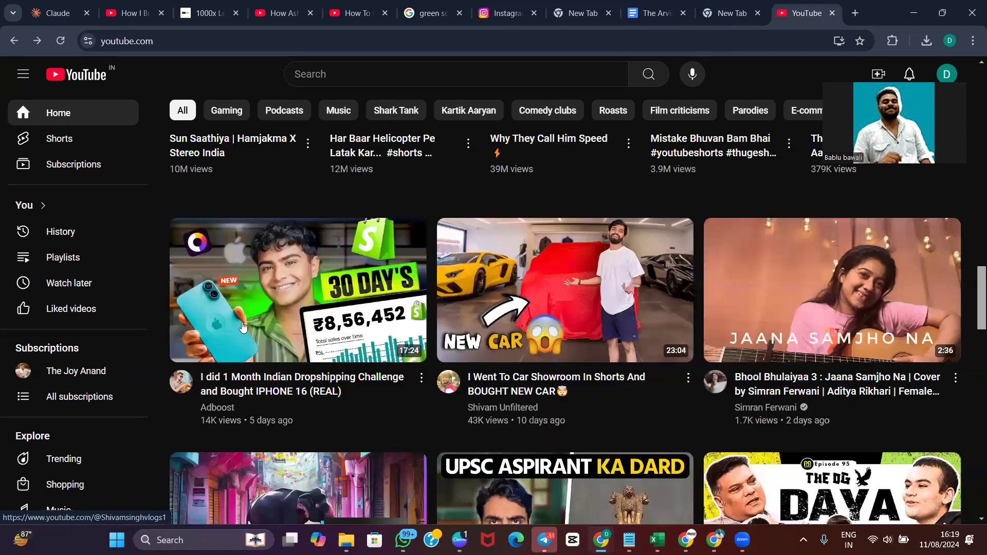
mouse_move(261, 308)
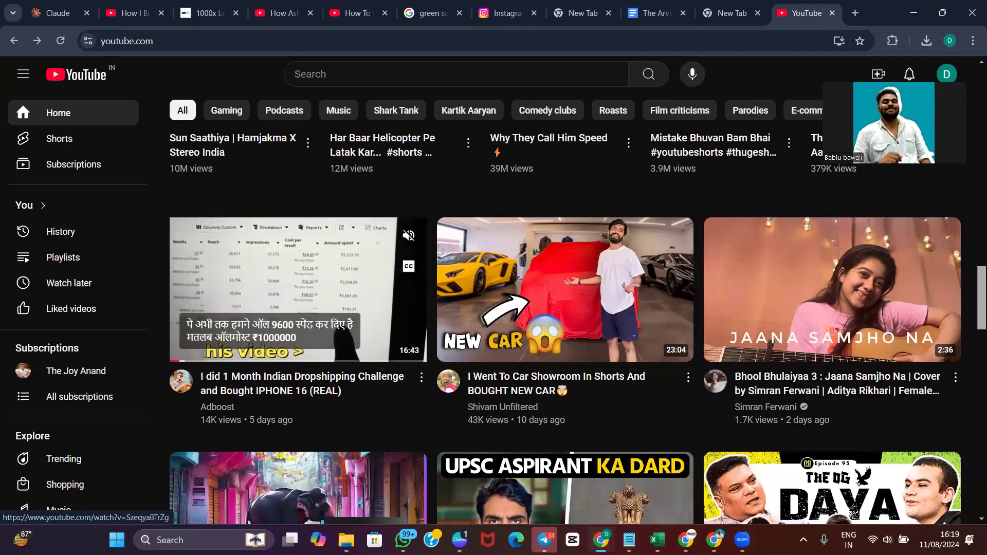
scroll(292, 308, down, 2)
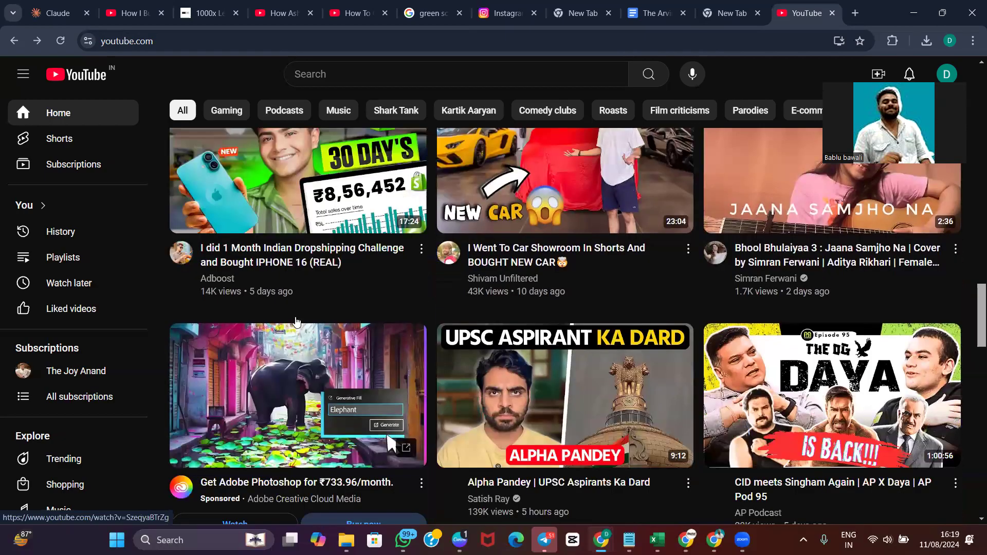
scroll(297, 324, down, 3)
scroll(440, 437, down, 2)
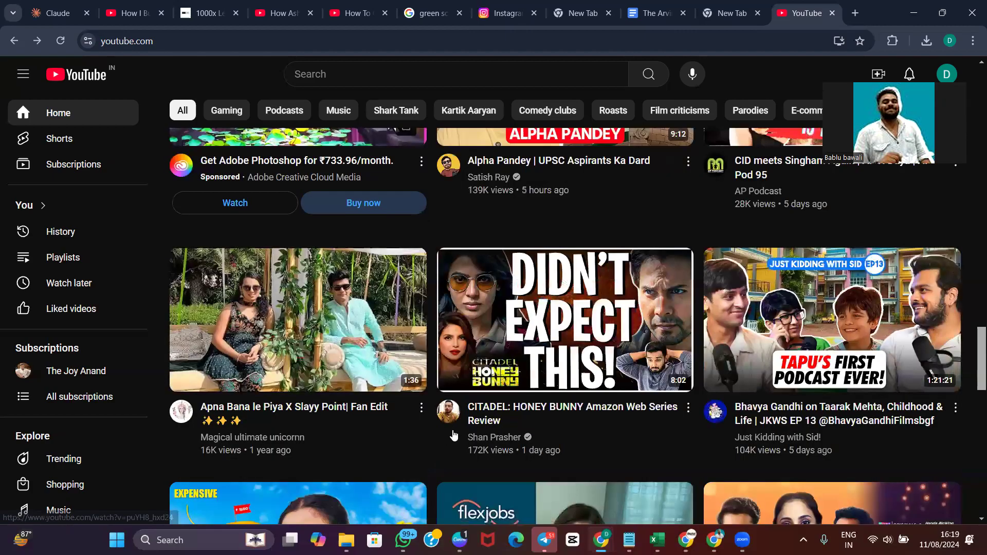
scroll(708, 390, down, 1)
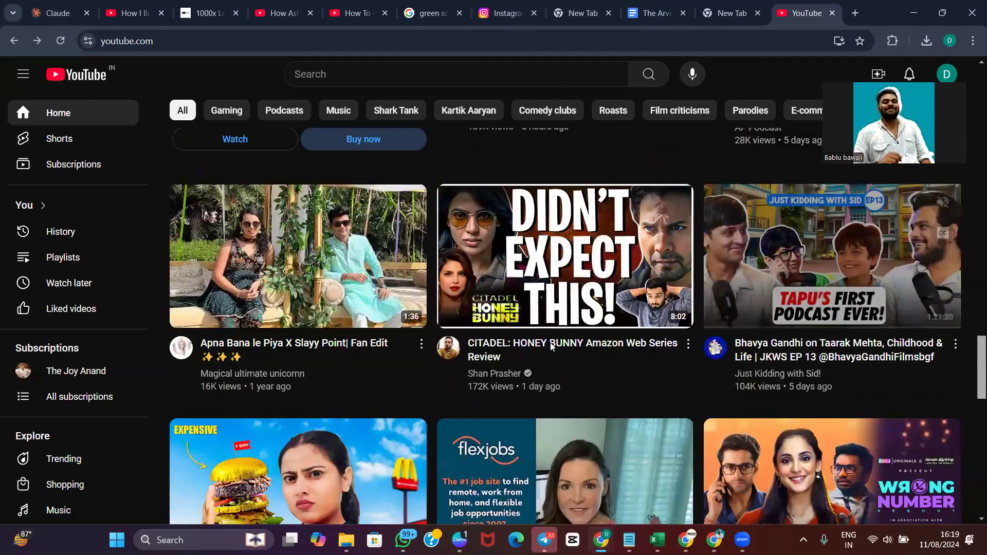
Scroll further to the 'How To Become A Master Storyteller' video and bring up its link menu.
mouse_move(596, 375)
scroll(596, 375, down, 2)
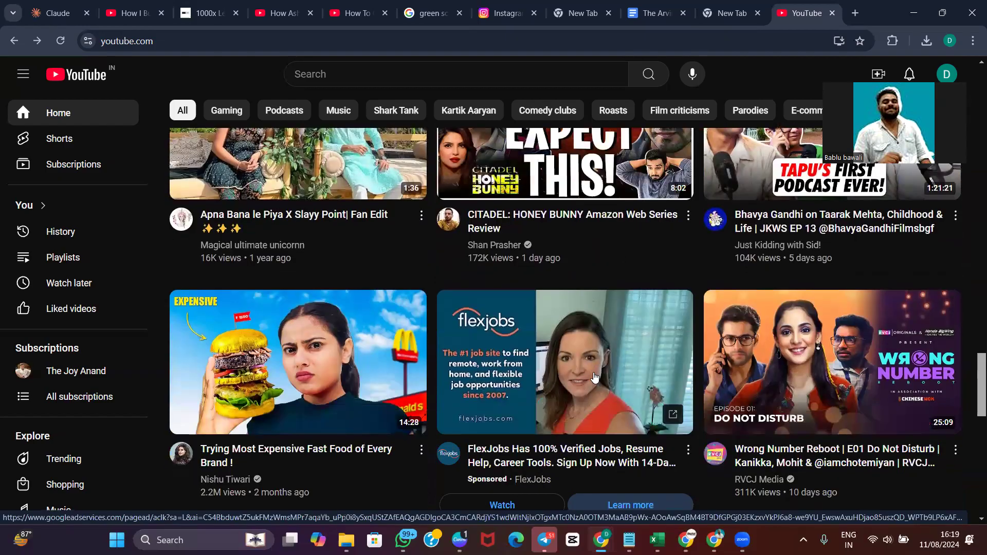
scroll(595, 378, down, 4)
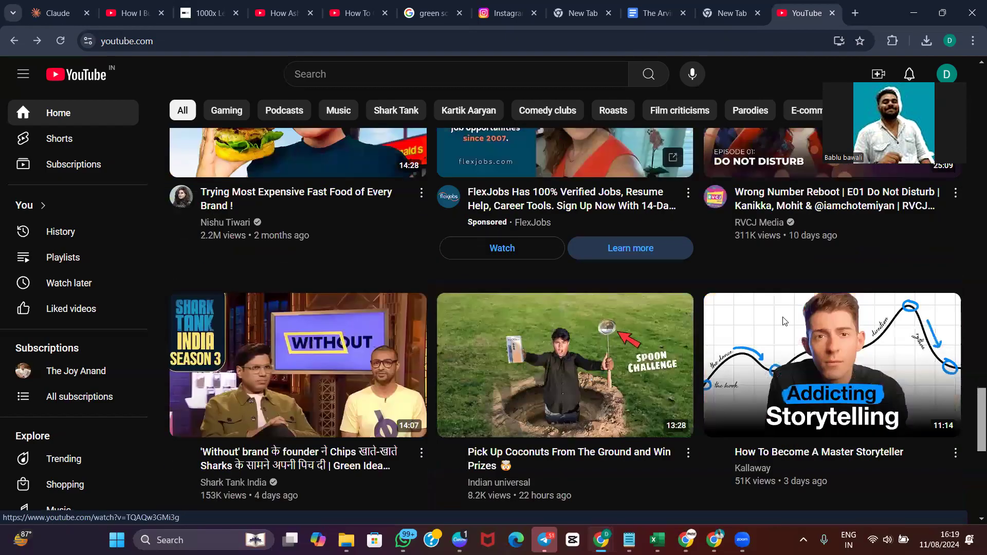
scroll(569, 302, down, 3)
scroll(846, 303, up, 2)
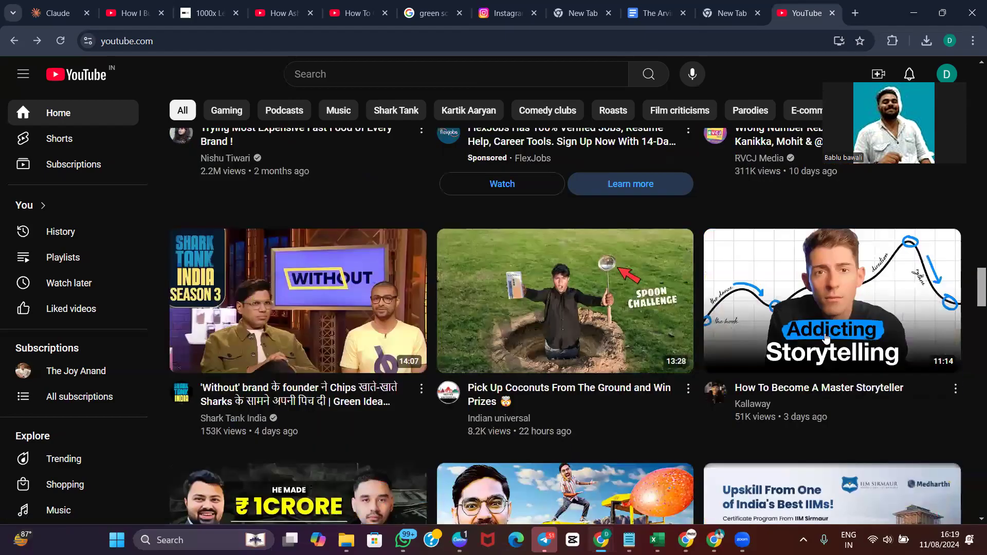
right_click(828, 330)
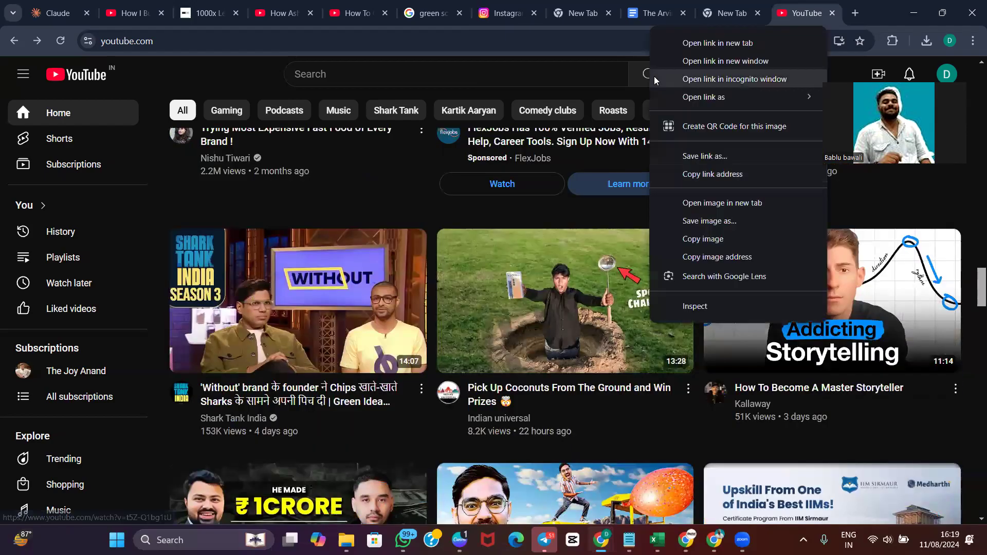
Open the Master Storyteller video in a new tab and pause it at 0:07.
click(686, 43)
click(808, 13)
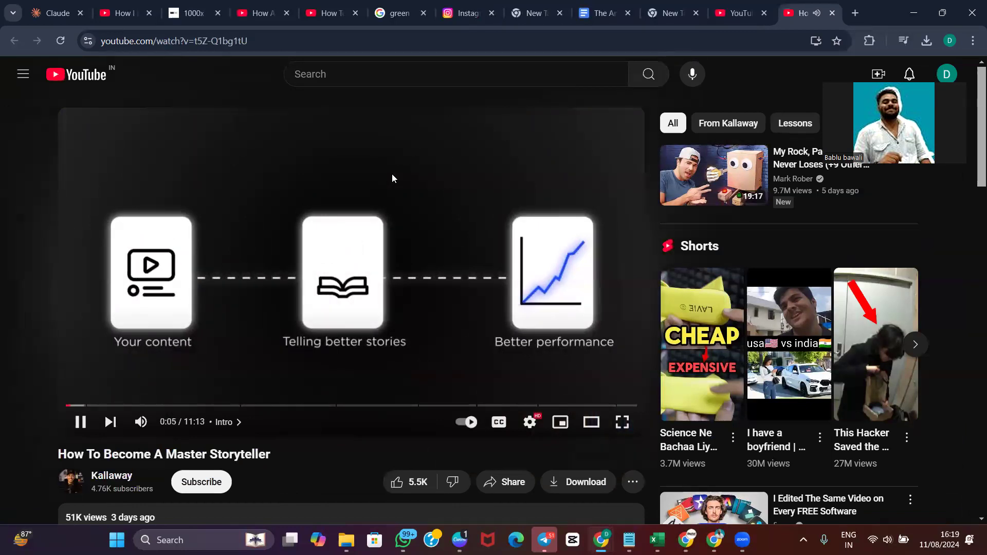
click(480, 240)
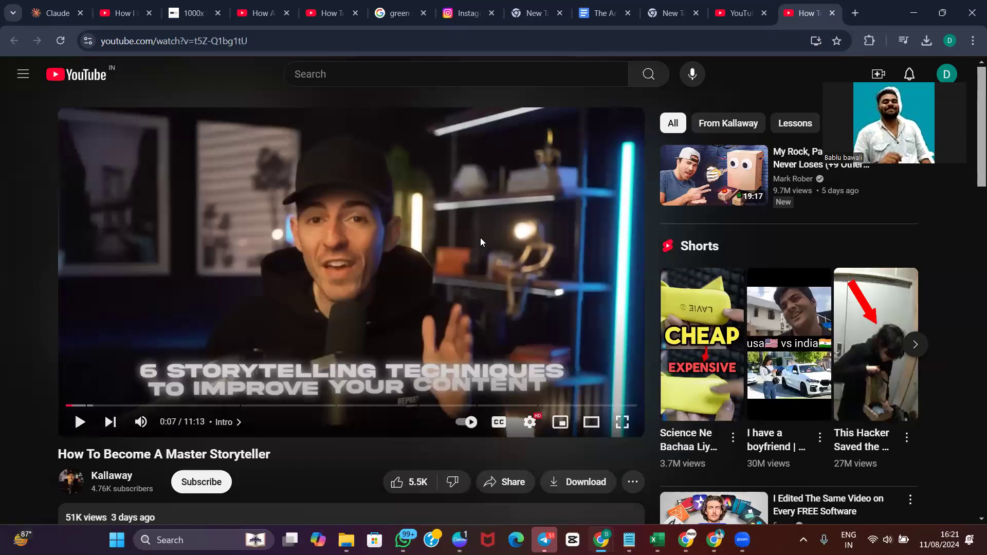
Expand the full description and open its viralityblueprint.com link in a new tab.
scroll(315, 301, down, 4)
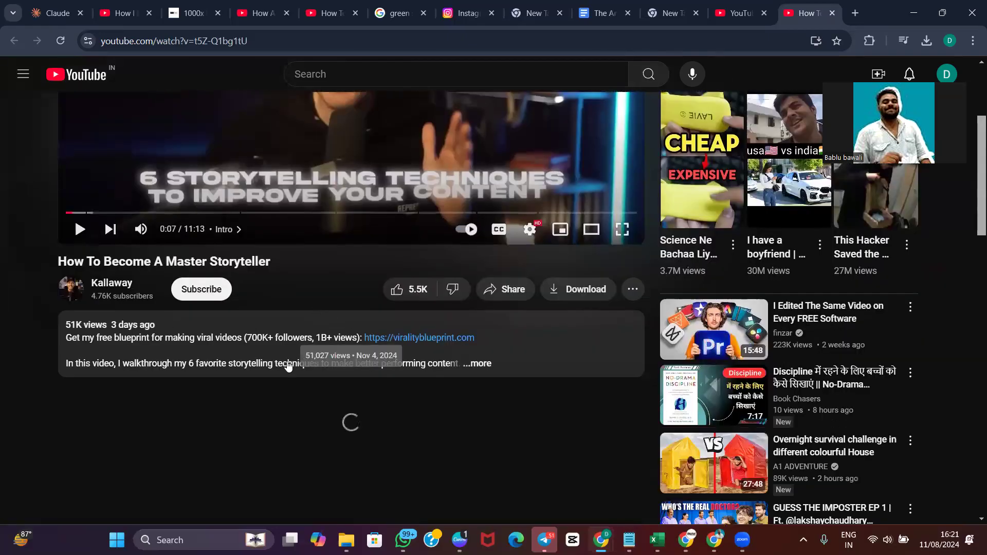
click(469, 364)
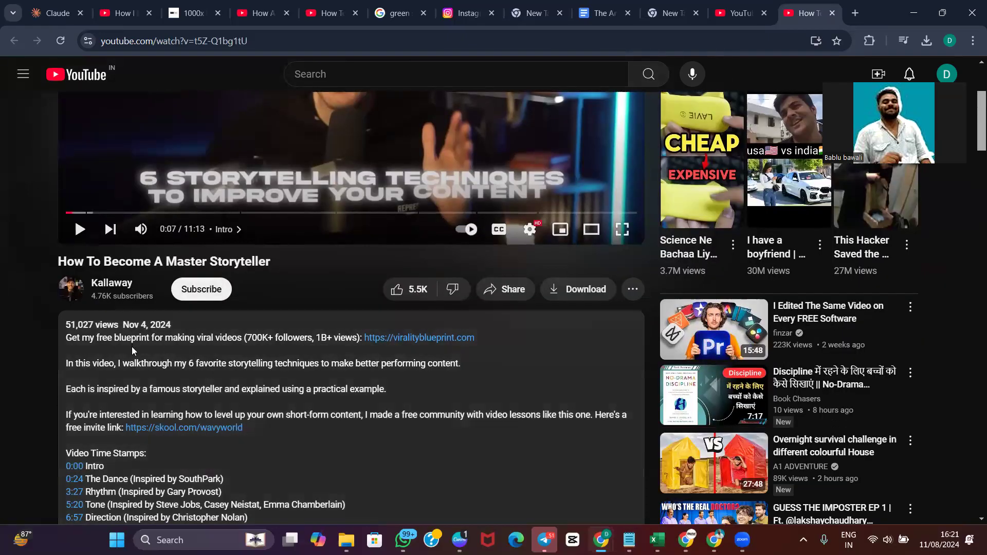
right_click(407, 338)
click(442, 353)
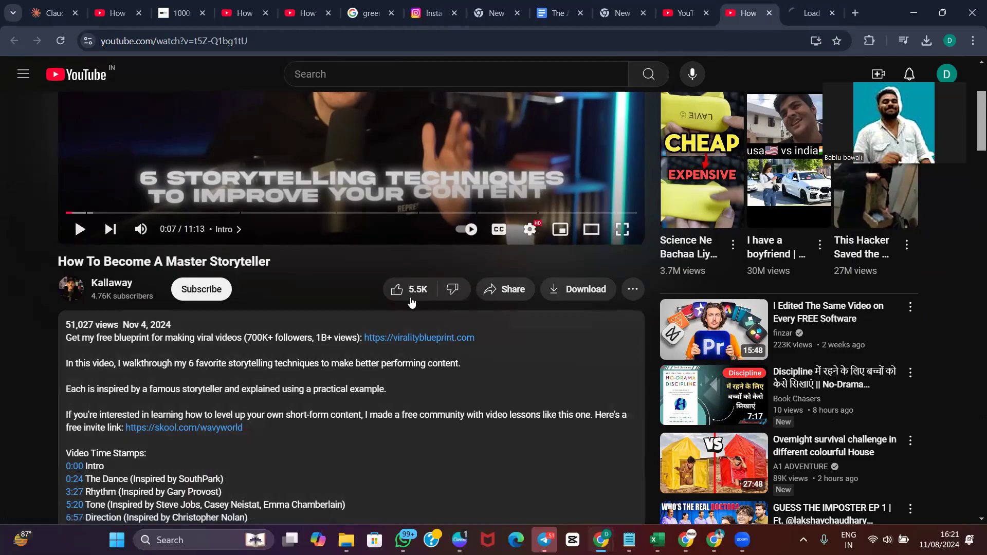
click(814, 12)
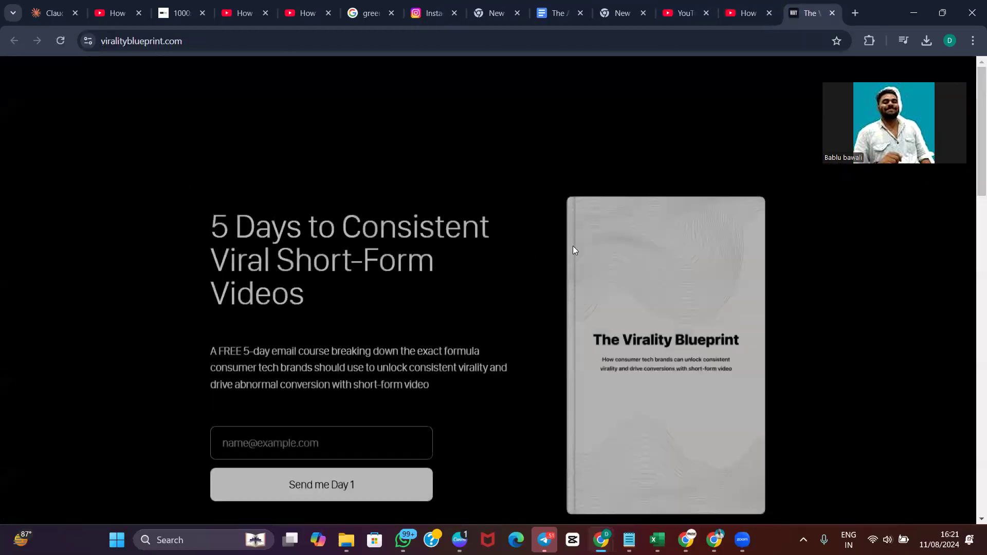
scroll(335, 260, down, 18)
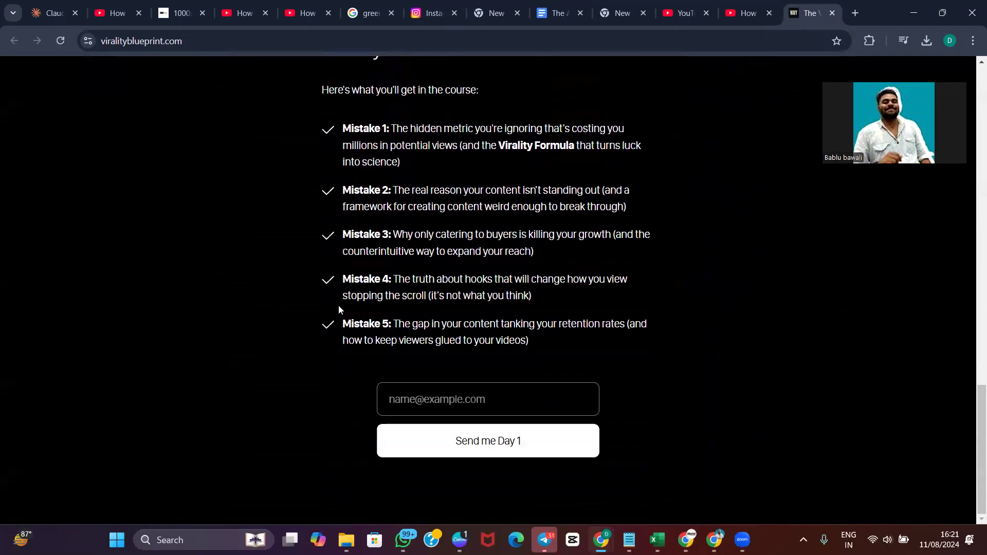
scroll(338, 304, up, 15)
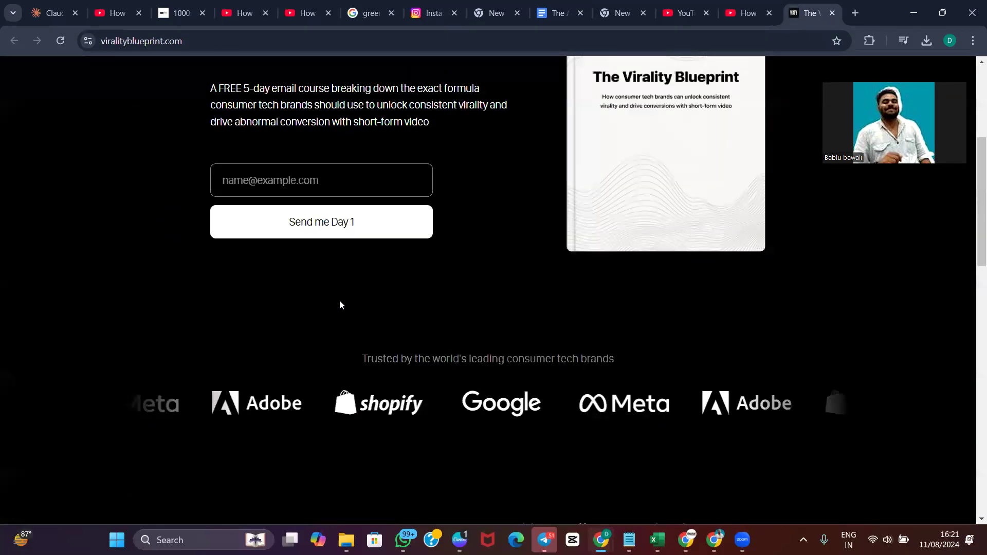
scroll(340, 303, up, 5)
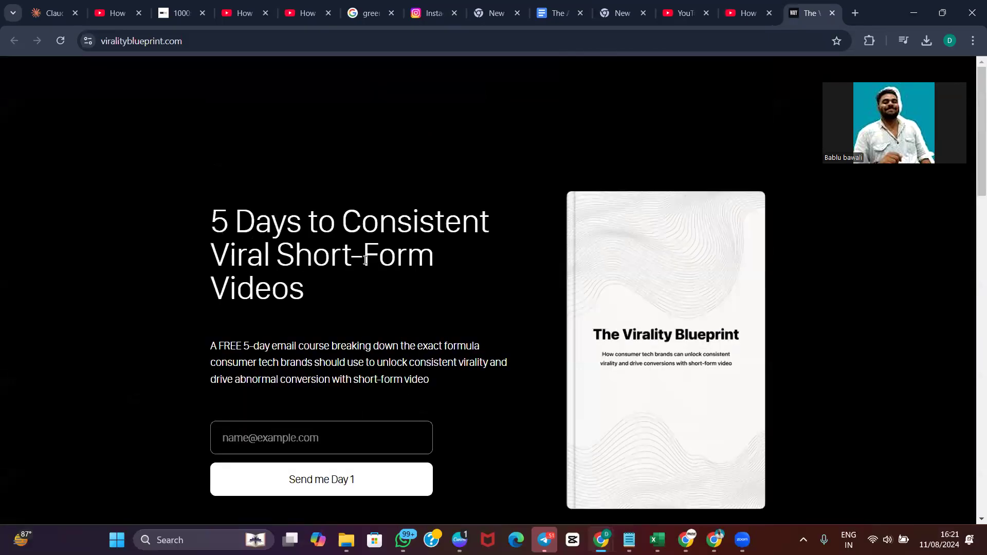
scroll(365, 260, down, 3)
click(299, 248)
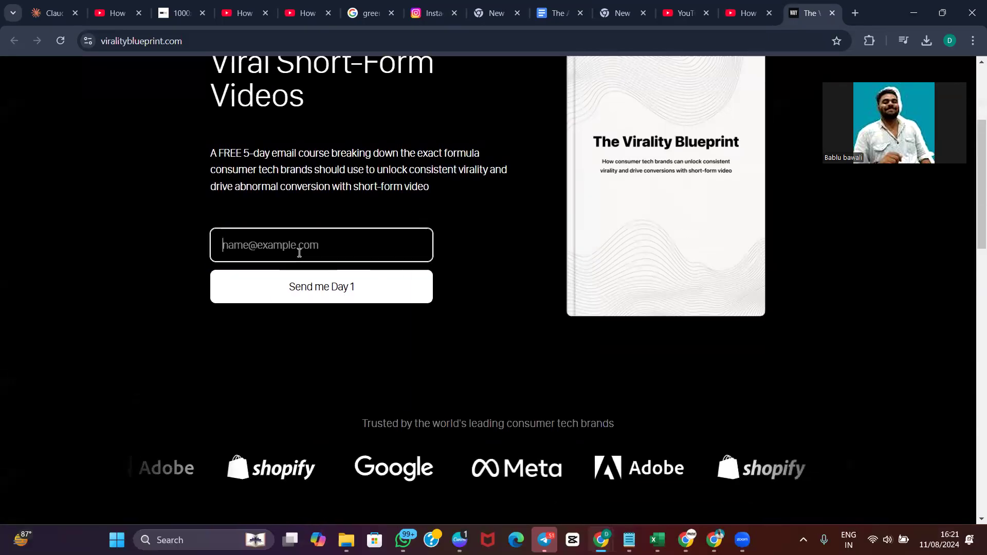
click(442, 313)
scroll(442, 312, down, 5)
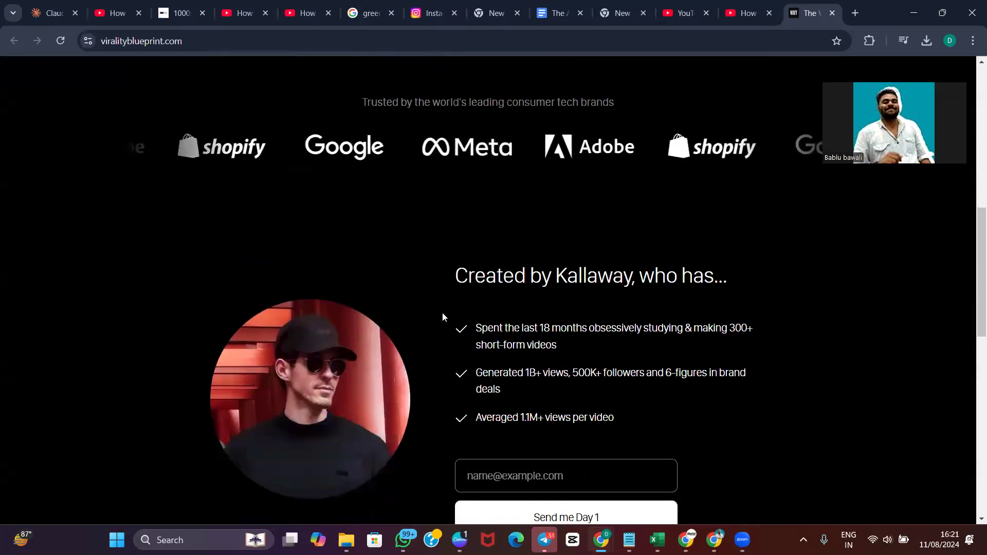
scroll(442, 312, up, 1)
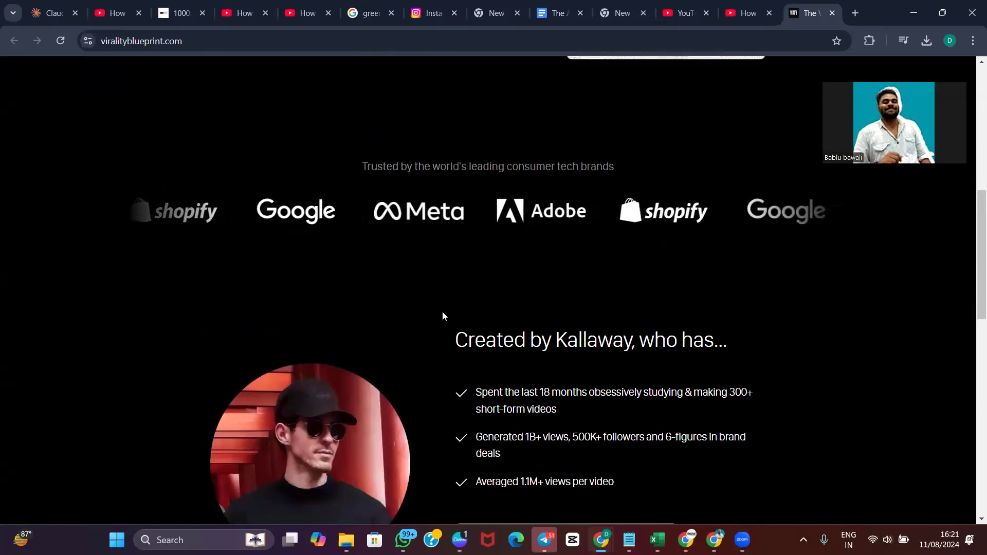
scroll(443, 315, down, 6)
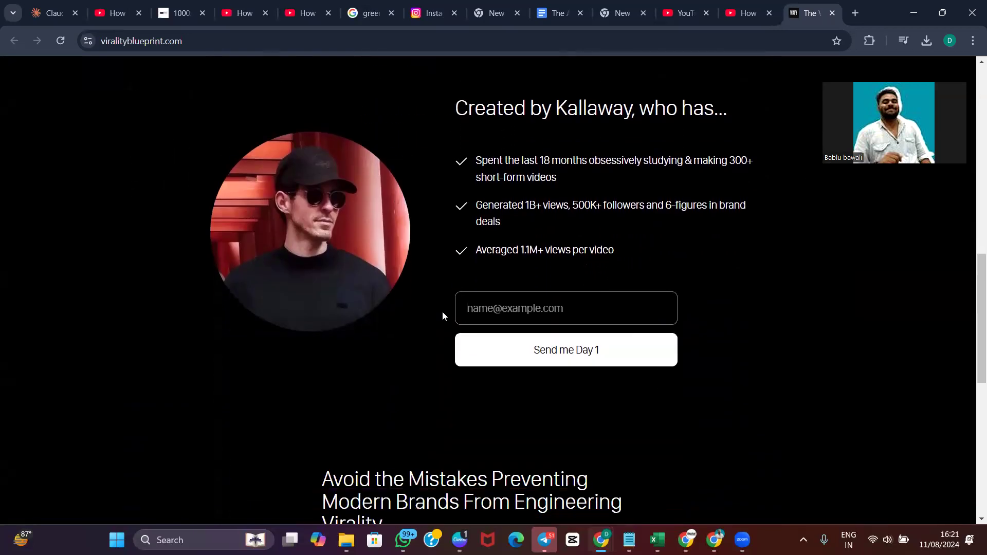
scroll(443, 311, down, 5)
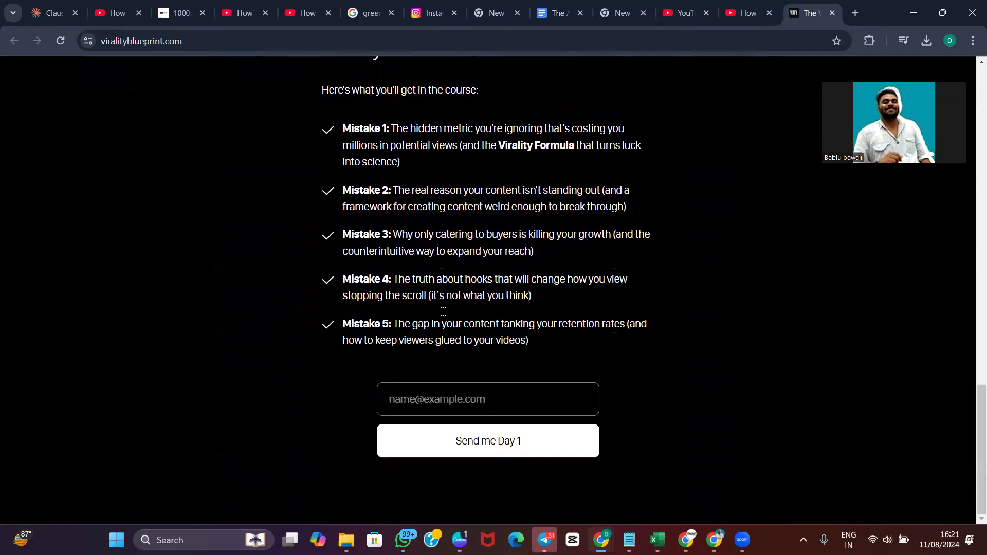
scroll(576, 404, up, 16)
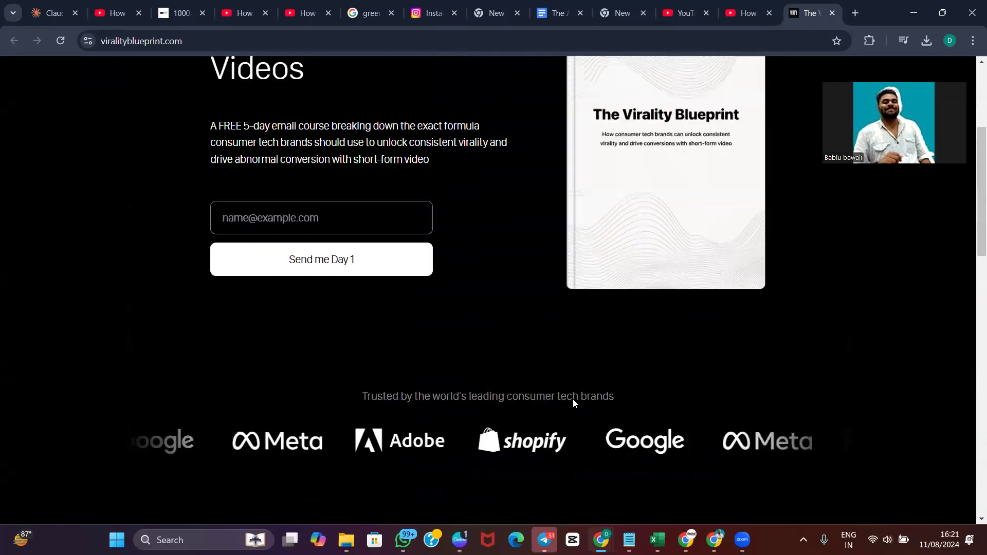
scroll(571, 403, up, 3)
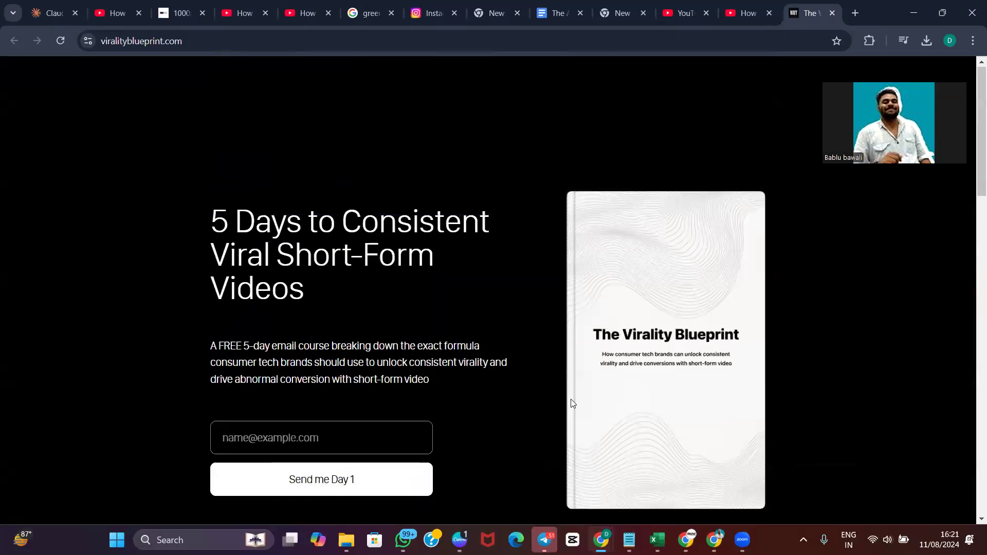
Back on the video, open the WavyWorld, content.game and sandcastles.ai description links in new tabs.
click(740, 2)
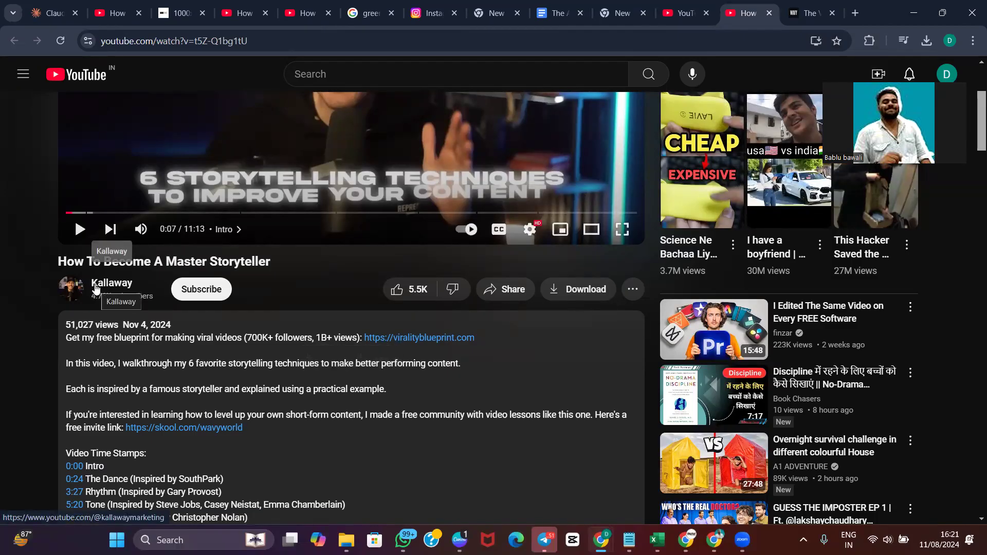
scroll(326, 296, down, 2)
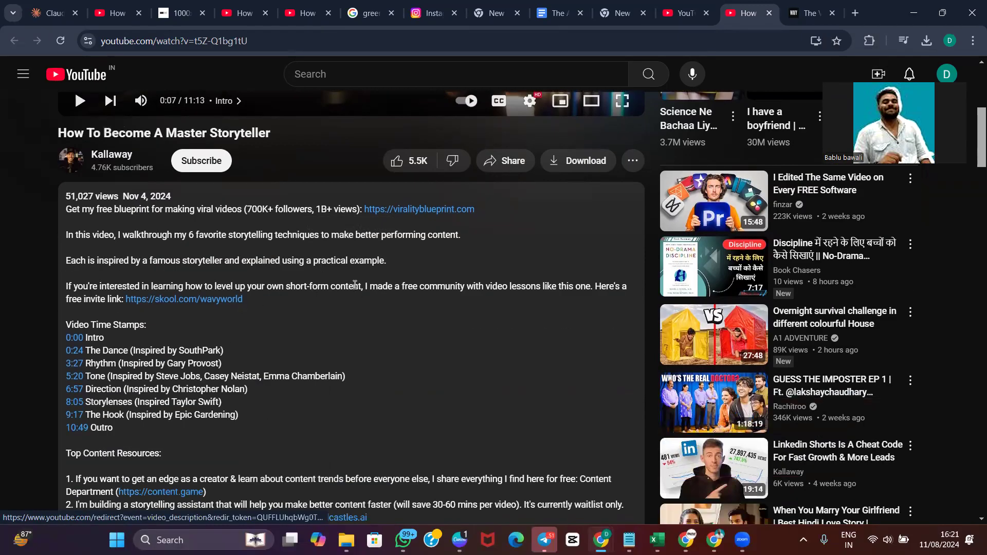
right_click(205, 301)
click(258, 319)
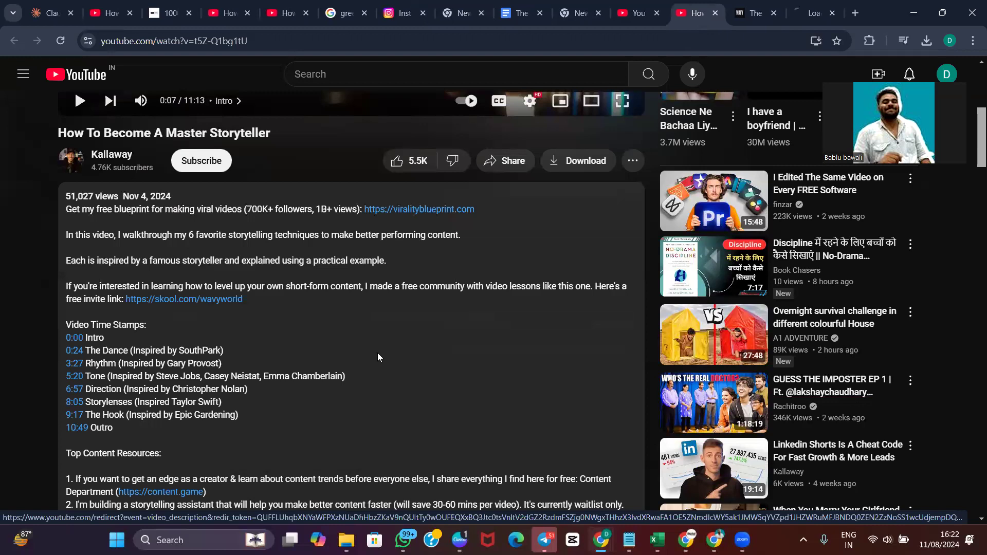
scroll(377, 353, down, 3)
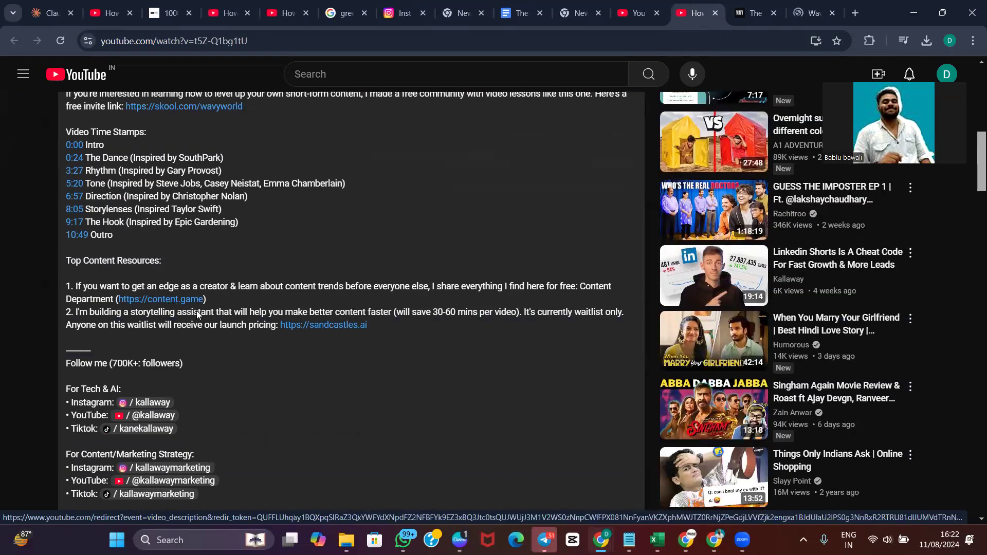
right_click(184, 303)
click(303, 319)
right_click(325, 326)
click(359, 360)
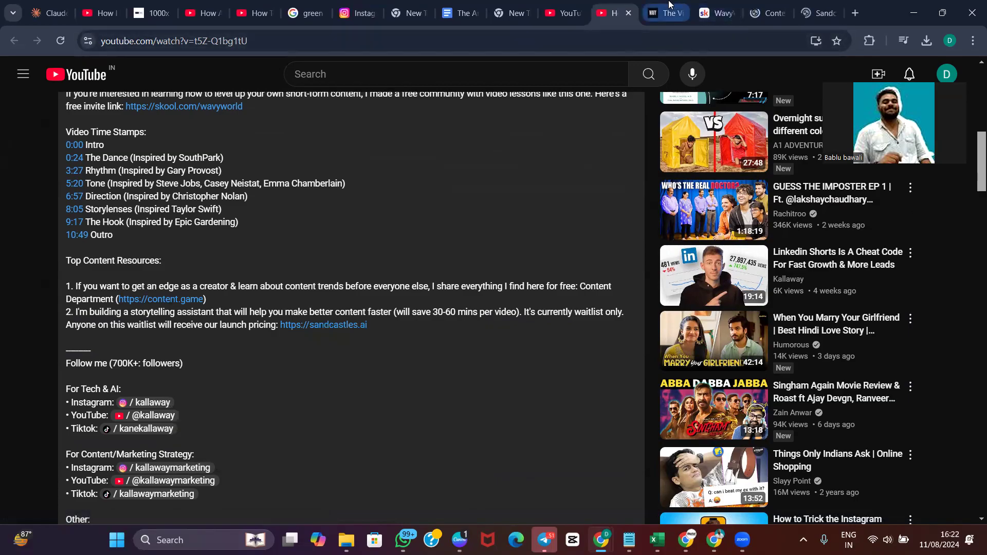
Move to the WavyWorld page and briefly play, then pause, the Welcome to WavyWorld video.
key(ctrl+Tab)
key(ctrl+Tab)
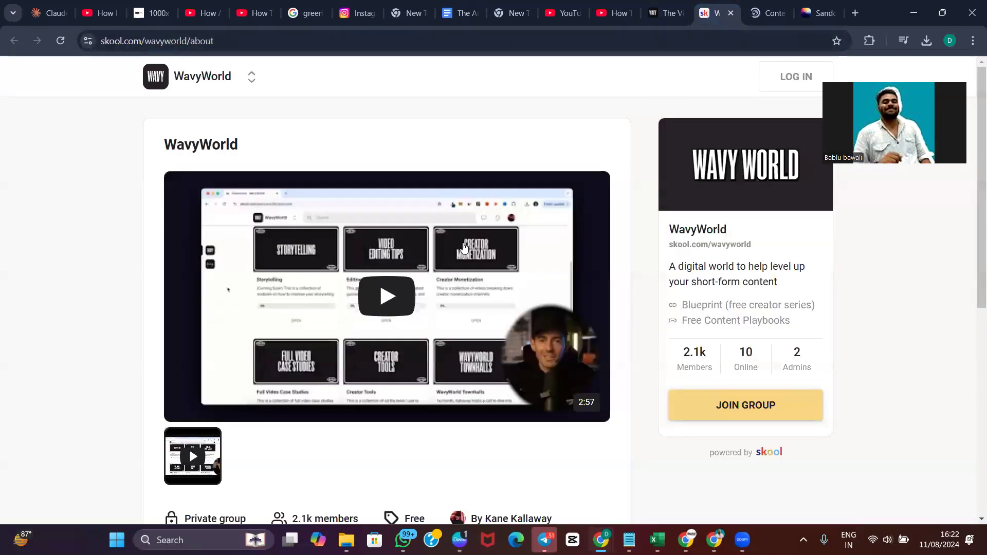
click(387, 298)
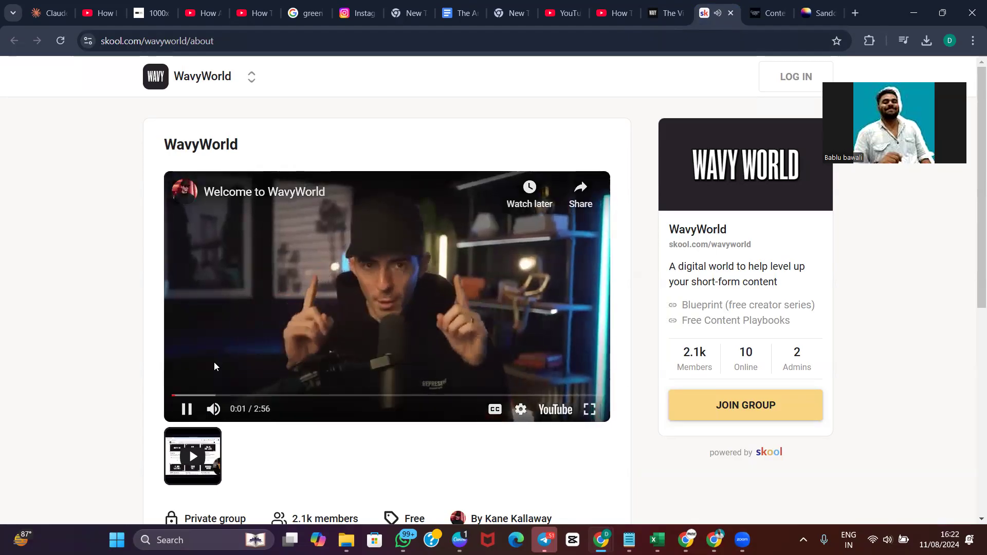
click(186, 410)
Scroll the content.game newsletter page, view the Sandcastles waitlist tab, then return to the 'How To…' video tab.
click(757, 13)
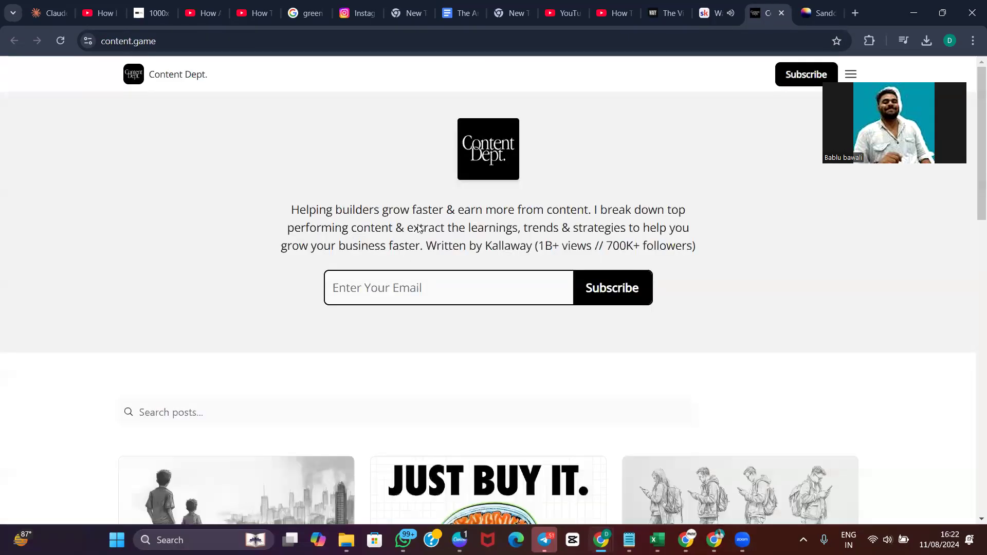
scroll(421, 231, down, 5)
click(817, 12)
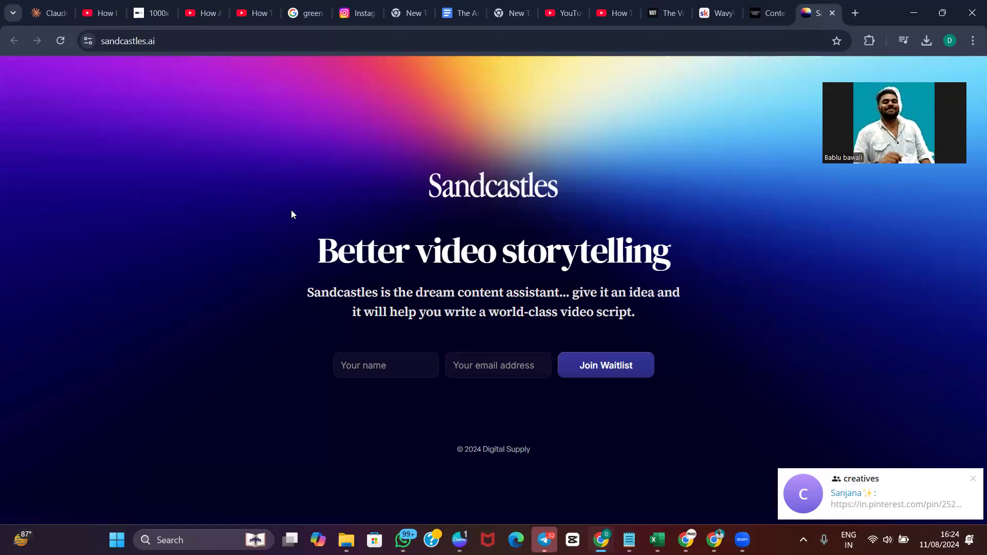
click(612, 13)
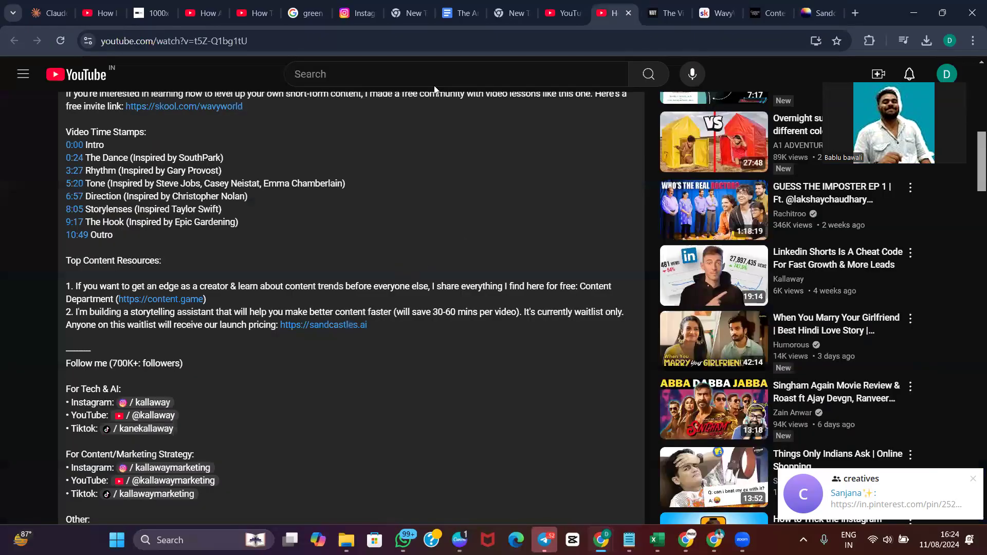
Switch between the YouTube home tab and the new tab, ending on Google's new tab page.
scroll(441, 288, up, 6)
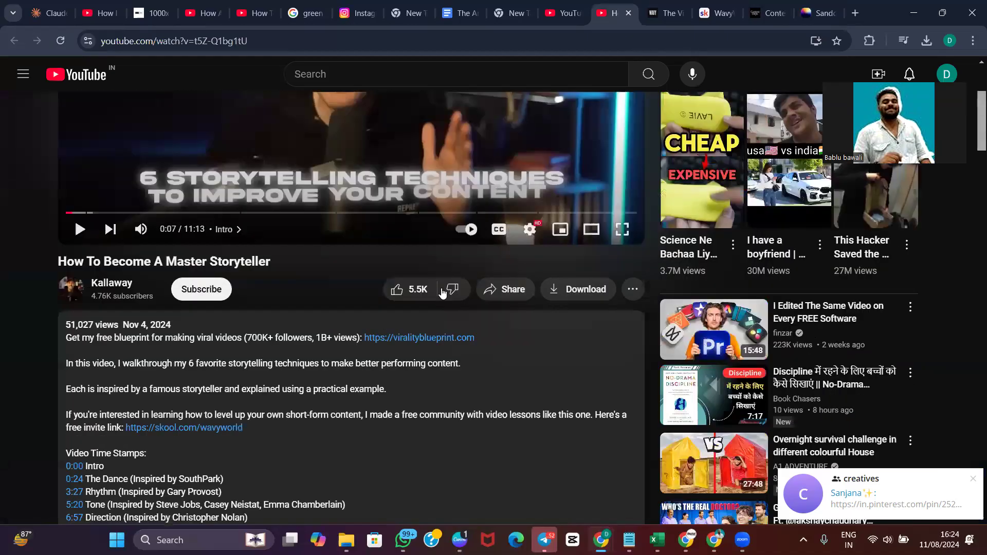
key(ctrl+shift+Tab)
click(513, 6)
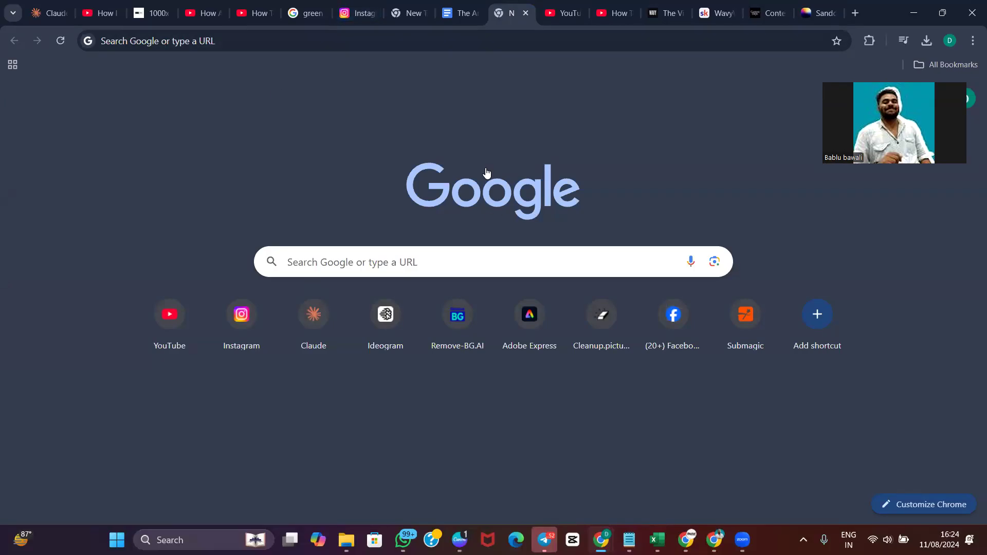
click(563, 13)
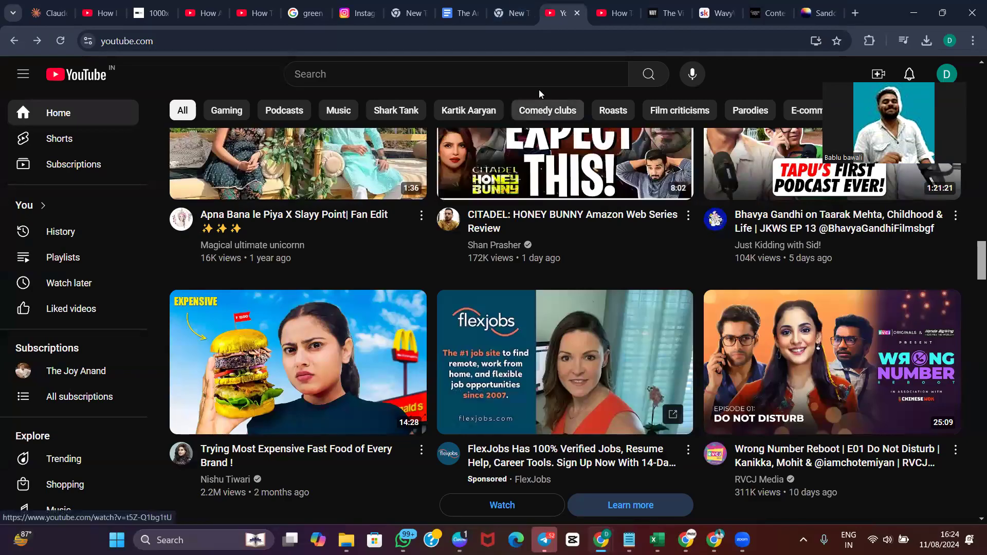
click(515, 7)
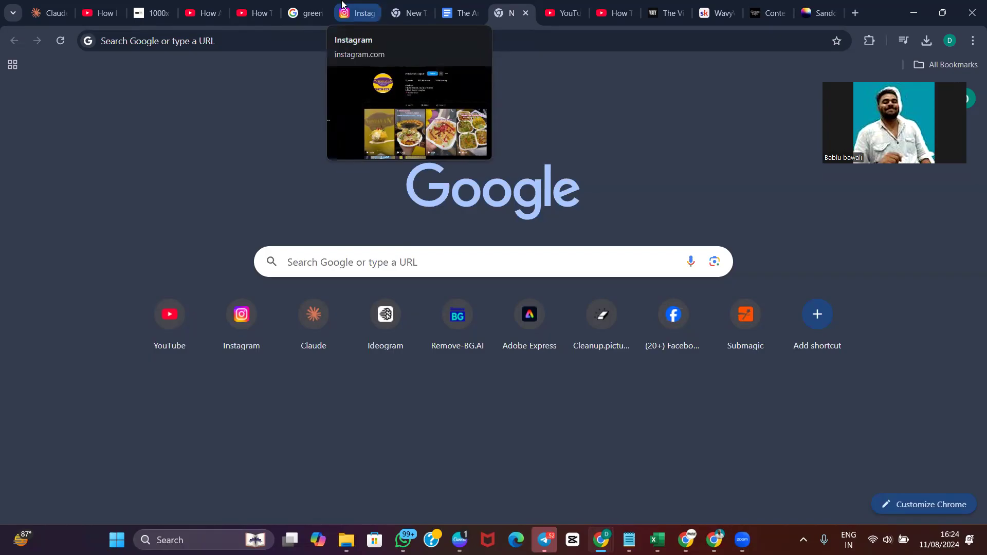
Switch to the YouTube home tab, then back to the Kallaway storyteller video paused at 0:07.
click(564, 7)
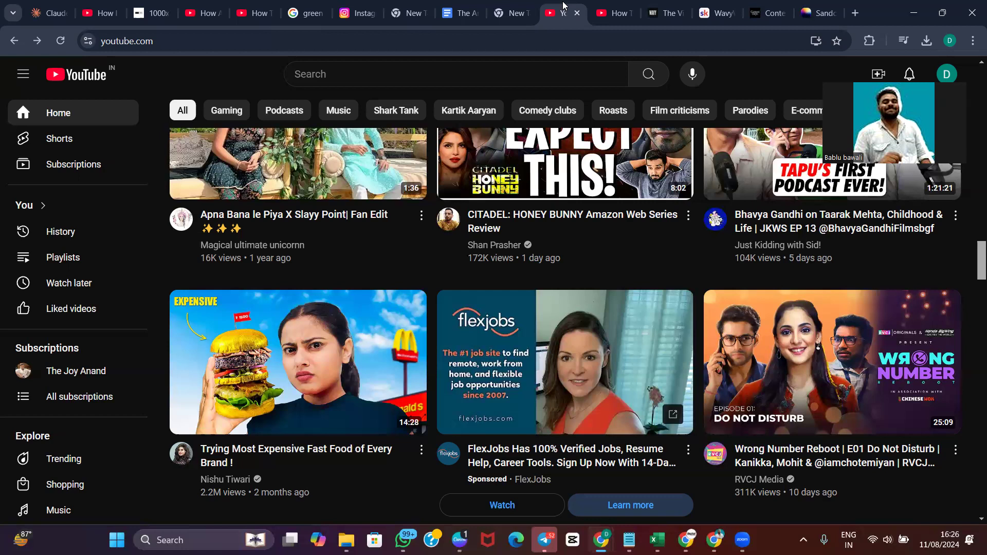
click(614, 13)
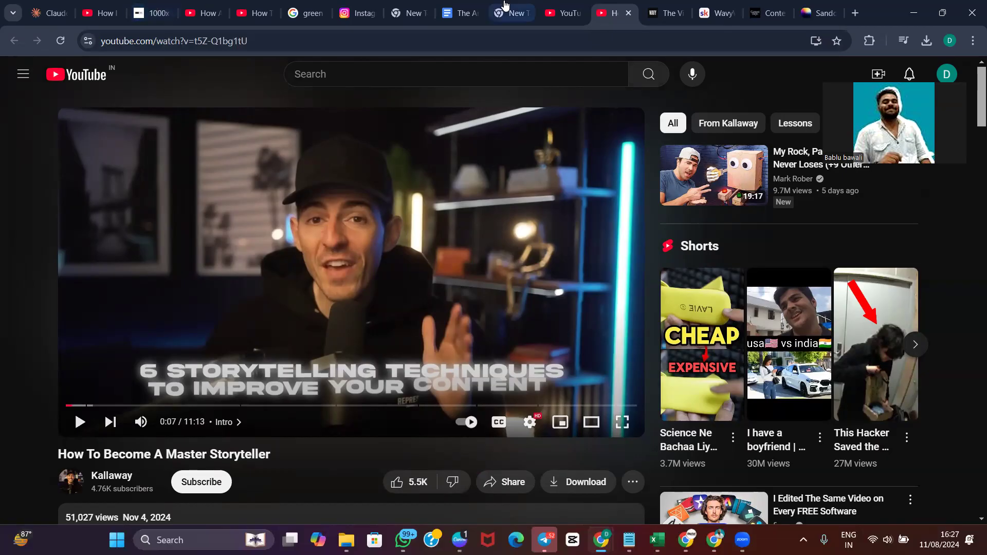
Minimize the video and frame the Blog and AdSense notes with red pen strokes.
click(913, 13)
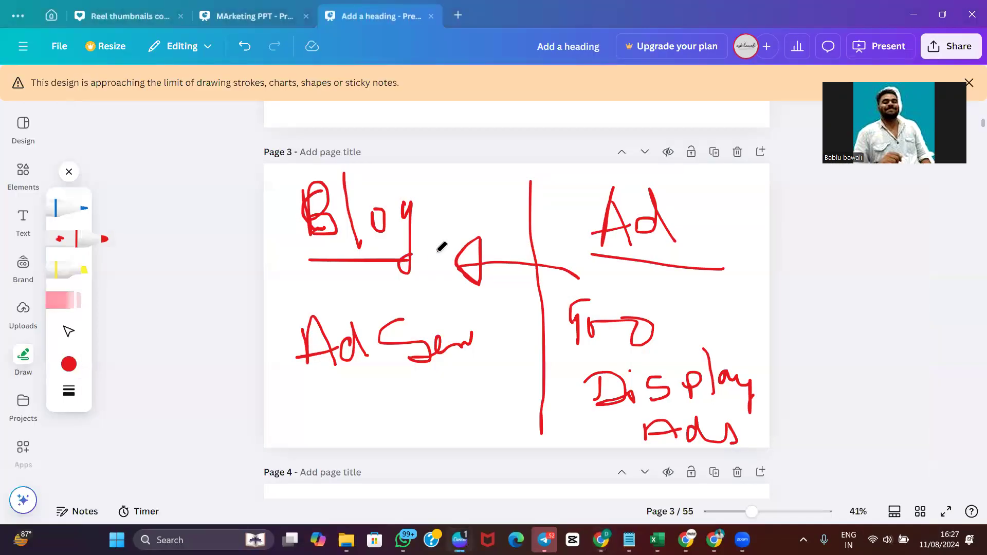
drag(432, 189, 461, 188)
drag(320, 395, 433, 383)
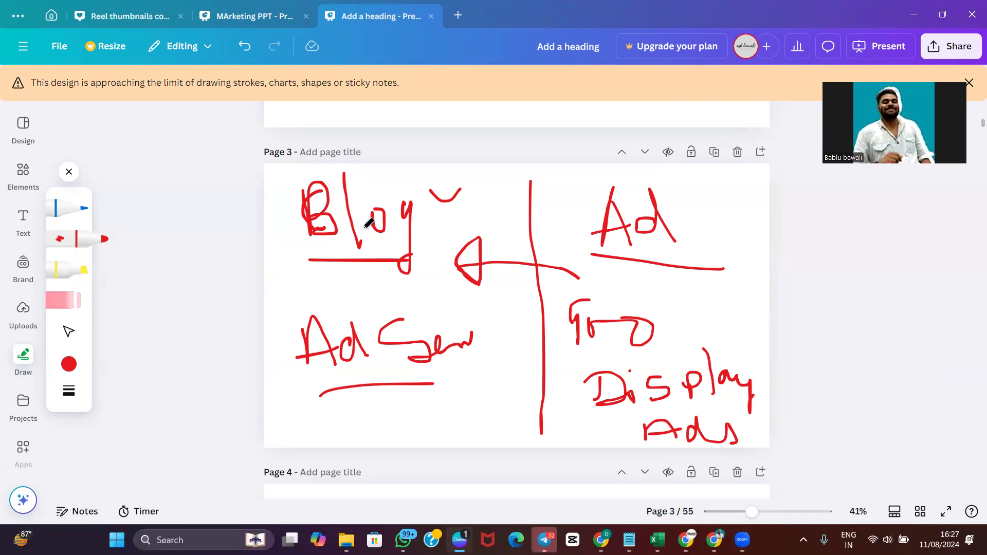
mouse_move(290, 189)
mouse_down()
mouse_move(277, 379)
mouse_move(504, 244)
mouse_move(322, 199)
mouse_move(275, 203)
mouse_up()
Pass through the background-removal page, dismissing its ad, and bring up the WordPress dashboard window.
mouse_move(600, 540)
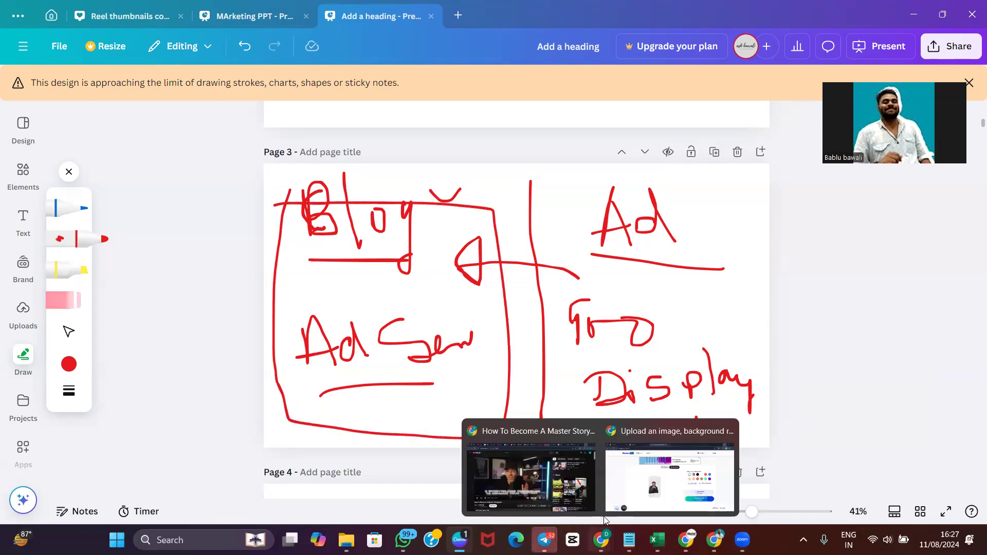
click(639, 460)
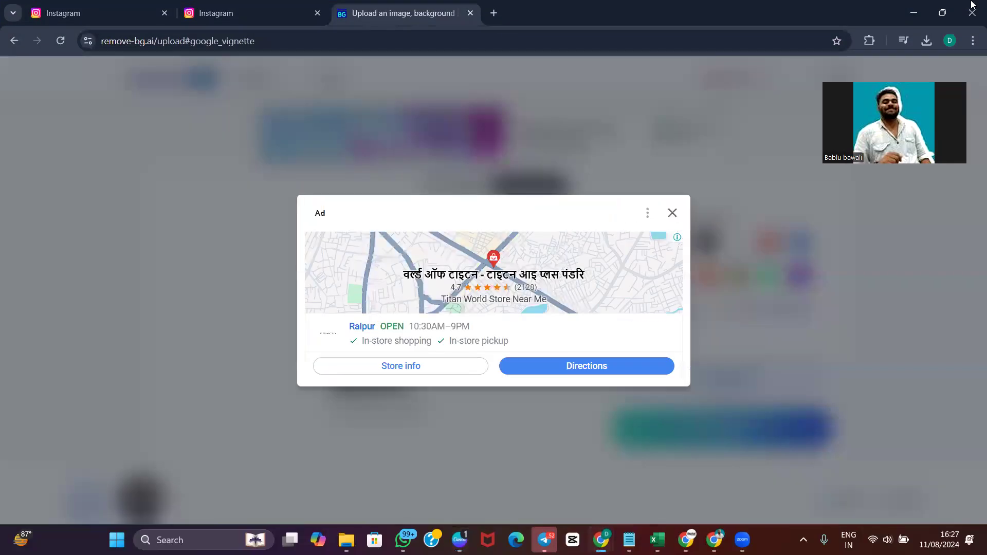
click(672, 213)
click(705, 537)
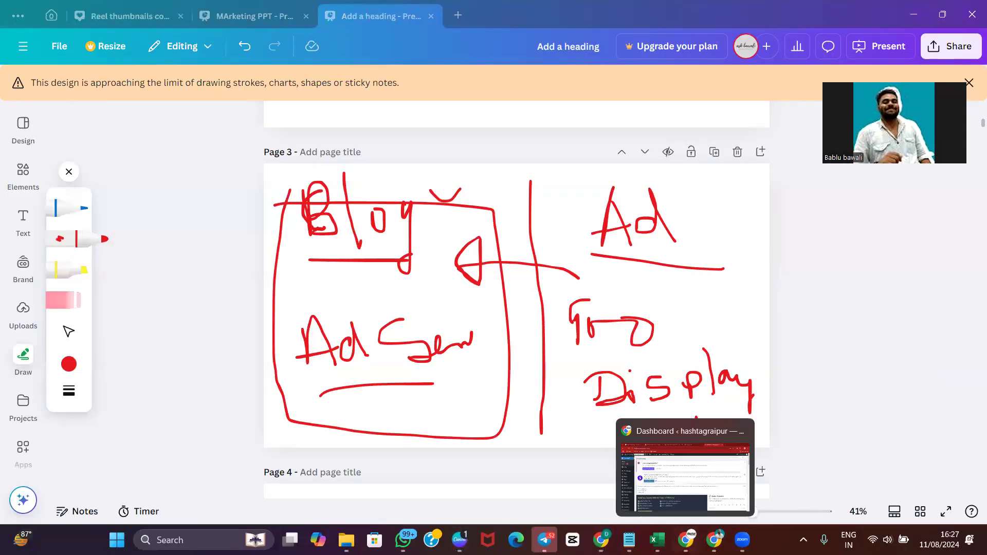
click(683, 478)
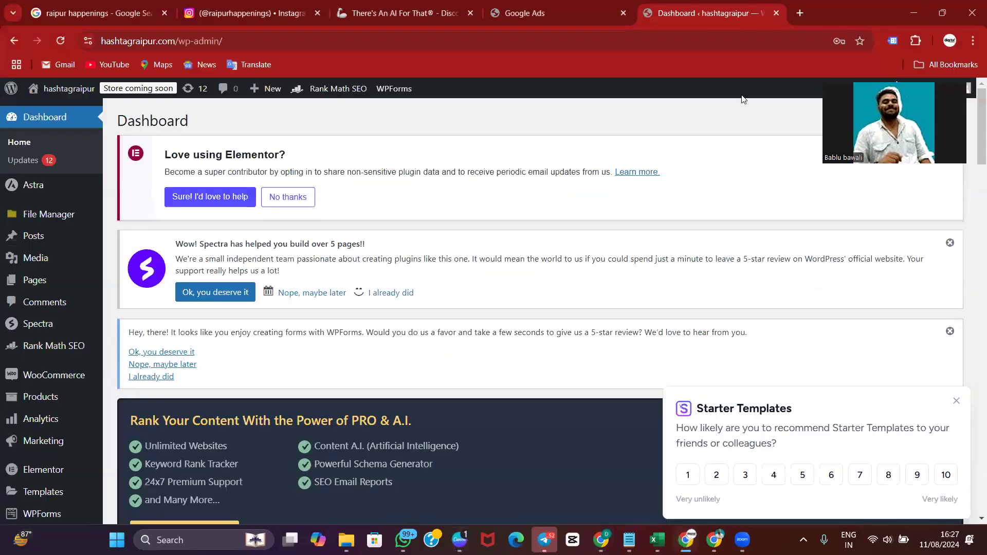
Search 'google ads sense' in a new tab and open the adsense.google.com result.
click(801, 13)
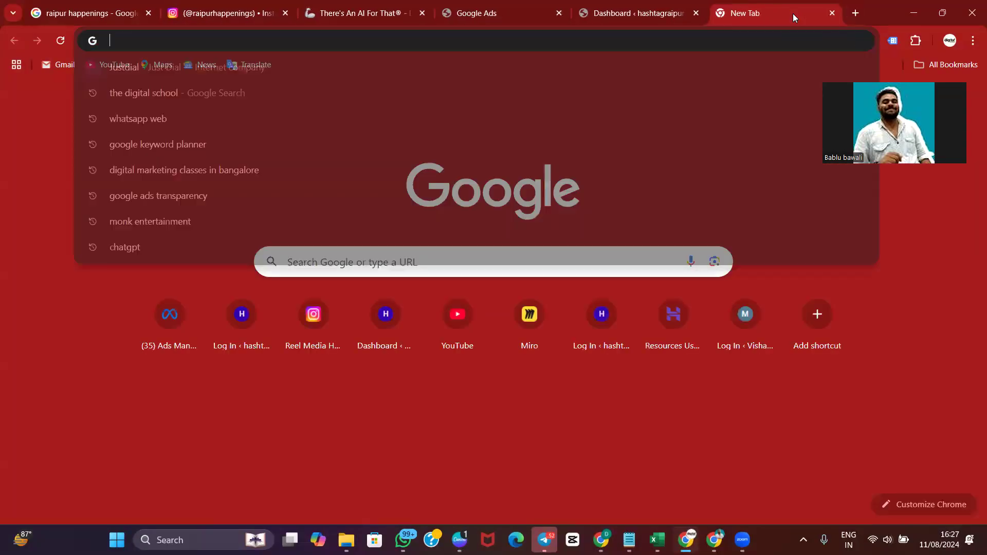
text(goog)
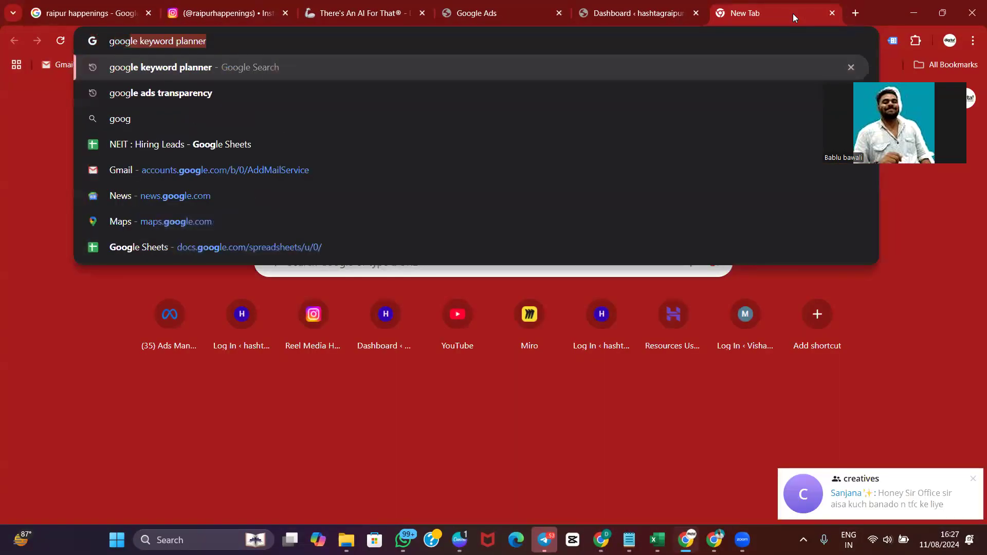
text(le ads sense)
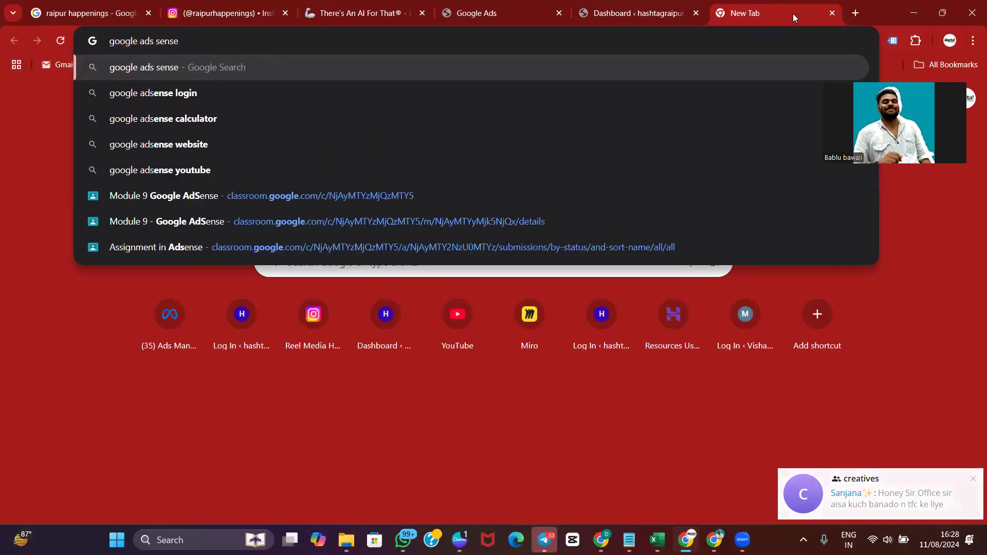
key(Return)
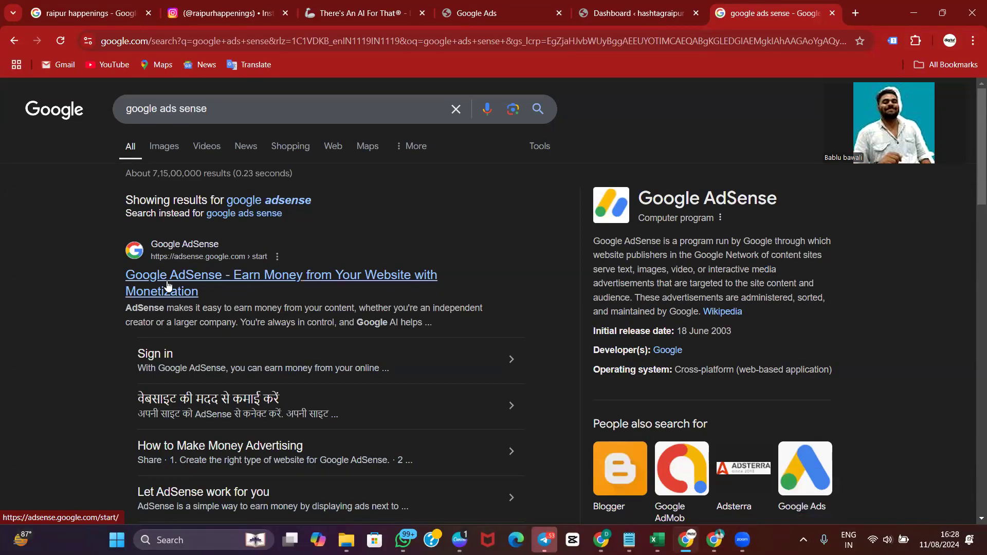
click(166, 286)
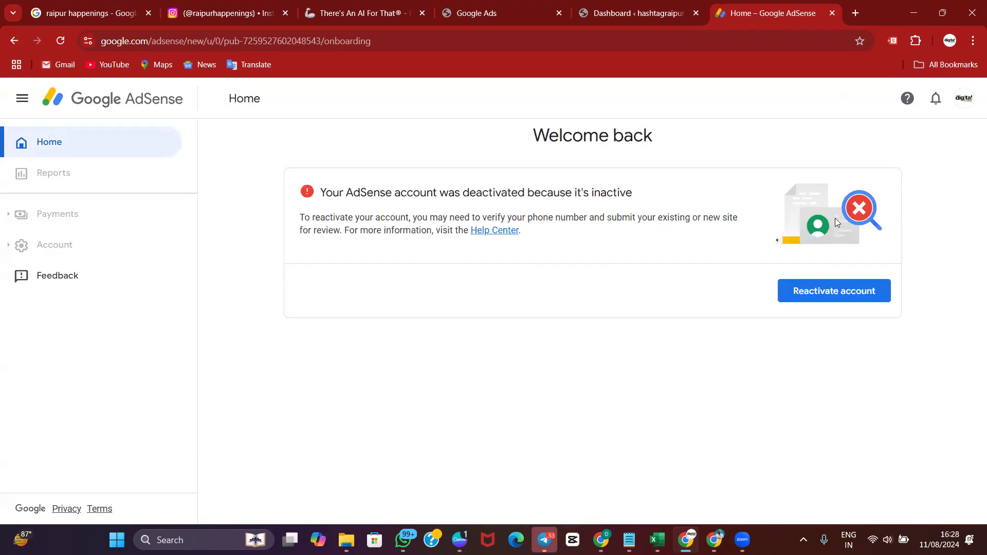
Reactivate the inactive AdSense account and choose Add another site from the site list.
click(795, 288)
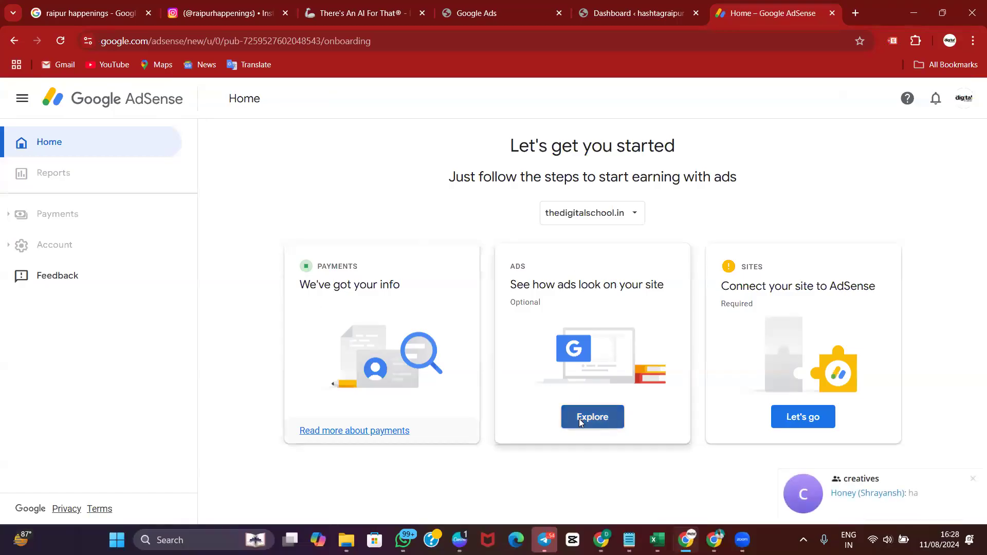
click(585, 213)
click(588, 266)
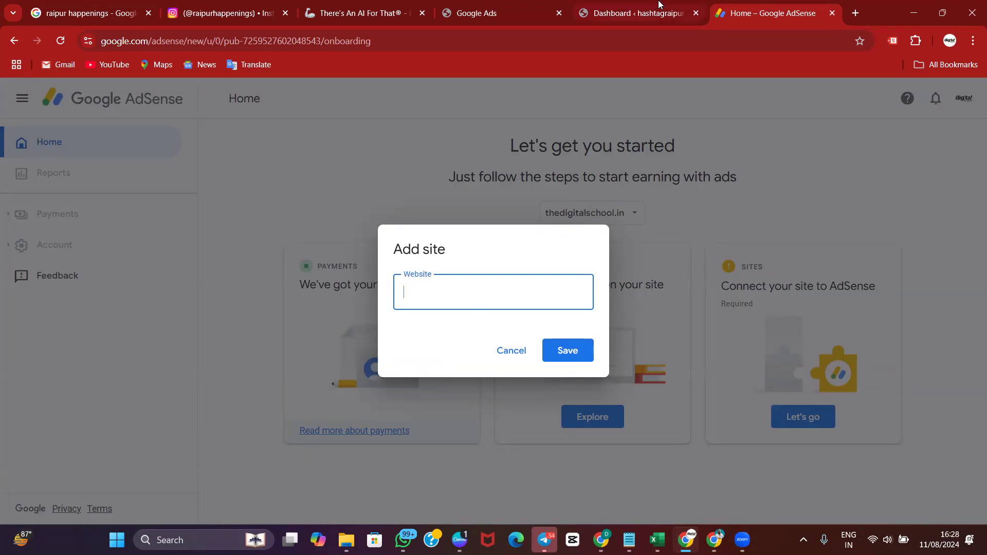
Add hashtagraipur.com as a new AdSense site, using the address copied from the WordPress tab.
click(638, 12)
click(183, 41)
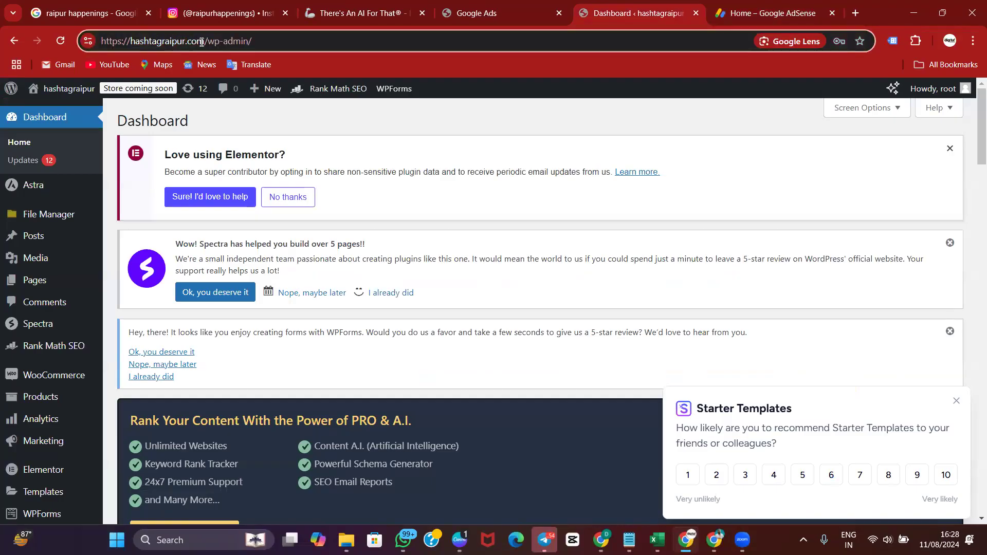
drag(206, 42, 3, 51)
key(ctrl+c)
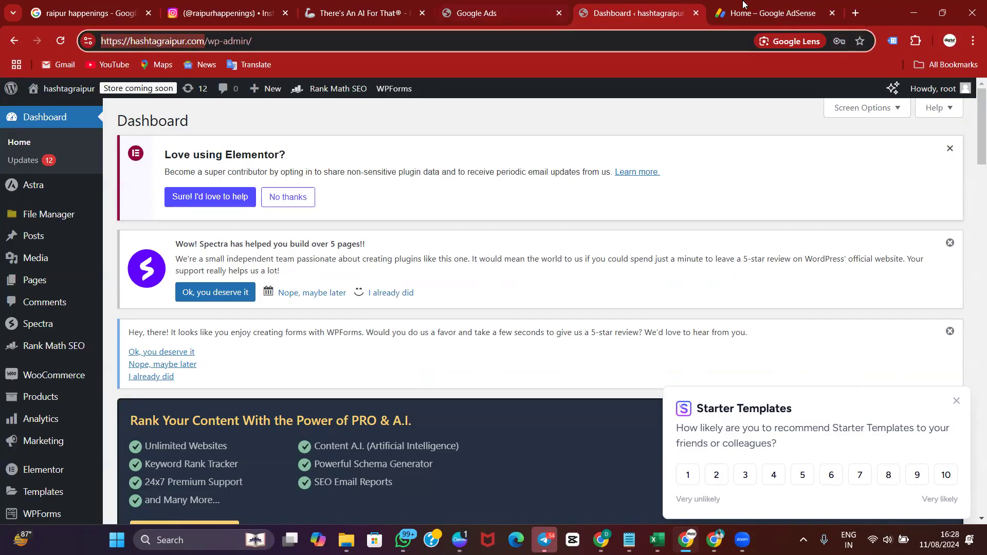
click(746, 13)
key(ctrl+v)
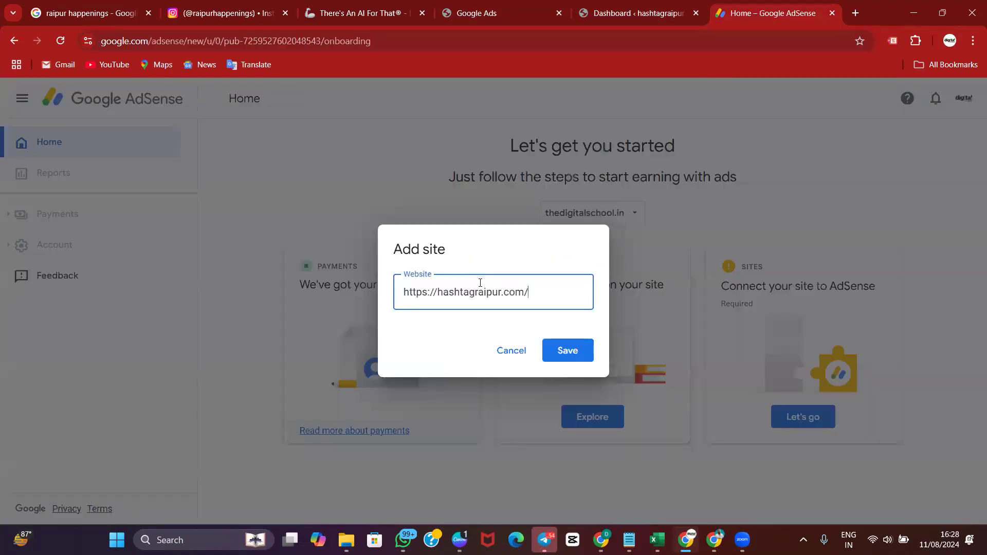
click(561, 343)
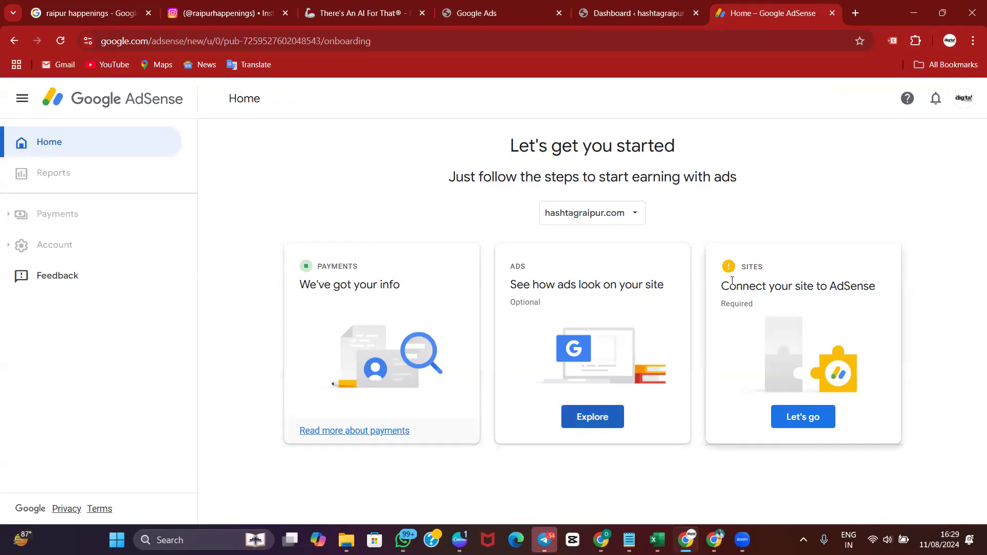
Start connecting the site to AdSense from the Sites card.
drag(729, 289, 876, 286)
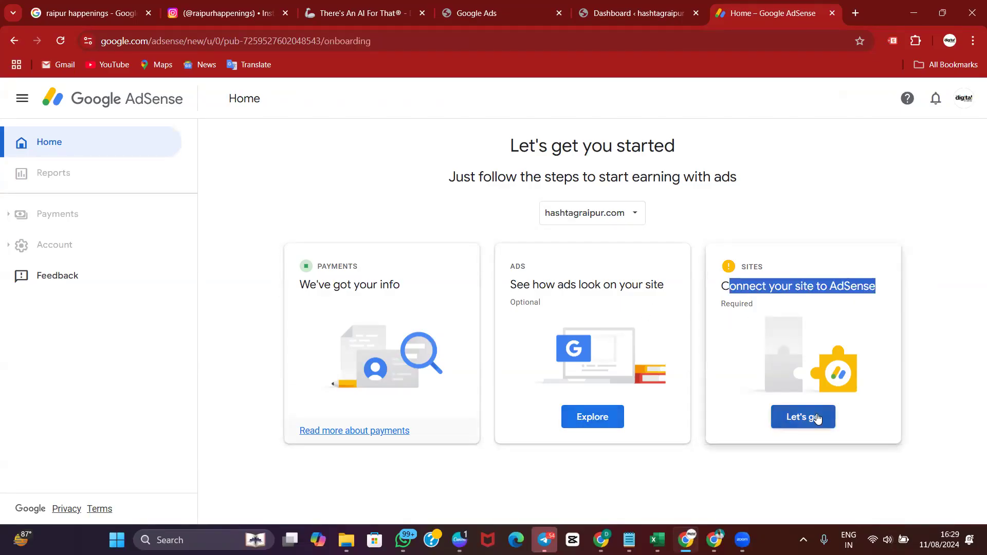
click(772, 468)
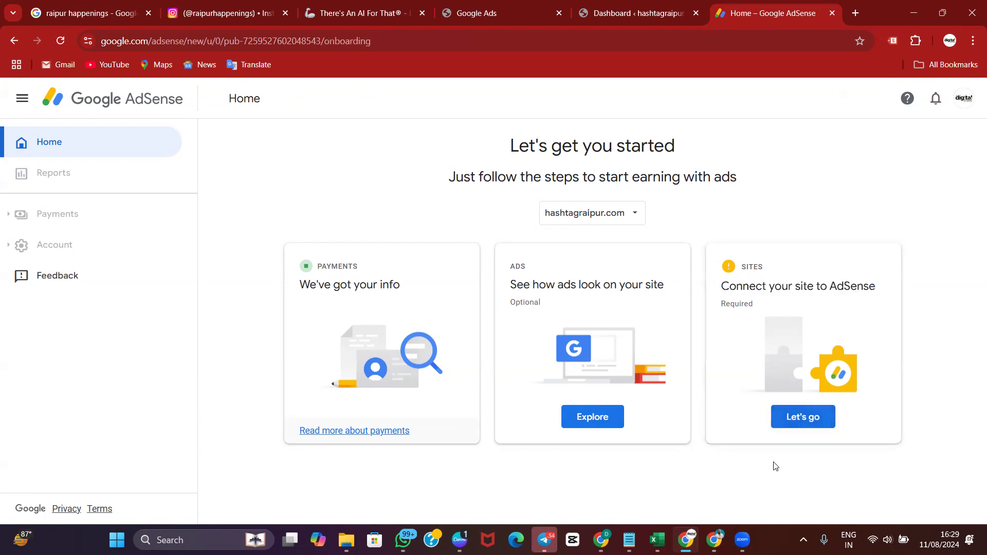
click(793, 422)
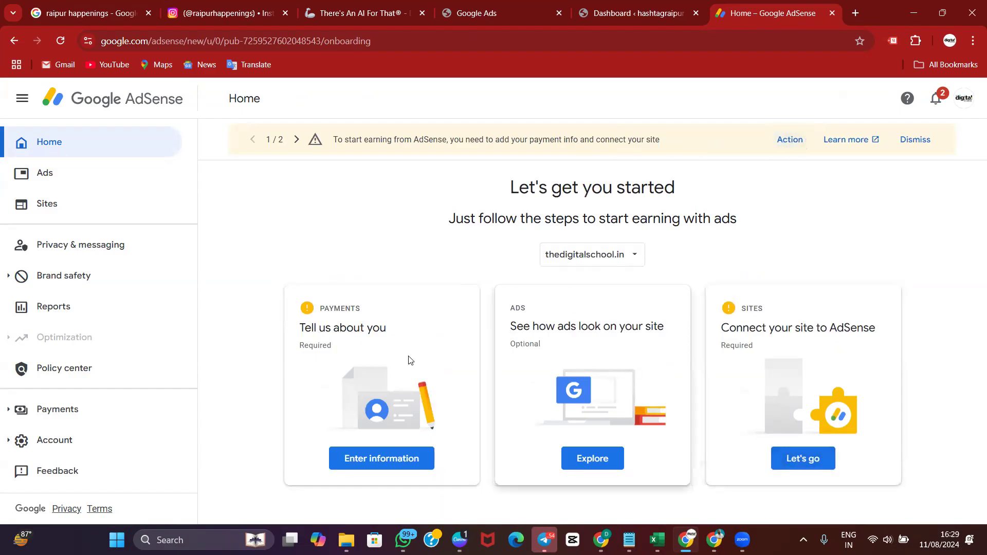
Enter the account phone number, request an SMS code, and submit the received 6-digit code.
click(383, 460)
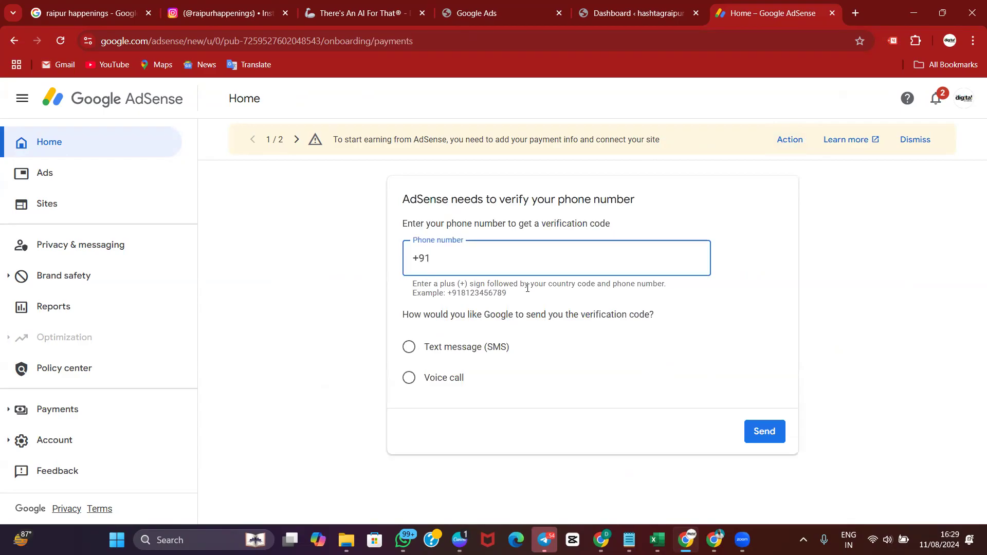
click(774, 441)
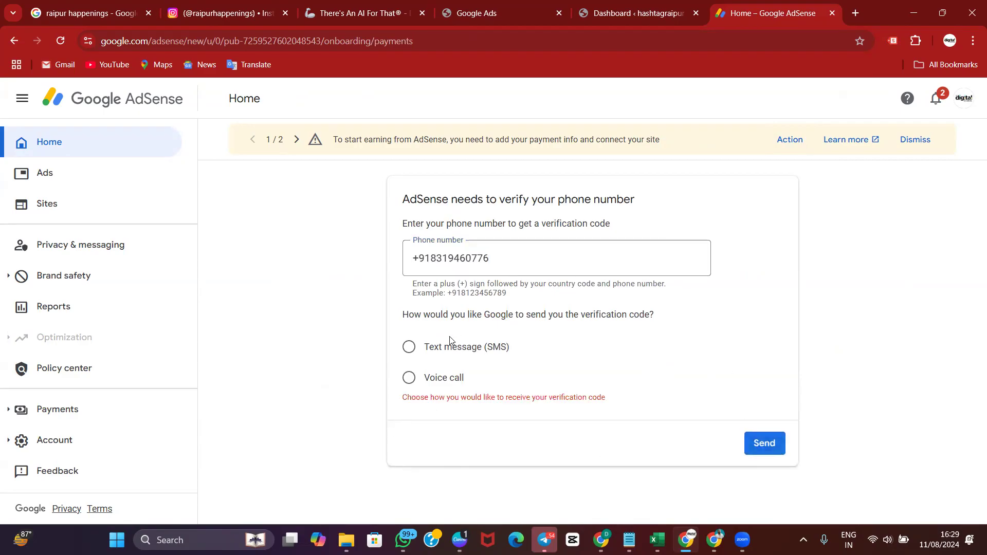
click(409, 346)
mouse_move(483, 262)
mouse_down()
mouse_move(452, 255)
mouse_move(473, 250)
mouse_up()
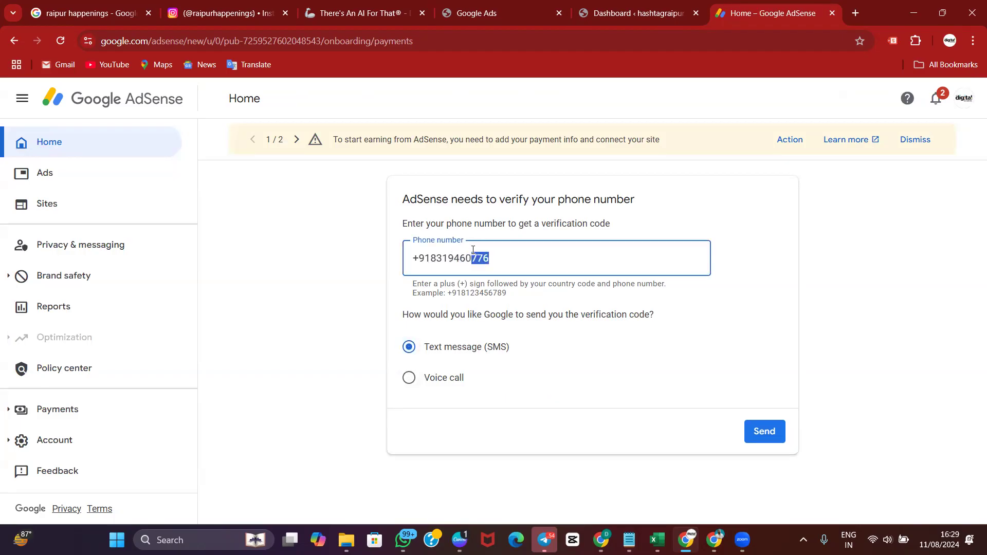
click(764, 434)
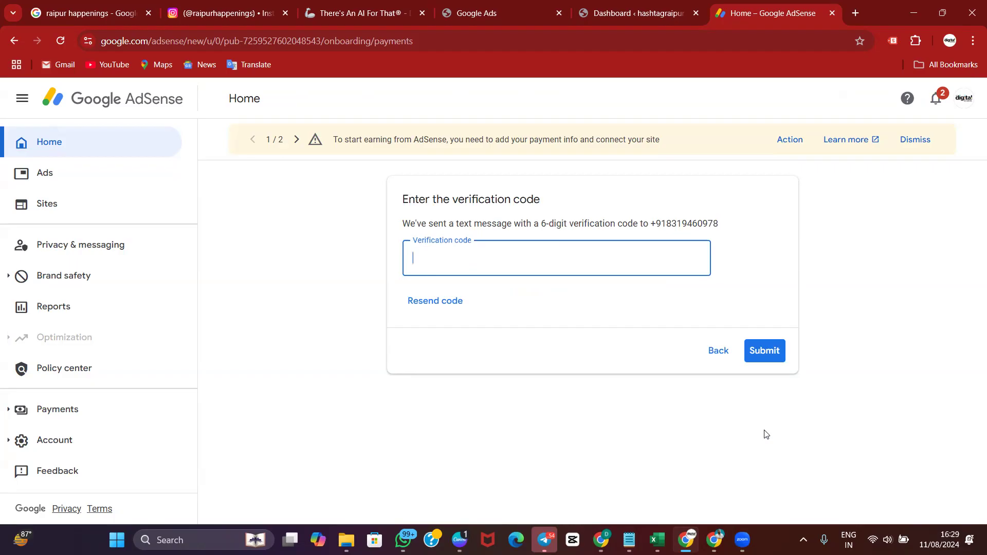
click(765, 352)
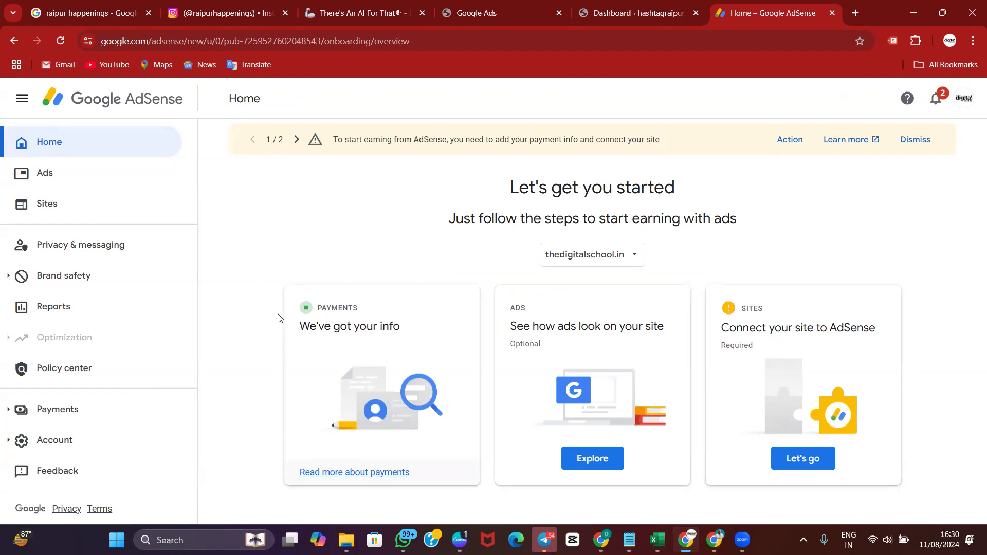
Delete thedigitalschool.in from the AdSense account.
click(791, 464)
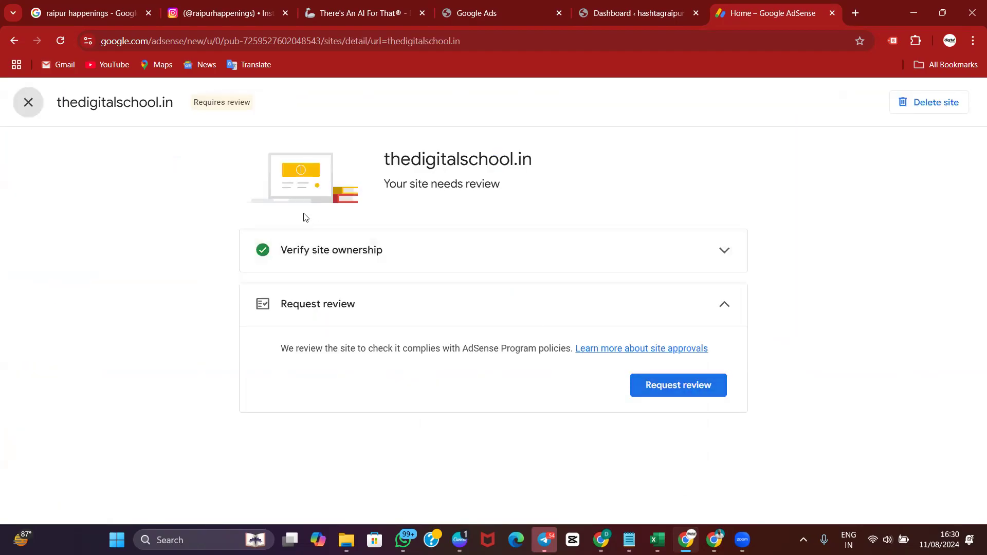
click(327, 251)
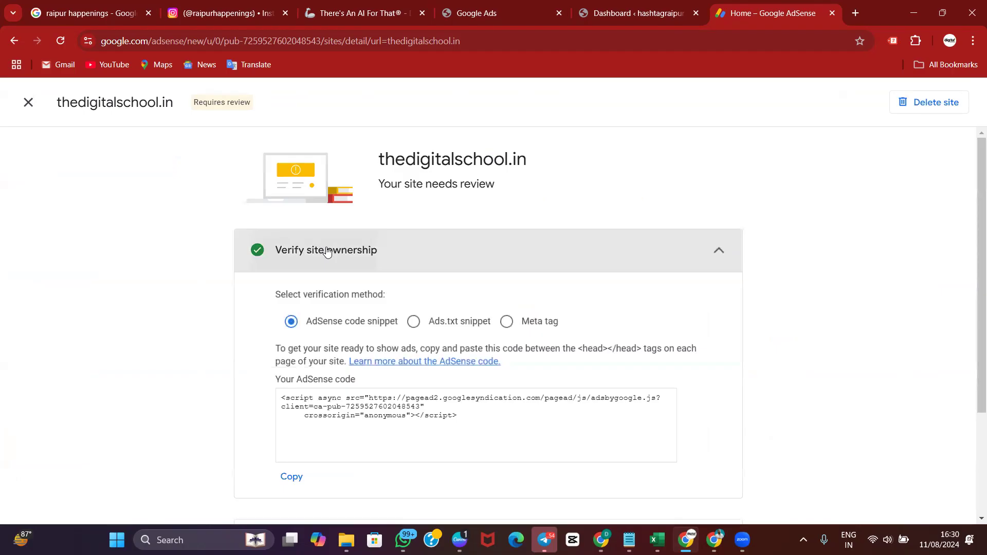
double_click(71, 109)
triple_click(71, 110)
click(923, 108)
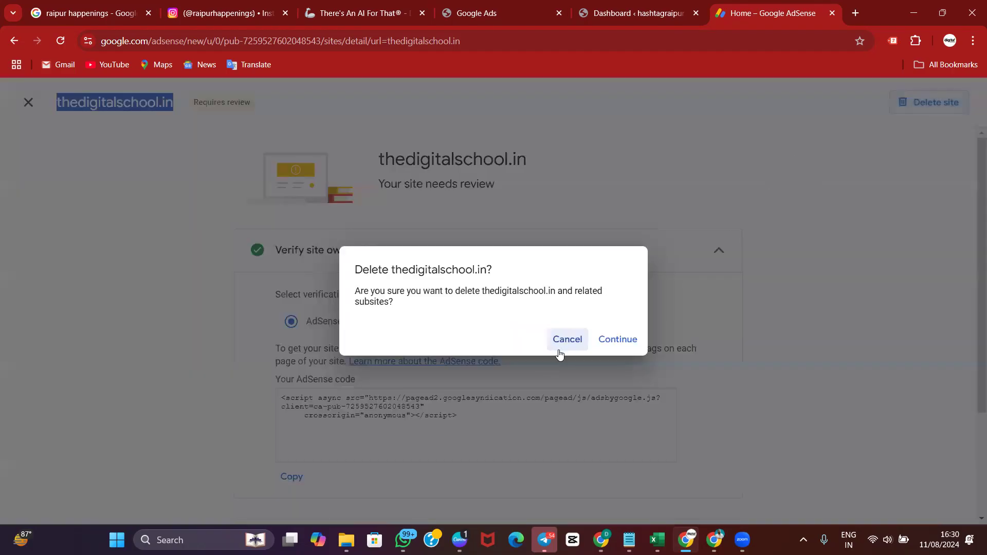
click(618, 338)
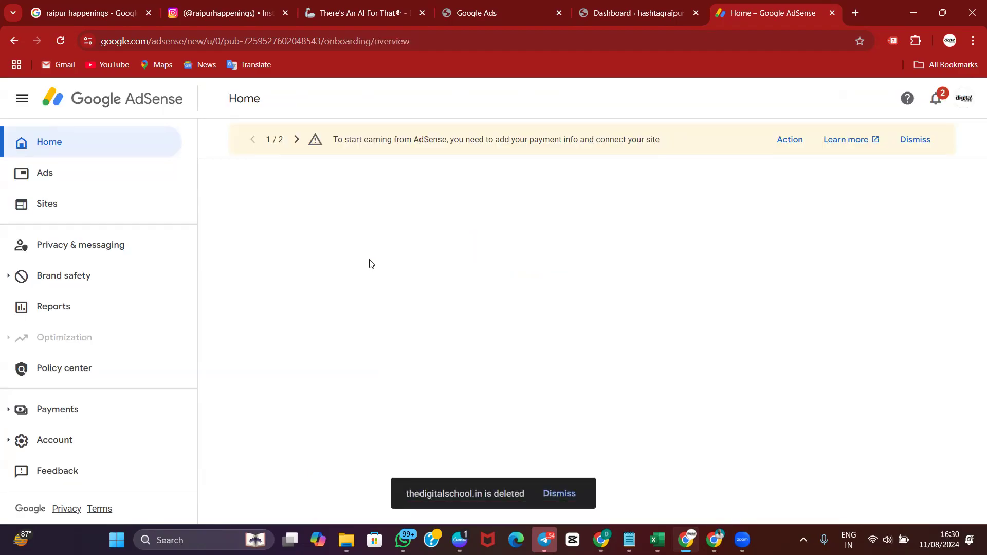
Try removing the current site again, then switch to hashtagraipur.com.
click(573, 259)
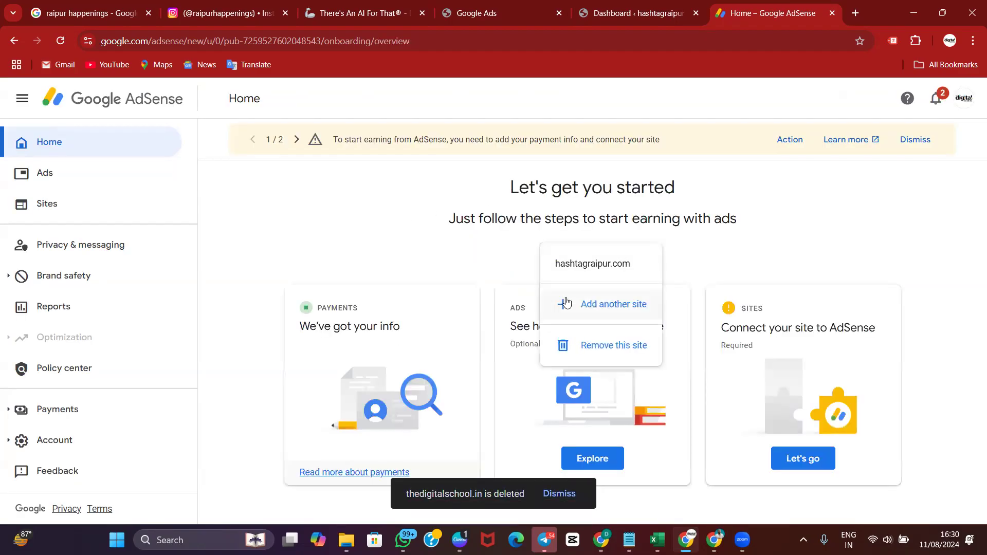
click(599, 346)
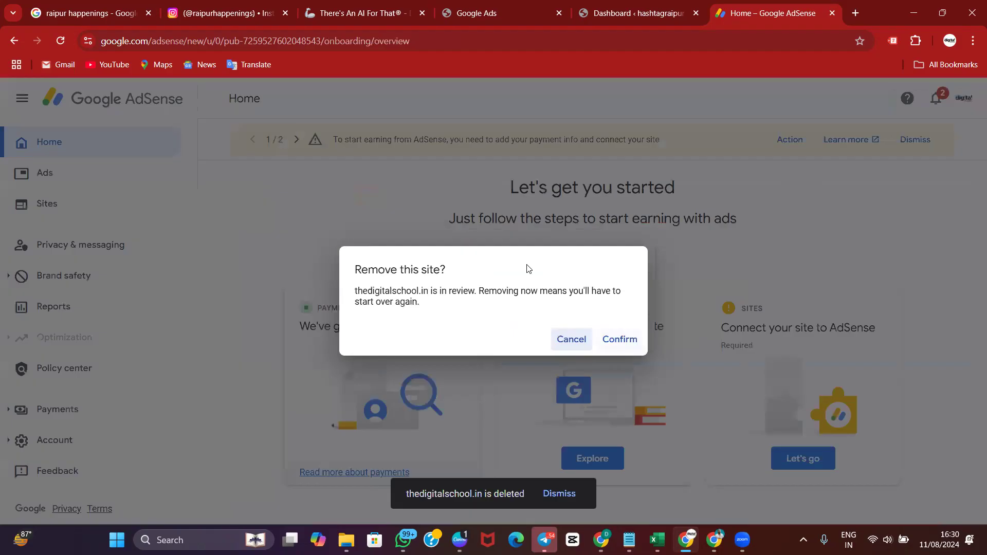
click(620, 343)
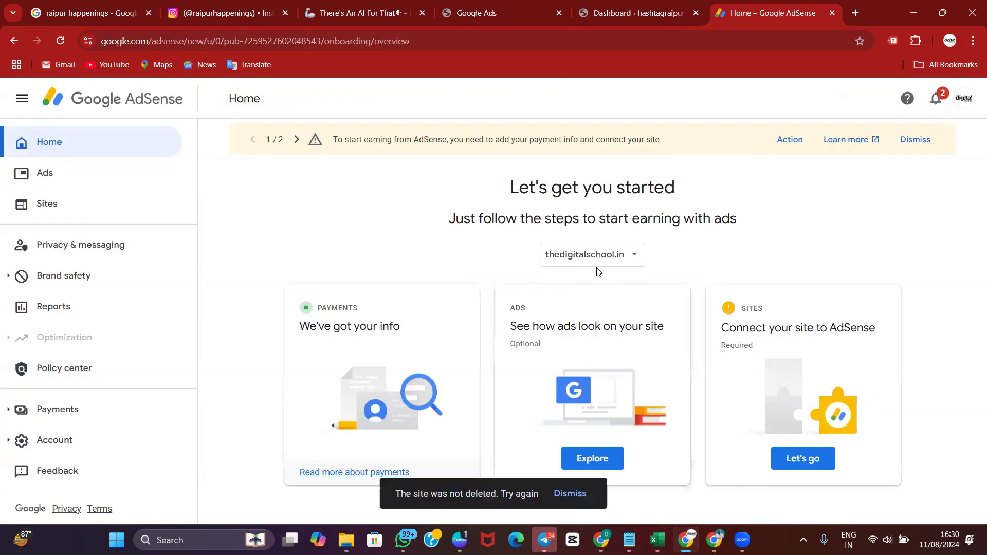
click(598, 260)
click(596, 199)
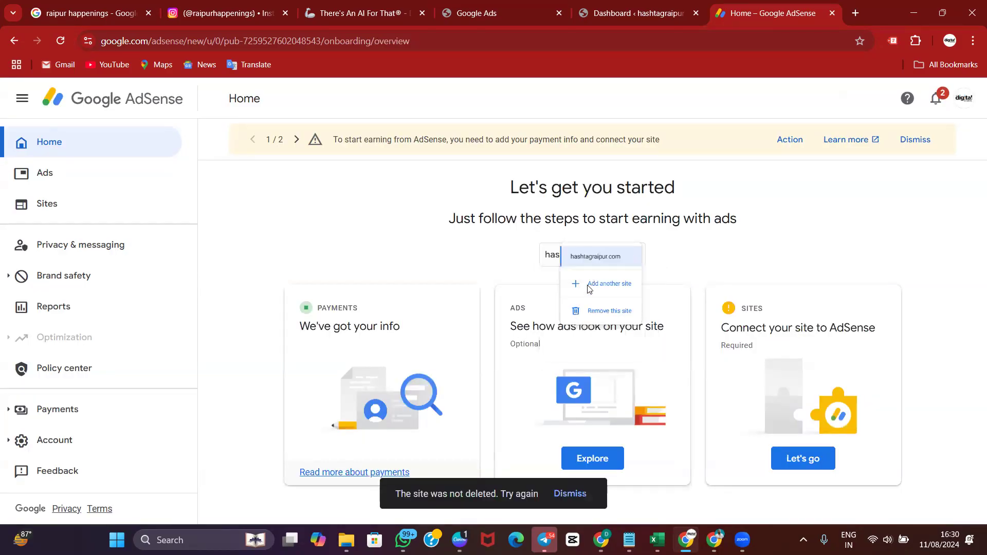
Open hashtagraipur.com's ownership verification and copy its AdSense script snippet.
click(805, 458)
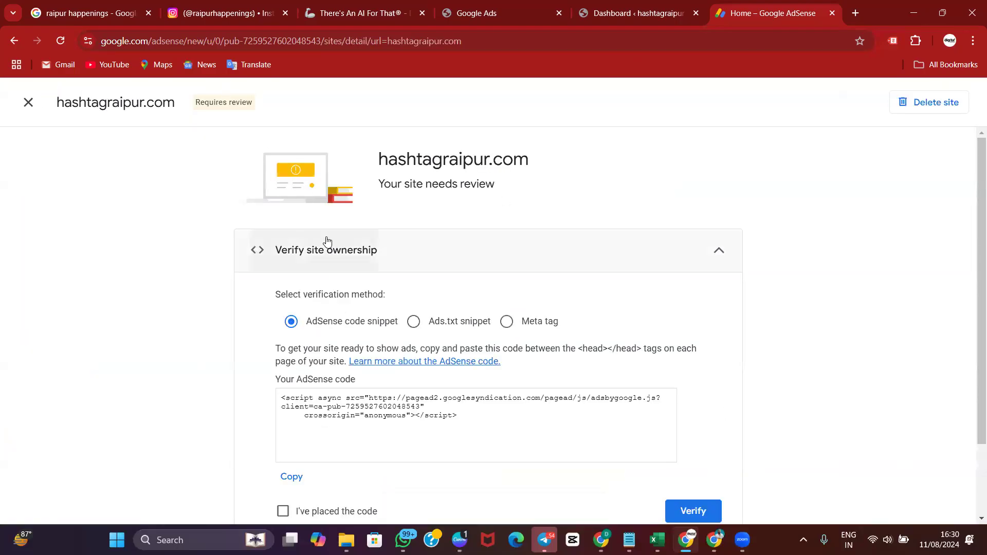
scroll(326, 245, down, 2)
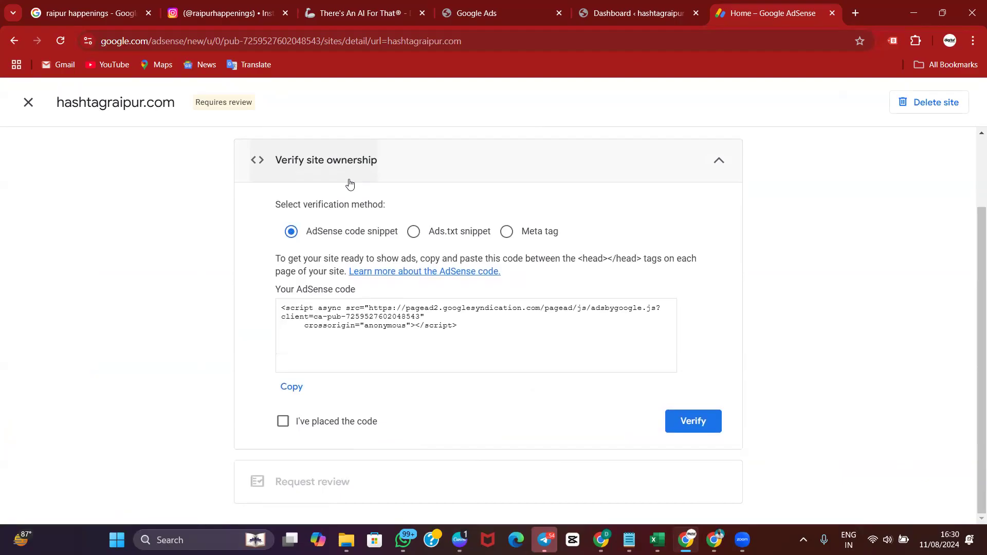
triple_click(335, 316)
click(404, 328)
triple_click(468, 334)
drag(501, 333, 282, 305)
right_click(294, 308)
click(335, 326)
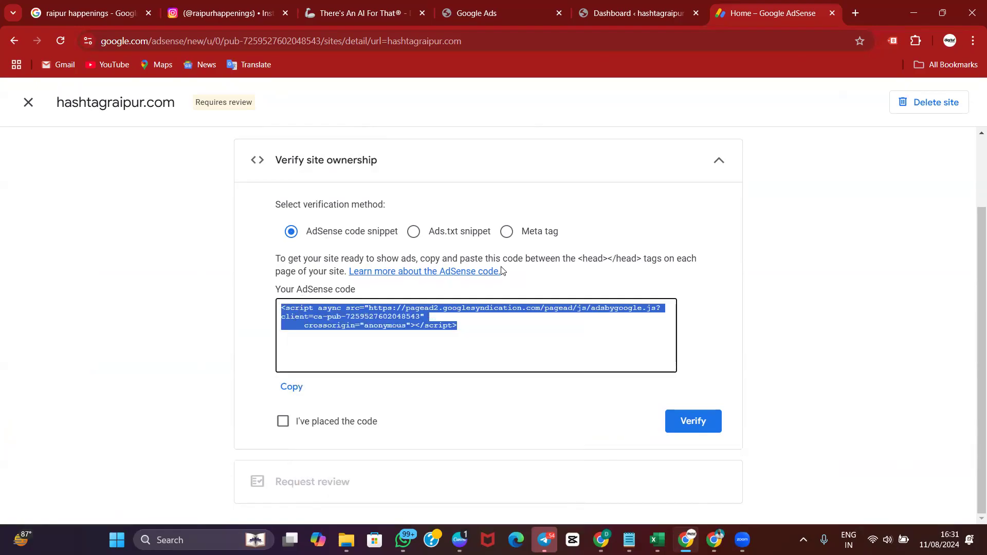
scroll(503, 271, up, 1)
scroll(503, 271, up, 3)
scroll(503, 271, down, 4)
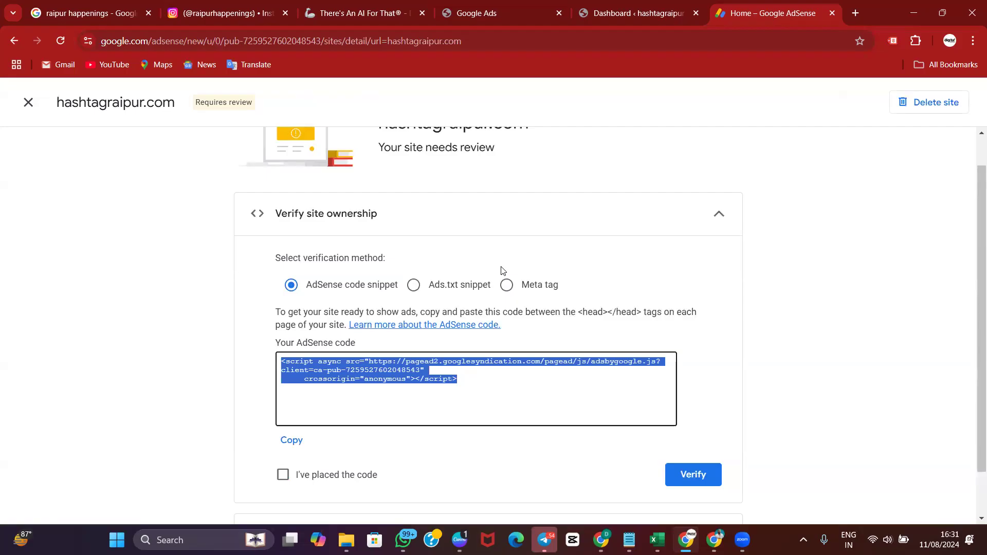
Go to Plugins > Add New Plugin on the hashtagraipur WordPress dashboard.
key(ctrl+shift+Tab)
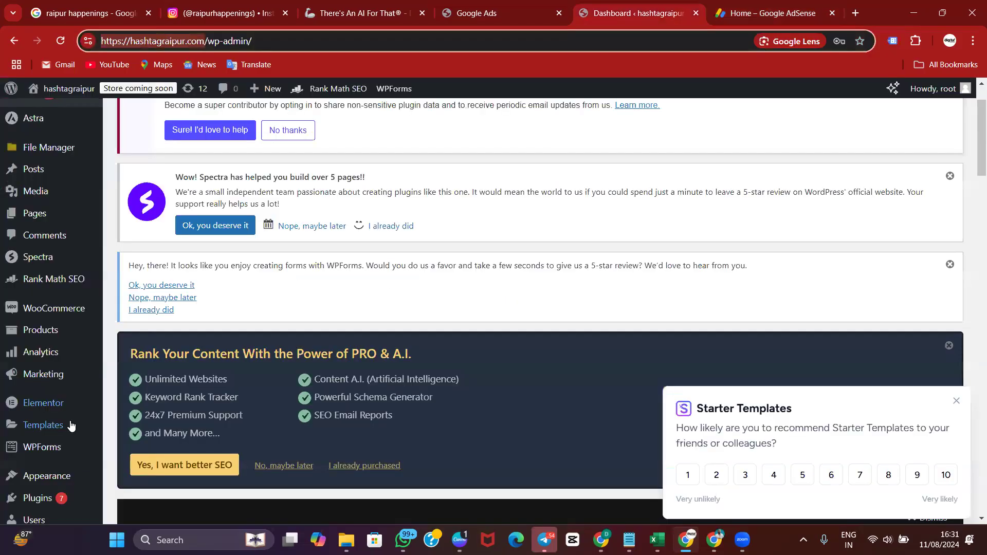
scroll(68, 425, down, 6)
mouse_move(24, 483)
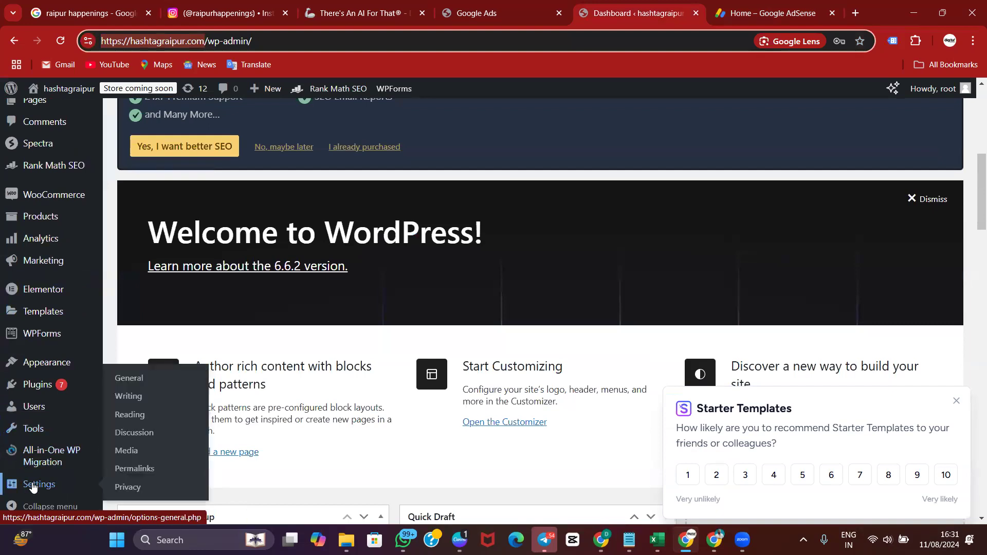
mouse_move(30, 459)
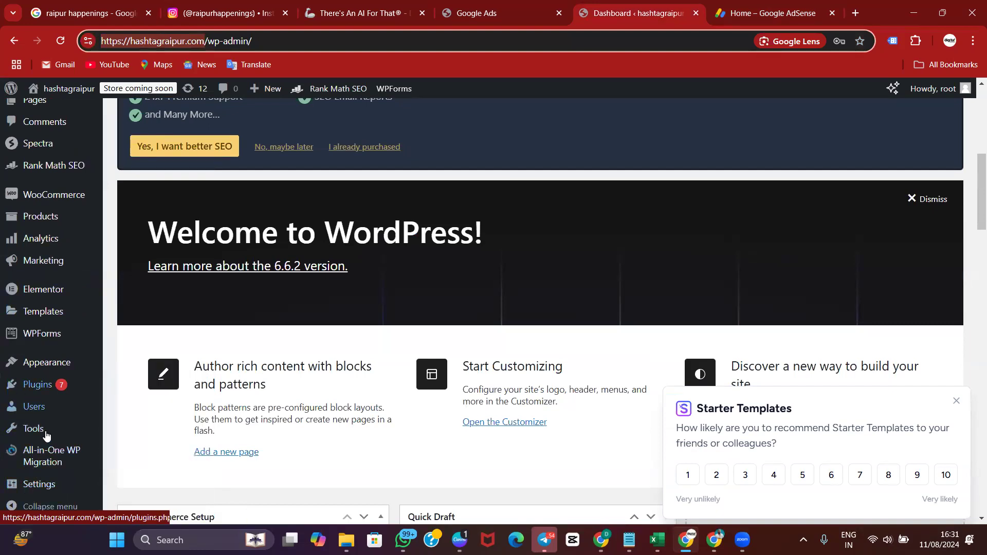
mouse_move(51, 396)
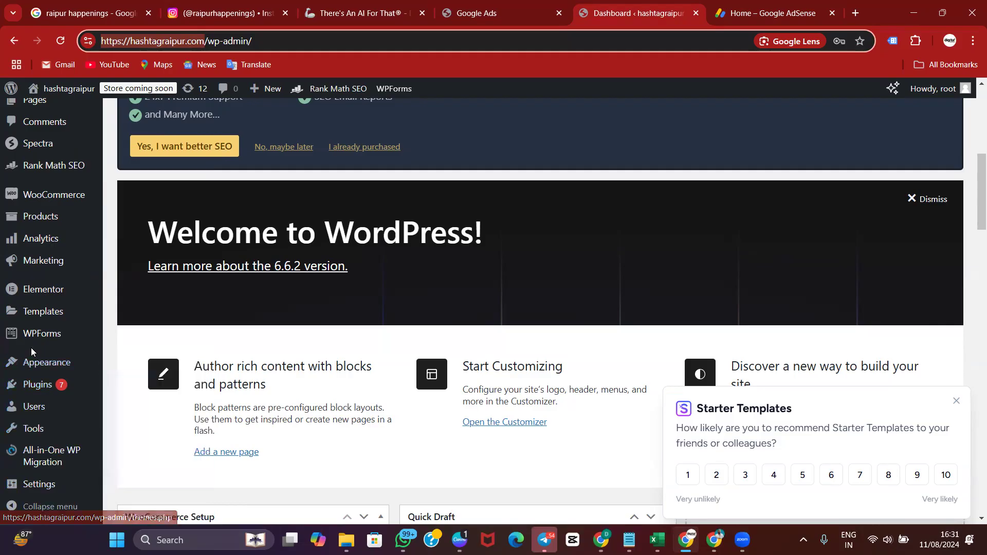
scroll(30, 348, up, 5)
mouse_move(20, 85)
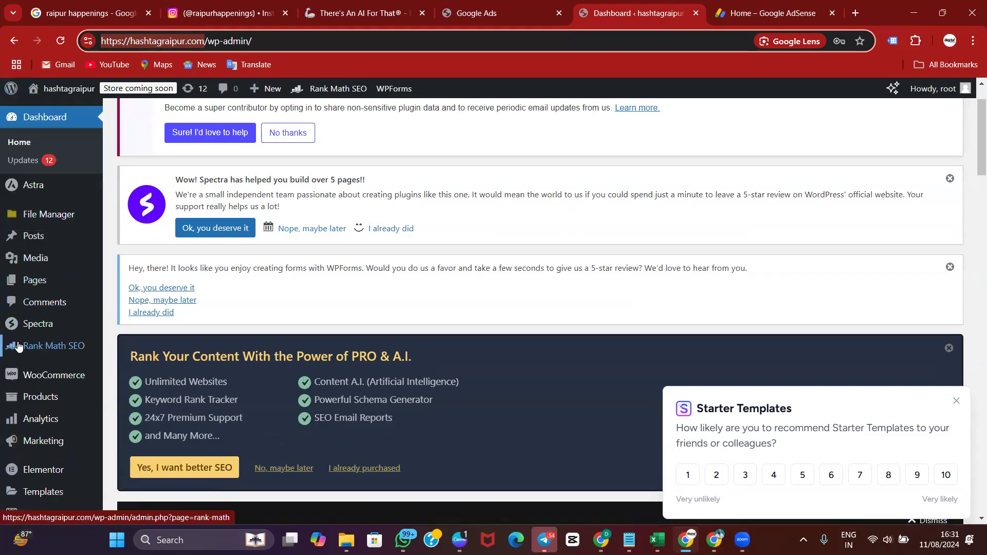
scroll(21, 360, down, 3)
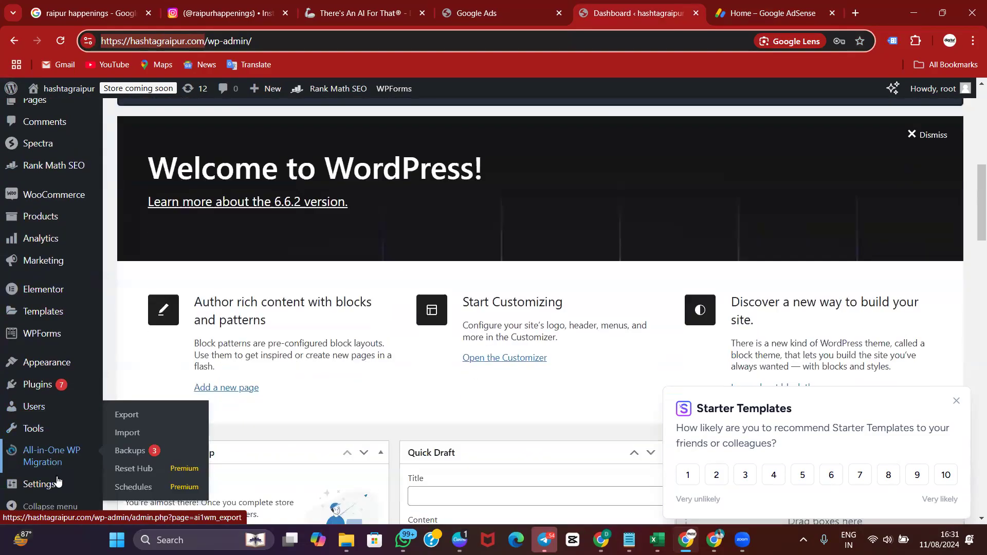
scroll(33, 380, up, 2)
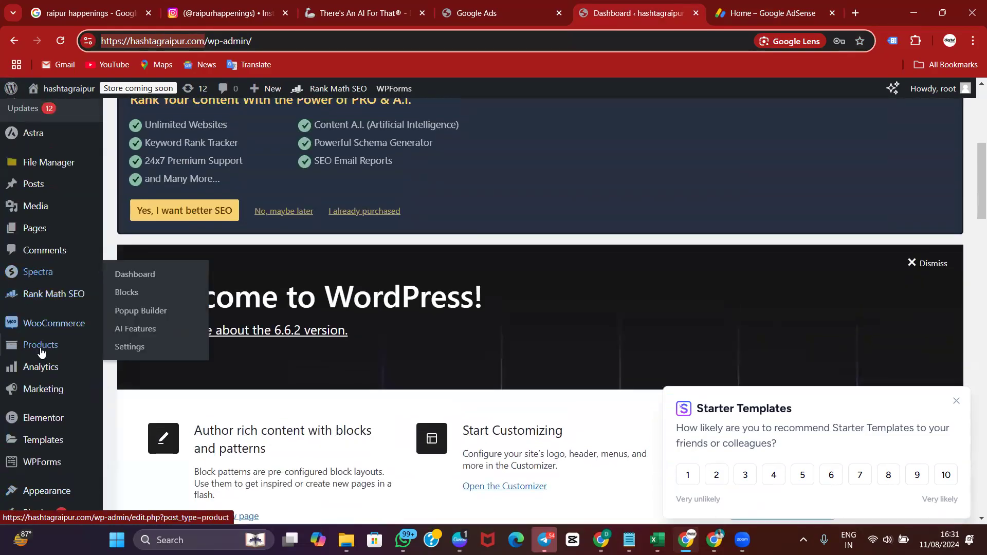
scroll(42, 351, down, 2)
mouse_move(76, 383)
click(164, 388)
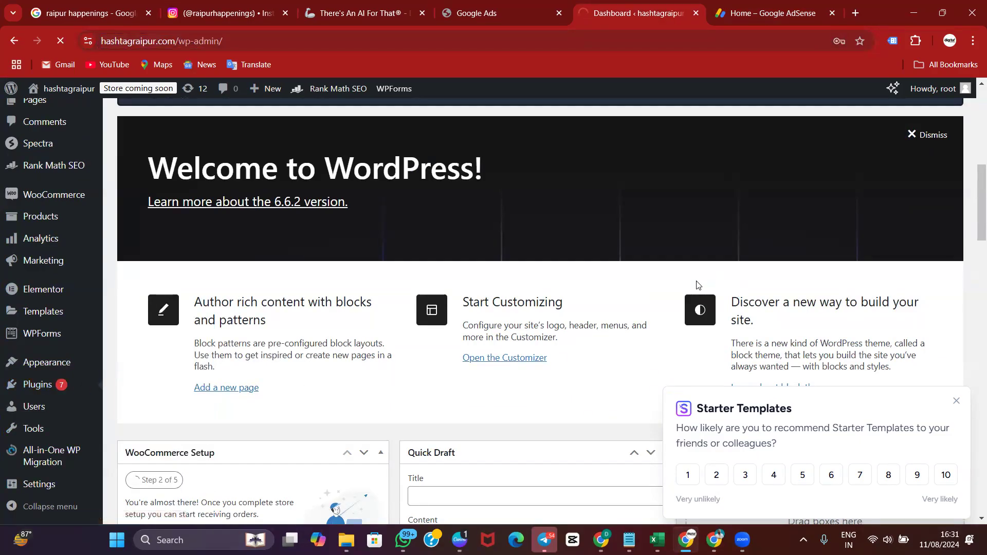
Search plugins for 'header', then install and activate WPCode.
scroll(647, 357, down, 6)
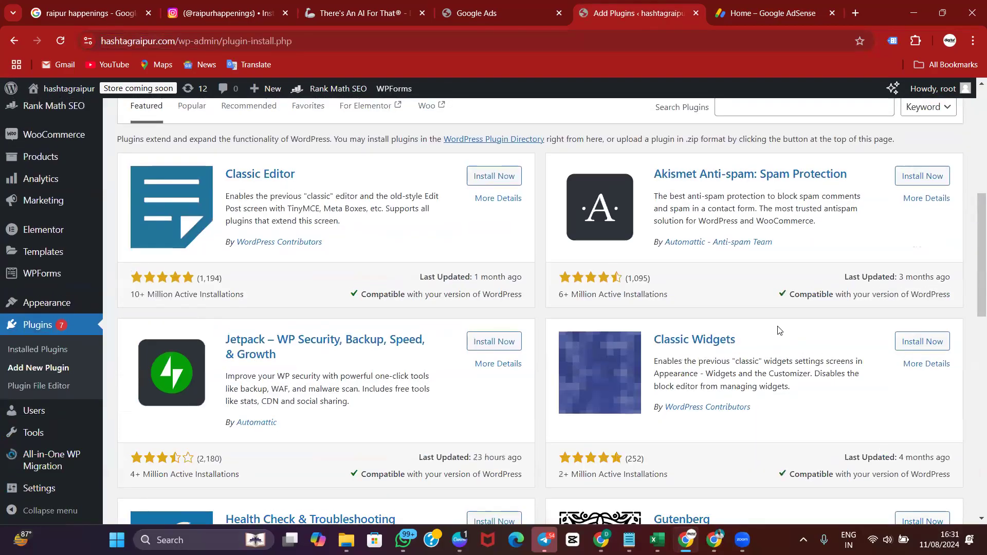
scroll(736, 296, up, 3)
click(735, 294)
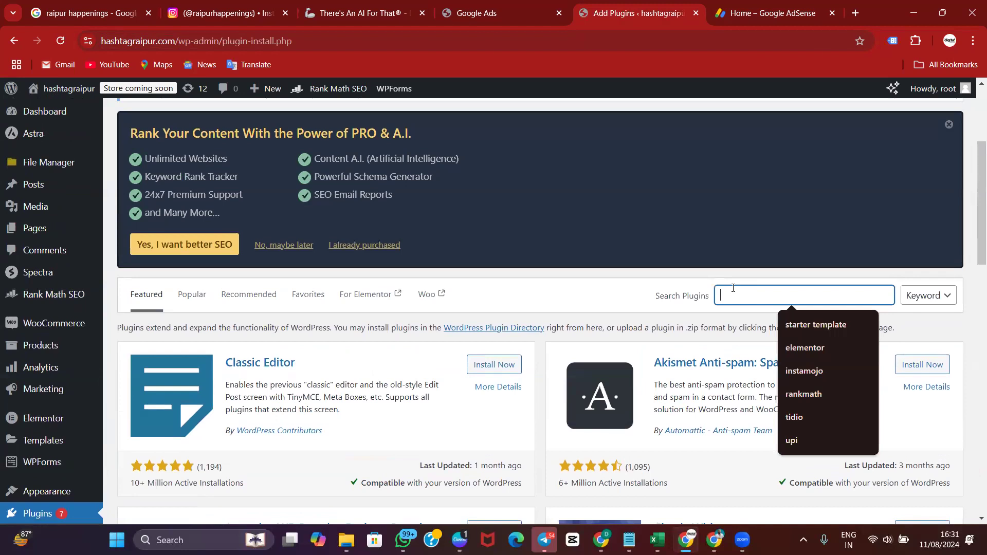
text(co)
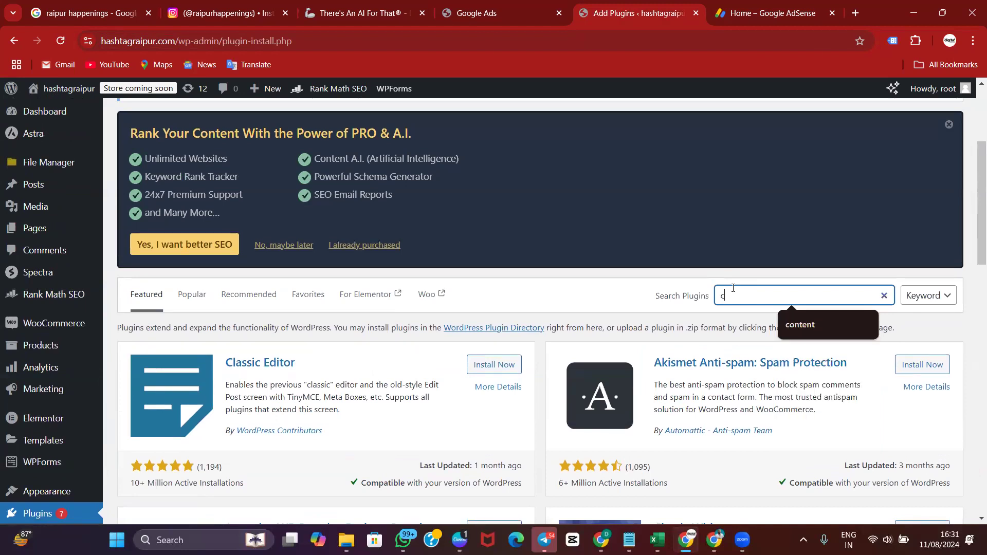
key(BackSpace)
key(BackSpace)
text(header)
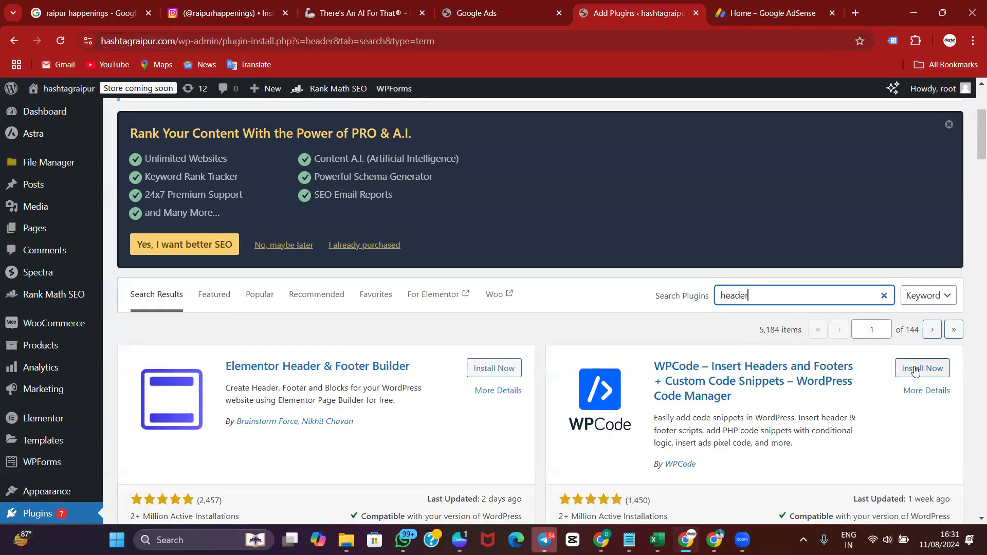
click(914, 369)
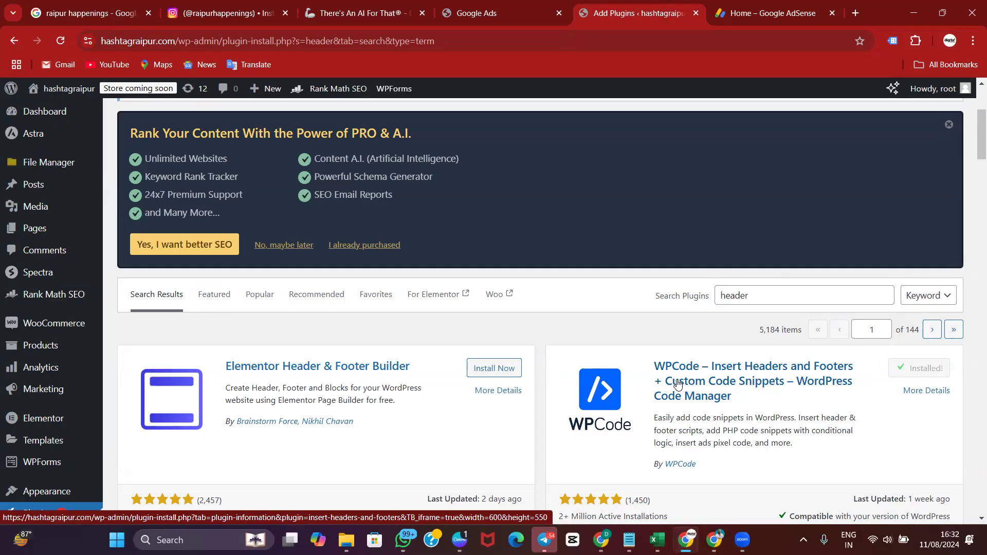
click(928, 369)
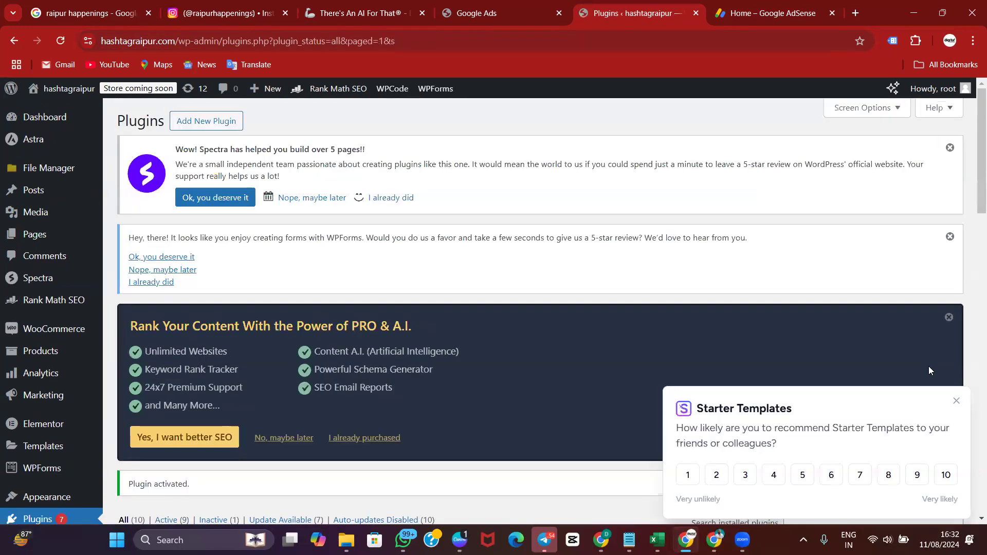
Open WPCode's Code Snippets global Header & Footer page.
scroll(51, 323, down, 10)
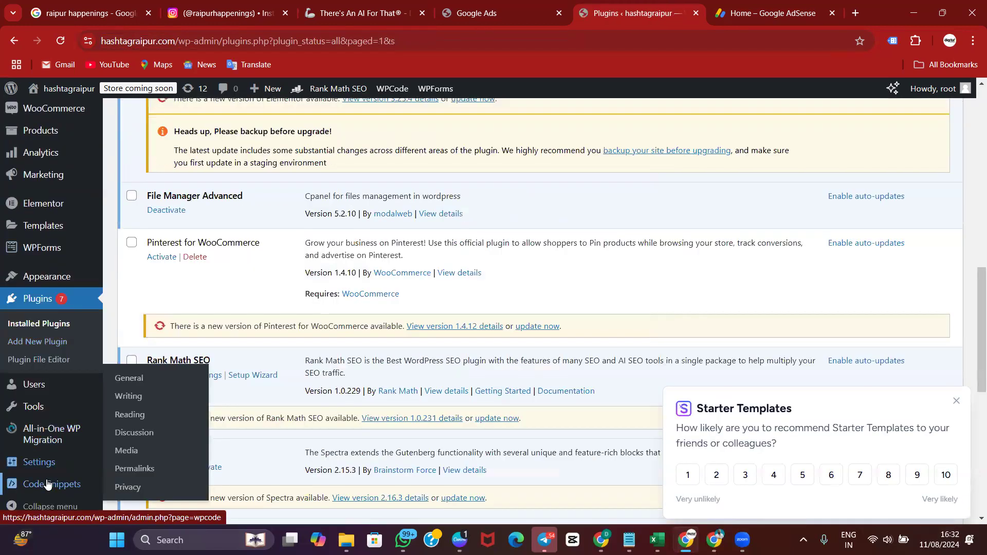
click(51, 483)
click(146, 347)
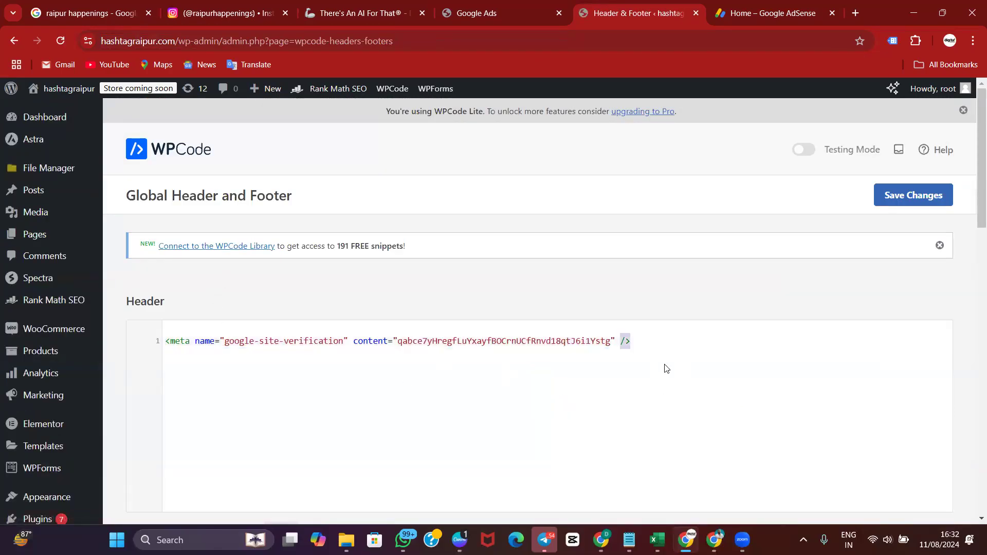
Paste the AdSense script below the existing meta tag in the header and save.
click(667, 367)
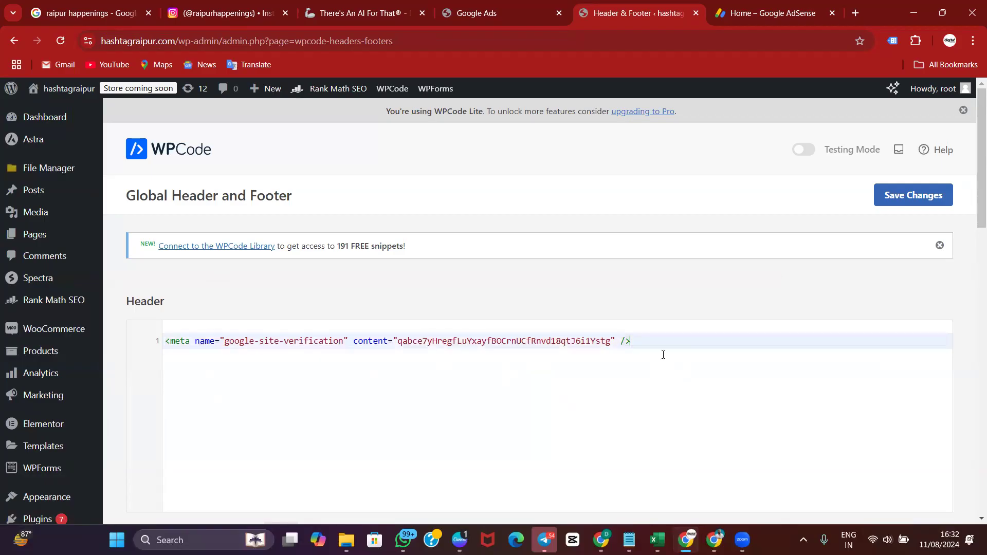
key(Return)
key(ctrl+v)
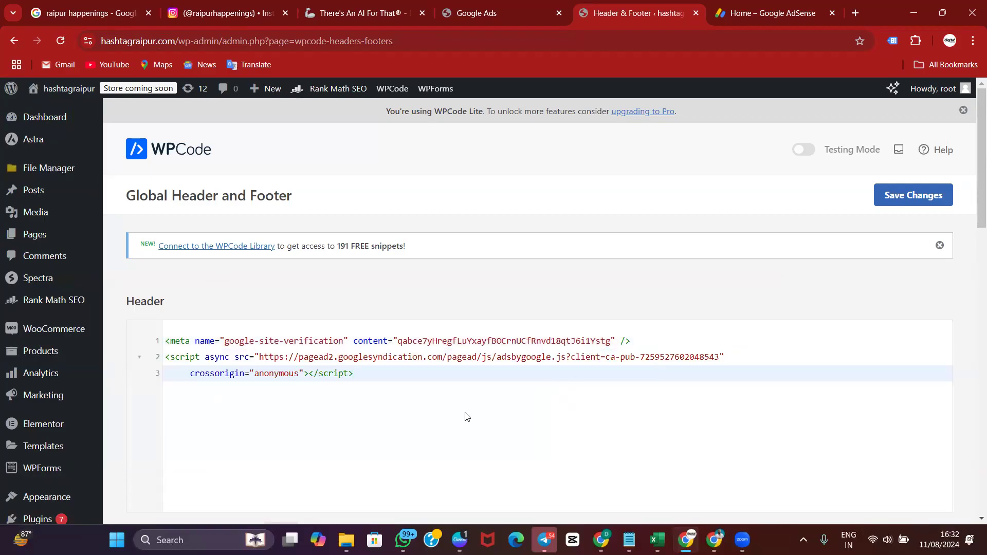
click(889, 203)
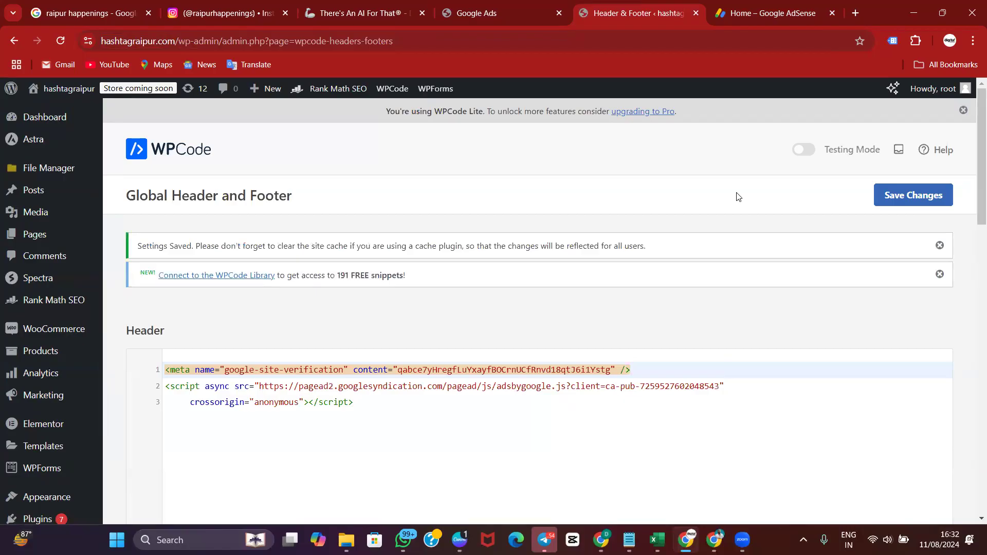
In AdSense, tick 'I've placed the code', verify, and dismiss the 'Couldn't verify' error.
click(765, 8)
click(389, 365)
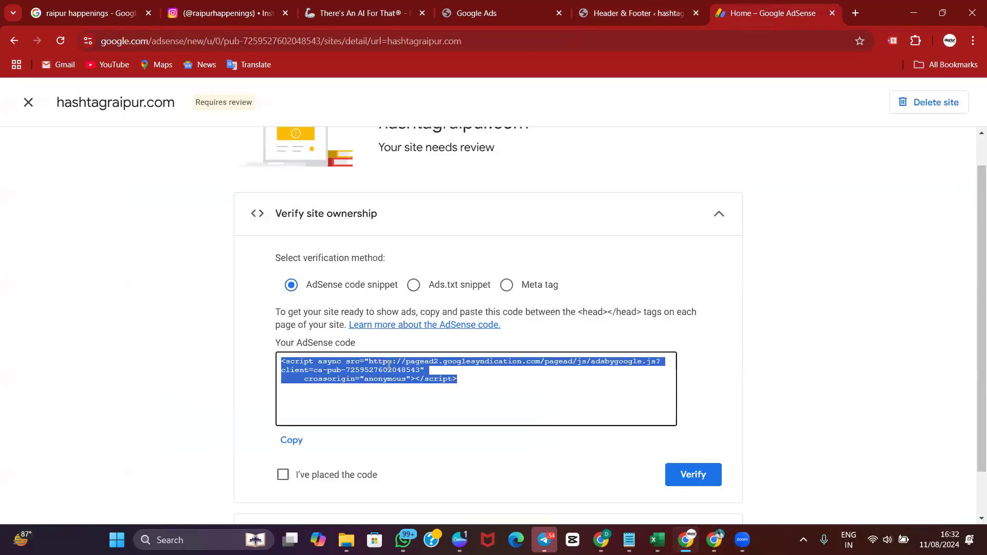
scroll(763, 334, down, 1)
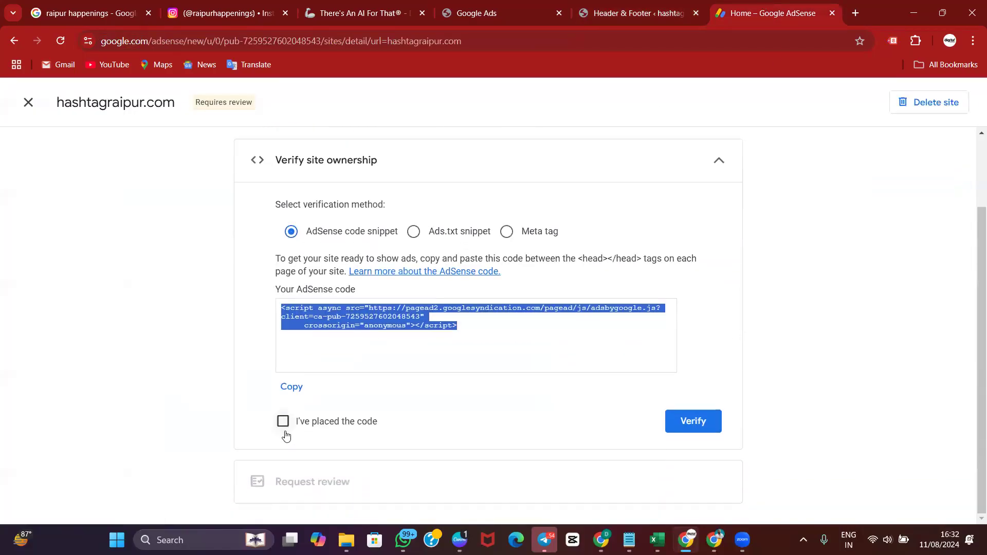
click(282, 420)
click(700, 420)
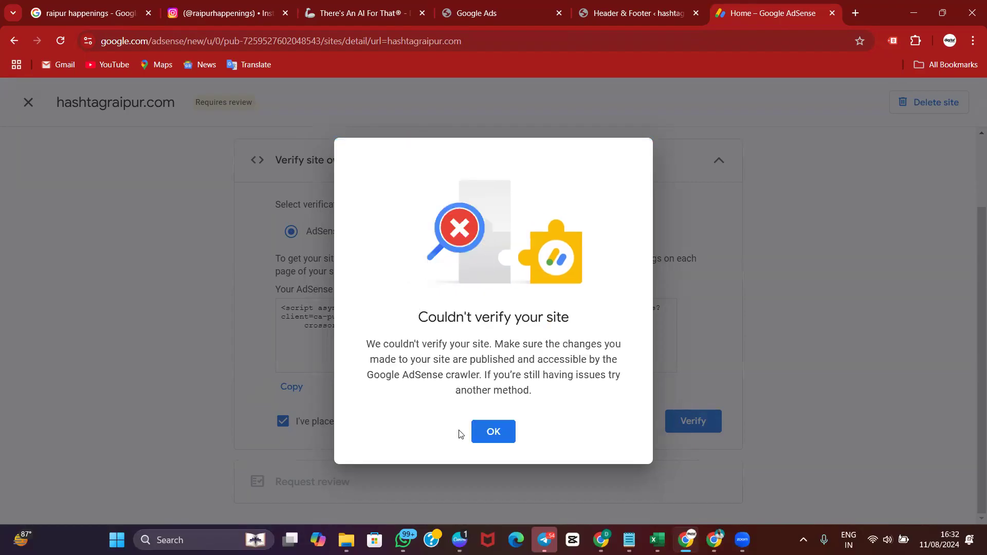
click(486, 436)
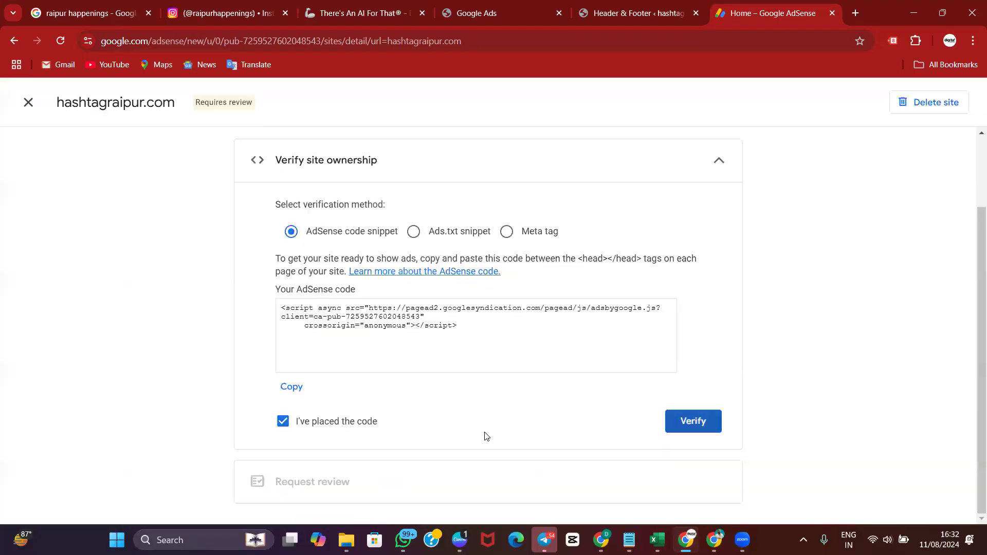
click(661, 4)
Copy the AdSense code snippet again from the verification page.
click(368, 438)
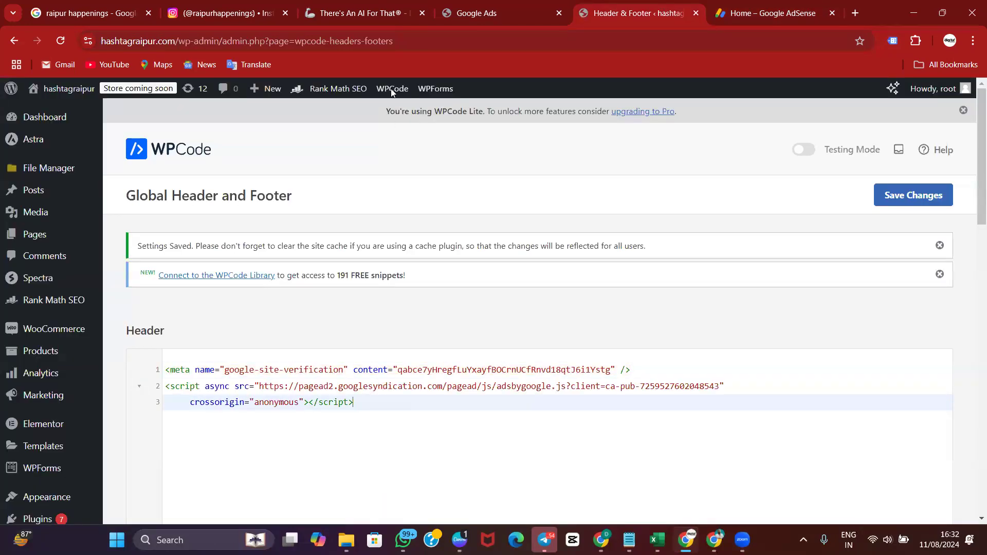
click(819, 4)
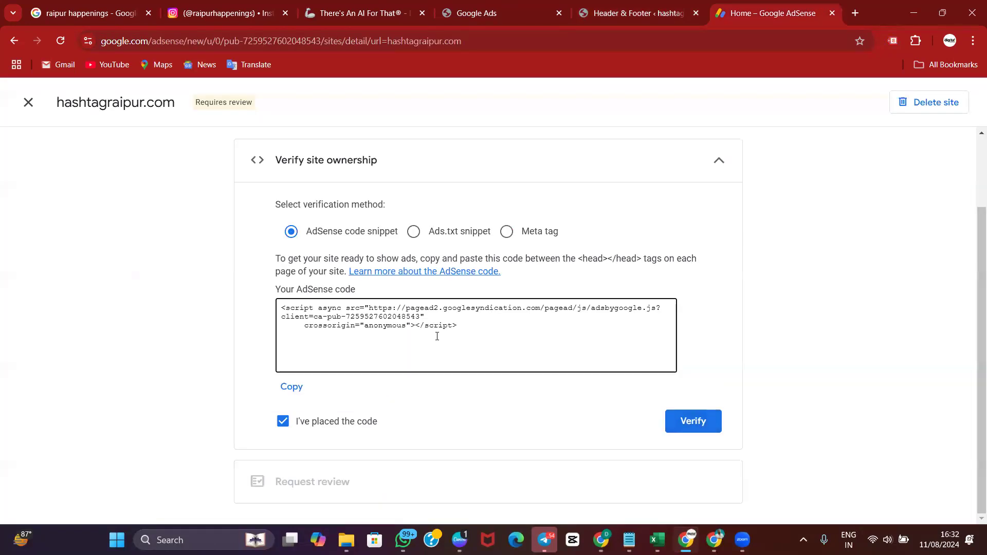
drag(466, 332, 244, 308)
right_click(353, 323)
click(374, 337)
Replace all WPCode header code with only the AdSense script and save.
click(653, 16)
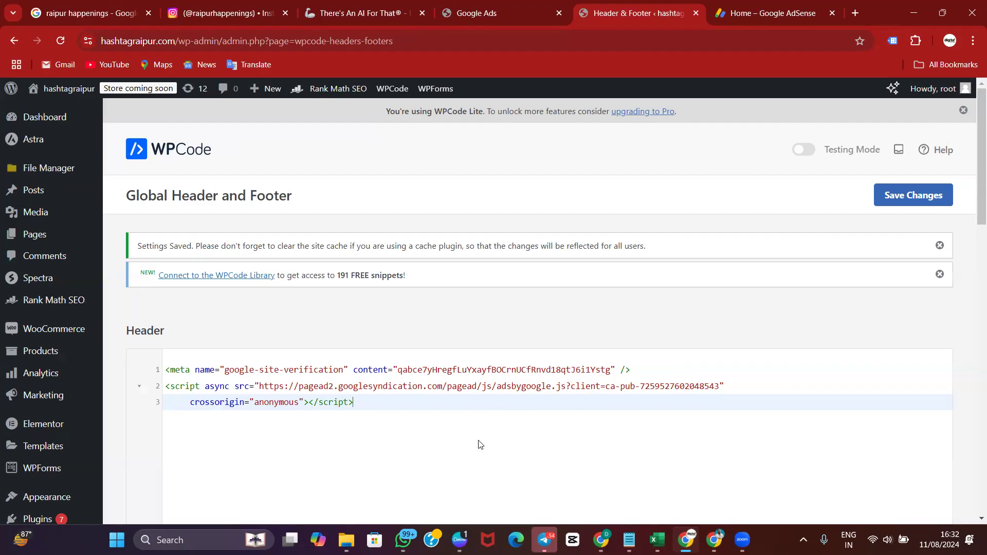
key(ctrl+a)
key(BackSpace)
key(ctrl+v)
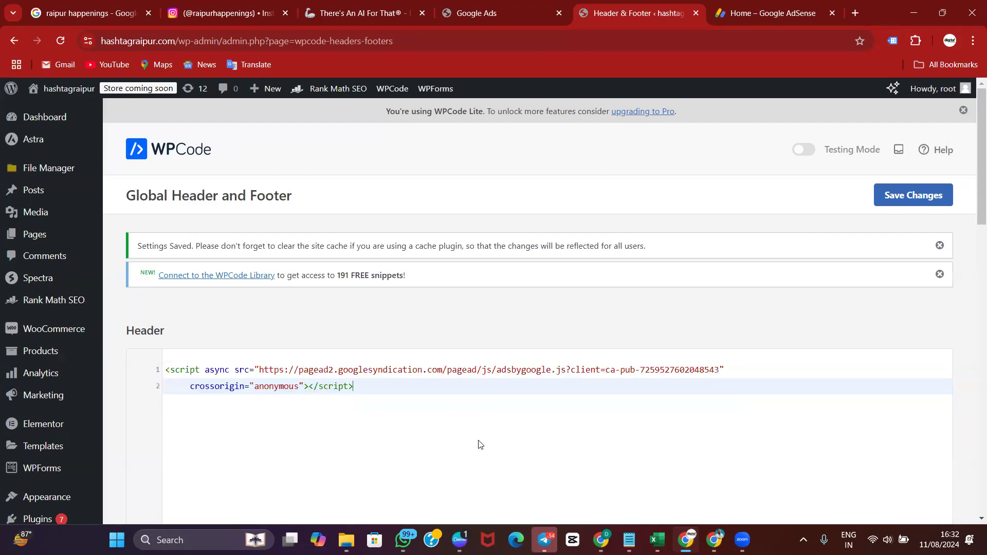
click(903, 196)
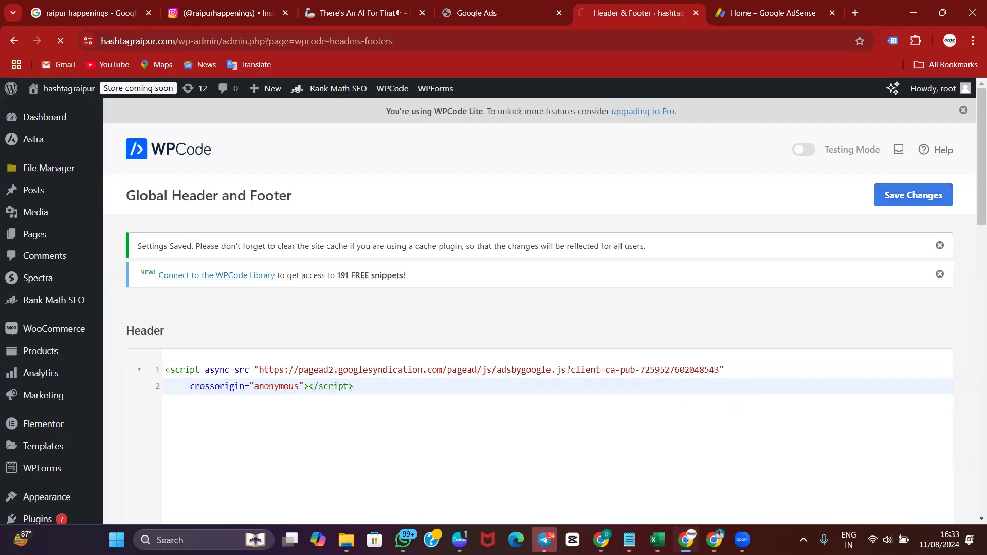
Retry AdSense verification with the code-placed box ticked, and dismiss the failure.
scroll(583, 306, down, 1)
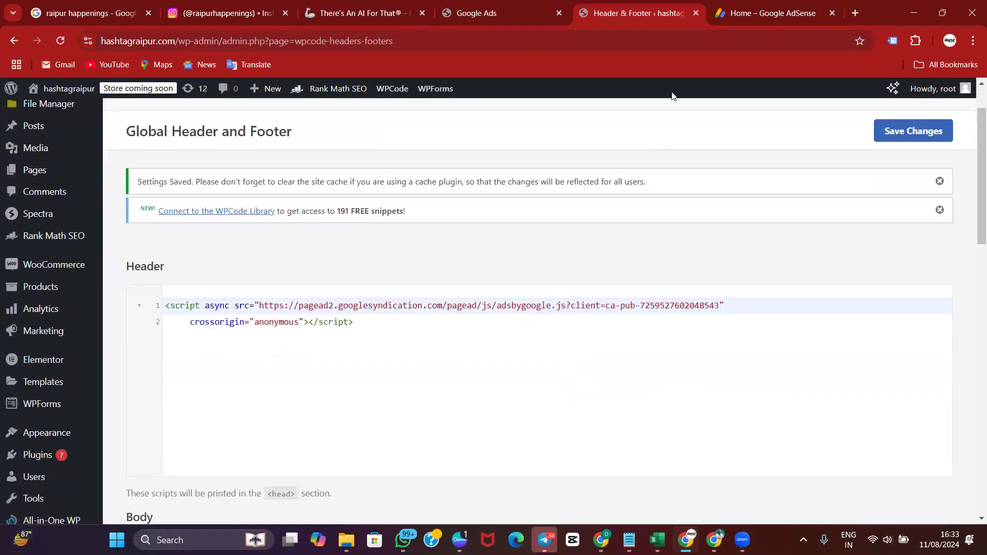
click(763, 4)
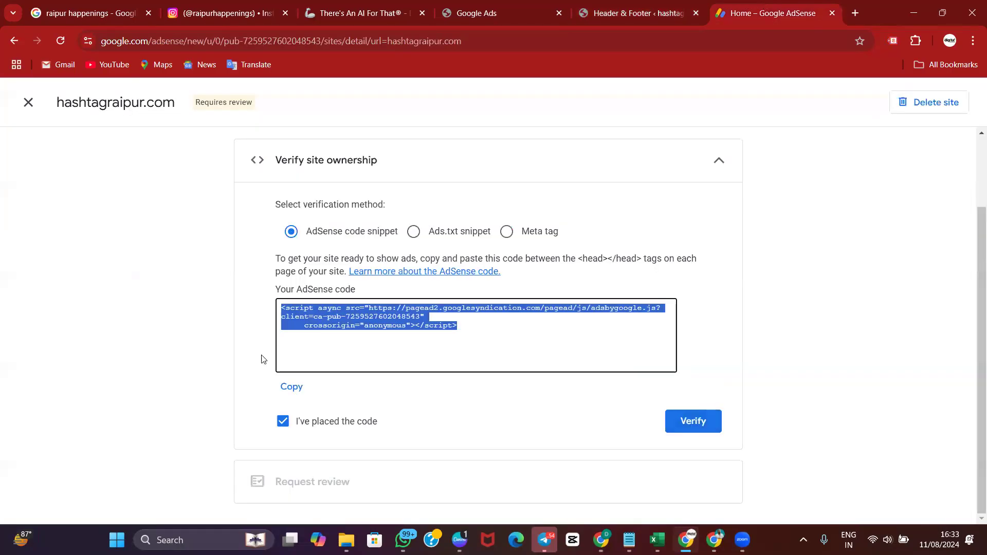
click(282, 423)
click(697, 422)
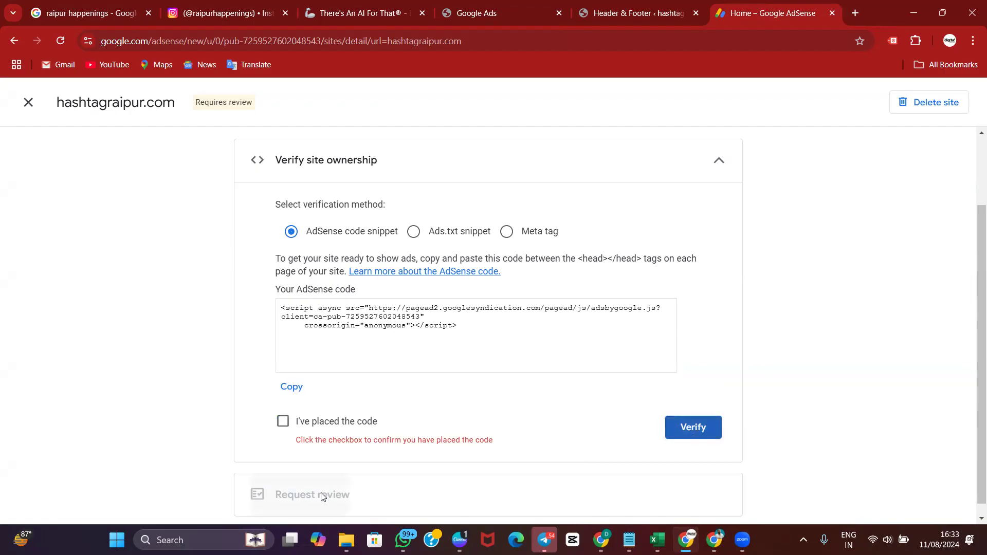
click(283, 421)
click(699, 423)
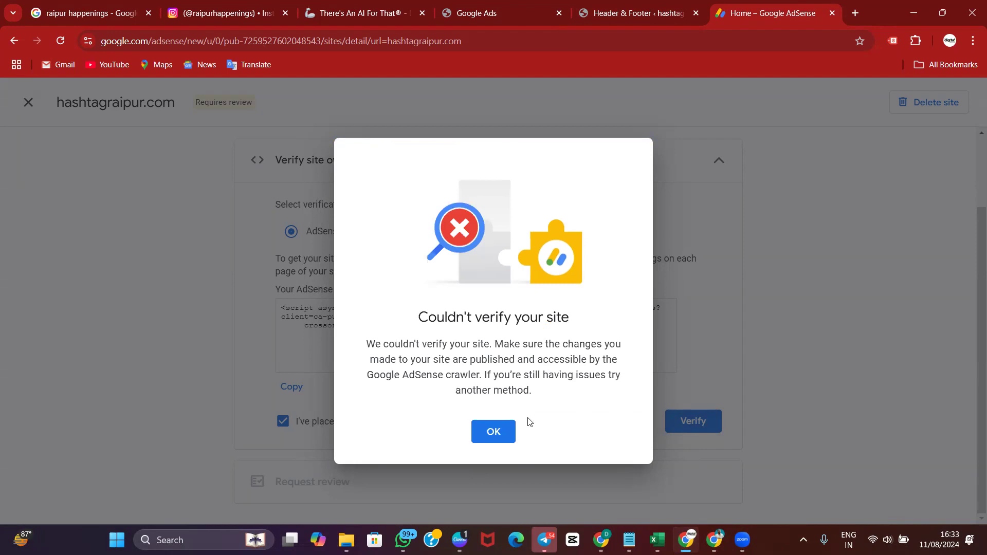
click(497, 434)
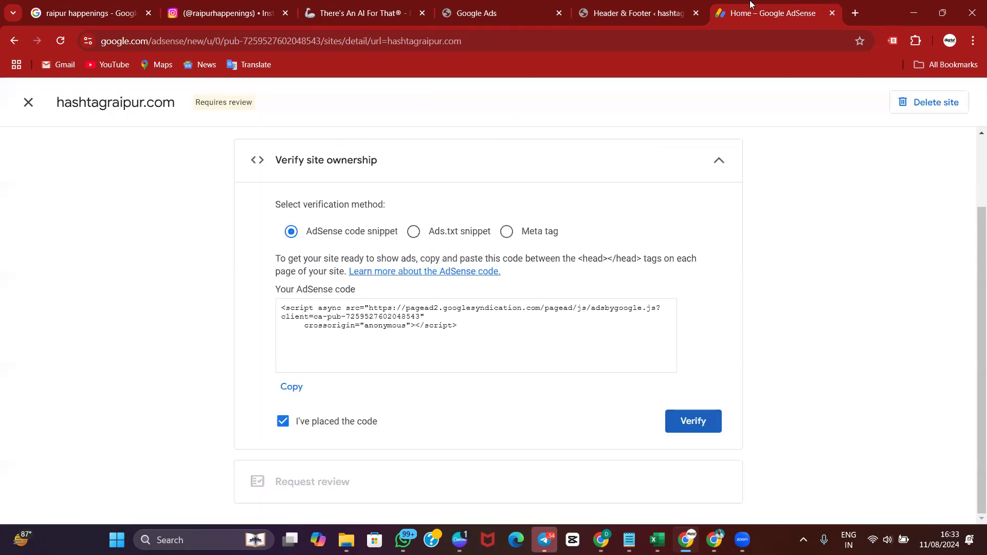
Reload the WPCode header and footer page, then return to AdSense.
click(643, 7)
click(59, 41)
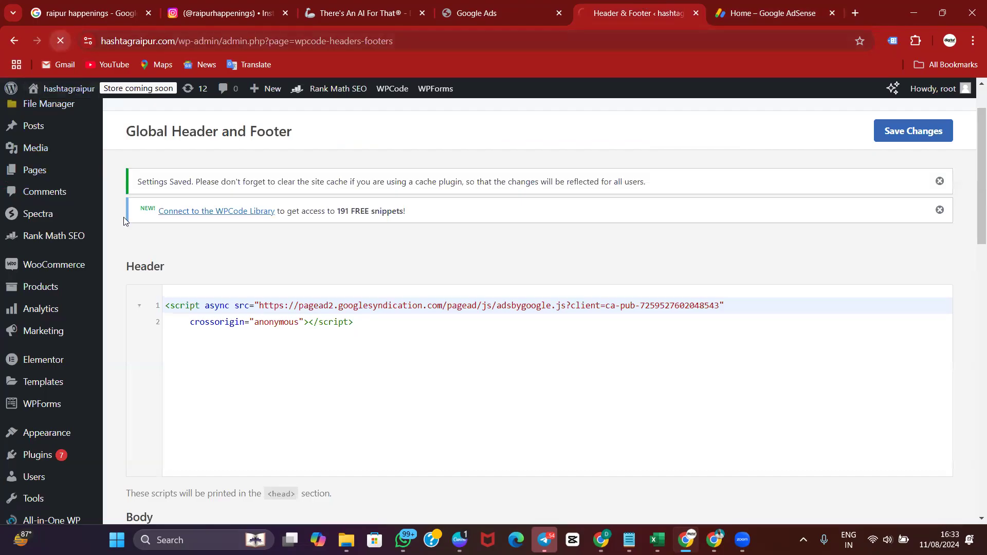
click(532, 4)
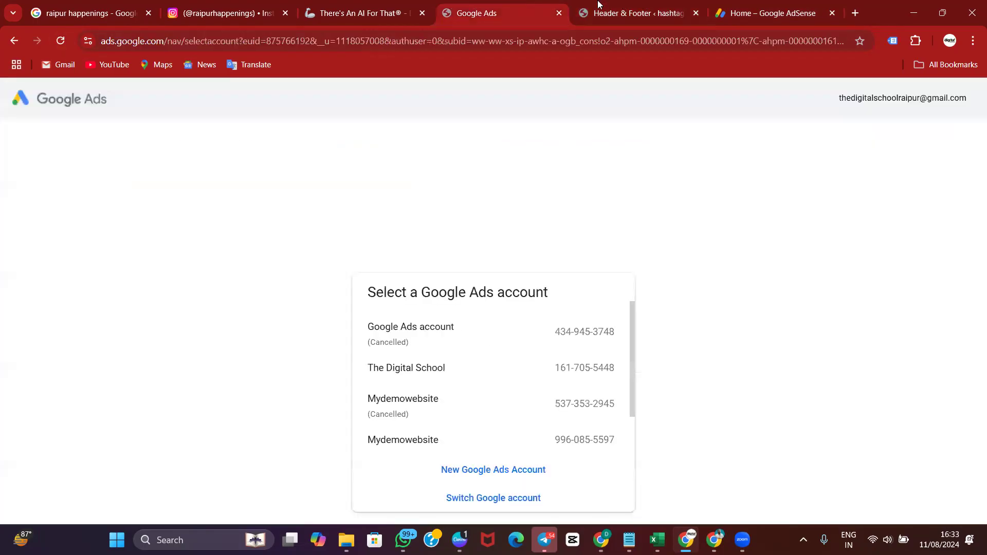
click(767, 6)
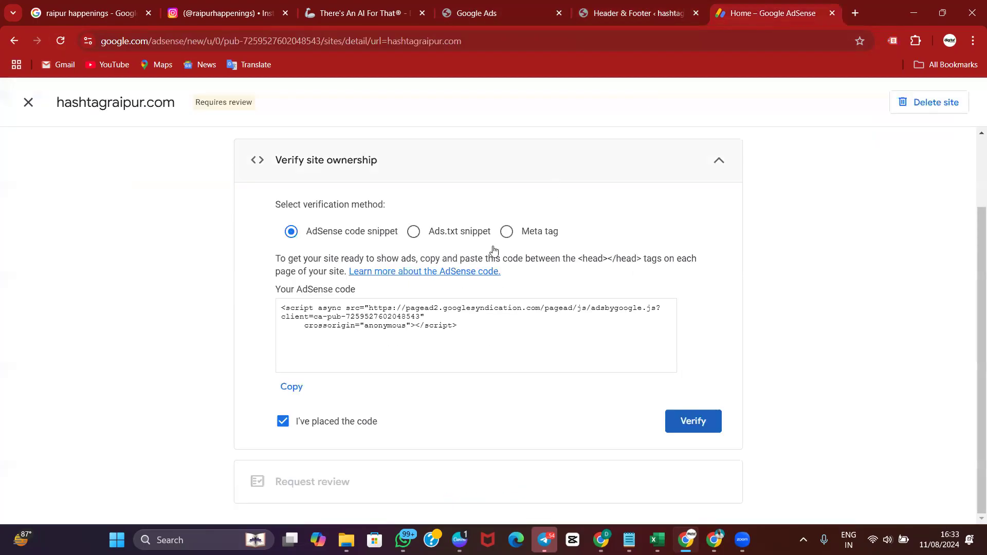
Retry verification, dismiss the failure, and select the end of the AdSense code.
click(703, 422)
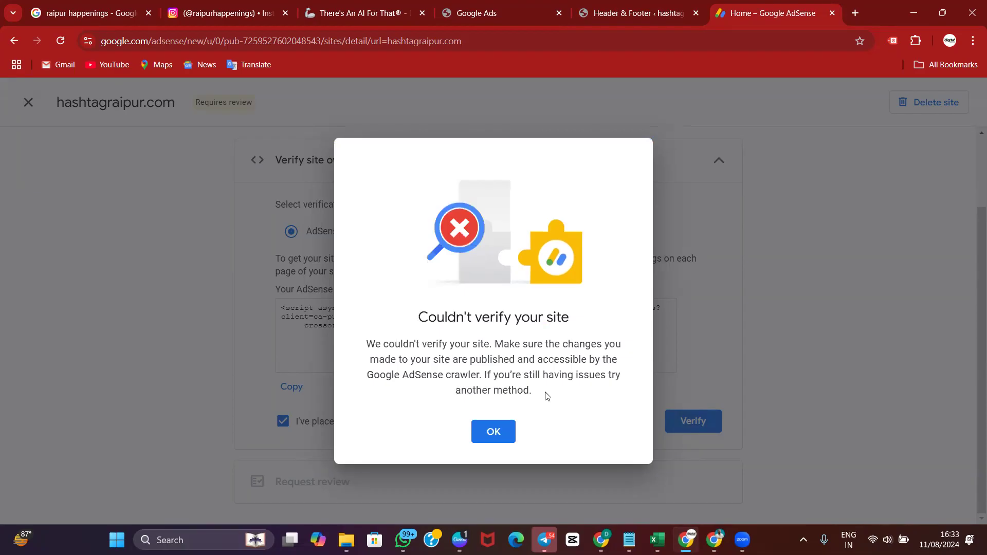
click(489, 431)
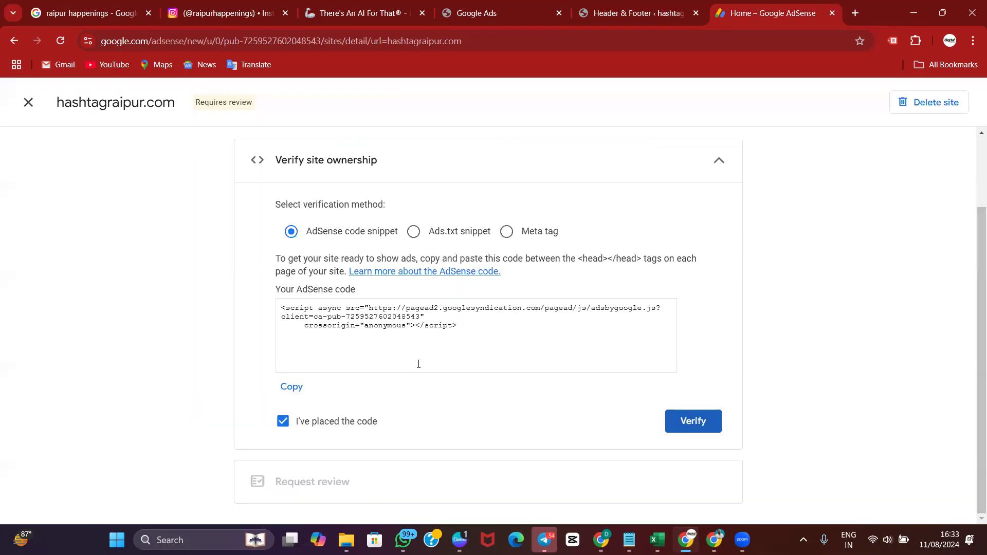
triple_click(467, 326)
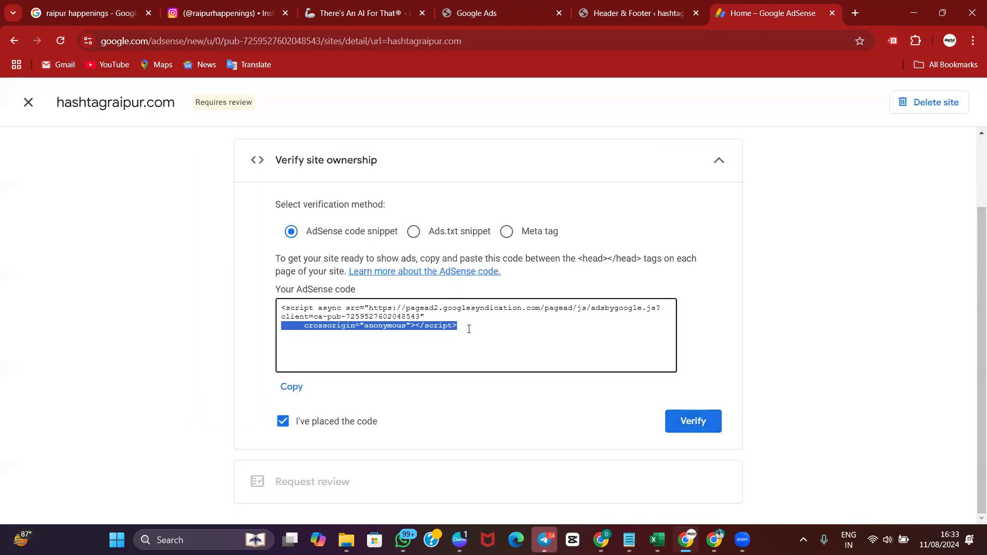
double_click(468, 329)
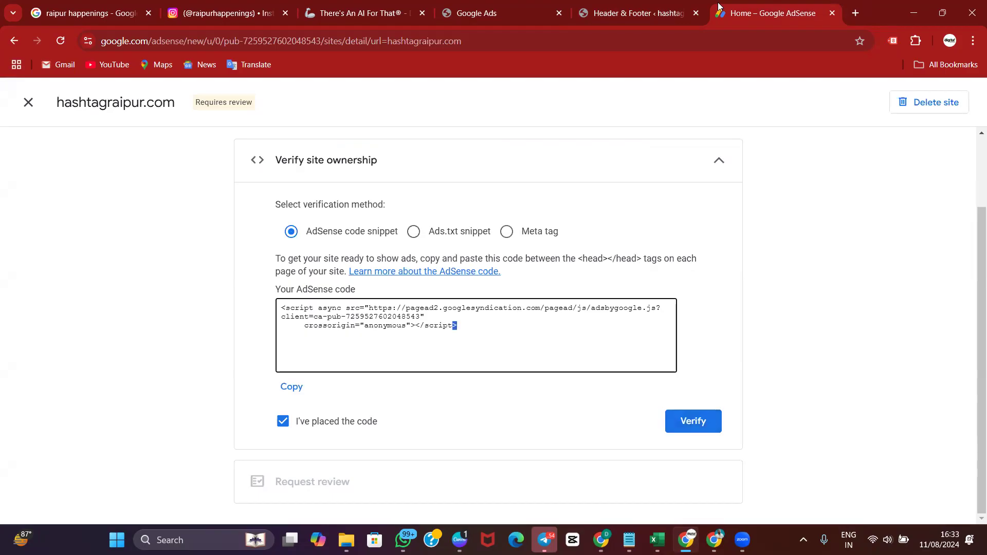
Re-save the WPCode header code and log out of WordPress.
click(608, 2)
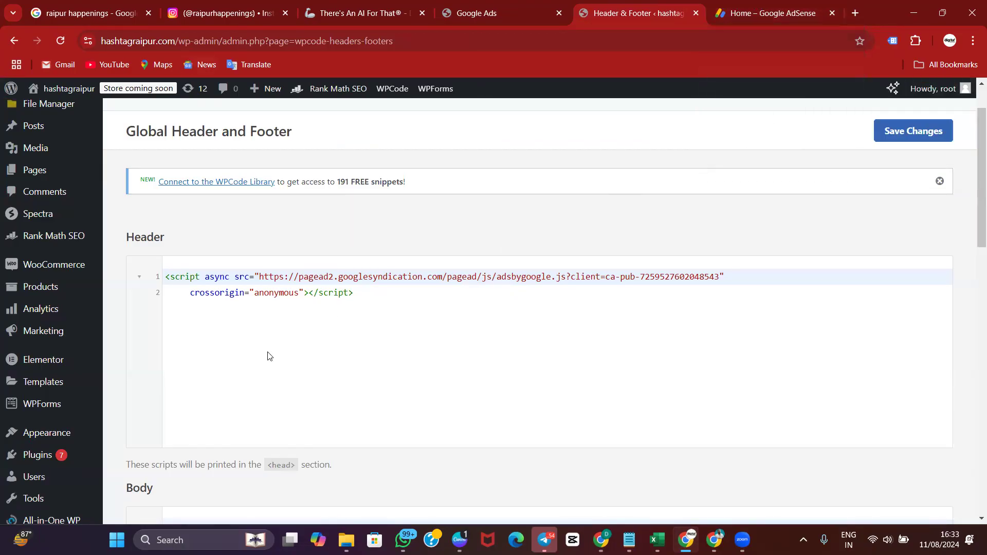
click(896, 132)
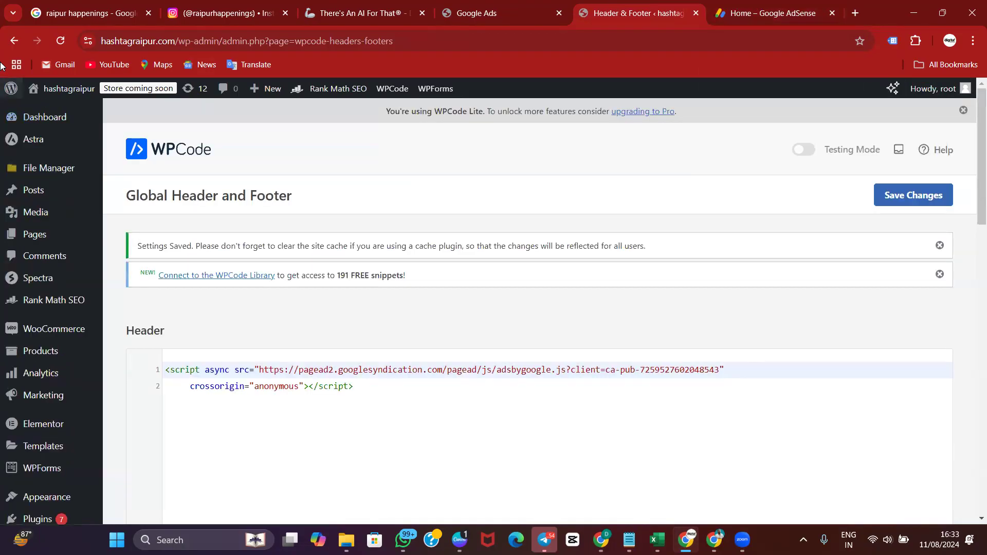
click(947, 92)
click(893, 148)
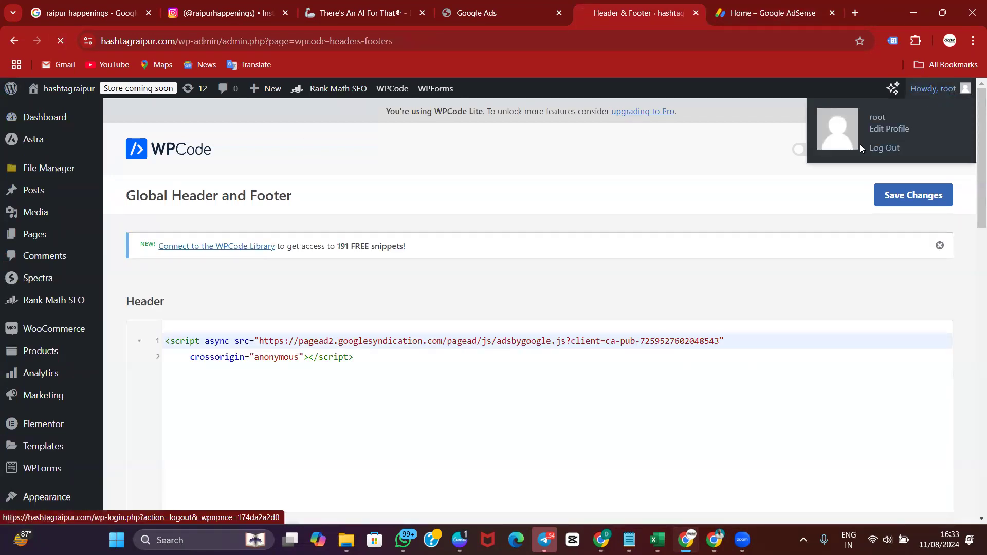
Reload AdSense, verify again with code placed ticked, dismiss the failure, and copy the code.
click(714, 15)
key(F5)
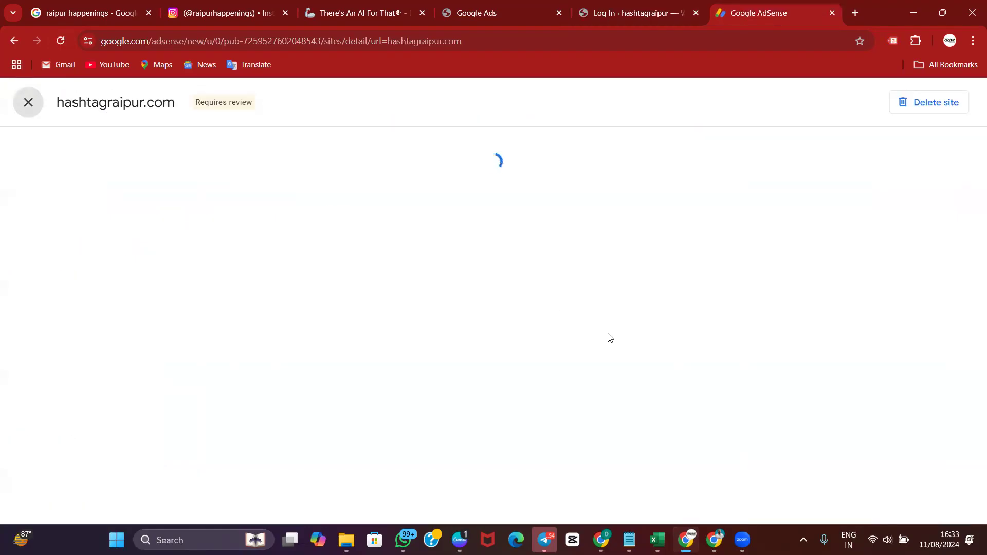
scroll(568, 422, down, 2)
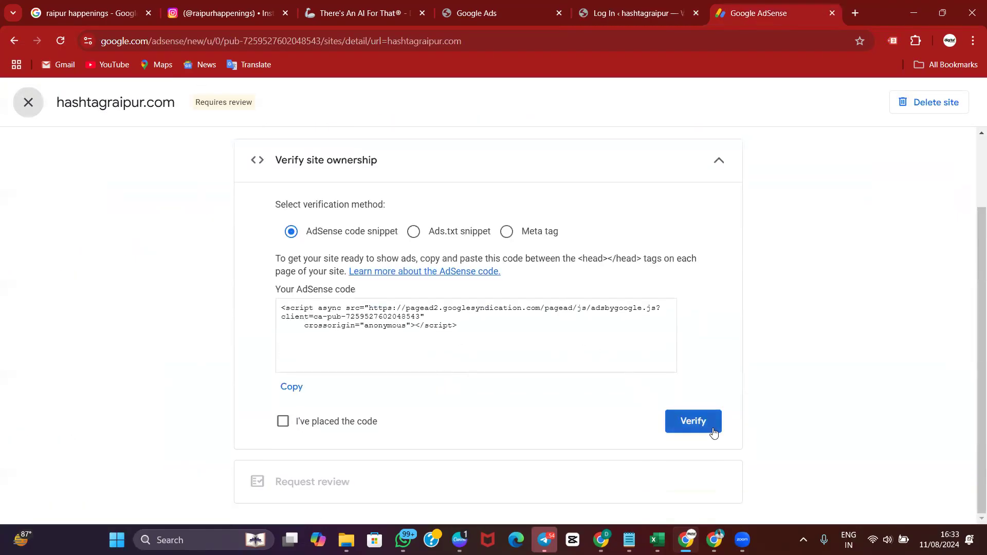
click(674, 429)
click(381, 423)
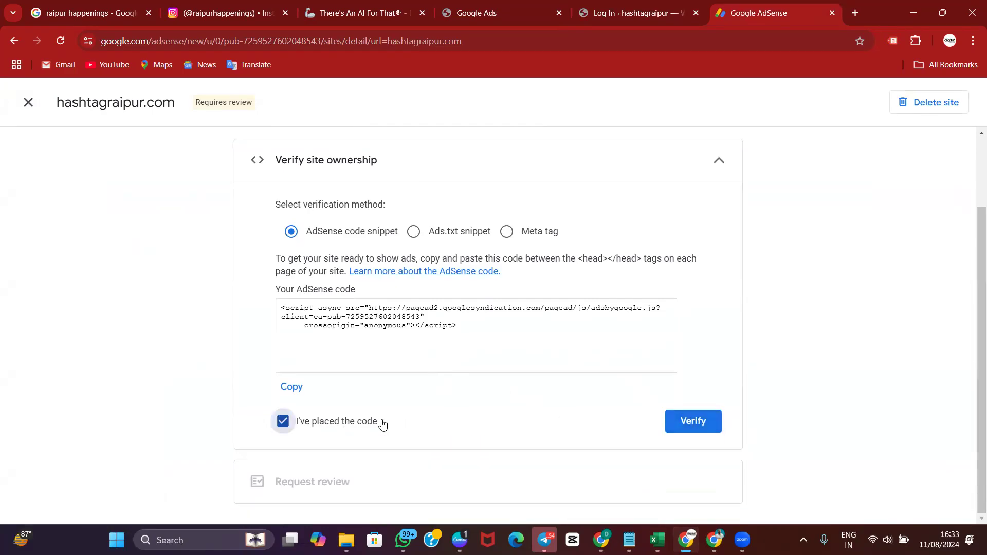
click(674, 427)
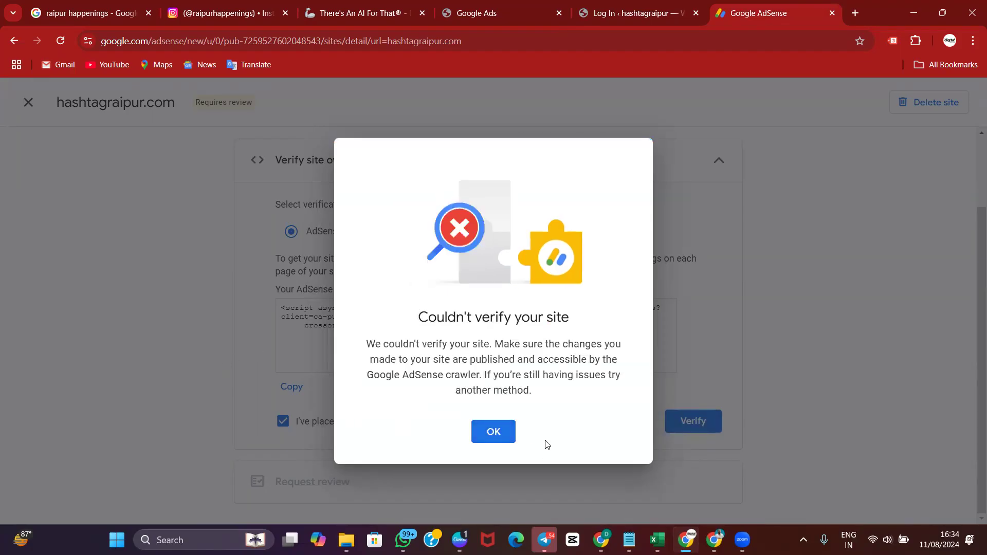
click(504, 436)
click(292, 387)
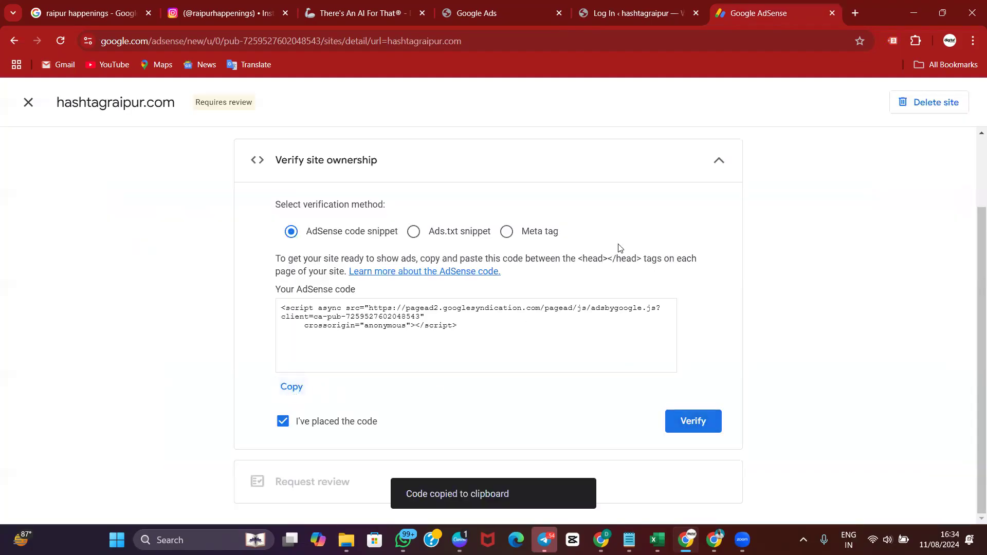
click(630, 6)
Re-enter the account password to log back in to hashtagraipur's WordPress admin, then dismiss Chrome's password warning.
double_click(493, 340)
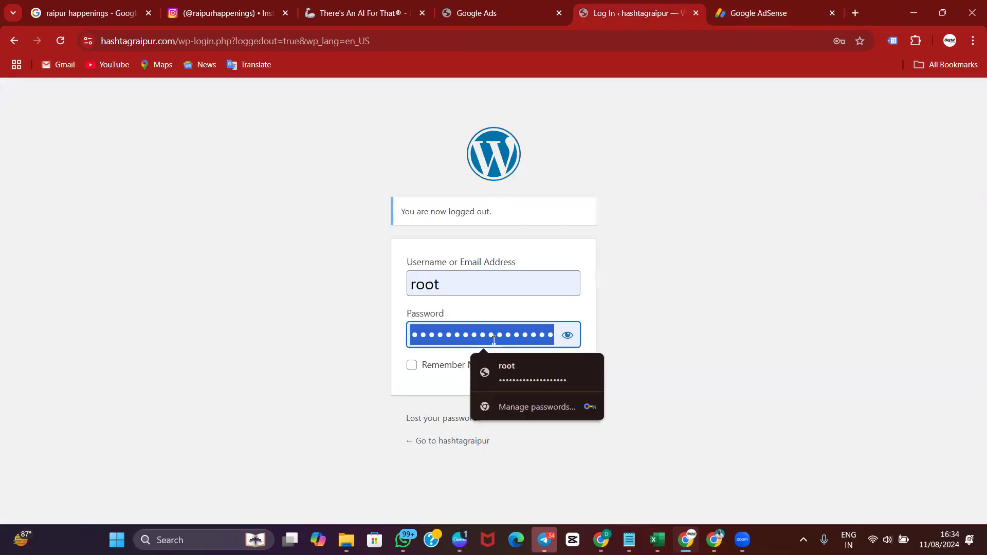
text(****)
key(Return)
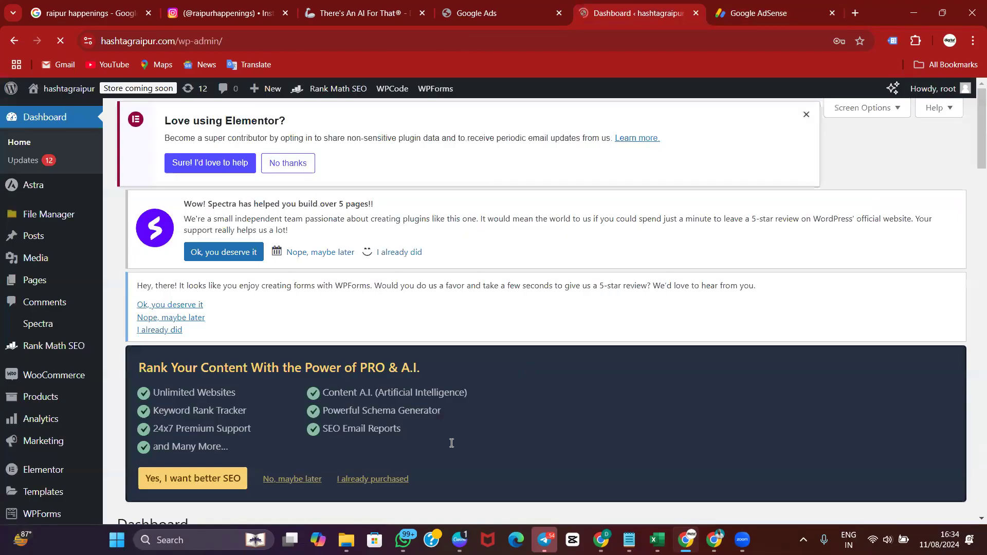
scroll(34, 486, down, 3)
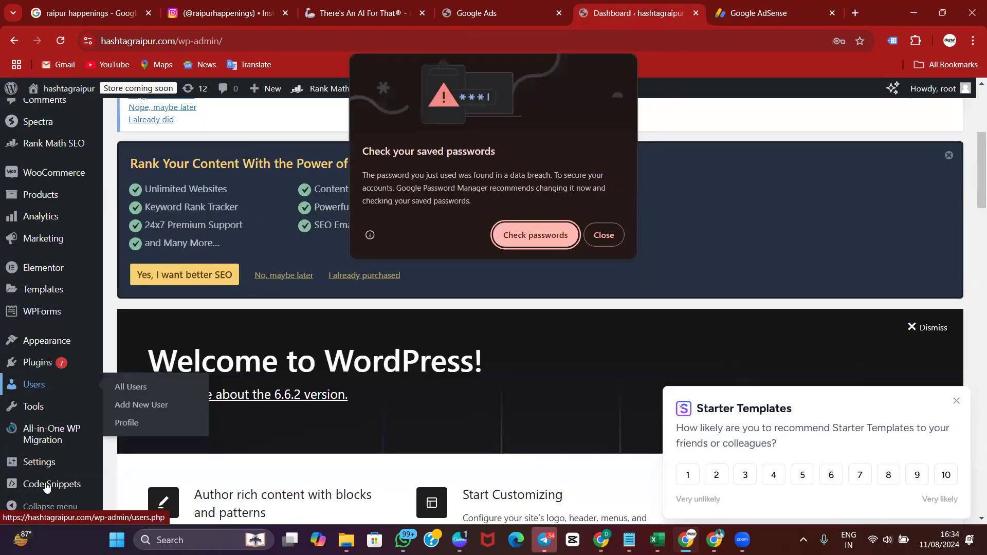
click(602, 234)
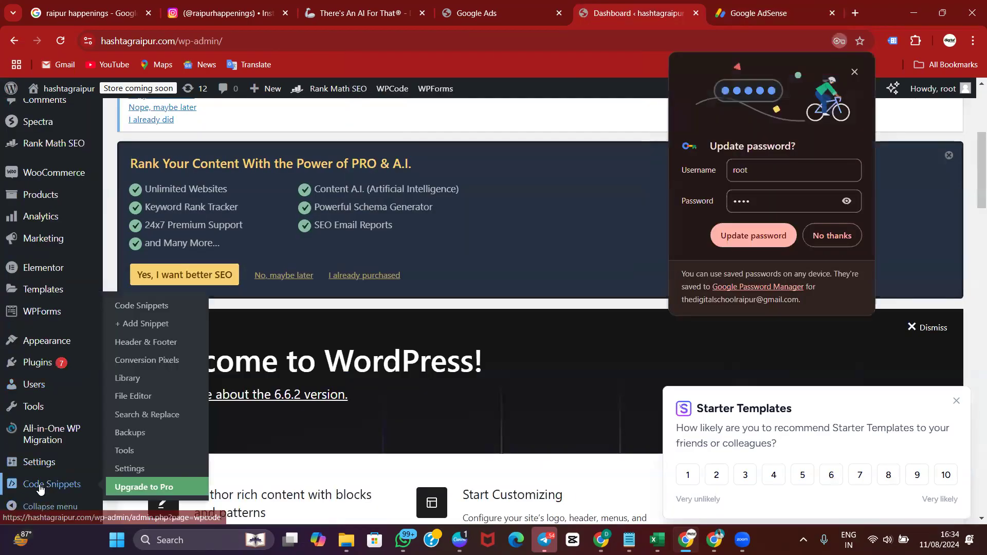
Replace everything in WPCode's global header with only the copied AdSense script and save it.
click(157, 347)
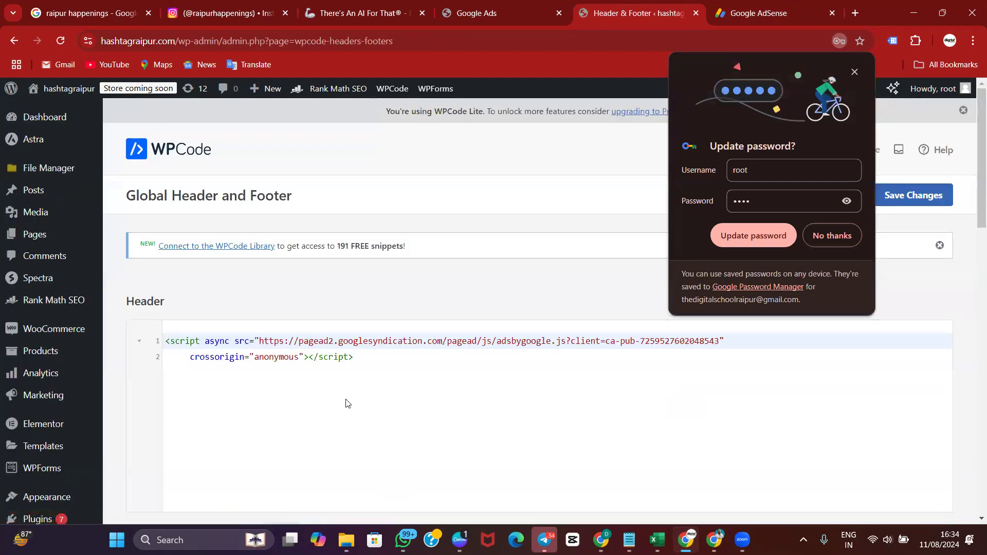
click(347, 402)
key(ctrl+a)
key(BackSpace)
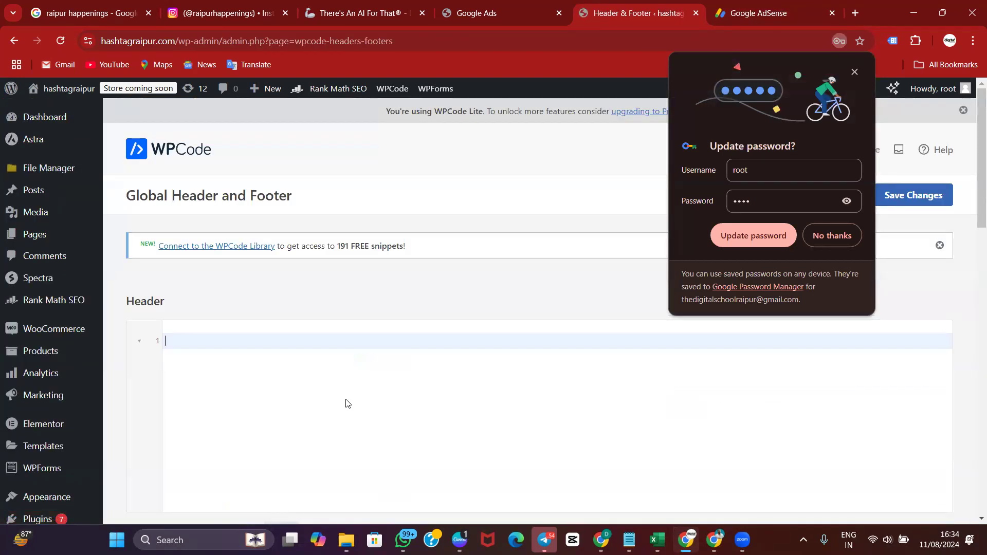
key(ctrl+v)
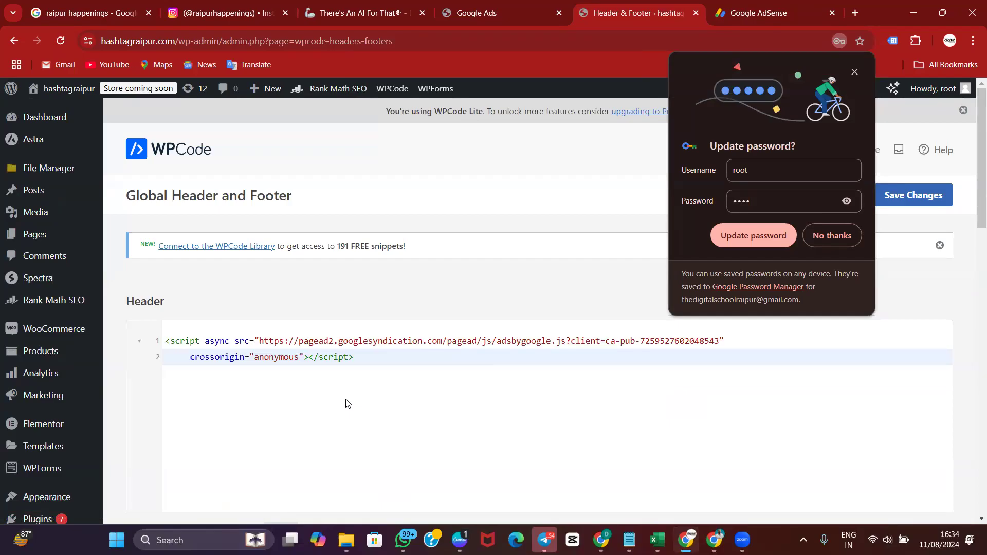
click(825, 237)
click(897, 199)
scroll(335, 379, down, 6)
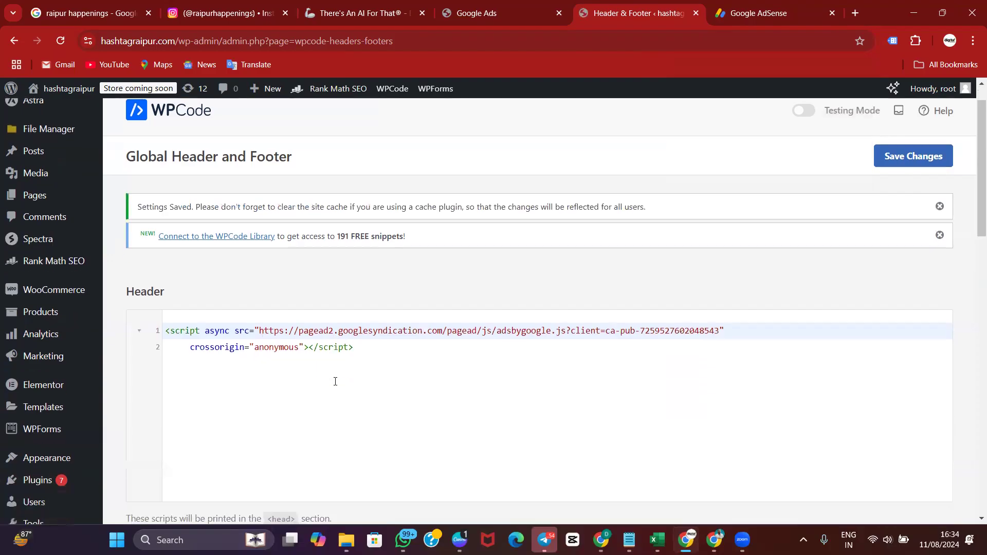
scroll(405, 411, down, 9)
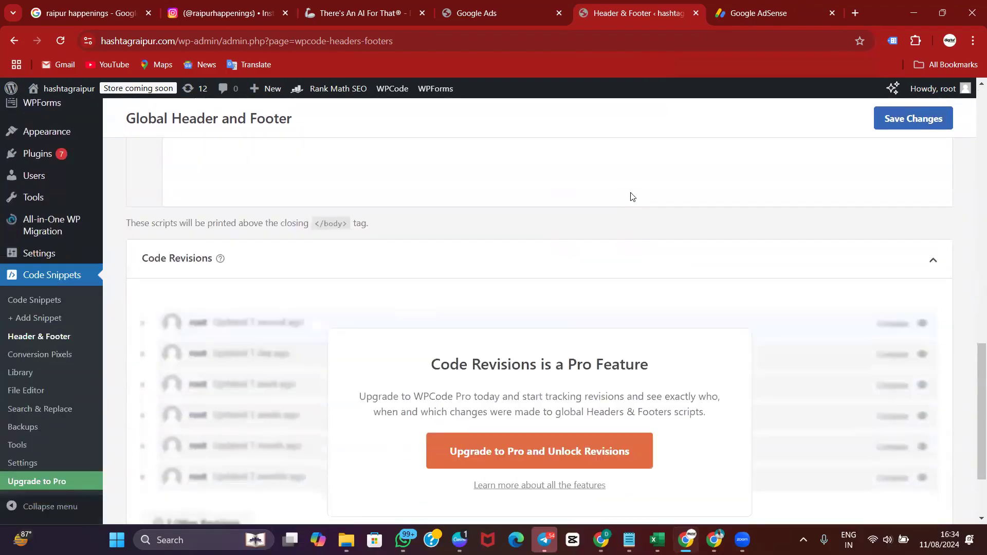
click(751, 12)
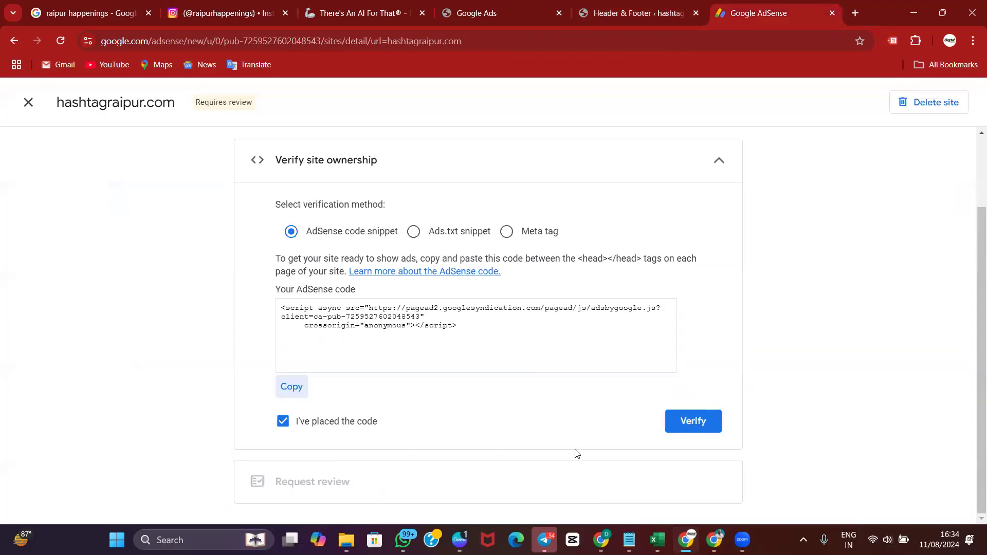
Retry AdSense verification for hashtagraipur.com, dismiss the failure notice and close the site panel.
click(692, 421)
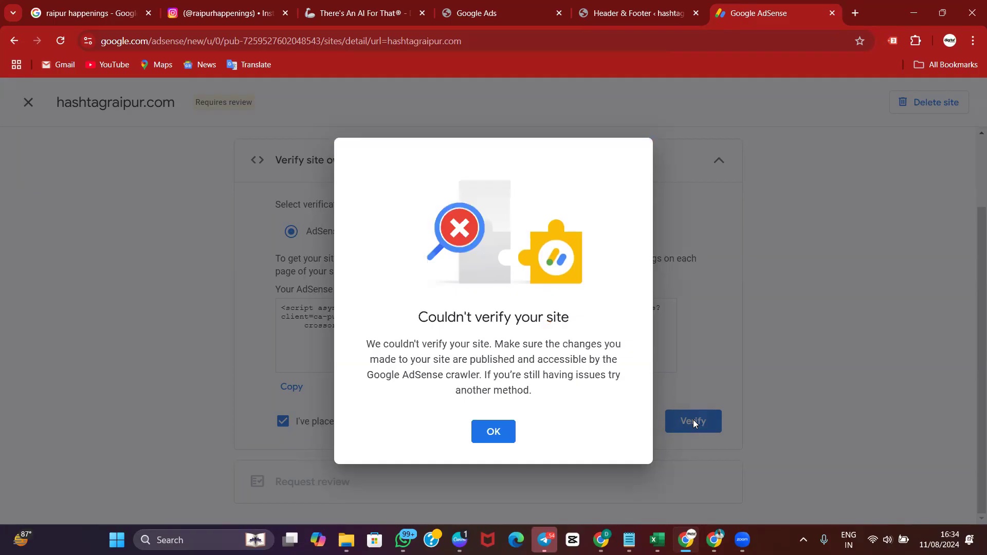
click(494, 431)
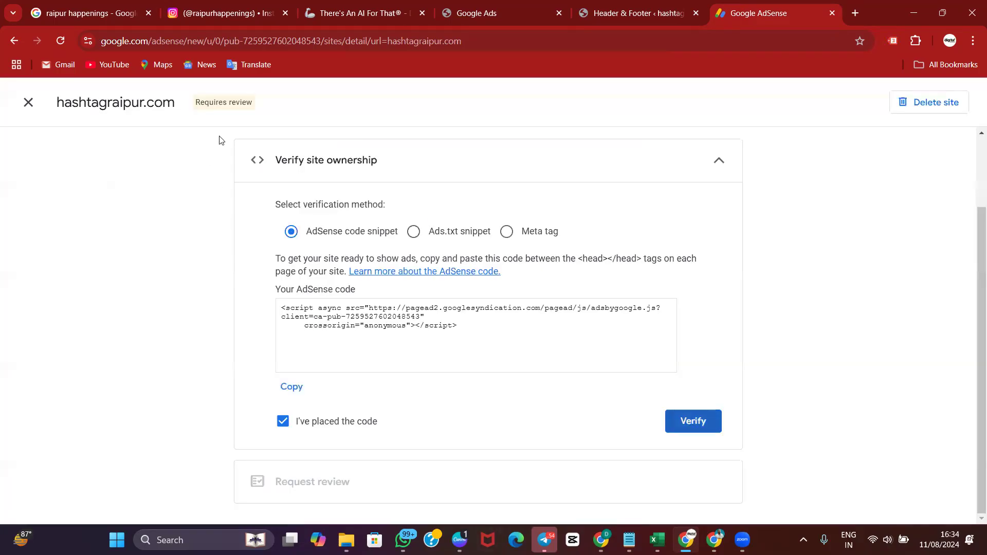
click(24, 104)
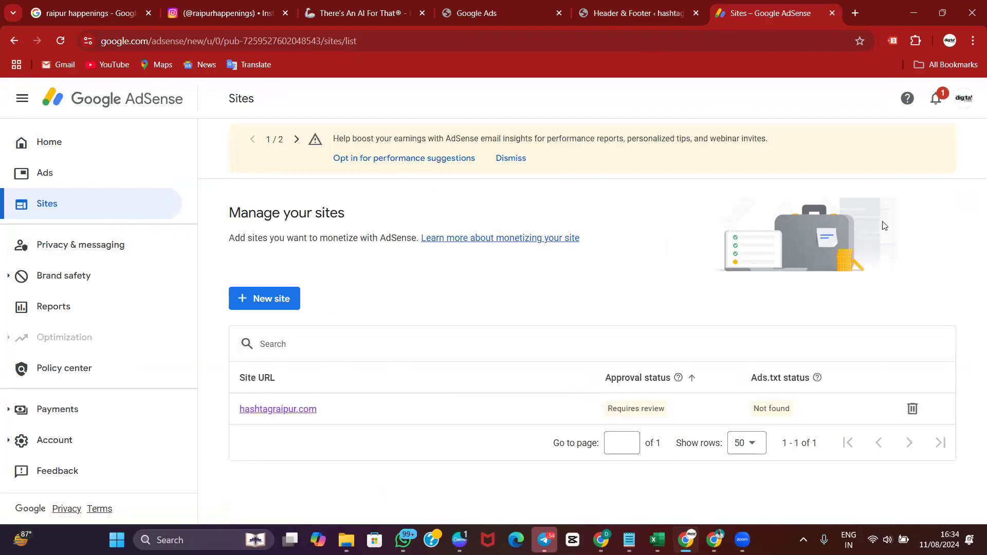
From the AdSense Home onboarding, reopen hashtagraipur.com's site connection page via Let's go.
click(510, 157)
click(116, 147)
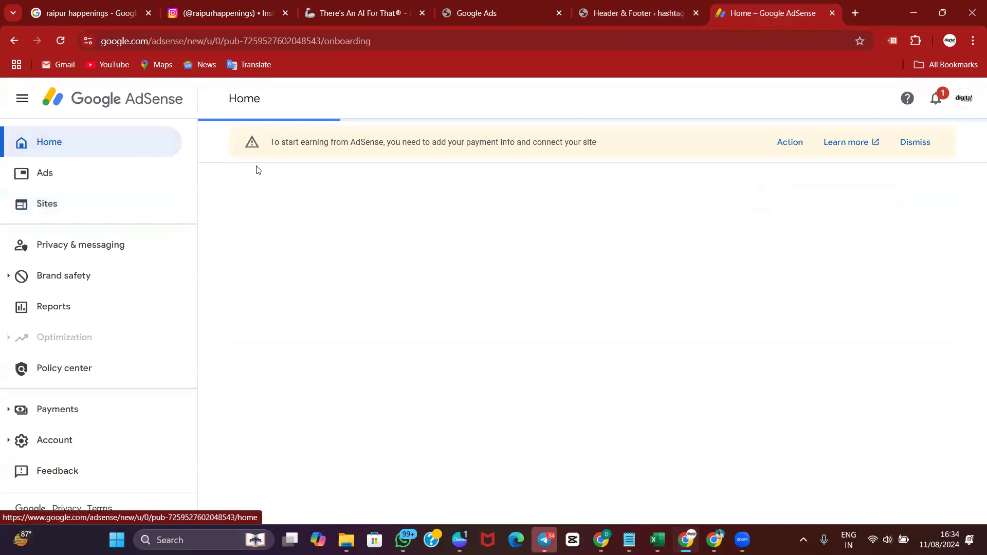
click(790, 140)
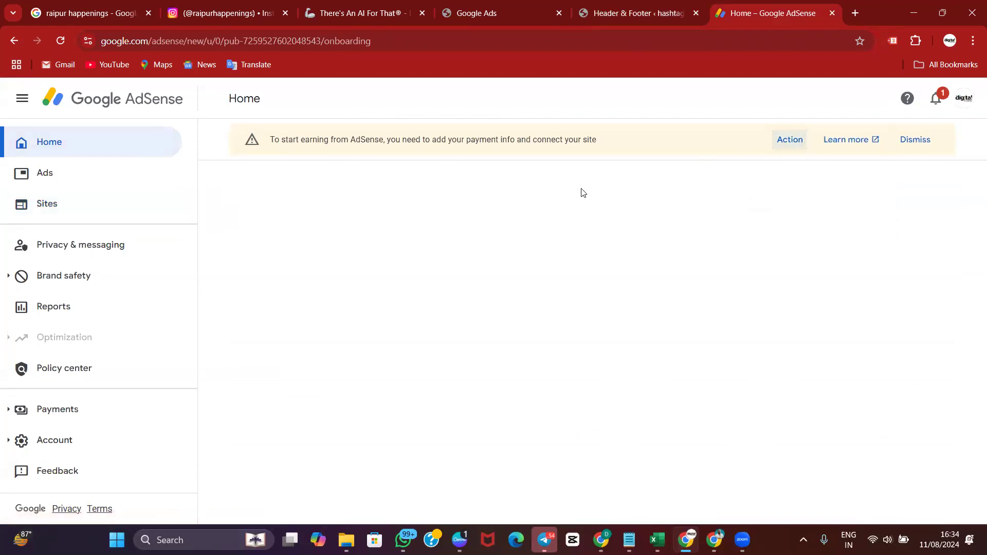
click(578, 261)
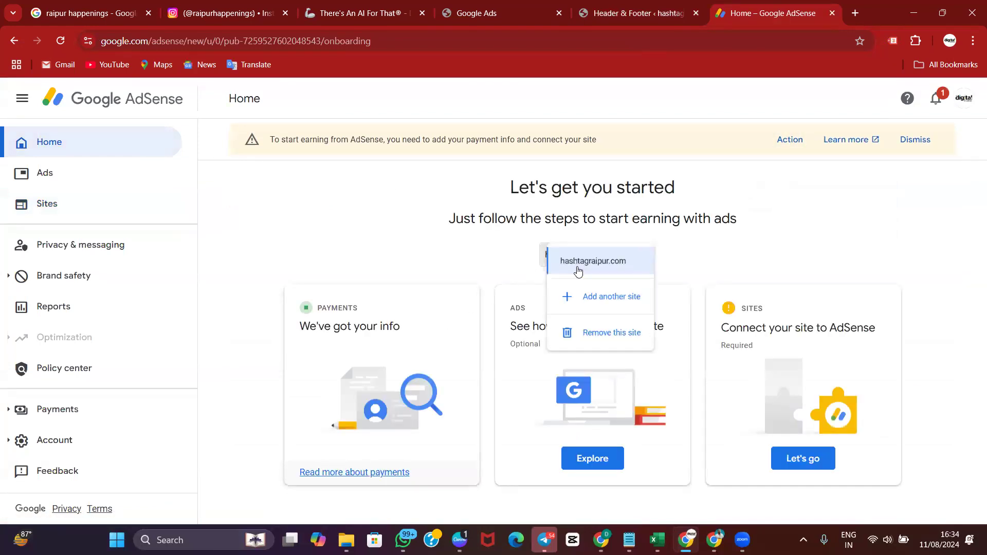
click(478, 246)
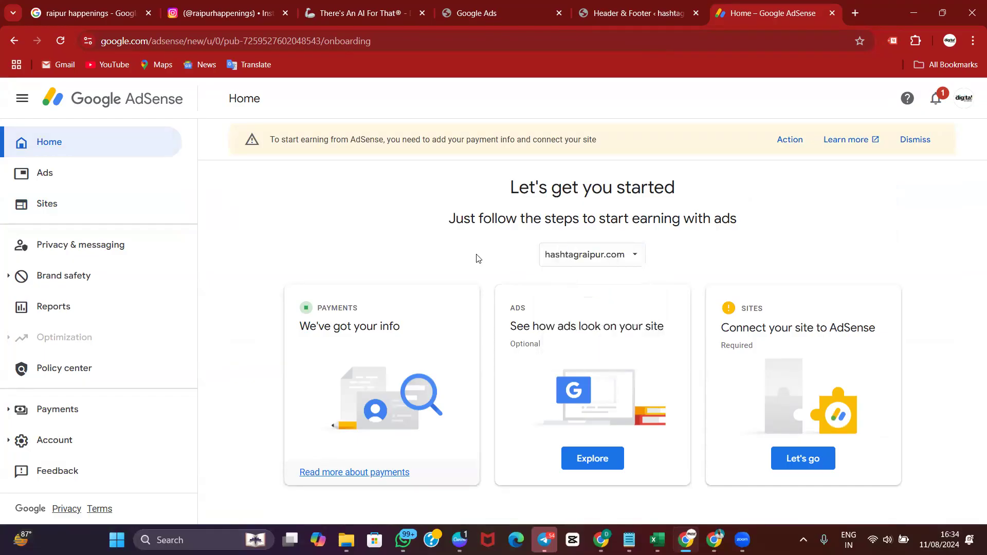
click(802, 458)
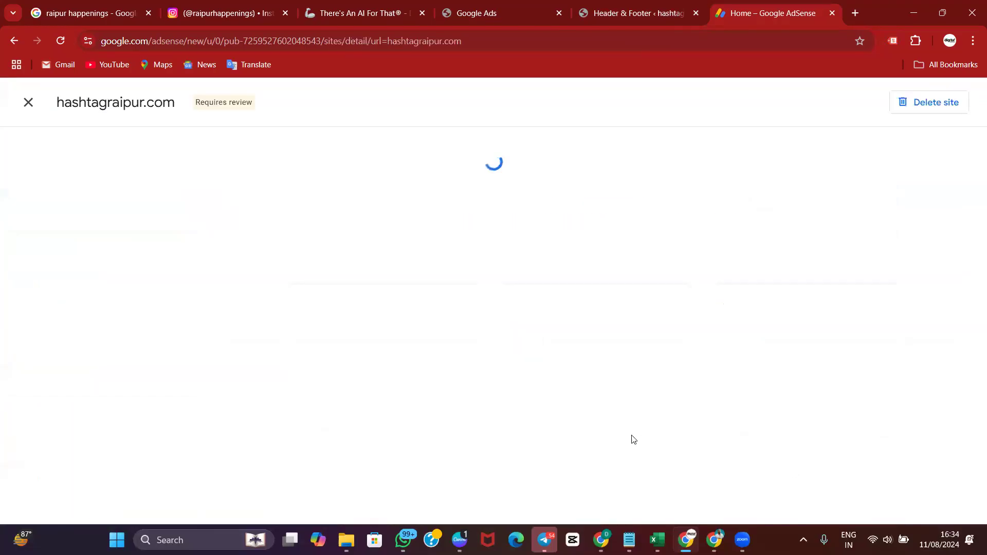
Switch hashtagraipur.com's verification to the Meta tag method, tick it as placed, and copy the meta tag.
scroll(374, 343, down, 2)
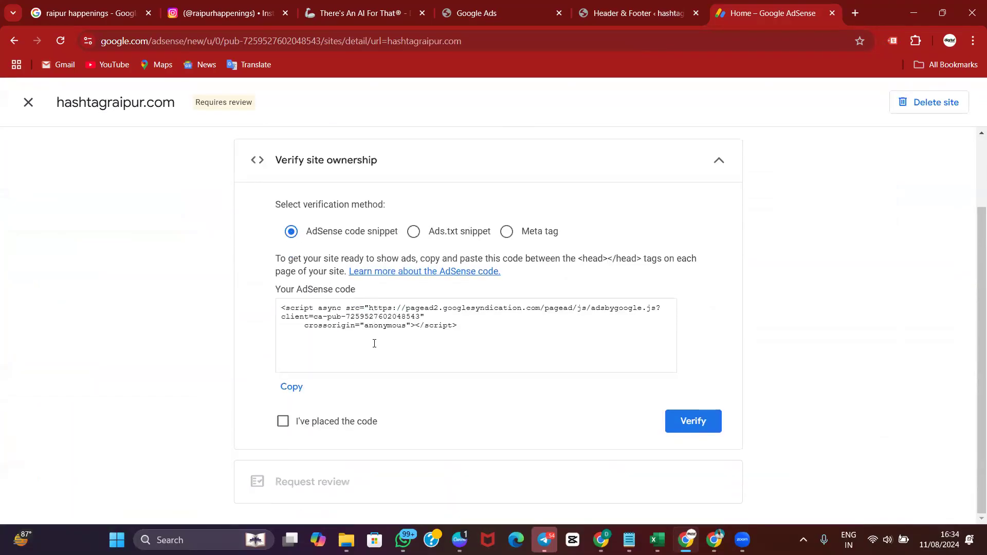
triple_click(385, 324)
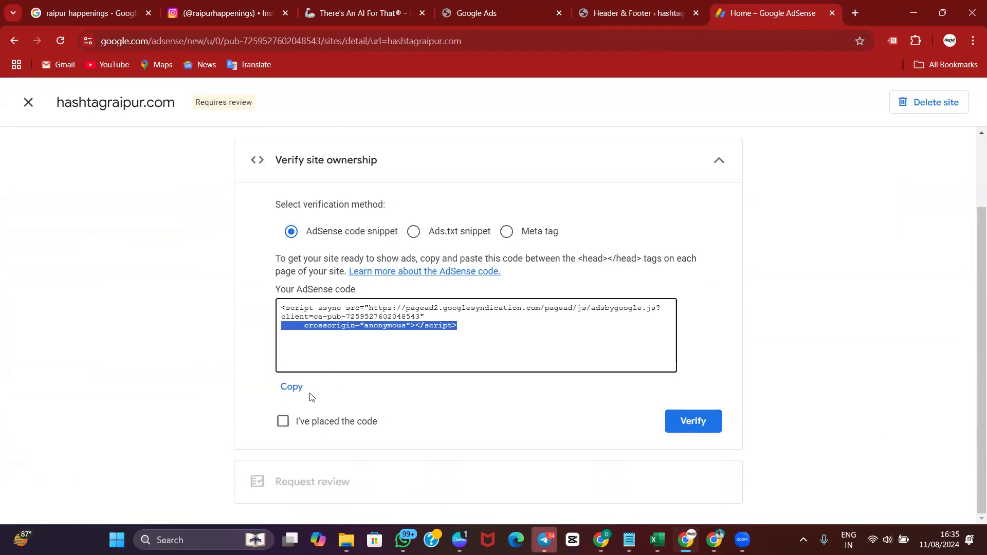
click(292, 389)
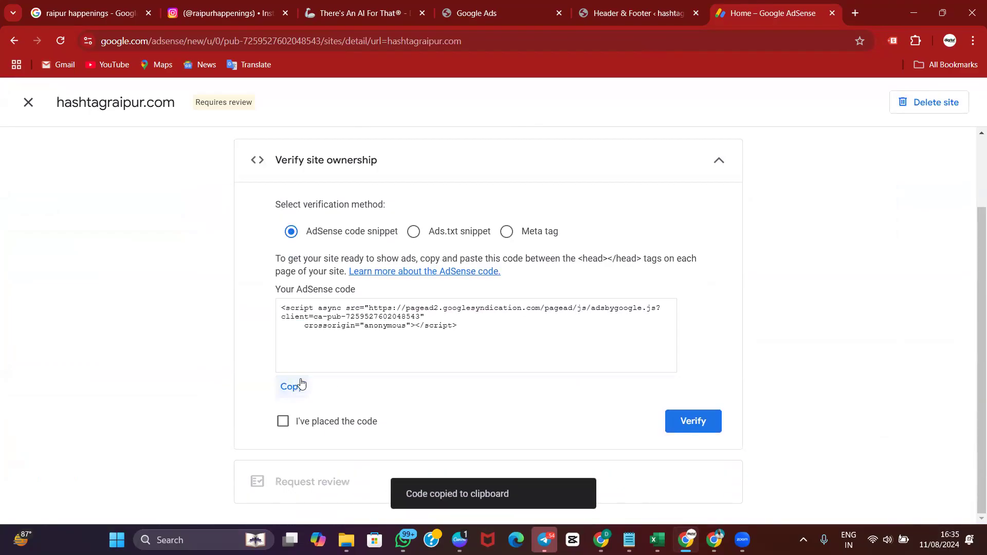
click(506, 231)
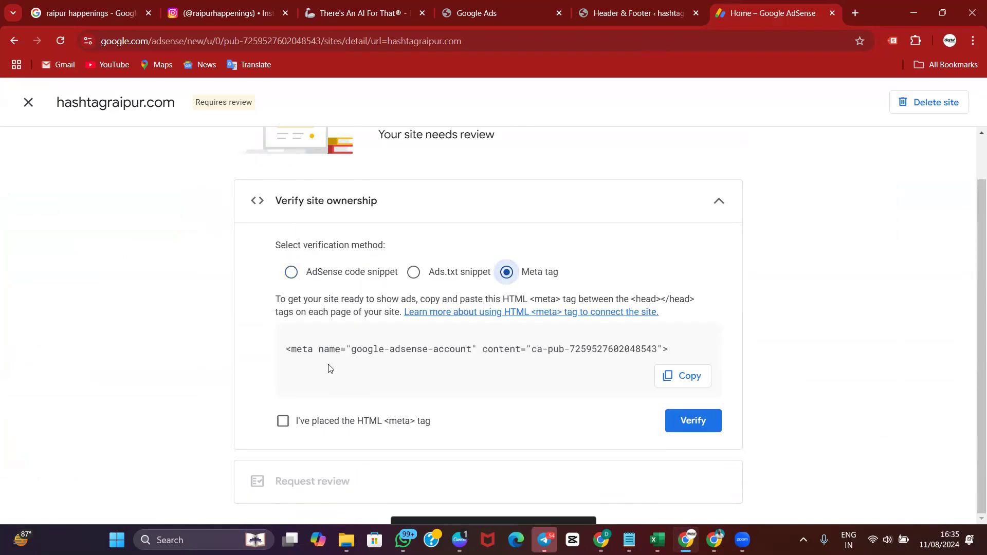
click(282, 421)
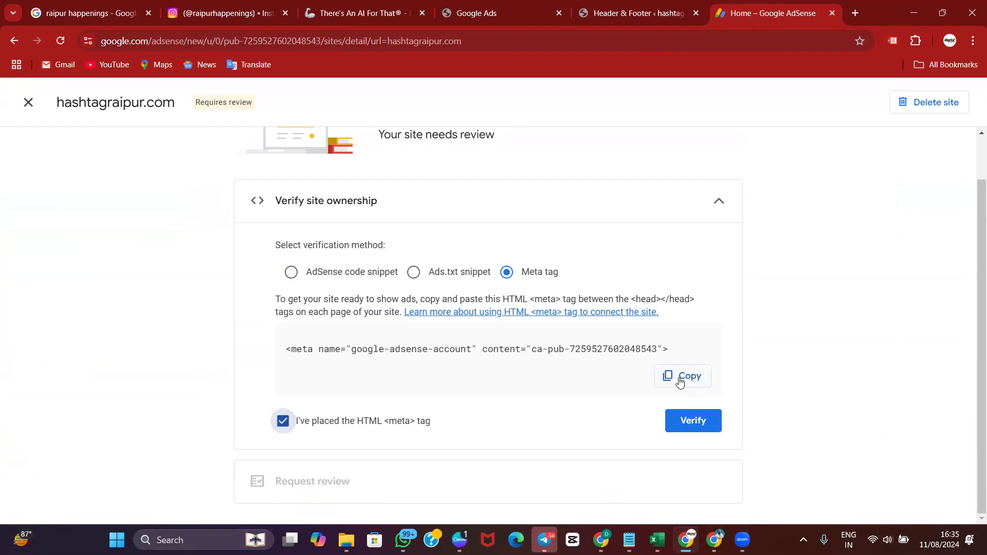
click(679, 380)
Go back to WPCode's Global Header and Footer page under Code Snippets.
click(660, 4)
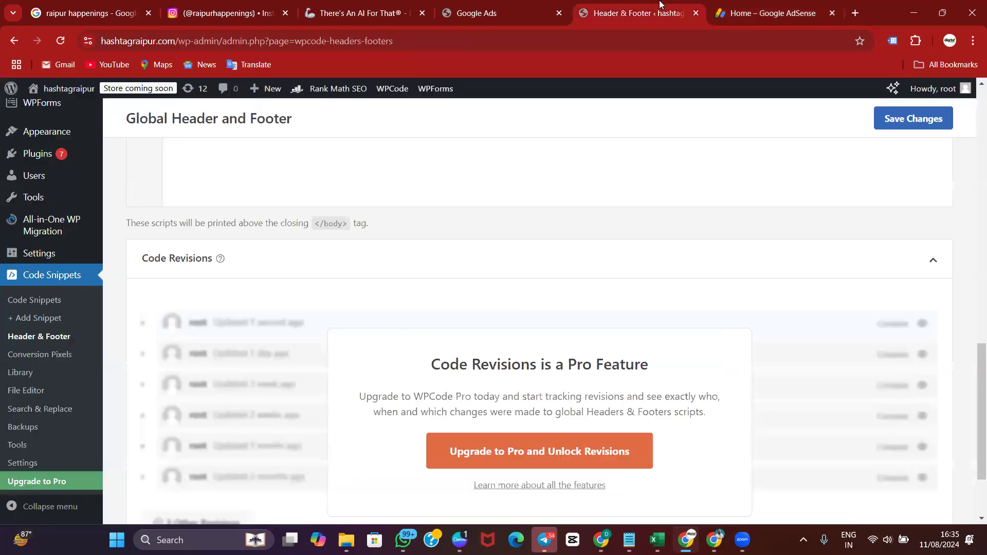
click(730, 8)
click(537, 11)
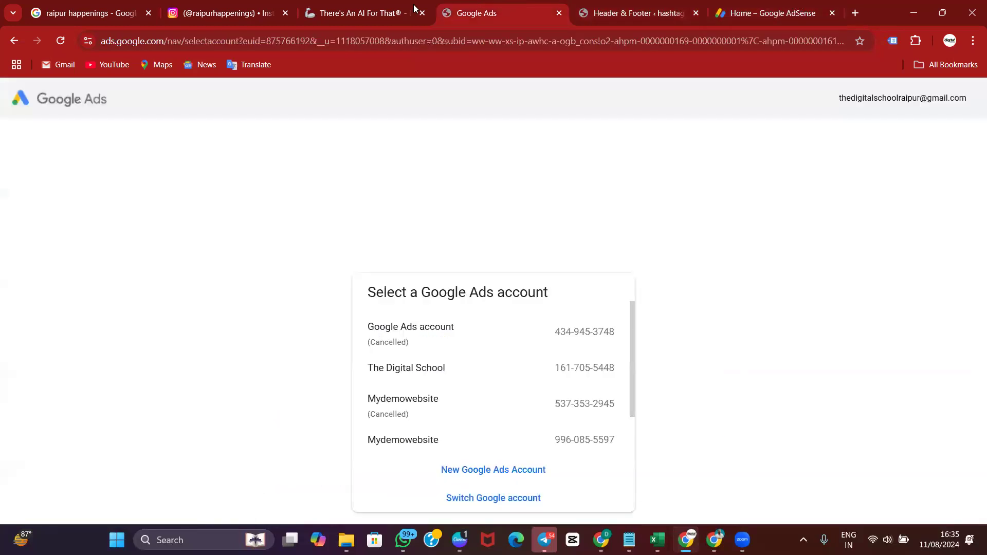
click(346, 13)
click(656, 7)
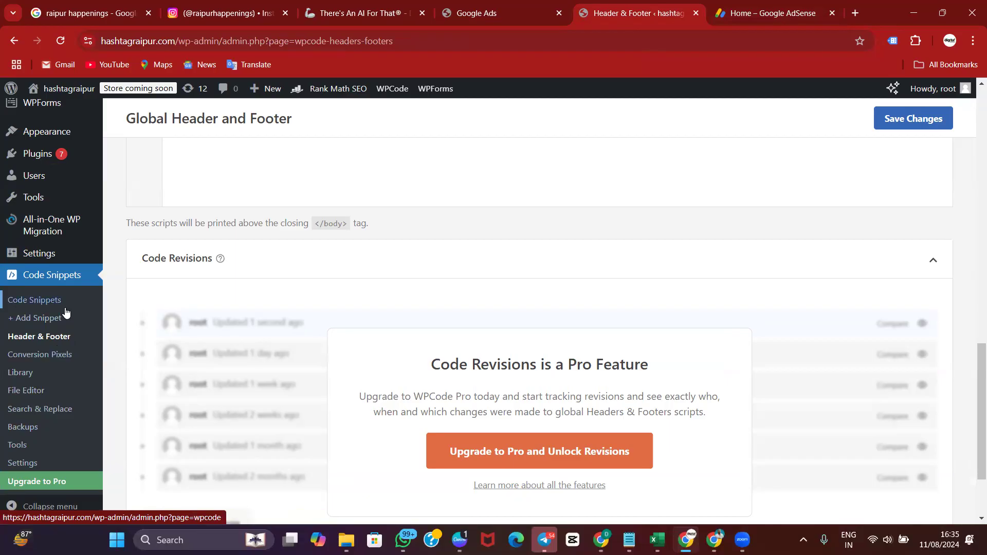
click(30, 308)
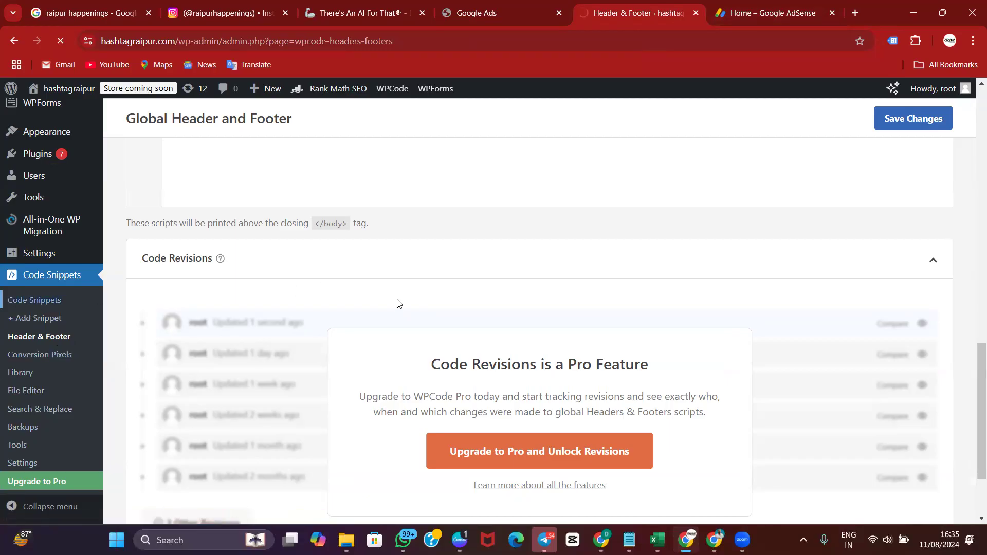
scroll(502, 358, down, 4)
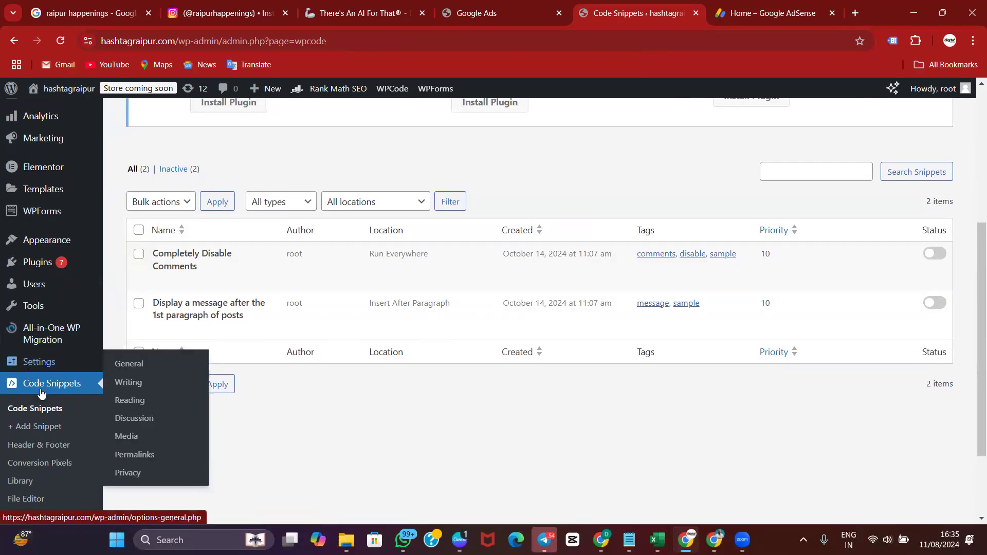
click(43, 444)
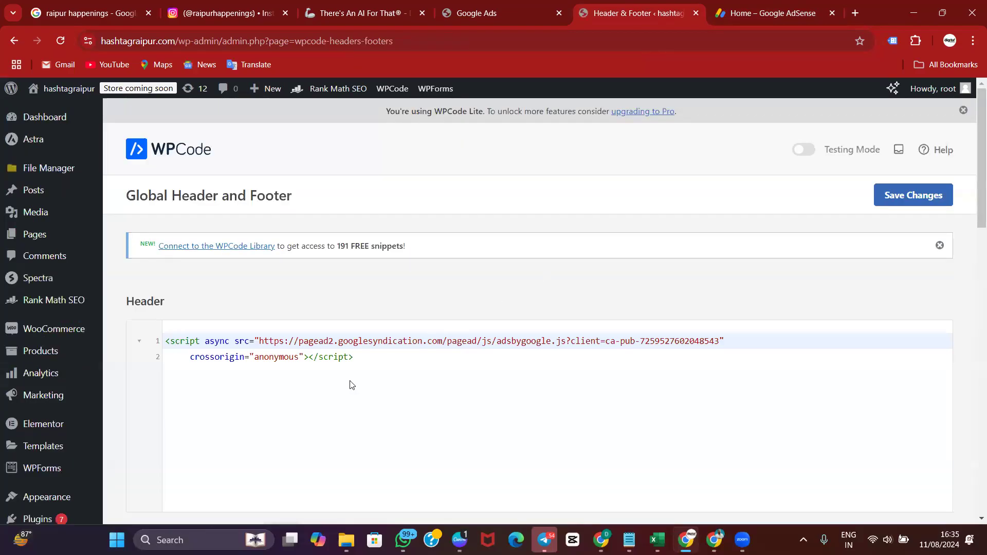
Paste the google-adsense-account meta tag on a new line below the AdSense script and save.
click(392, 367)
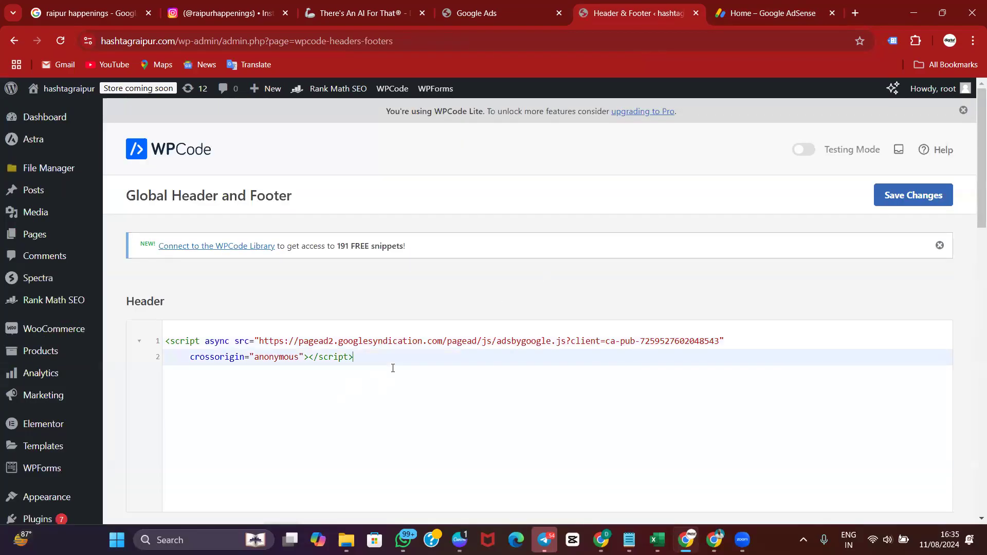
key(Return)
key(Return)
key(Return)
key(ctrl+v)
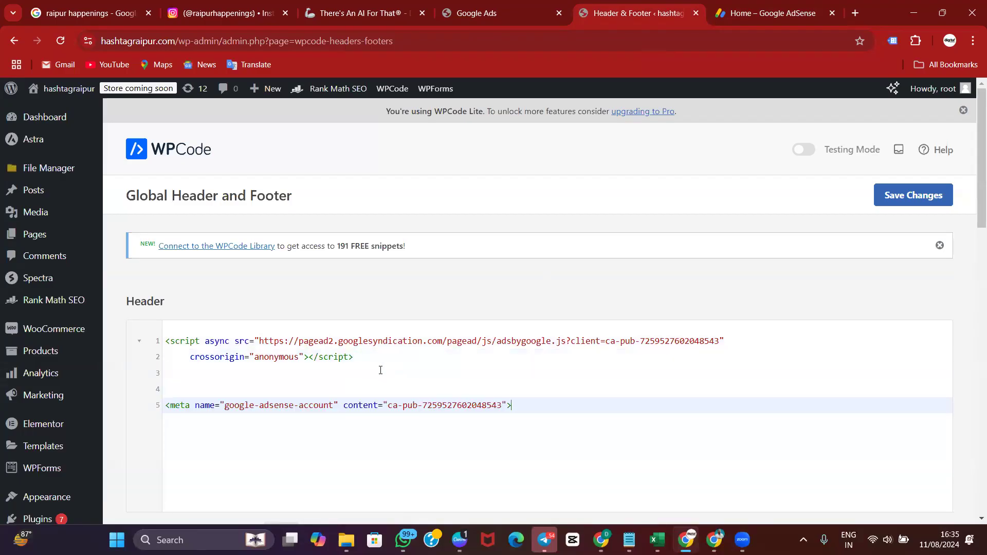
click(926, 192)
click(545, 4)
click(585, 15)
click(771, 13)
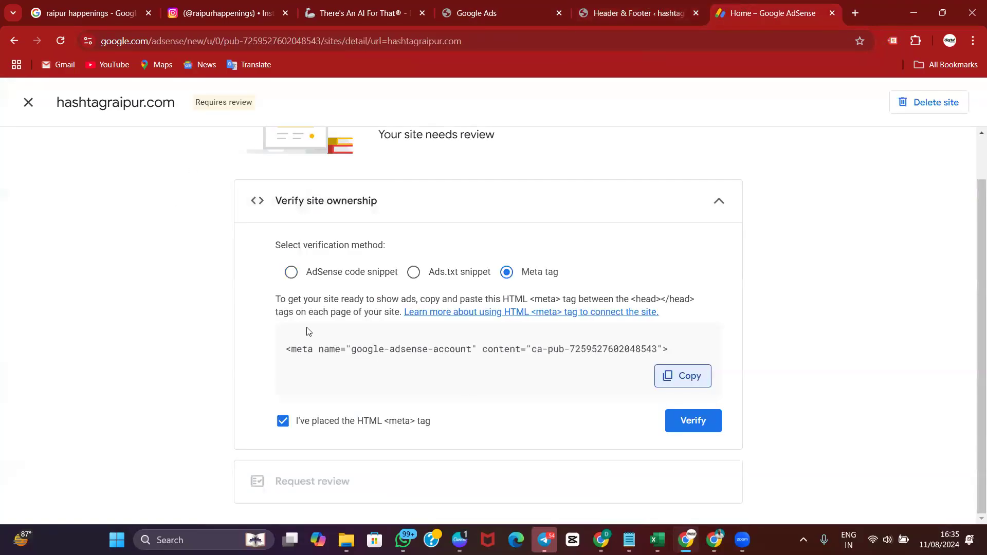
Verify with the meta tag, which fails, then cycle through the ads.txt, meta tag and code snippet methods.
click(687, 419)
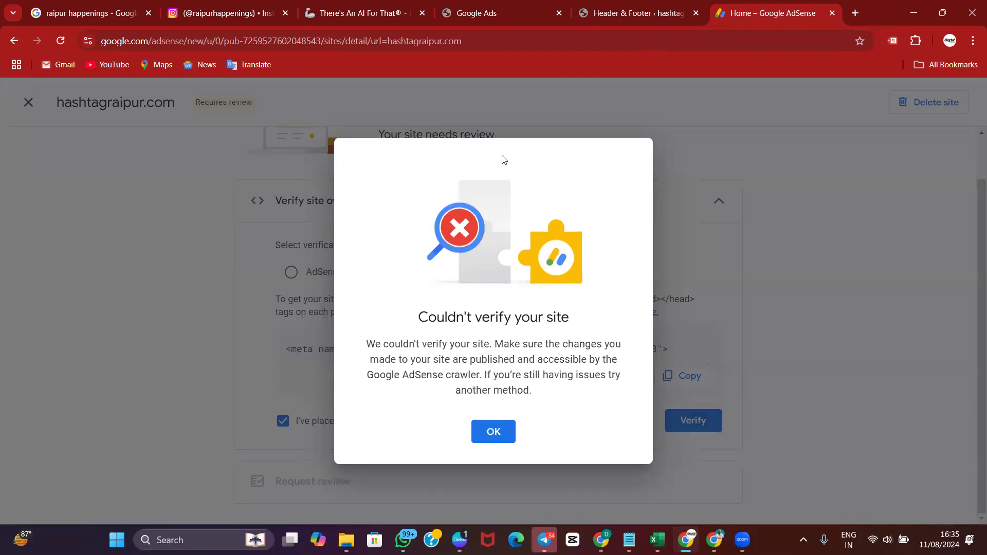
click(493, 430)
click(426, 275)
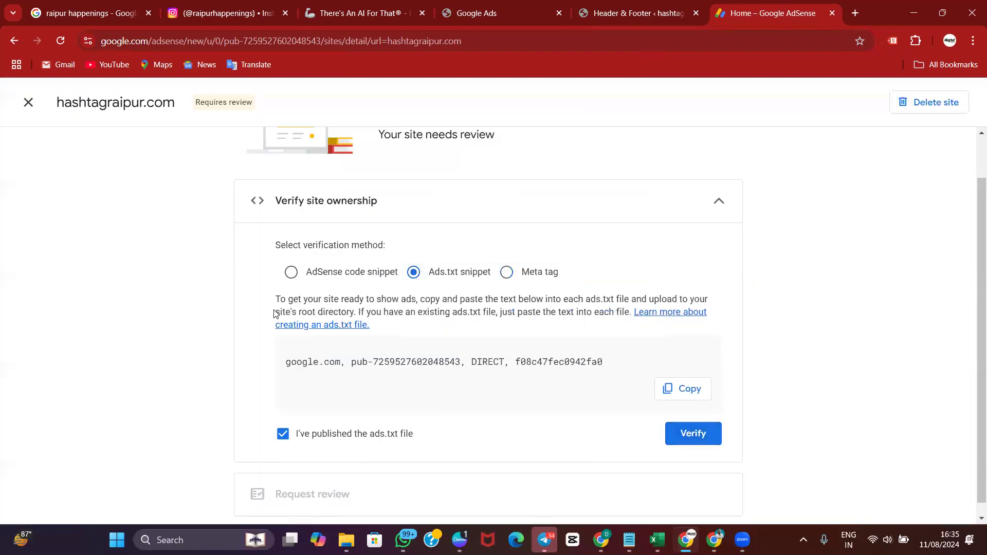
click(507, 271)
click(293, 274)
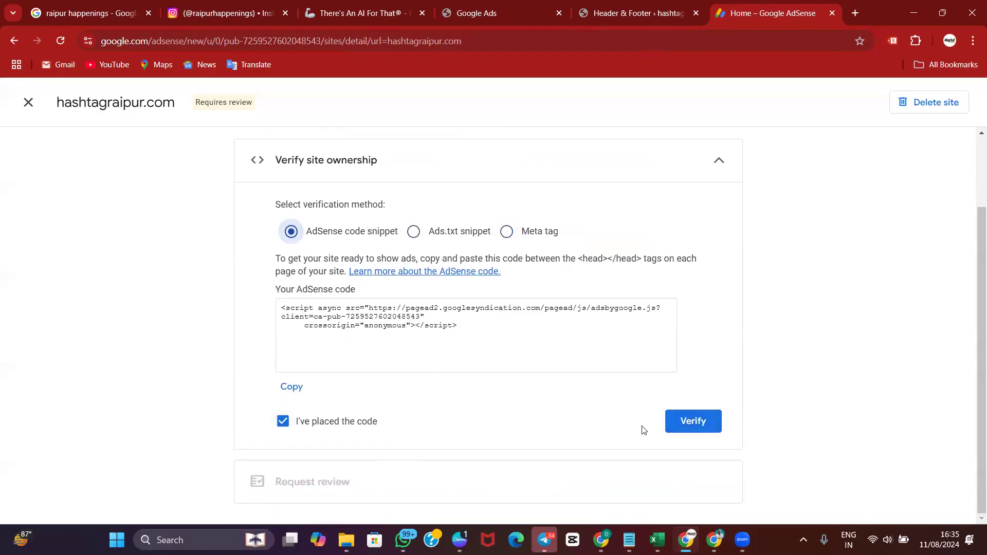
Verify twice with the AdSense code snippet, dismiss both failures, and close the site details.
click(692, 422)
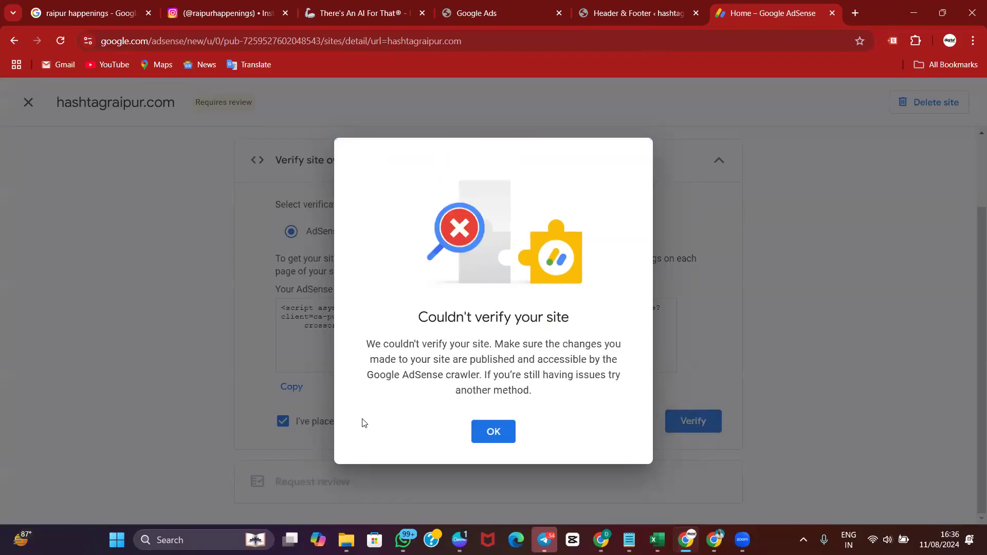
click(493, 431)
click(674, 421)
click(493, 431)
click(28, 103)
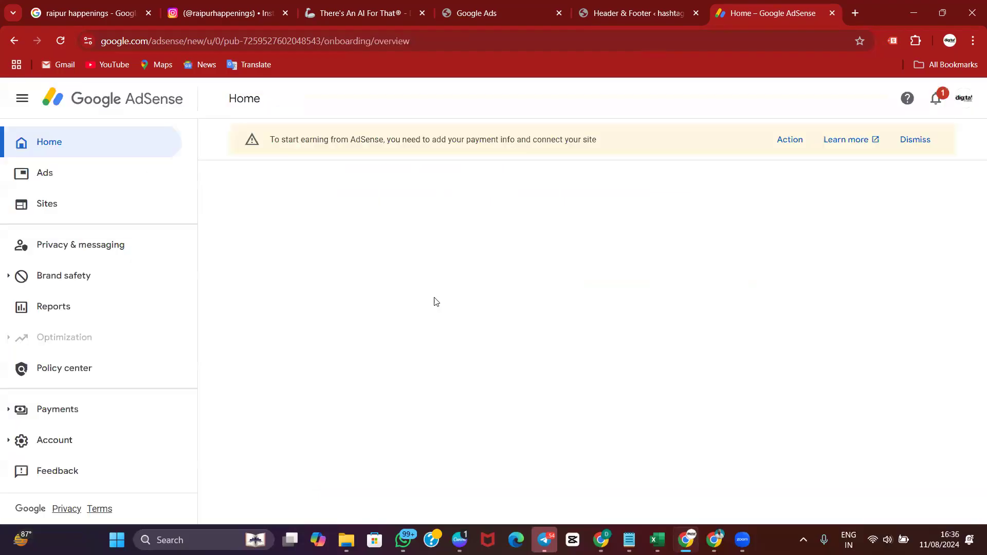
Open surbhiprinting.site in a new Chrome tab and go to its /wp-admin login page.
click(855, 13)
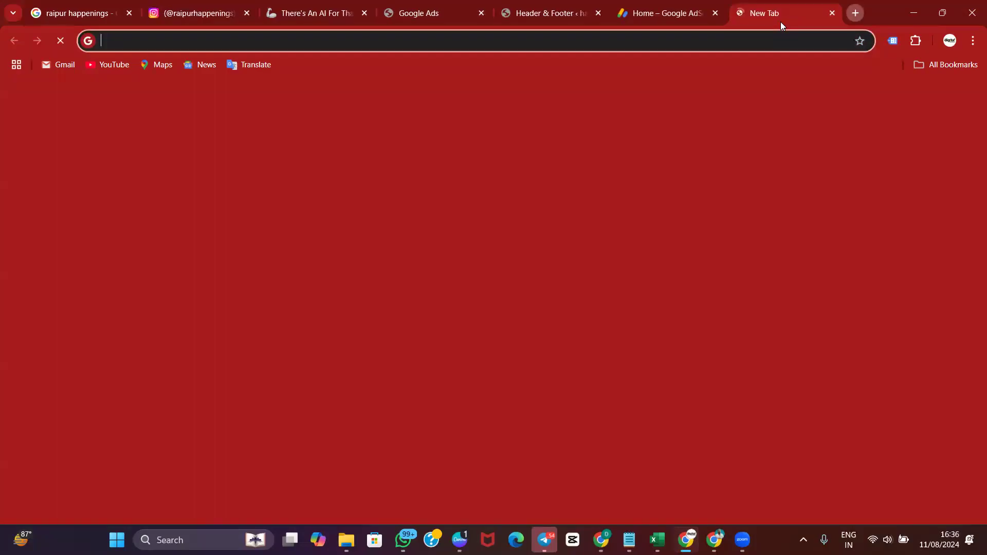
click(781, 30)
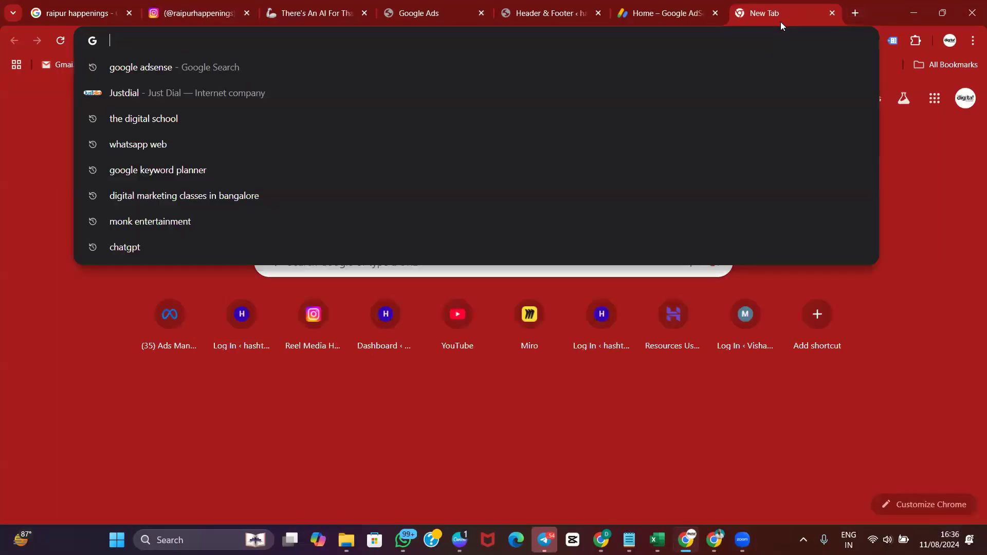
text(s)
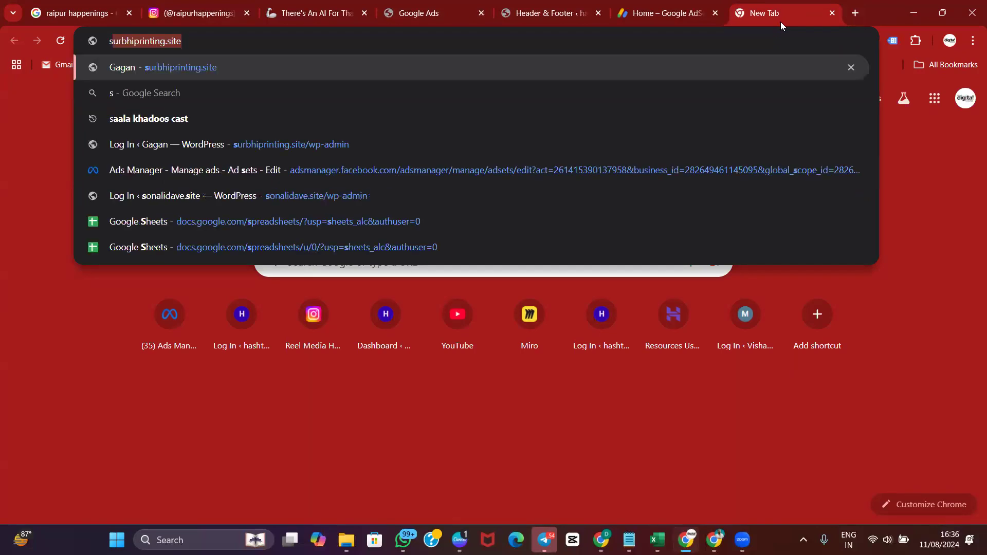
key(Return)
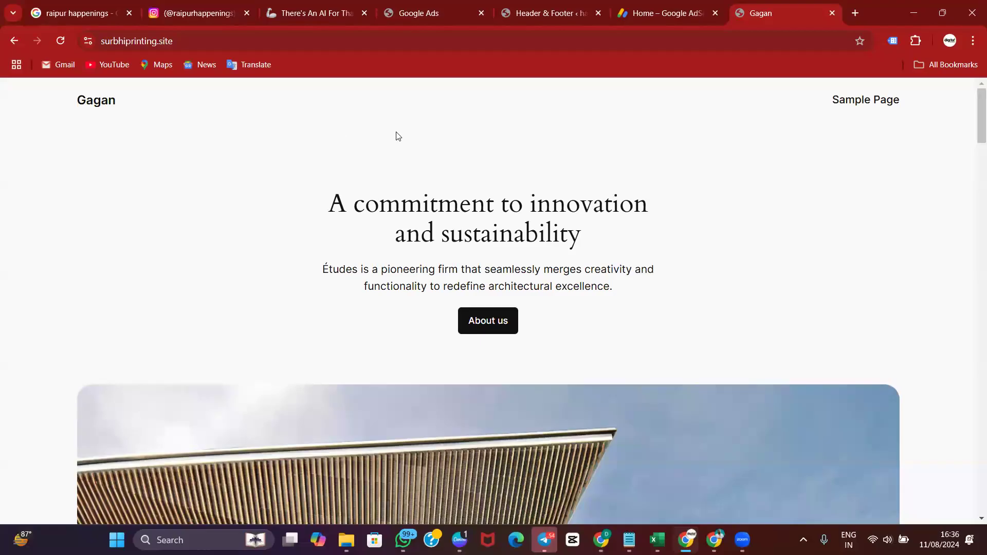
key(ctrl+l)
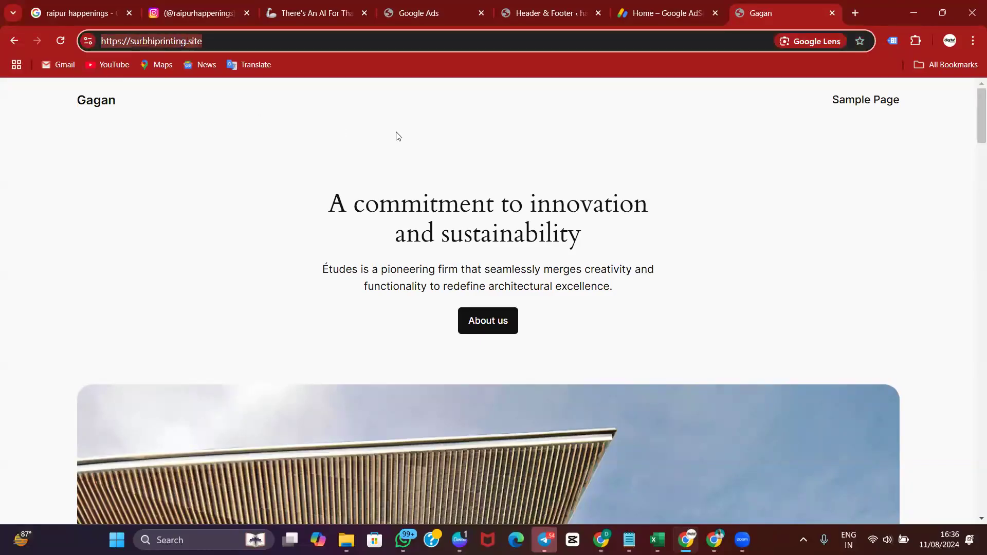
key(ctrl+shift+Right)
key(ctrl+shift+Right)
key(Right)
text(/)
key(Return)
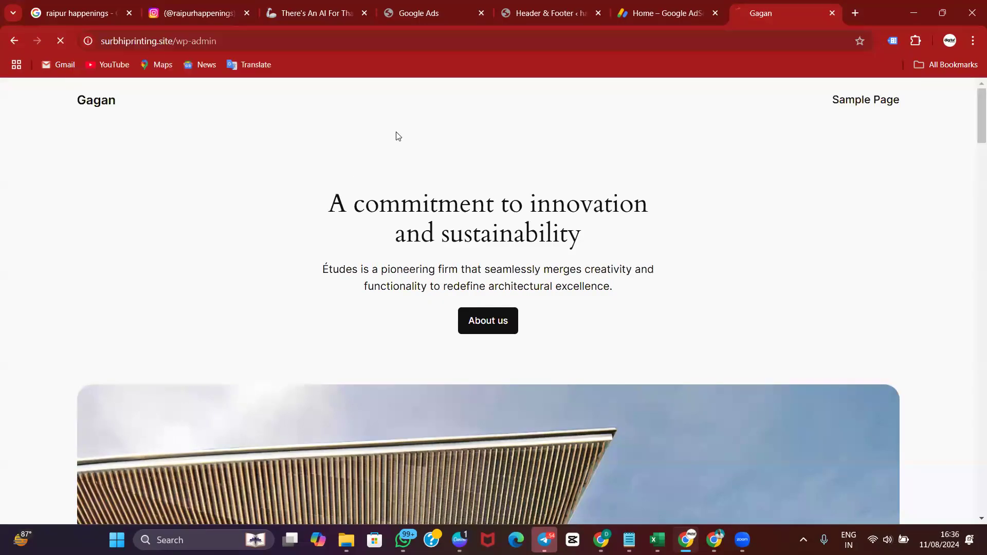
Check the saved WPCode header in another tab, return to the login page, then bring up WhatsApp.
click(453, 243)
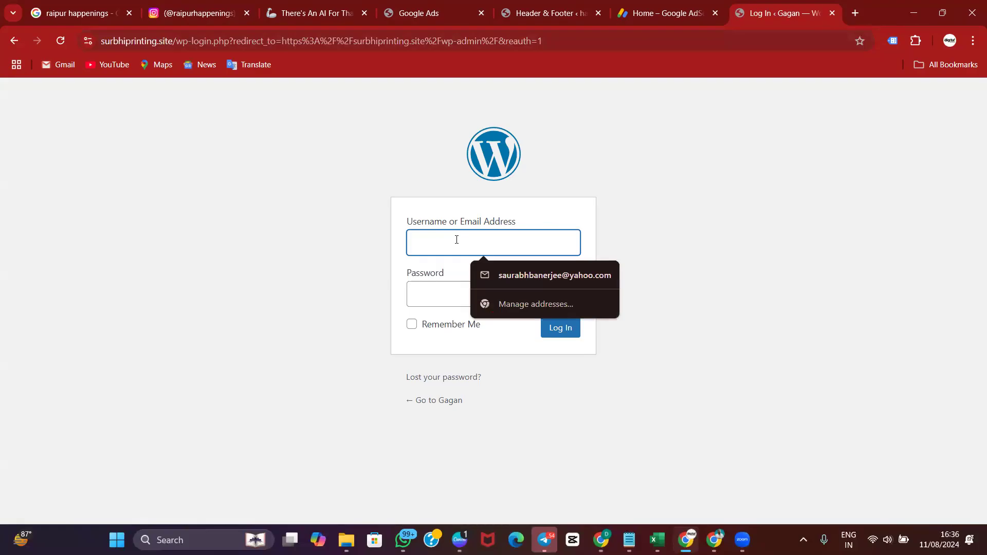
click(289, 269)
click(666, 4)
click(578, 7)
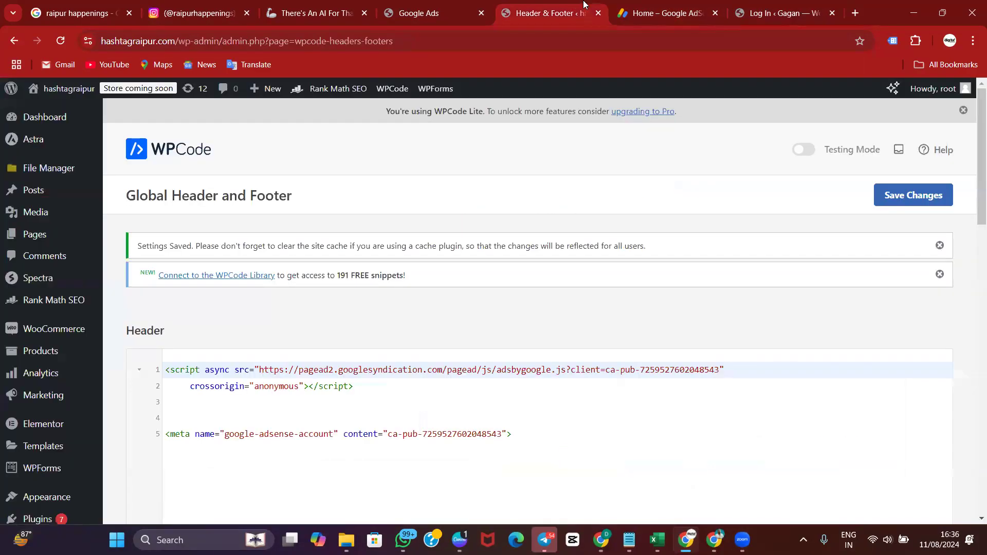
click(439, 4)
click(544, 6)
click(774, 6)
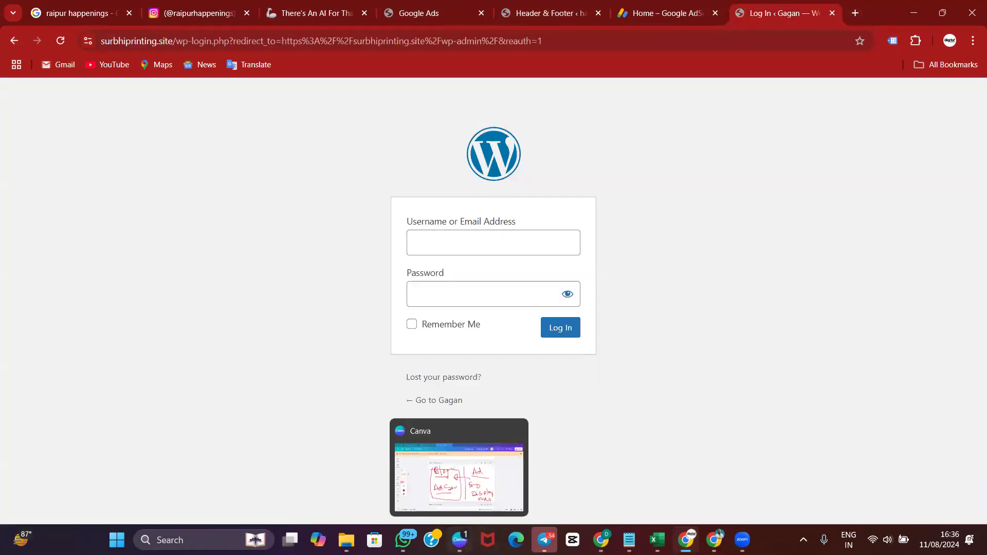
click(403, 540)
click(281, 10)
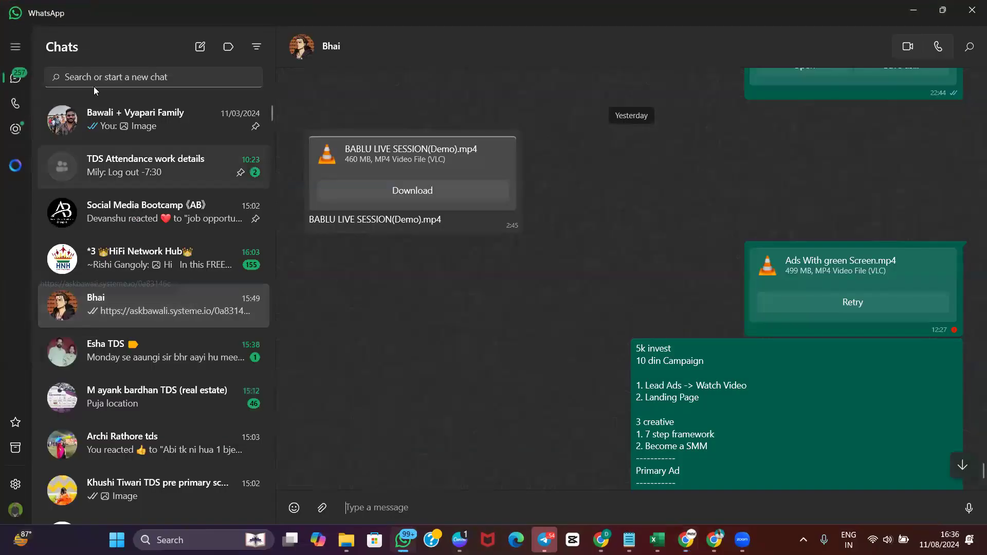
click(101, 80)
text(gagan)
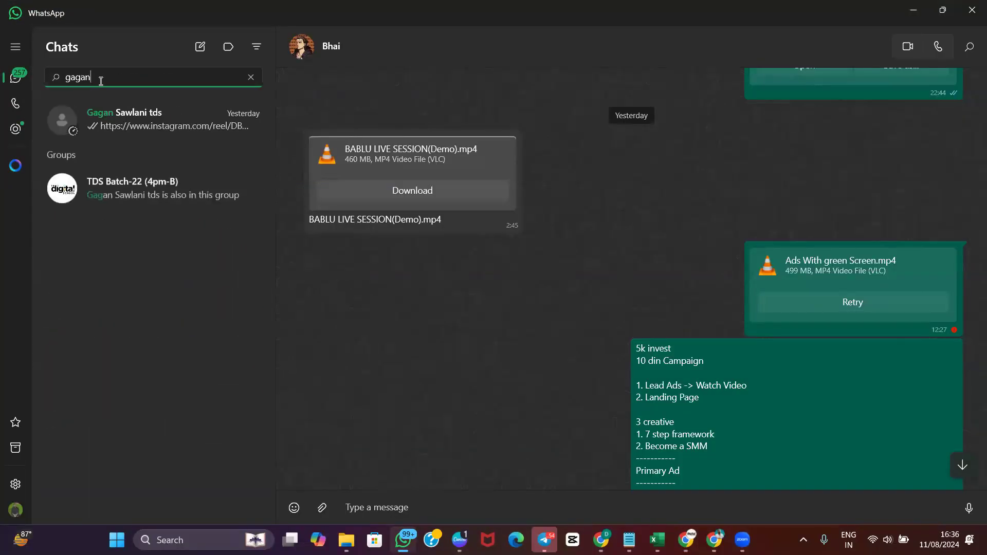
click(111, 114)
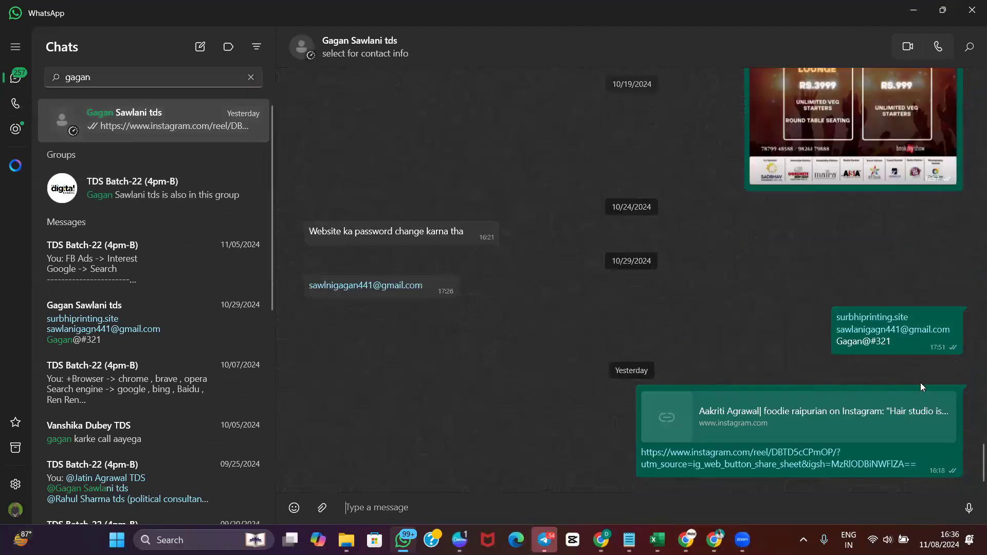
right_click(897, 334)
click(760, 103)
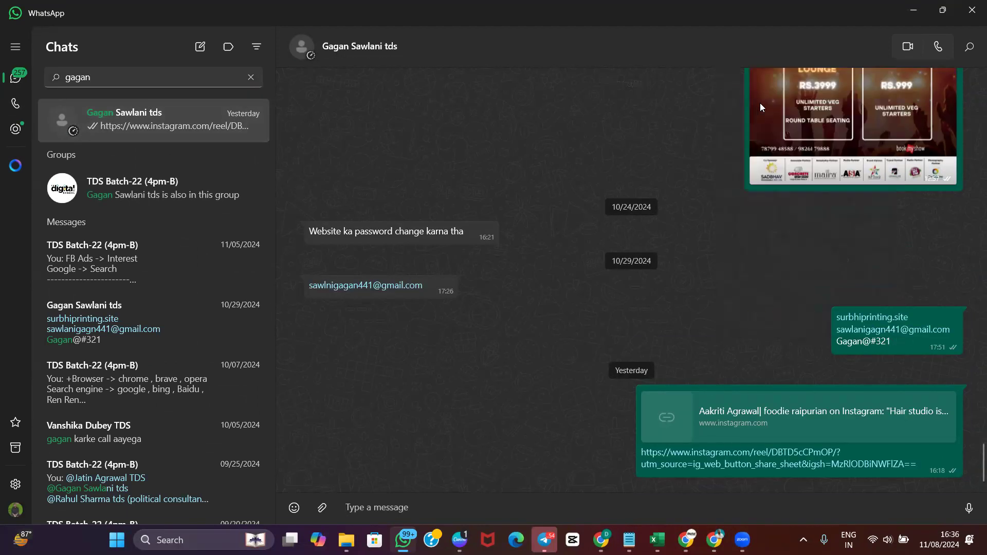
click(910, 13)
click(459, 246)
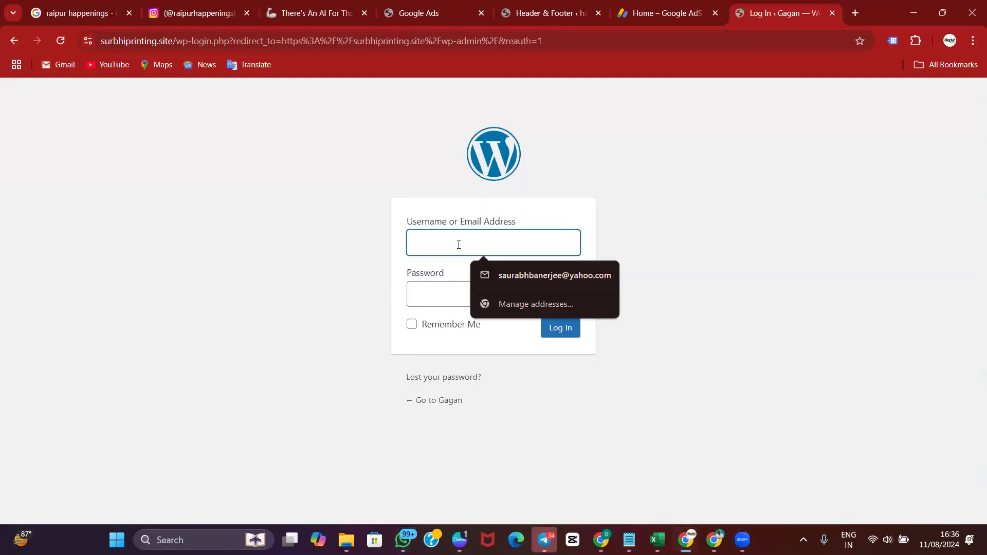
key(ctrl+v)
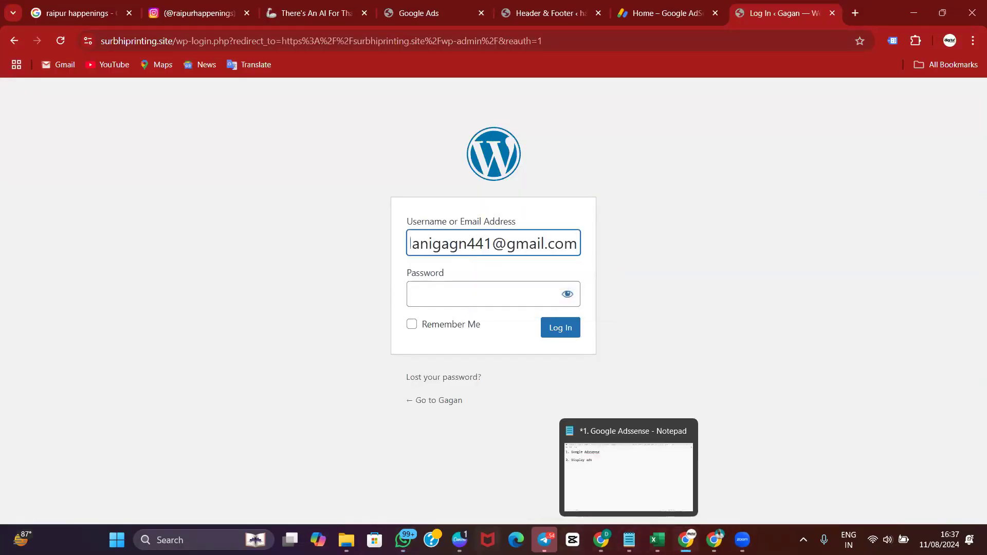
mouse_move(403, 539)
click(414, 467)
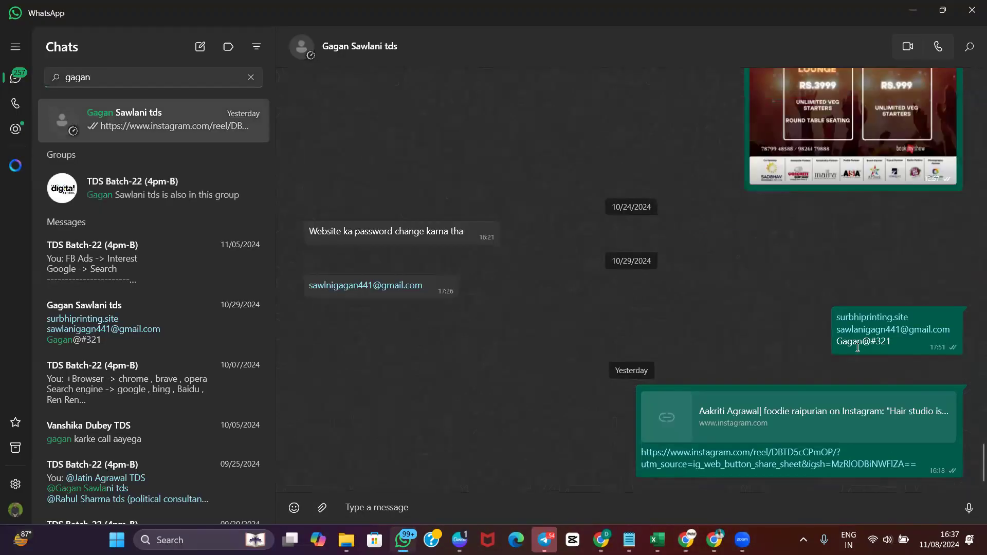
drag(895, 342, 838, 339)
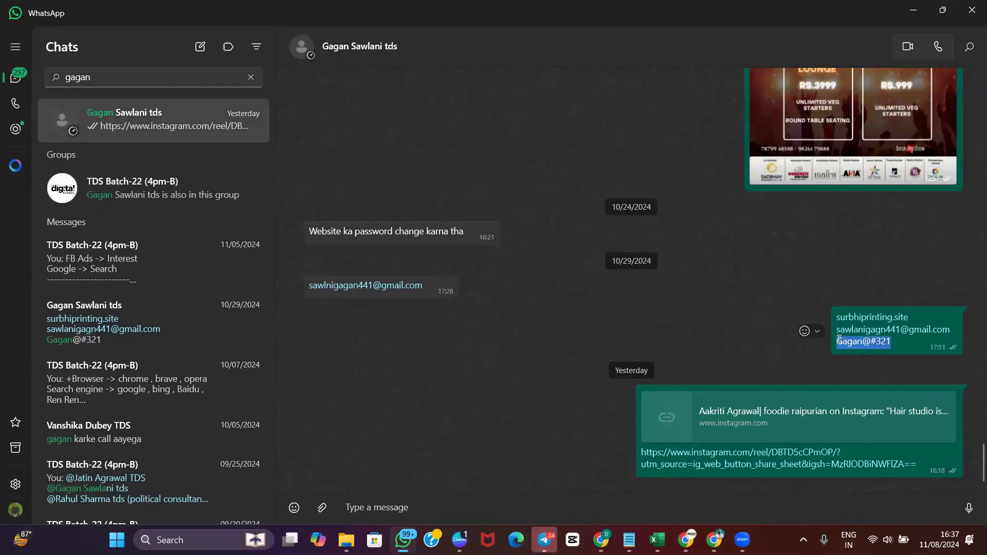
Paste the password to log in to surbhiprinting.site's WordPress dashboard.
click(904, 7)
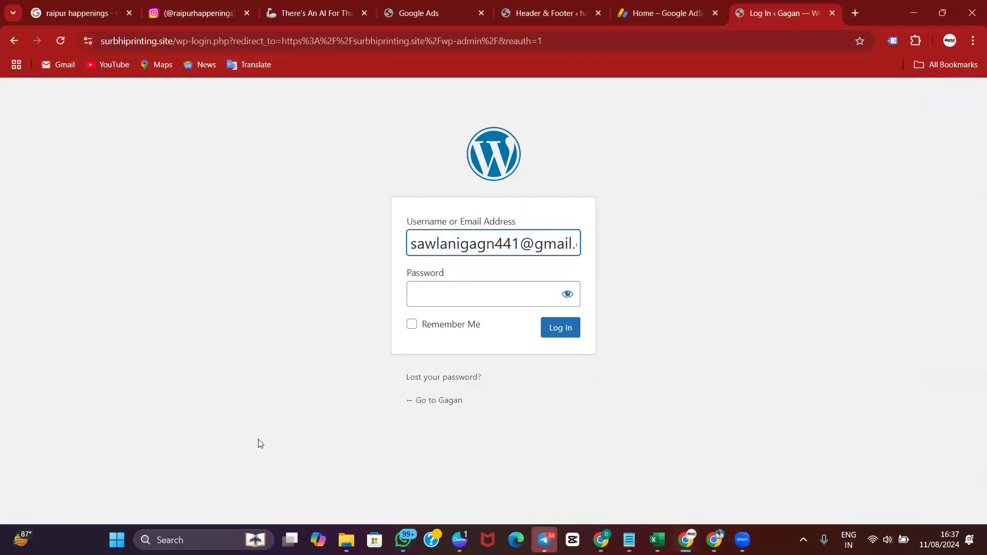
click(442, 292)
key(ctrl+v)
click(554, 329)
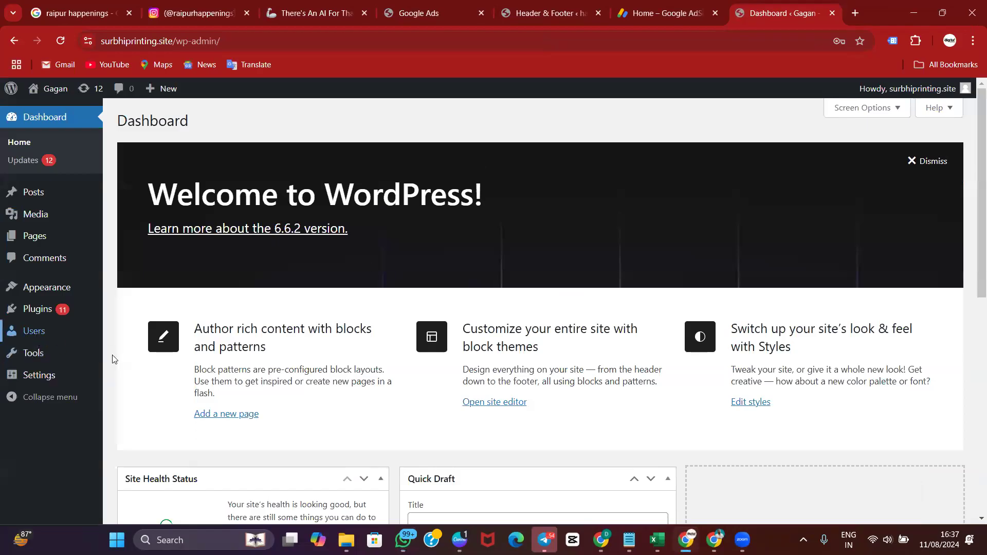
scroll(61, 347, down, 10)
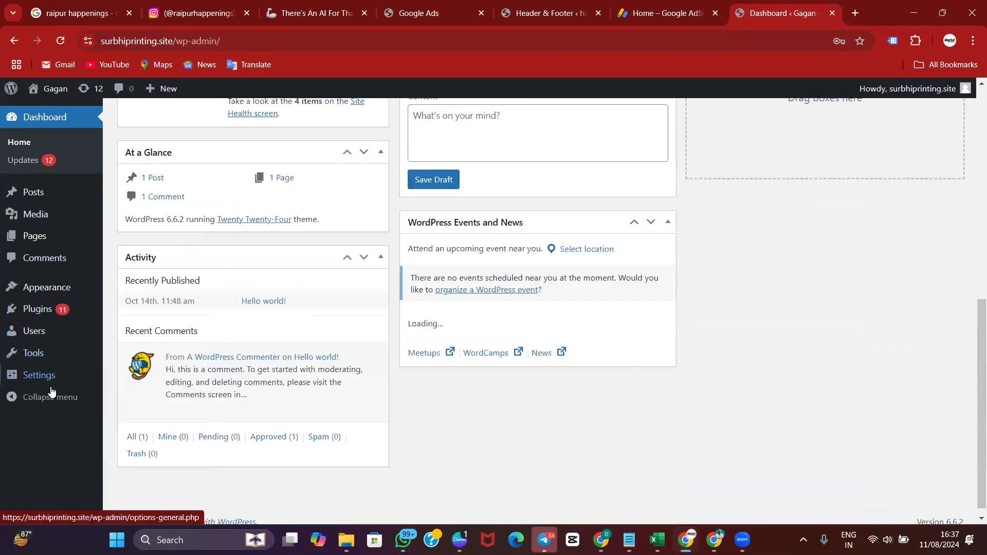
Search new plugins for 'header', then update and activate the WPCode plugin.
mouse_move(43, 311)
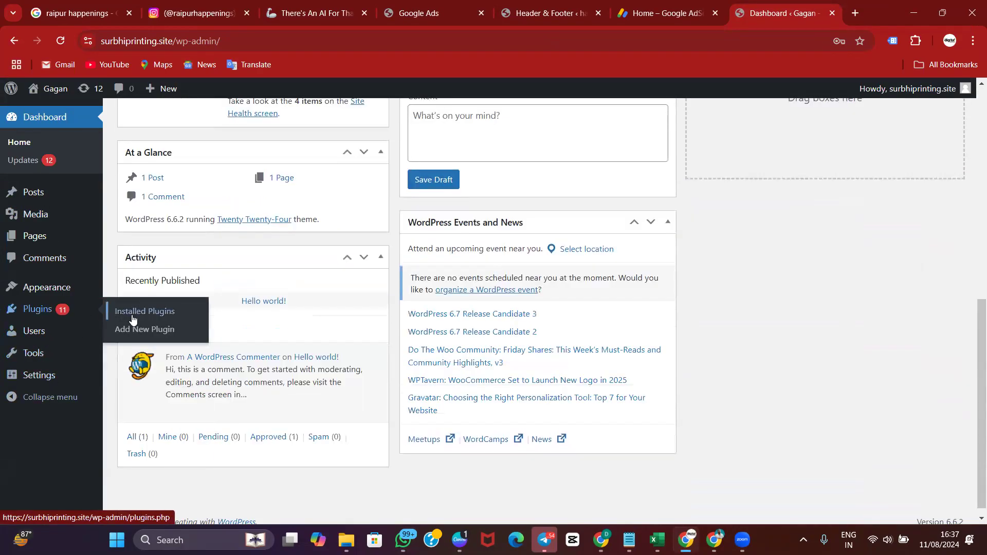
click(140, 331)
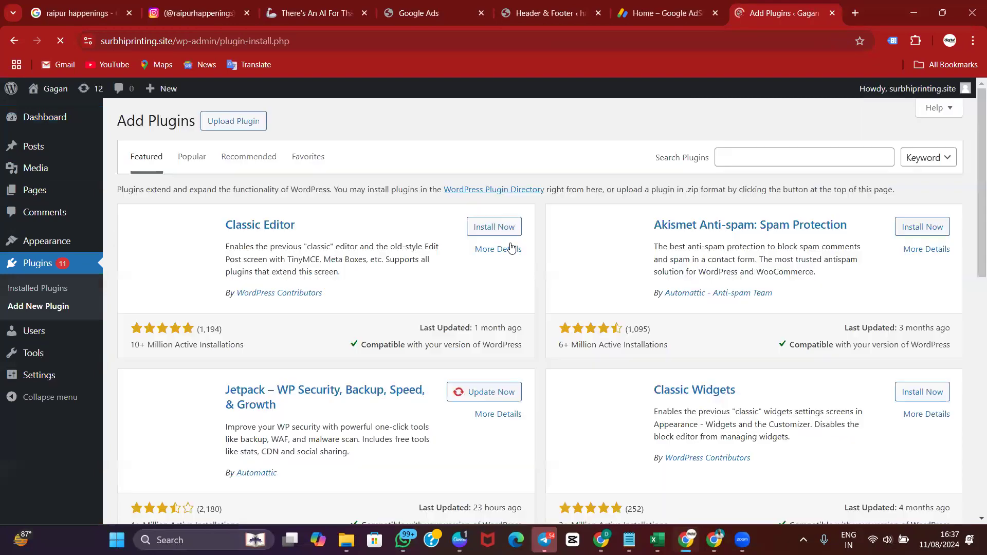
click(731, 161)
text(header)
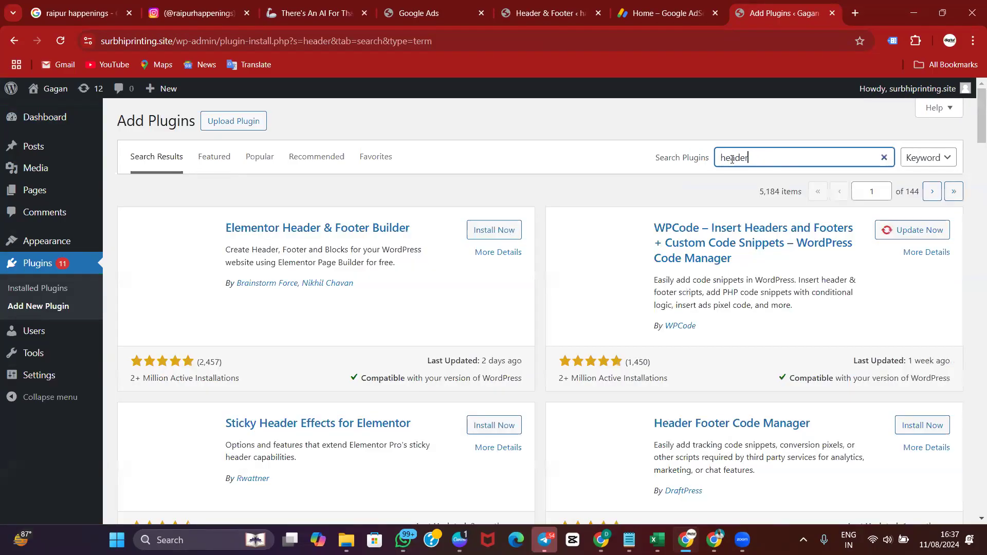
click(916, 230)
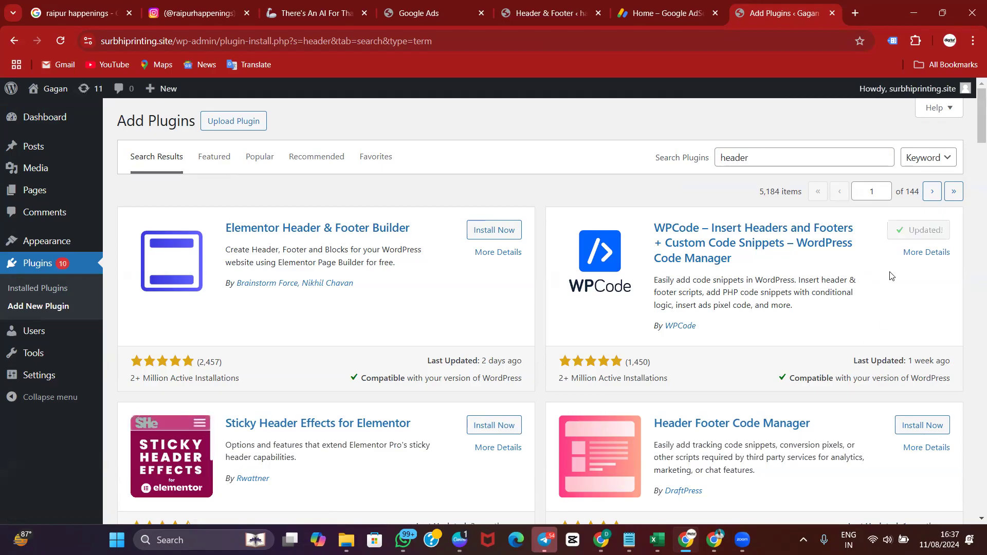
click(728, 254)
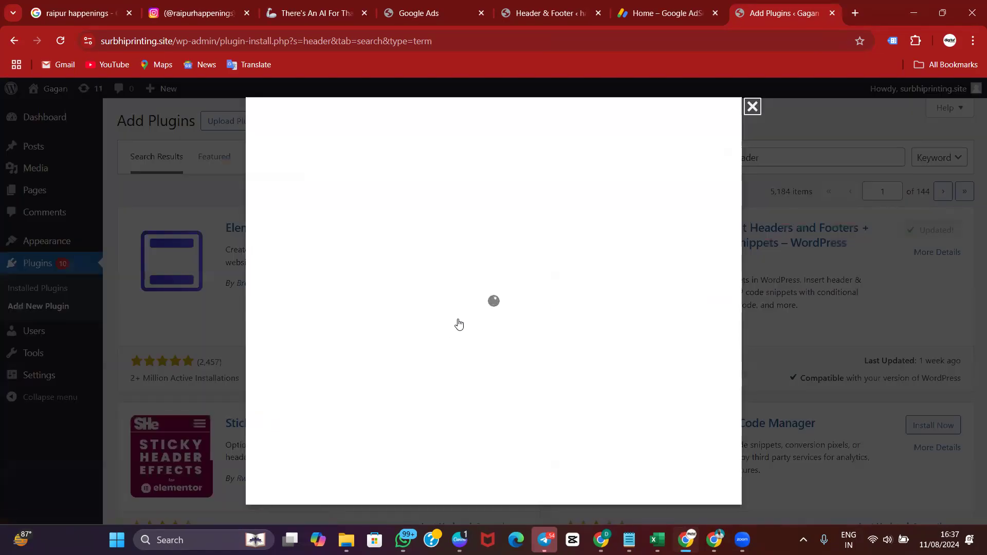
click(703, 485)
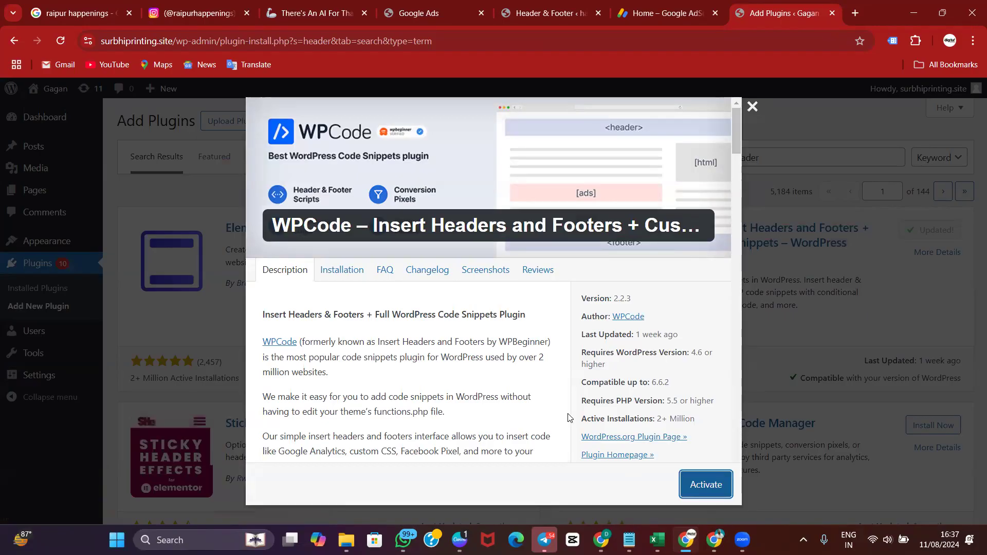
click(705, 485)
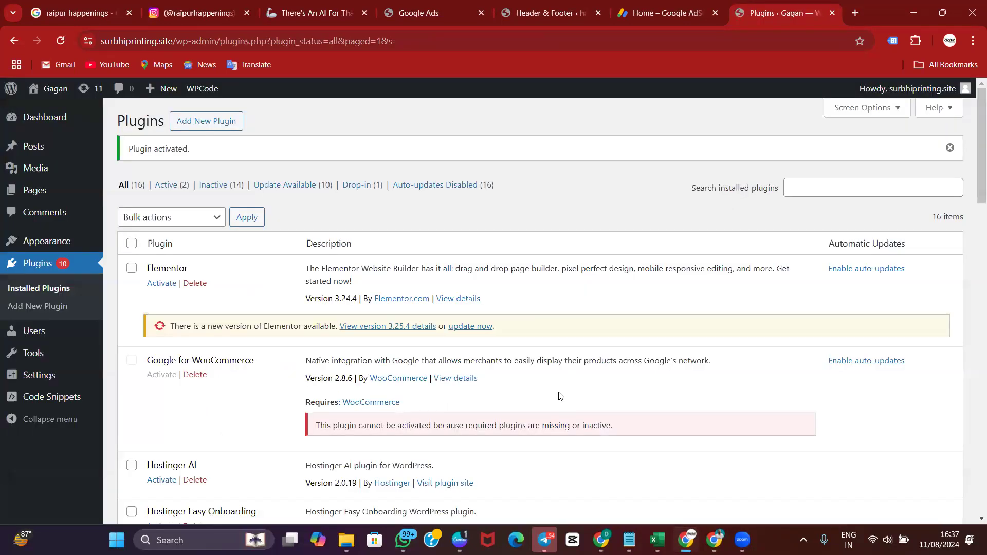
click(50, 398)
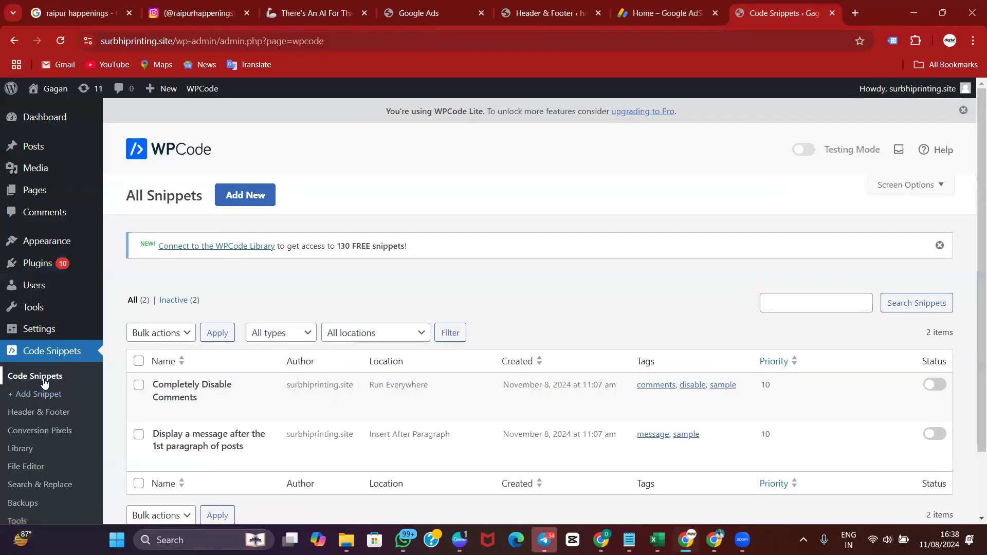
Open WPCode's Global Header and Footer page and begin adding another site in AdSense.
click(41, 419)
click(629, 13)
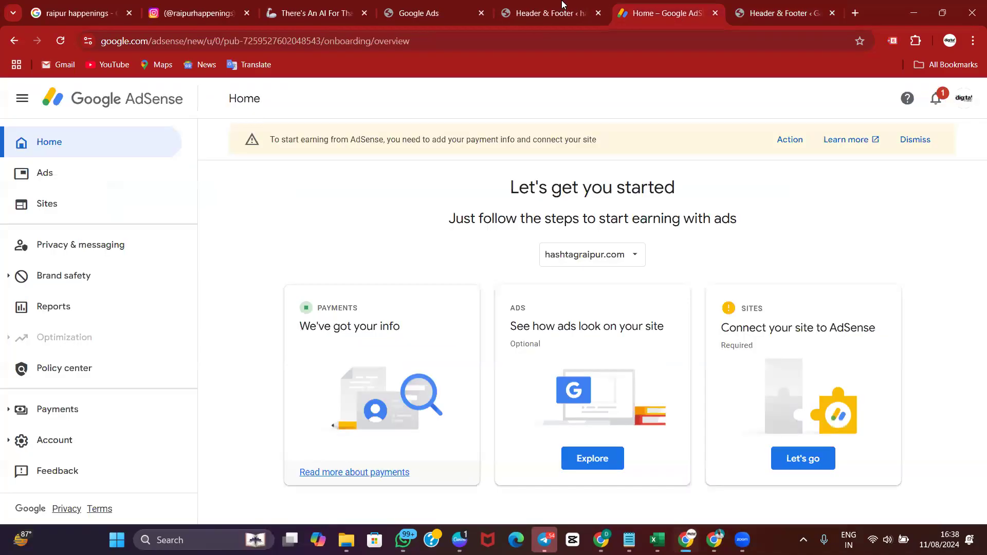
click(584, 262)
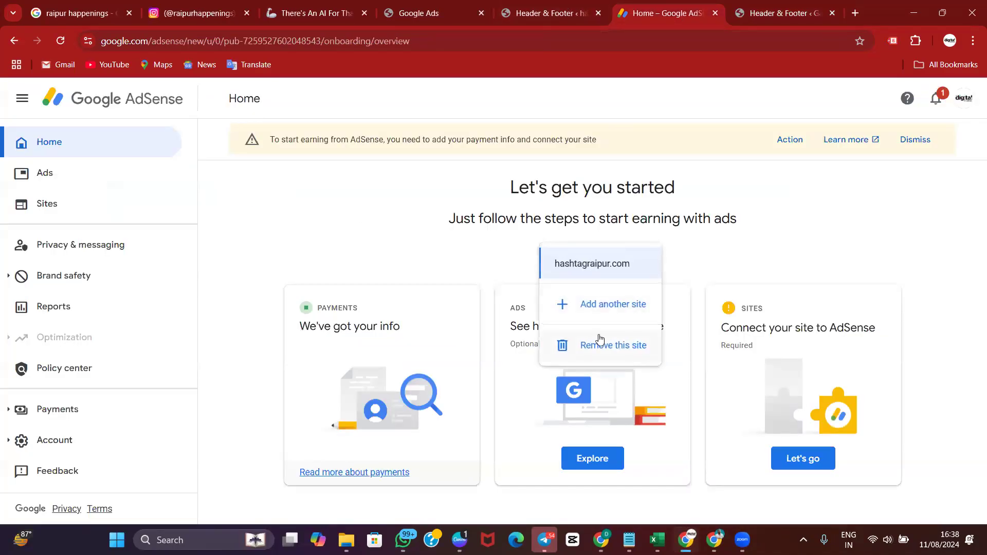
click(597, 307)
Copy the surbhiprinting.site base address and save it as a new AdSense site.
click(748, 6)
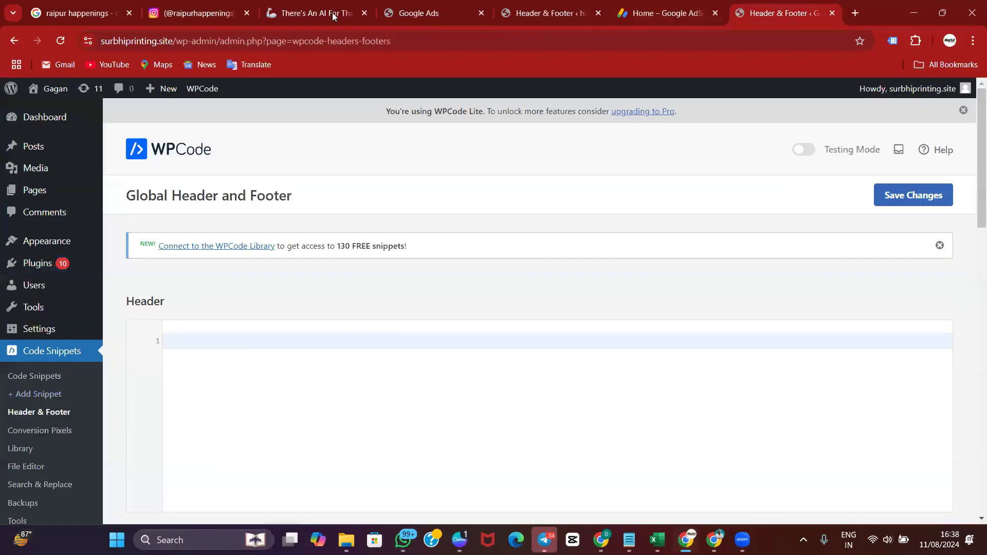
click(145, 44)
click(188, 42)
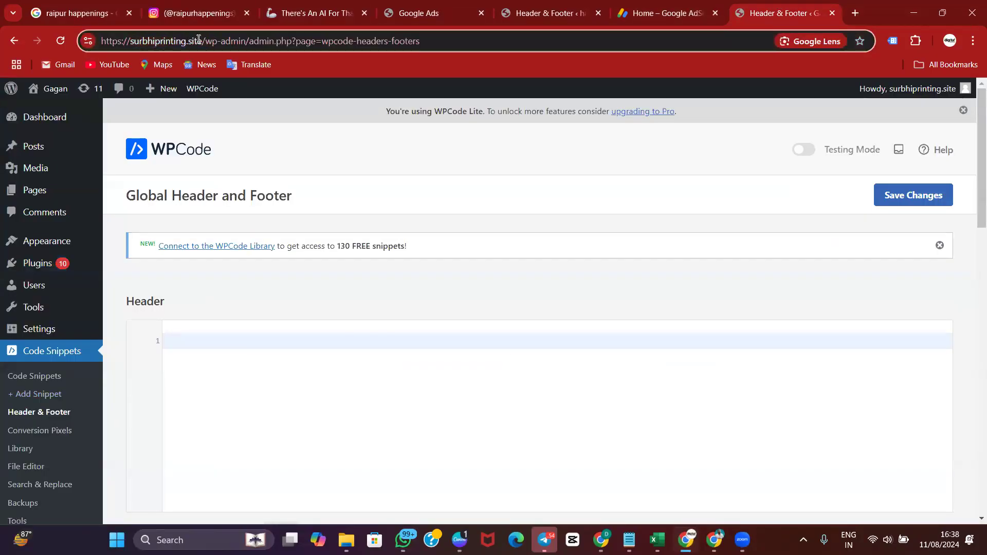
drag(199, 41, 20, 44)
click(201, 42)
drag(203, 42, 6, 34)
key(ctrl+c)
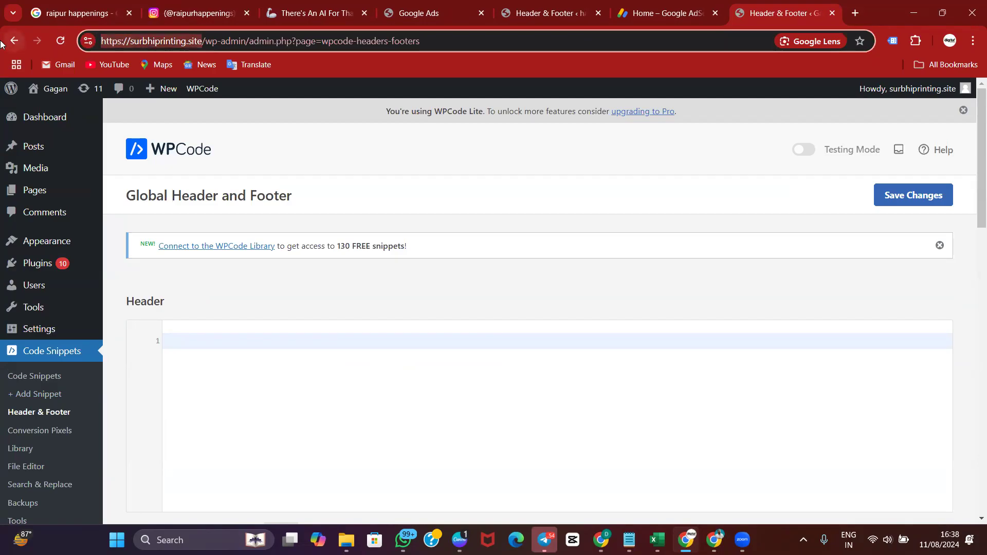
click(660, 13)
key(ctrl+v)
click(567, 350)
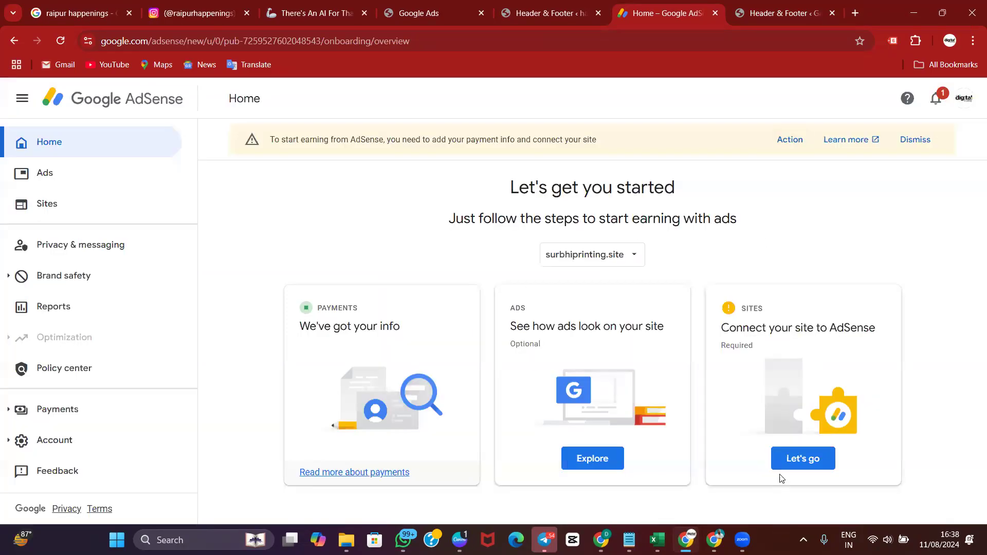
Copy surbhiprinting.site's AdSense code and save it into WPCode's header.
click(788, 462)
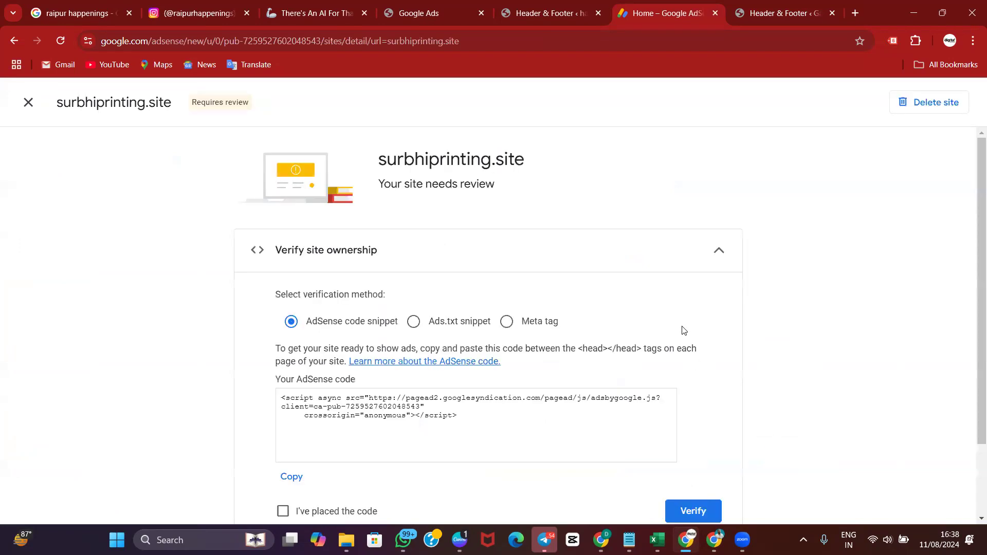
click(291, 477)
click(767, 4)
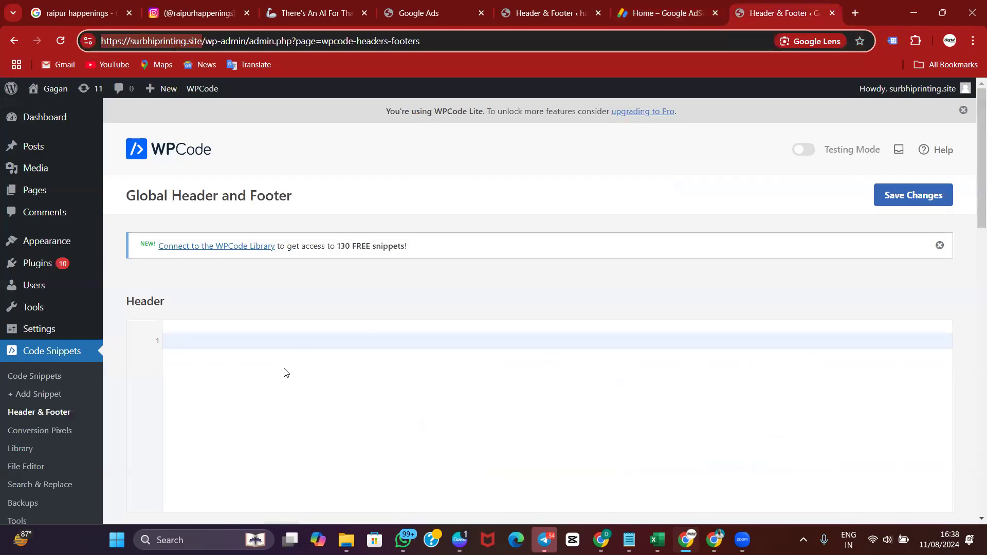
key(ctrl+v)
click(879, 200)
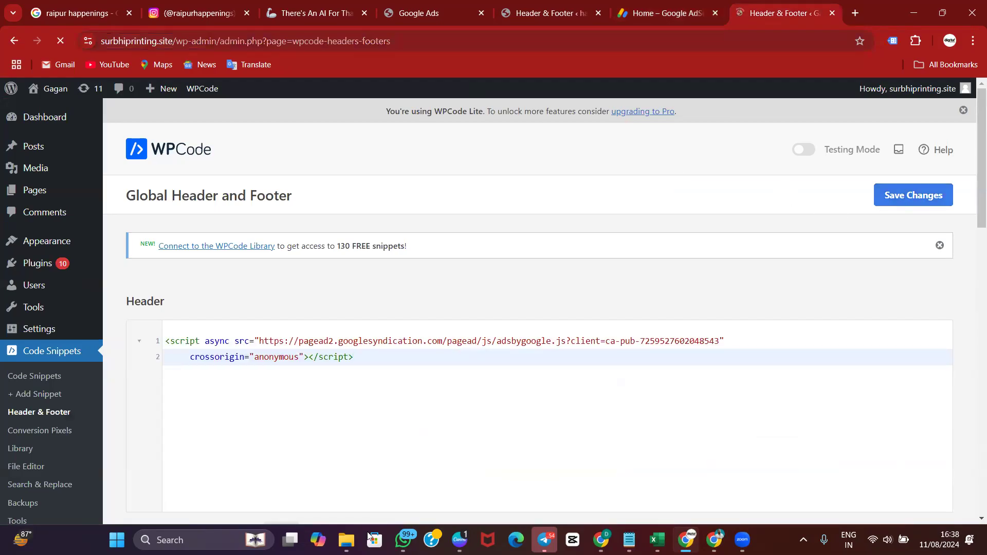
Mark the code as placed, verify surbhiprinting.site's ownership, and request a site review.
key(ctrl+shift+Tab)
click(314, 509)
scroll(614, 474, down, 2)
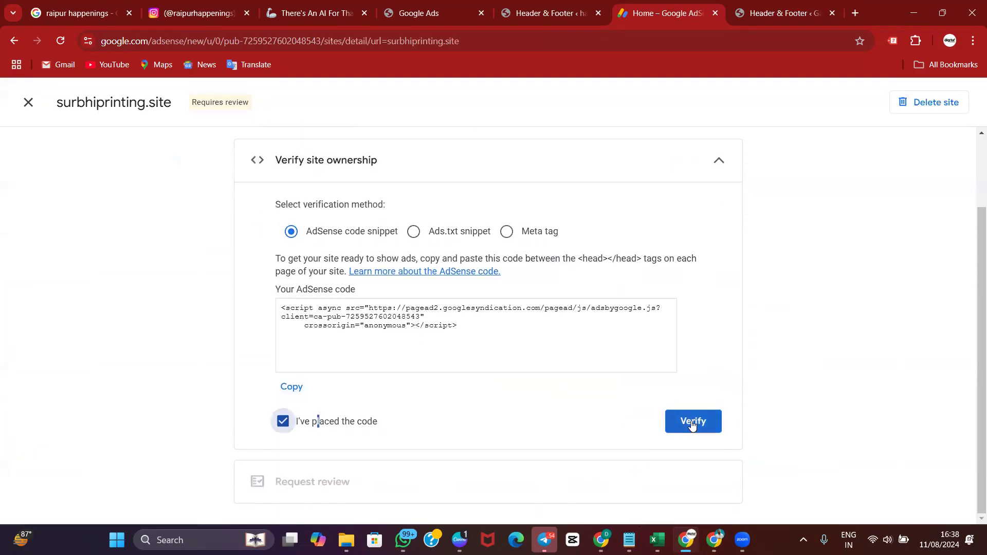
click(692, 422)
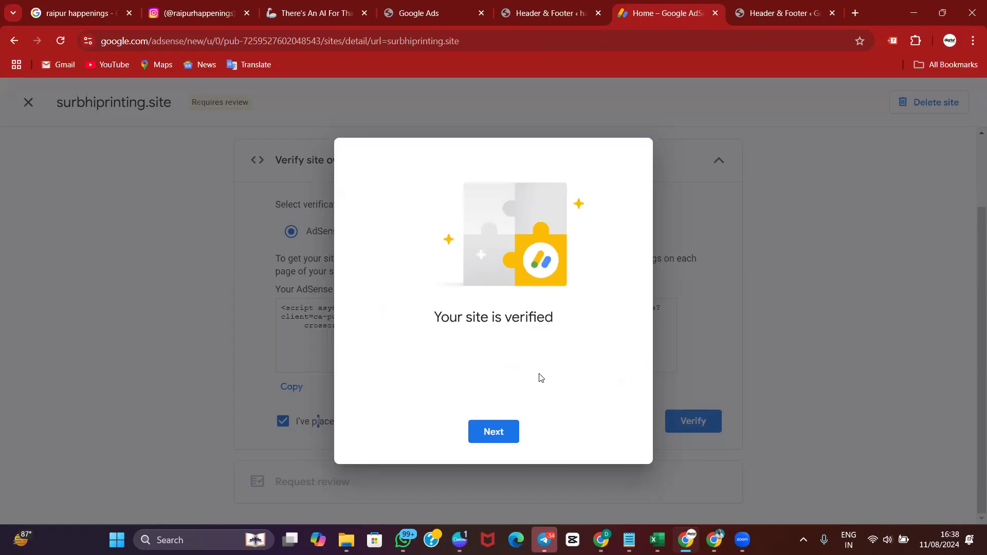
click(494, 431)
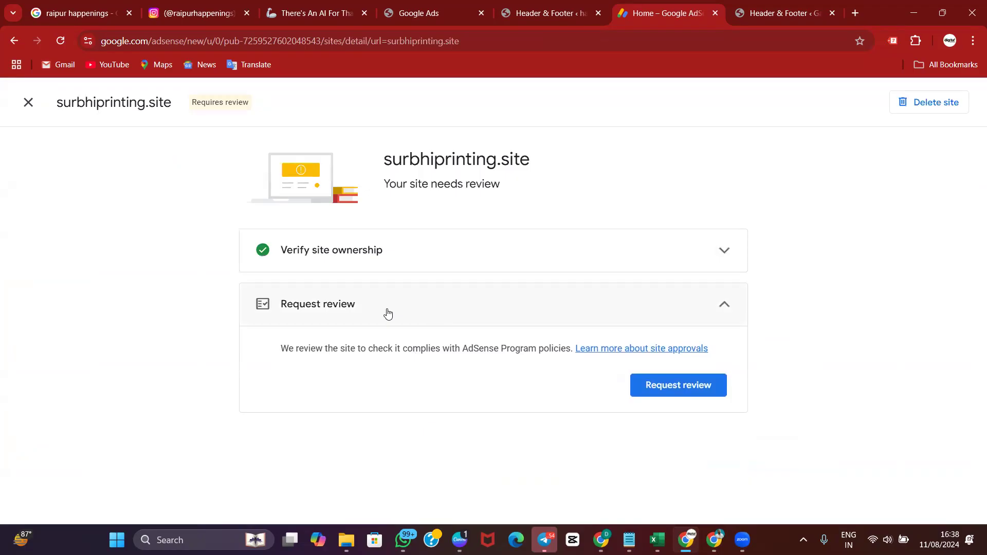
click(637, 384)
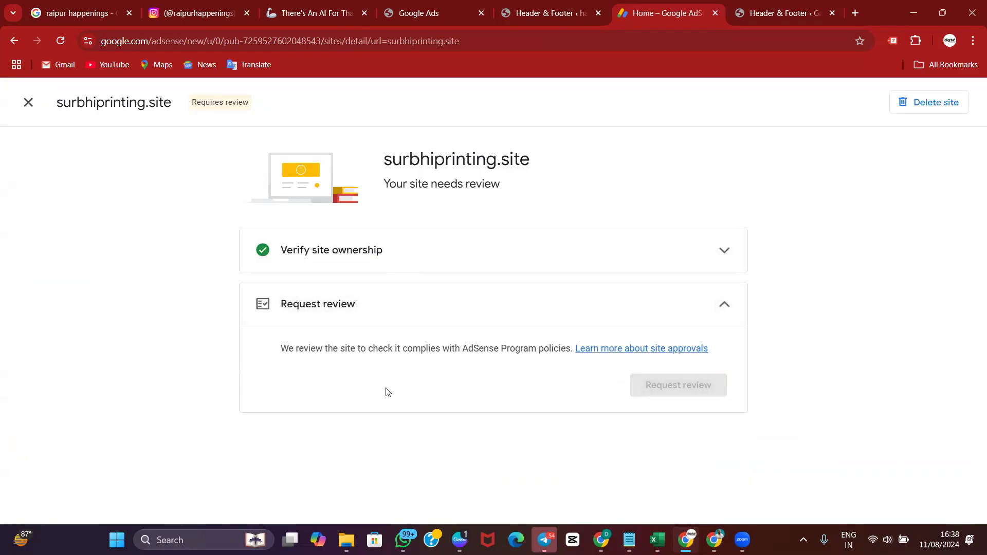
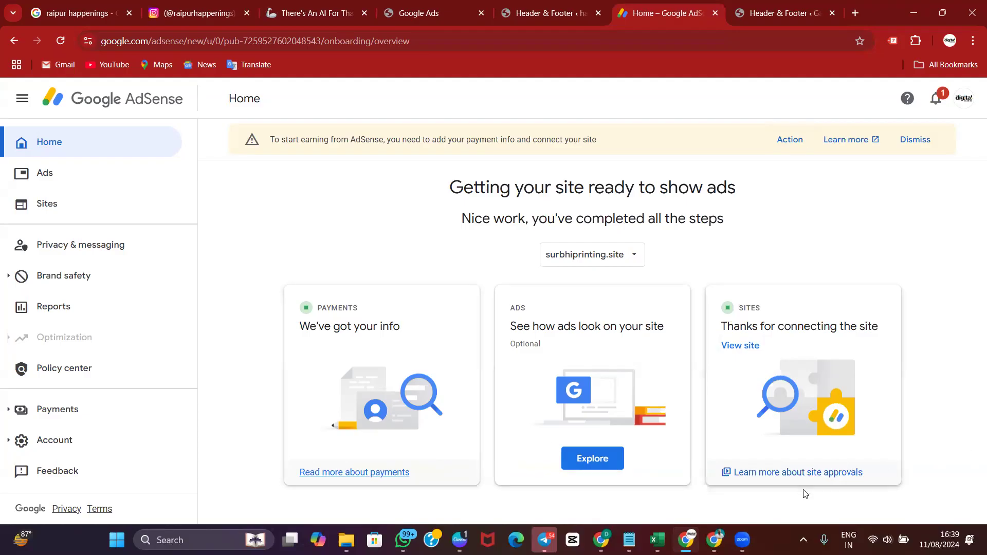
Watch the AdSense site-approval guide video, skipping ahead to Best Practice 1, then close it.
click(784, 471)
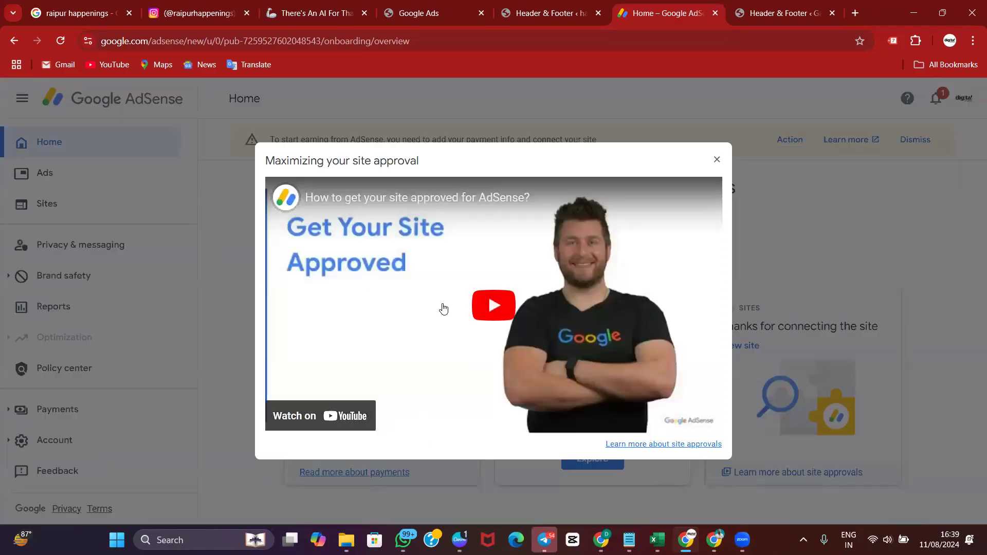
click(492, 309)
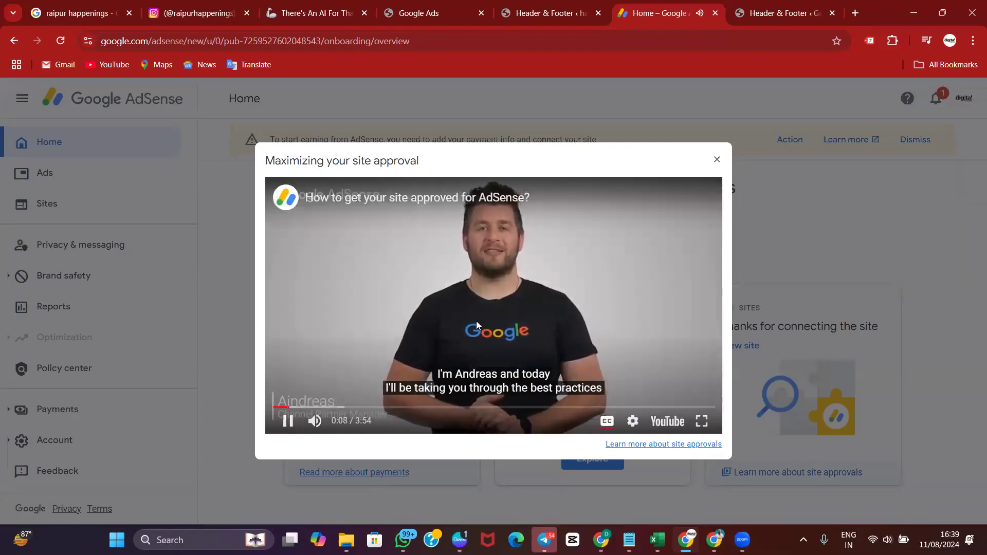
click(364, 407)
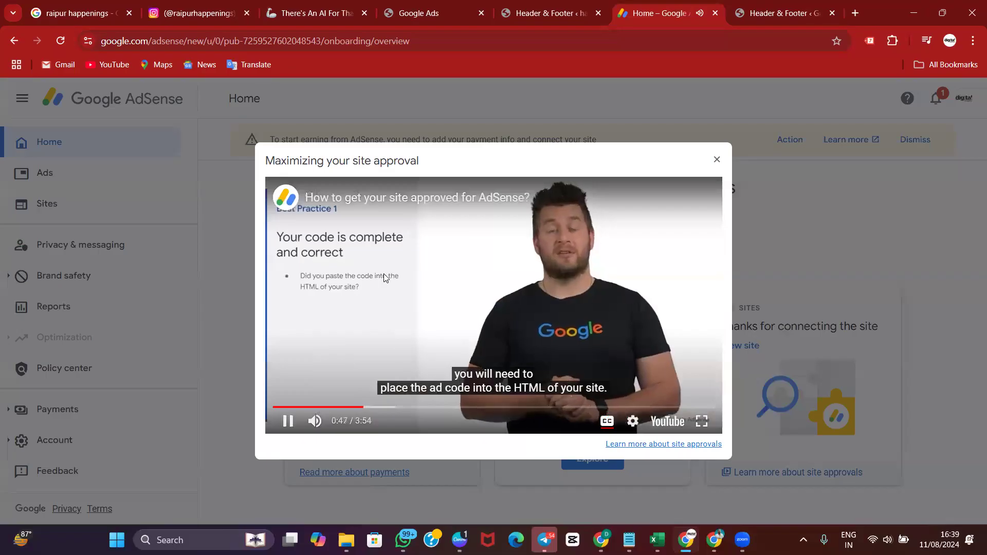
click(716, 159)
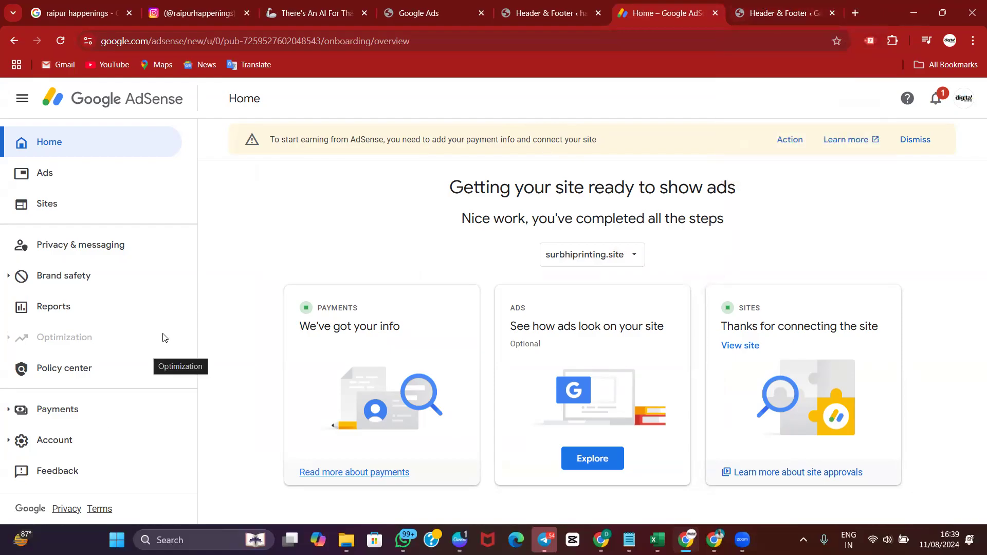
Open AdSense Reports from the Payments sidebar, dismiss the welcome popup, and go to the Header & Footer tab.
click(99, 415)
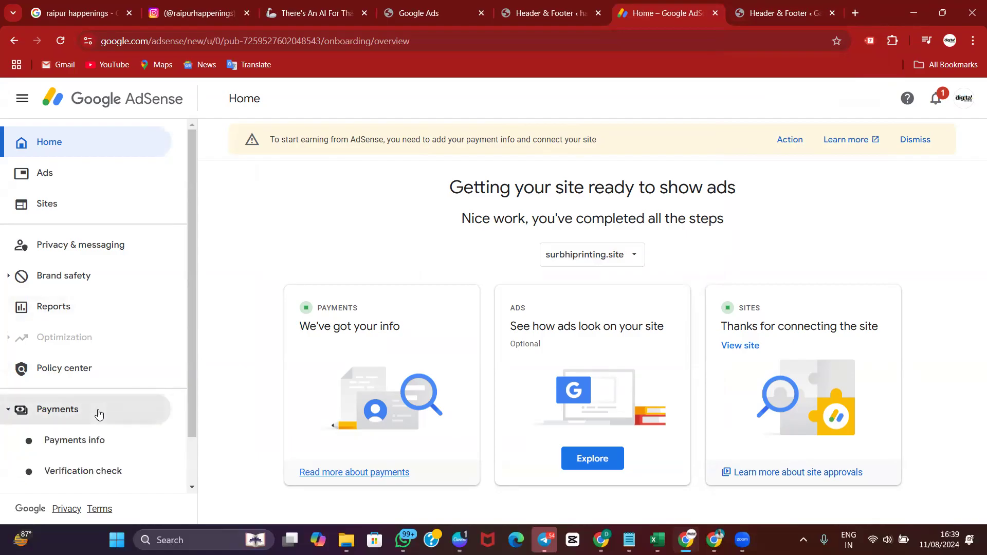
scroll(98, 426, down, 1)
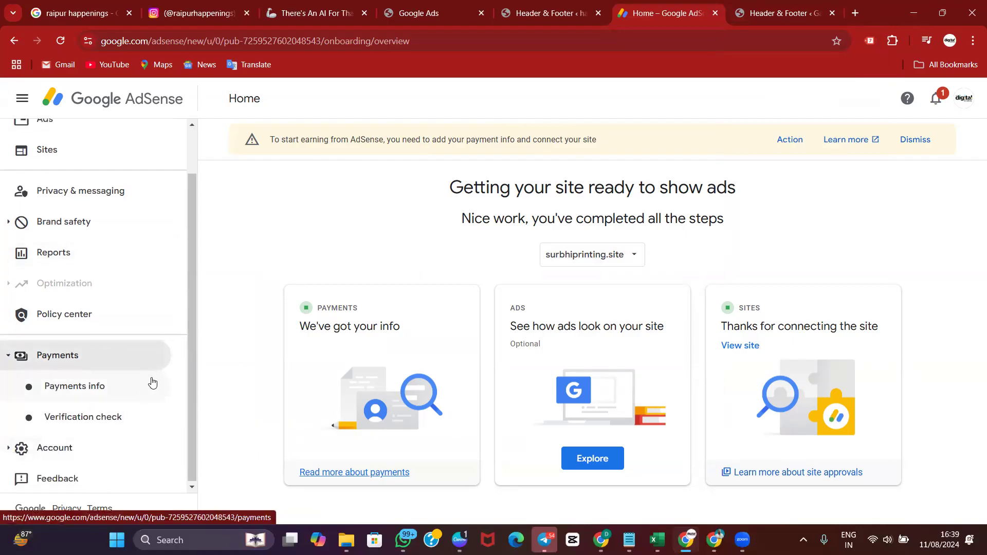
scroll(150, 380, up, 1)
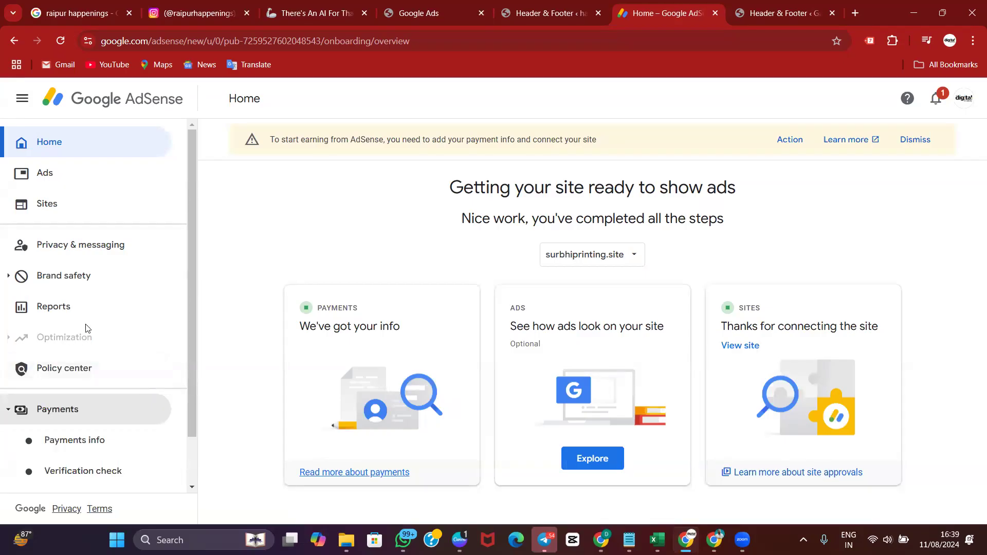
click(31, 313)
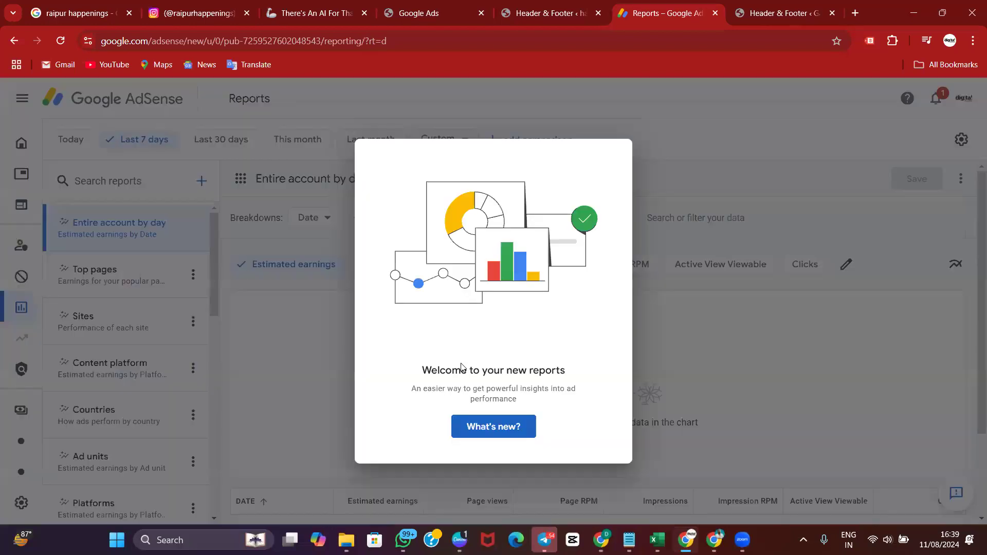
click(505, 433)
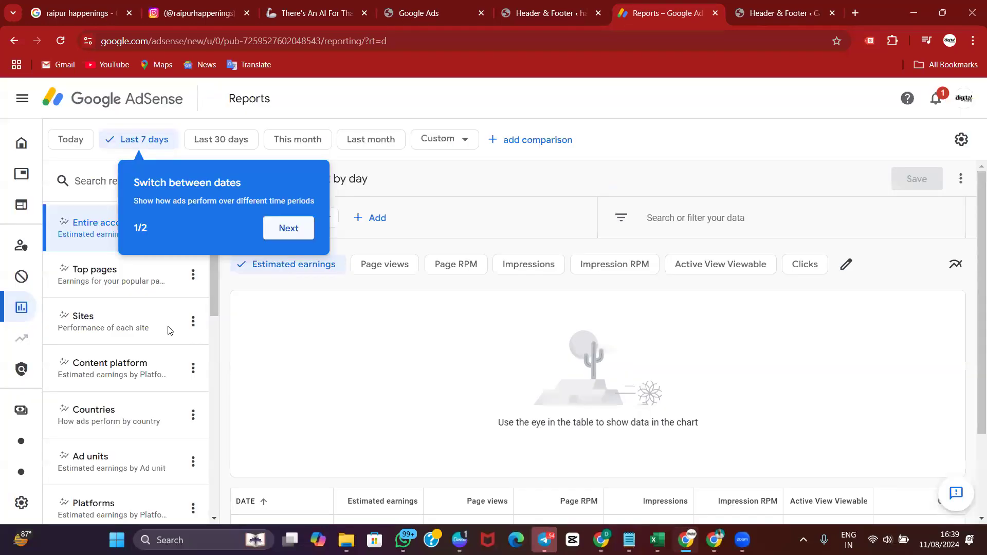
click(545, 7)
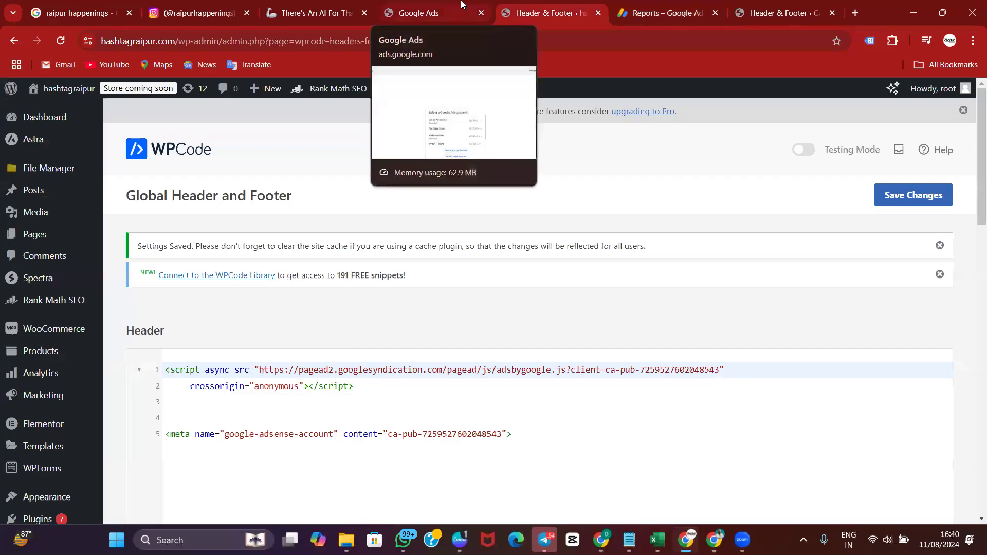
Close both Header & Footer tabs and the AdSense Reports tab, returning to the Google Ads account chooser.
mouse_move(921, 93)
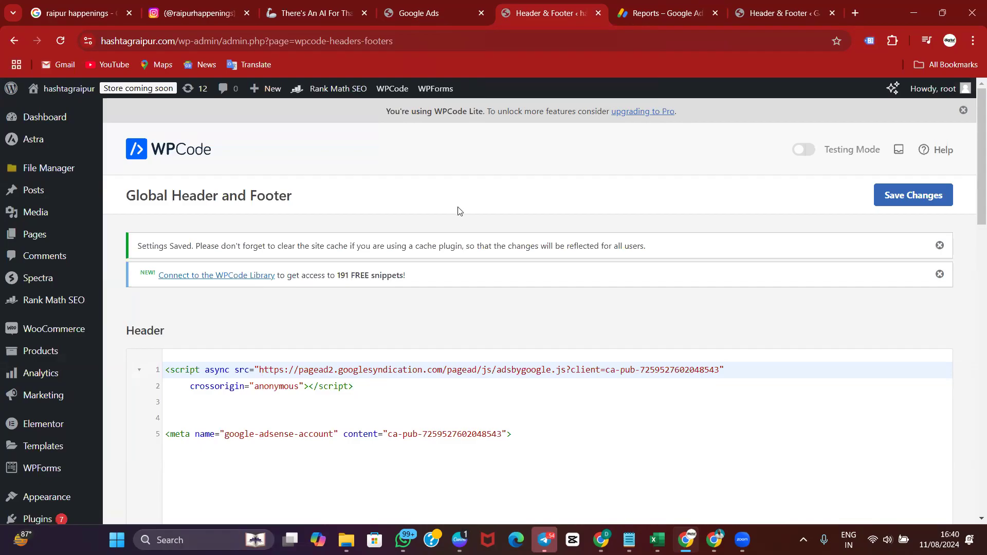
click(598, 12)
click(597, 13)
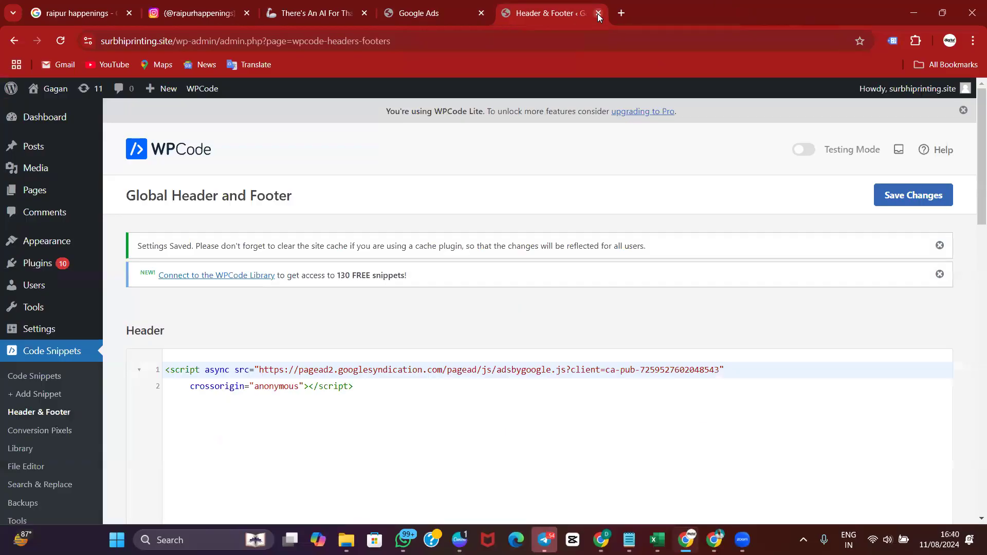
click(598, 13)
click(390, 9)
click(517, 12)
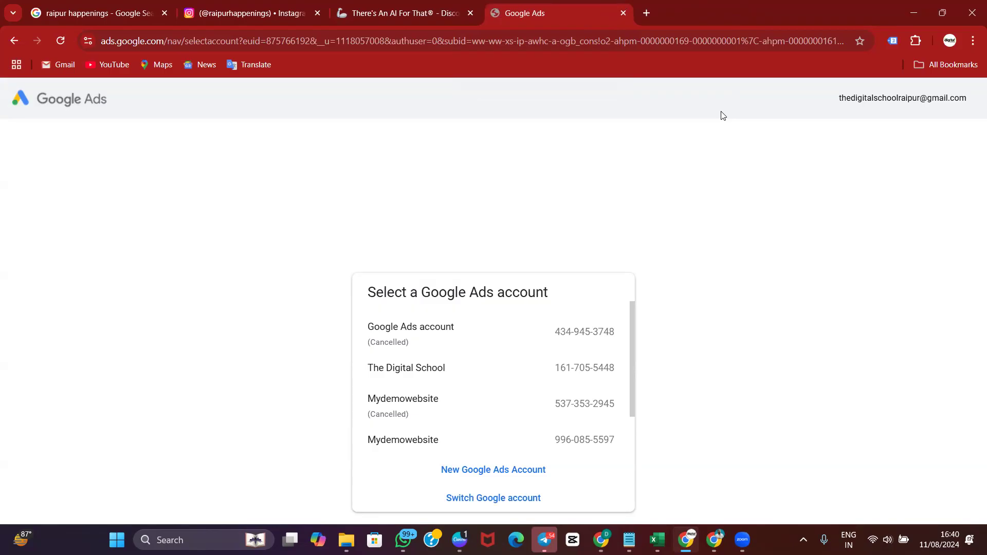
Pick the business Google Ads account and start a brand-new campaign.
click(411, 366)
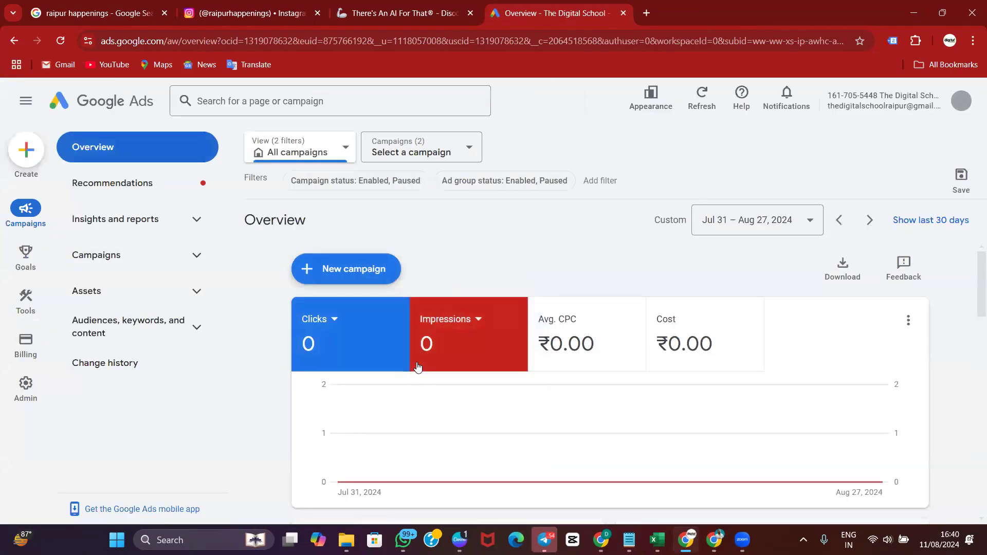
click(337, 268)
click(338, 274)
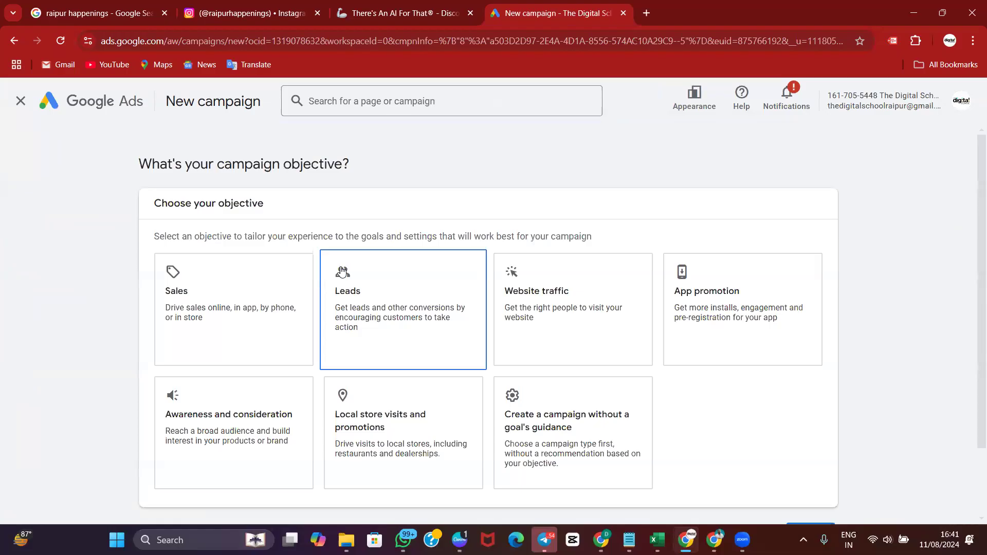
Choose no goal guidance and the Display campaign type, keeping the default conversion goals.
click(613, 423)
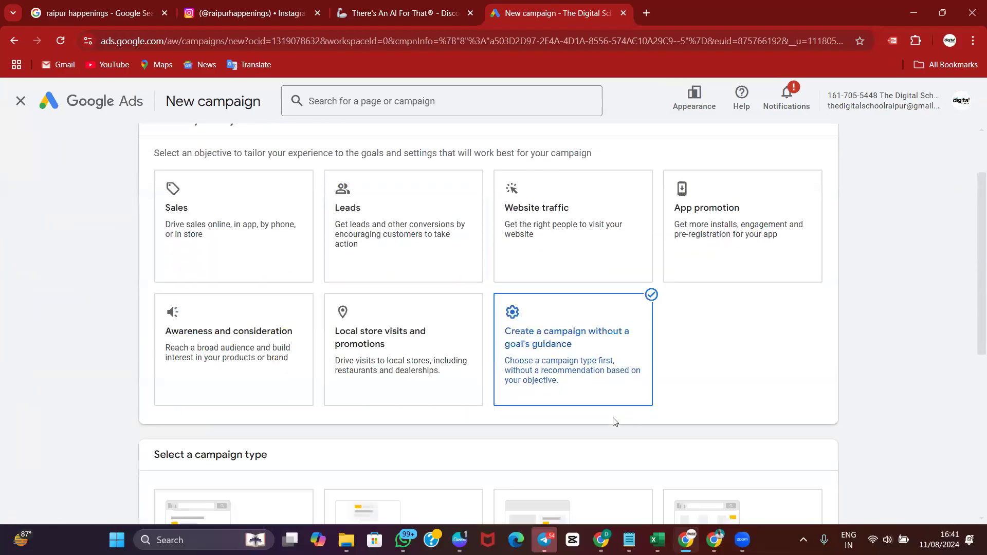
scroll(755, 319, down, 3)
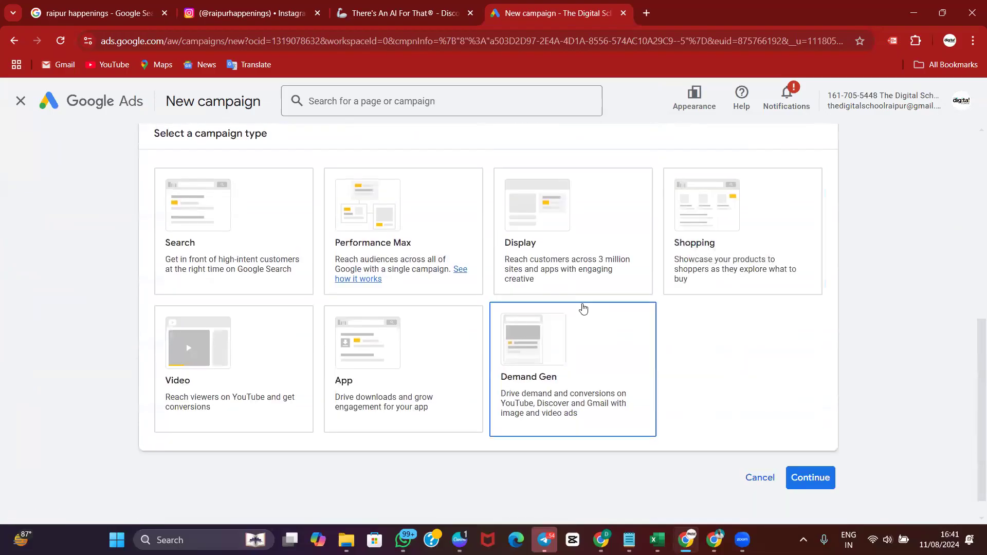
click(531, 205)
scroll(532, 206, down, 5)
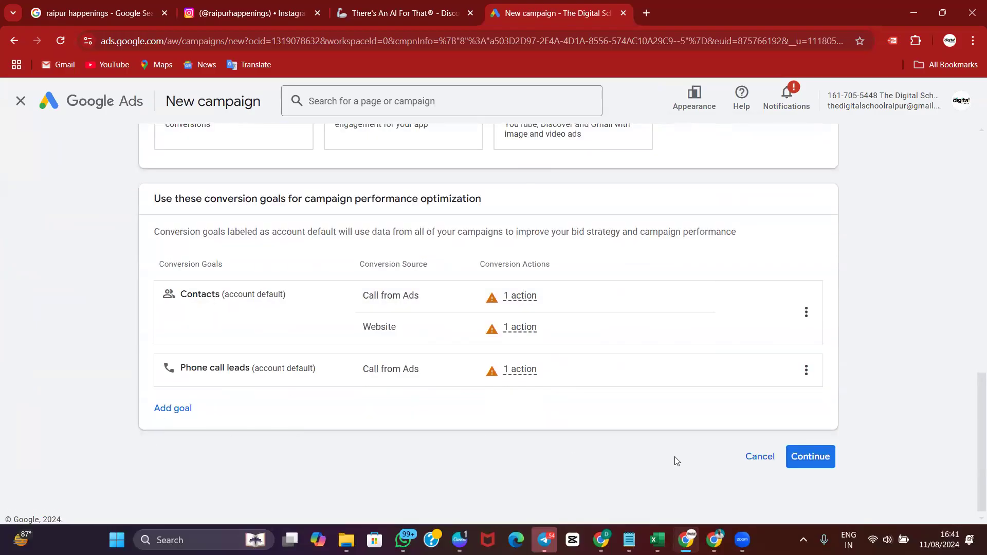
click(828, 456)
scroll(468, 333, down, 1)
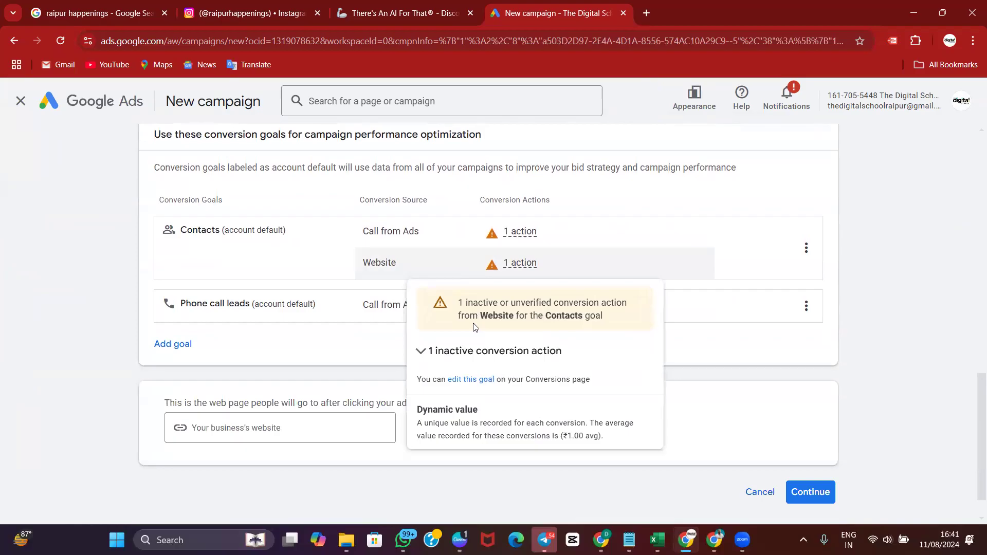
click(309, 426)
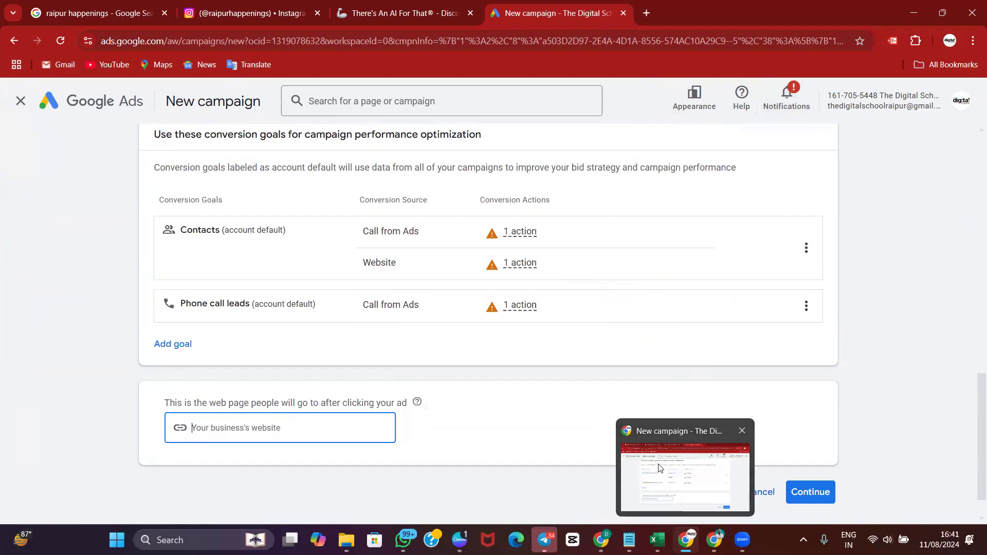
Copy the surbhiprinting.site address from a new tab and paste it as the landing page.
click(646, 13)
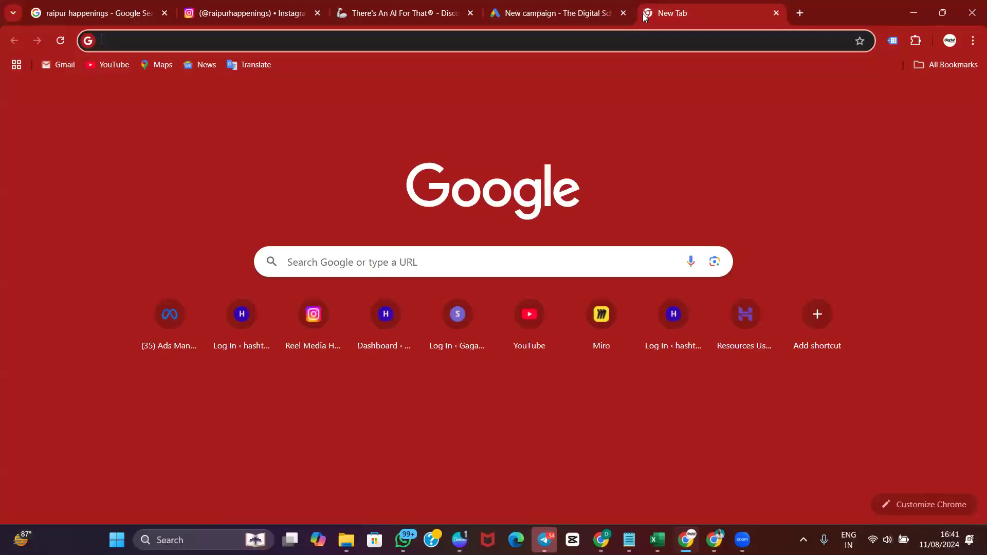
text(s)
key(Right)
key(ctrl+a)
key(ctrl+c)
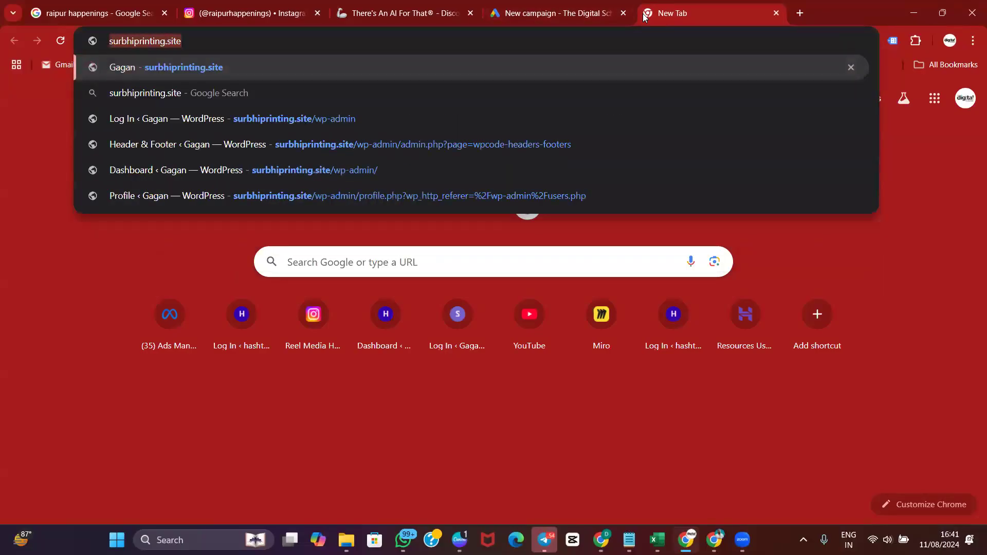
click(546, 16)
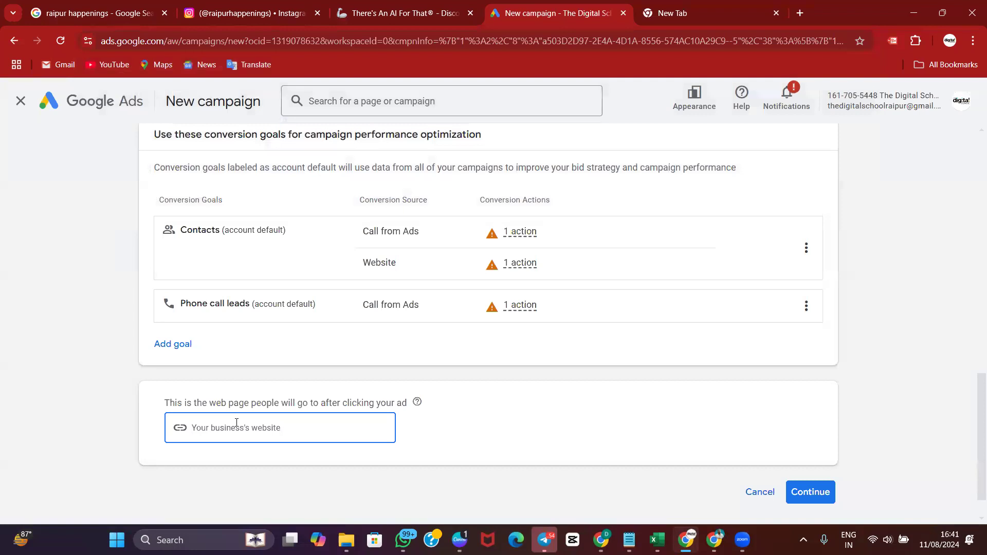
key(ctrl+v)
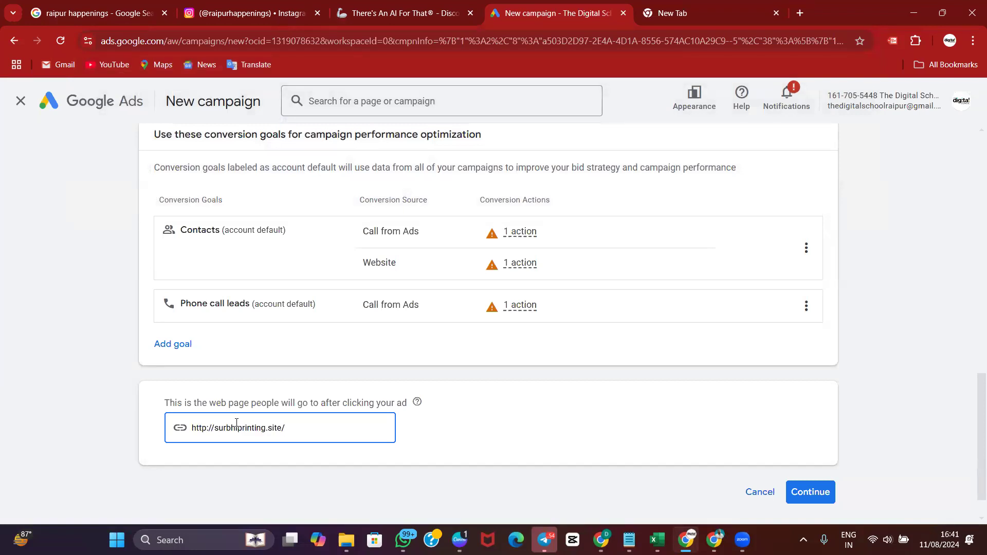
scroll(237, 422, up, 5)
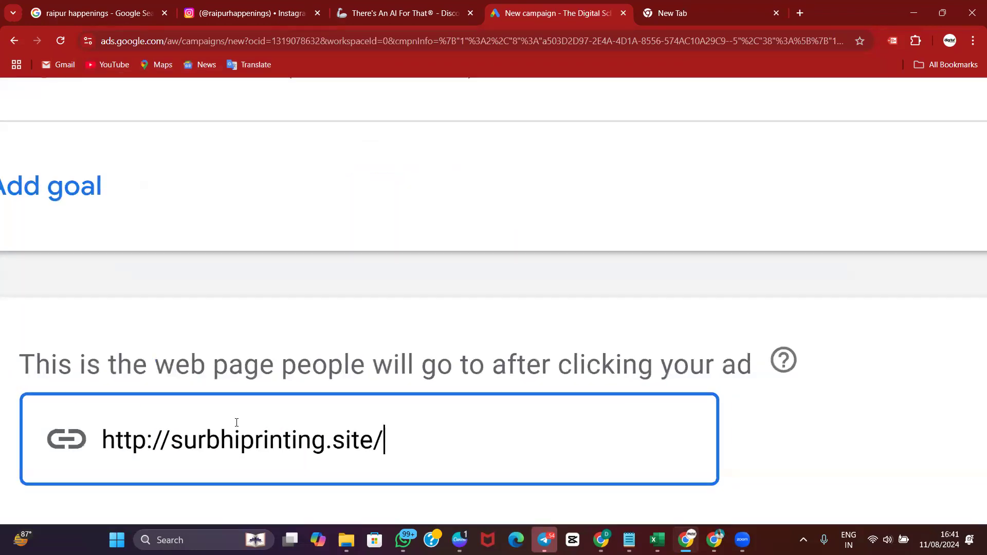
double_click(180, 376)
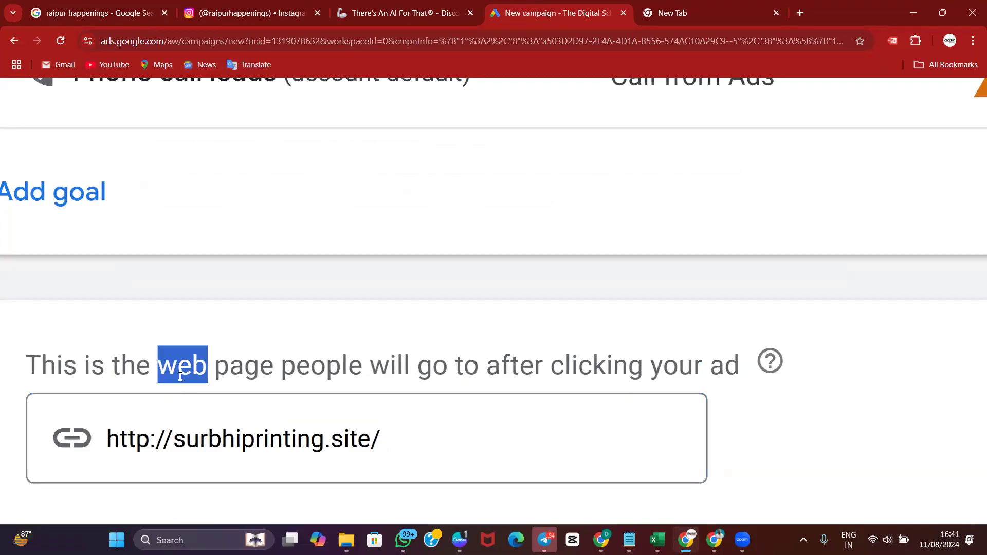
triple_click(180, 377)
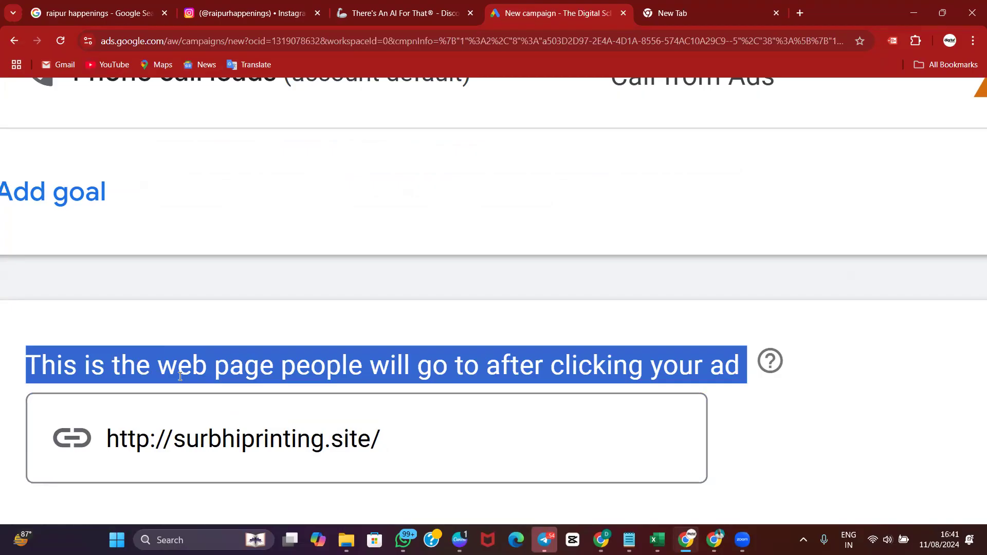
ctrl+scroll(180, 376, down, 5)
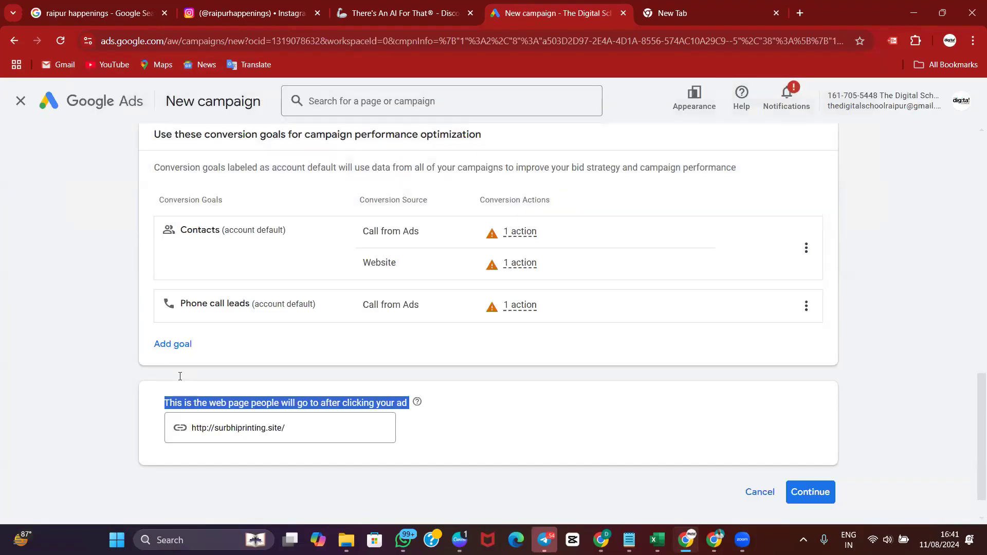
Keep the campaign name Display-2 and start a new campaign instead of the saved draft.
click(824, 492)
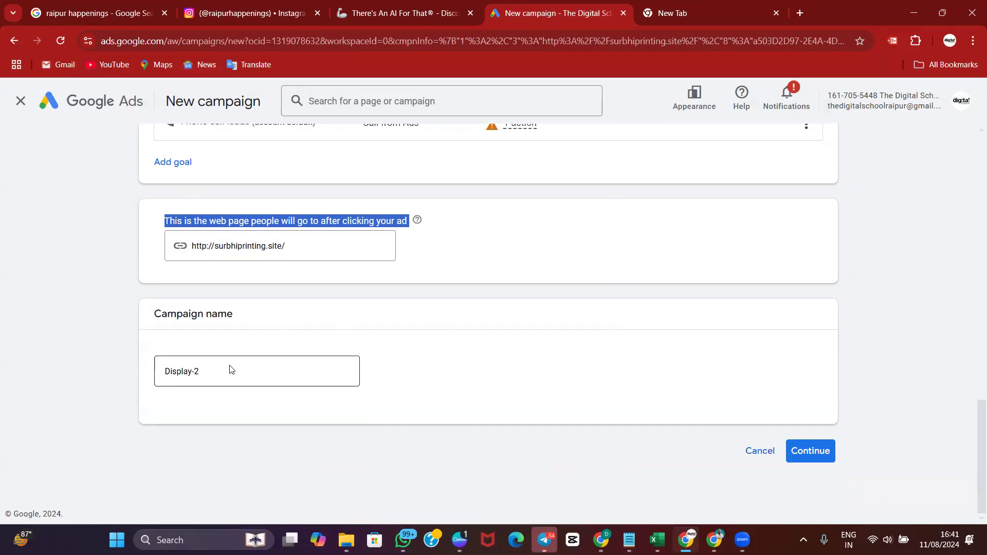
click(232, 369)
click(809, 450)
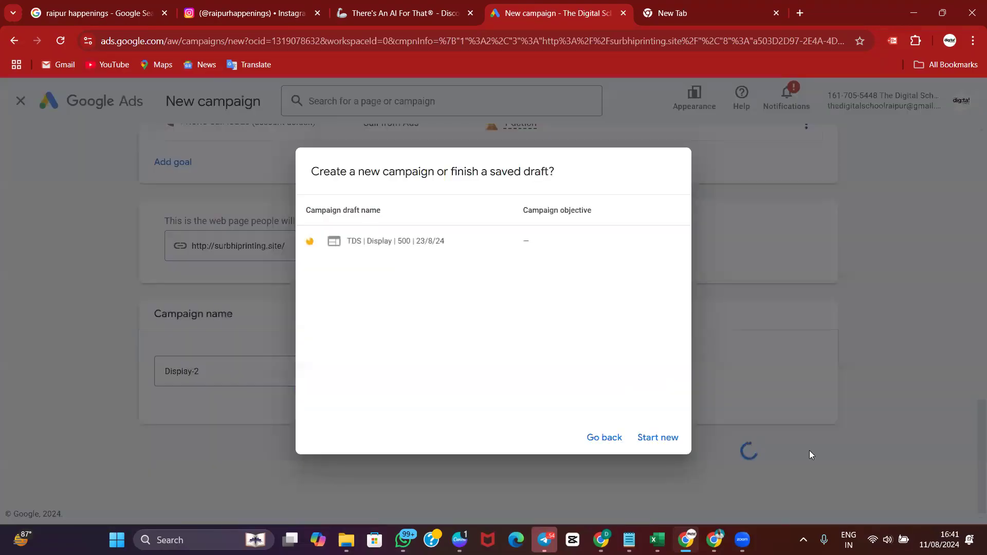
click(657, 437)
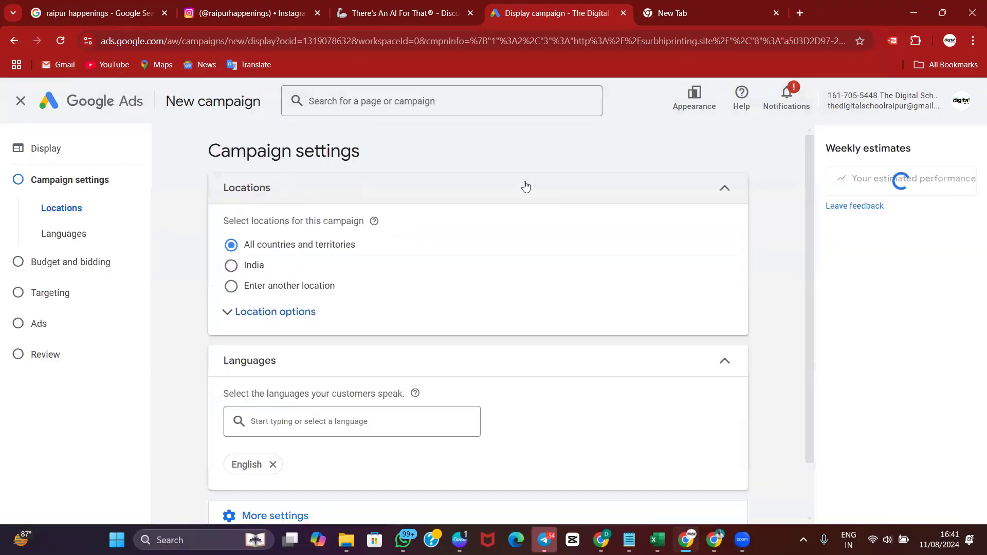
Target Raipur, Chhattisgarh, India as the campaign location instead of all countries.
scroll(216, 277, down, 2)
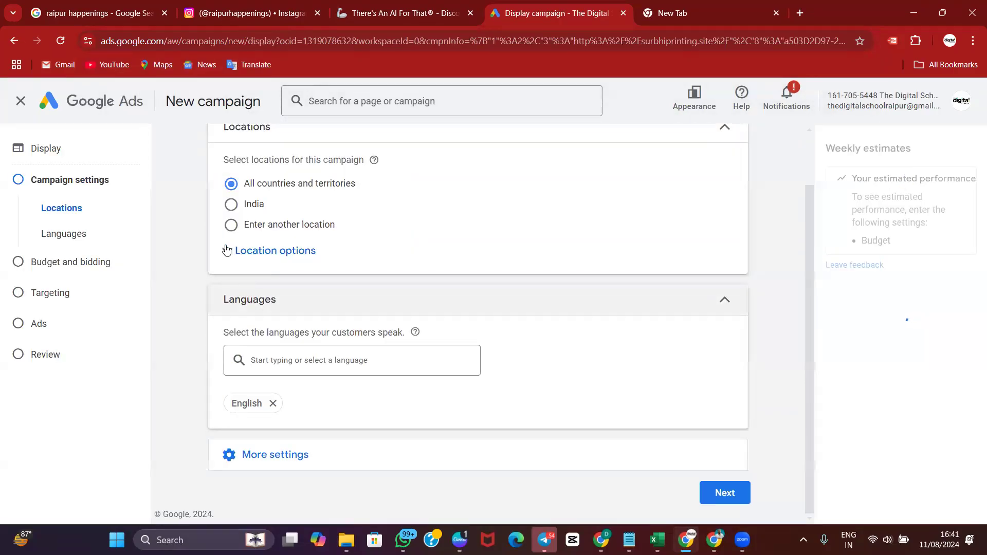
click(237, 248)
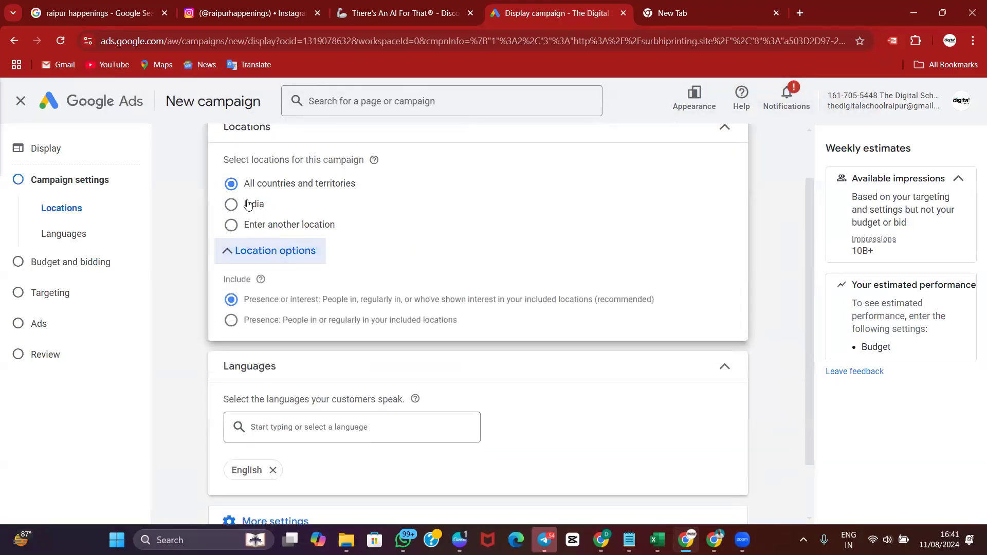
click(249, 224)
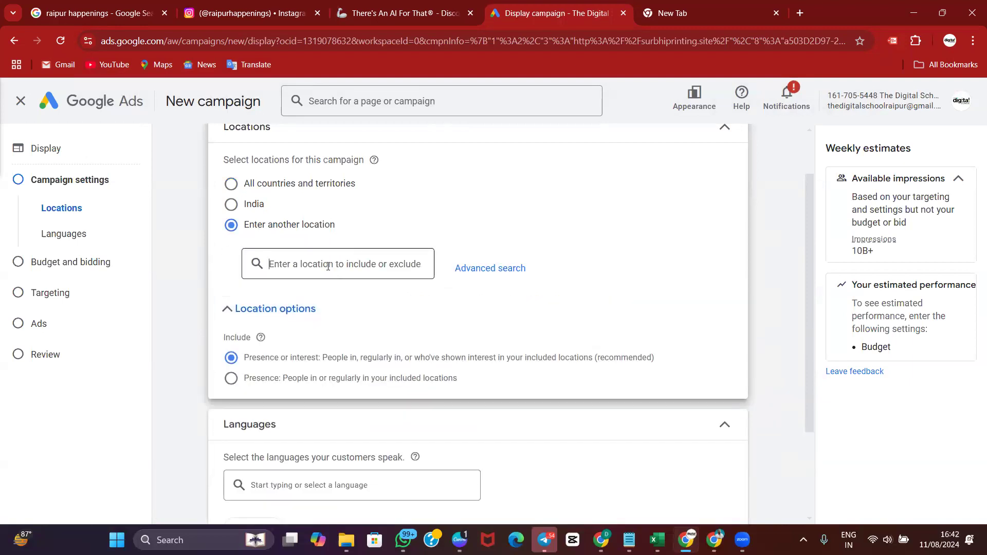
text(rasiput)
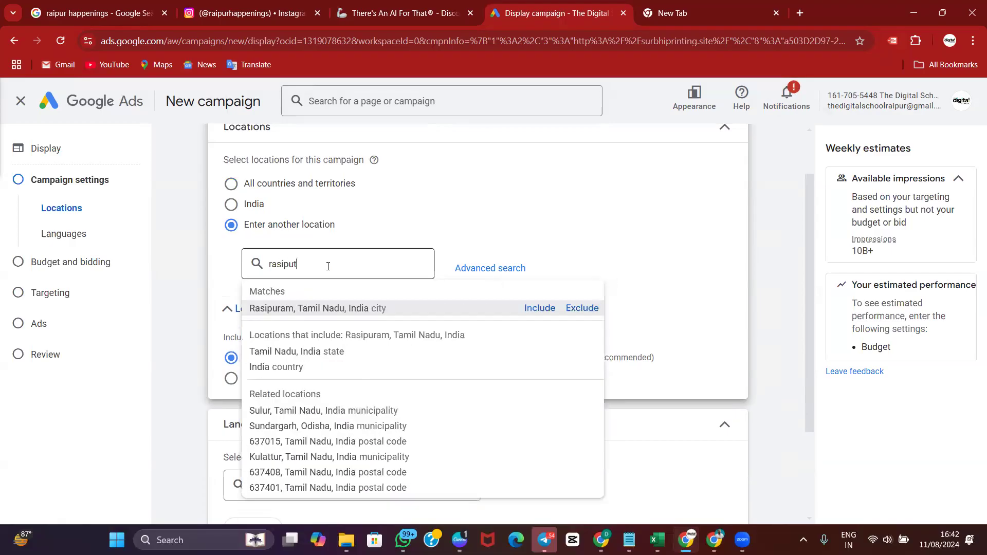
key(BackSpace)
key(BackSpace)
key(BackSpace)
key(BackSpace)
key(BackSpace)
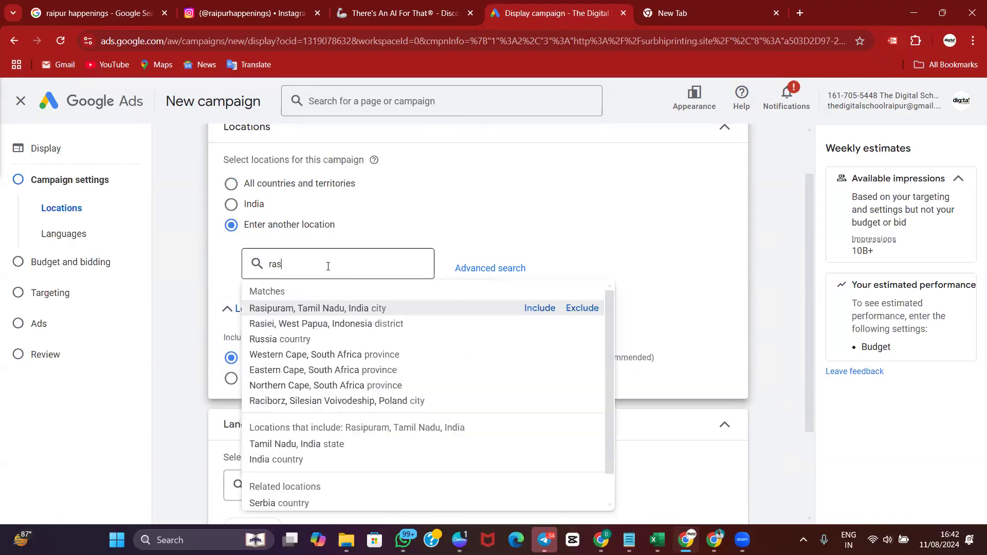
text(ipur)
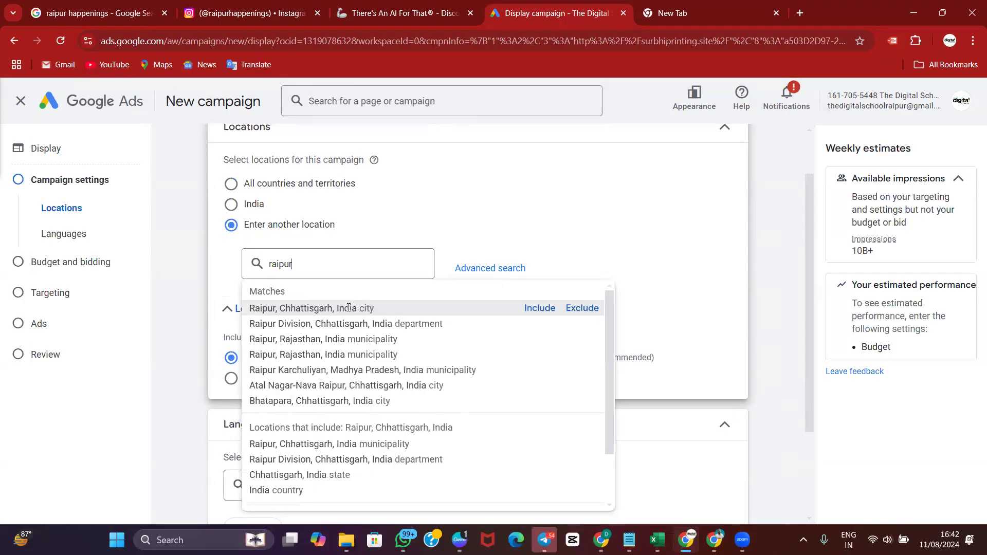
click(348, 308)
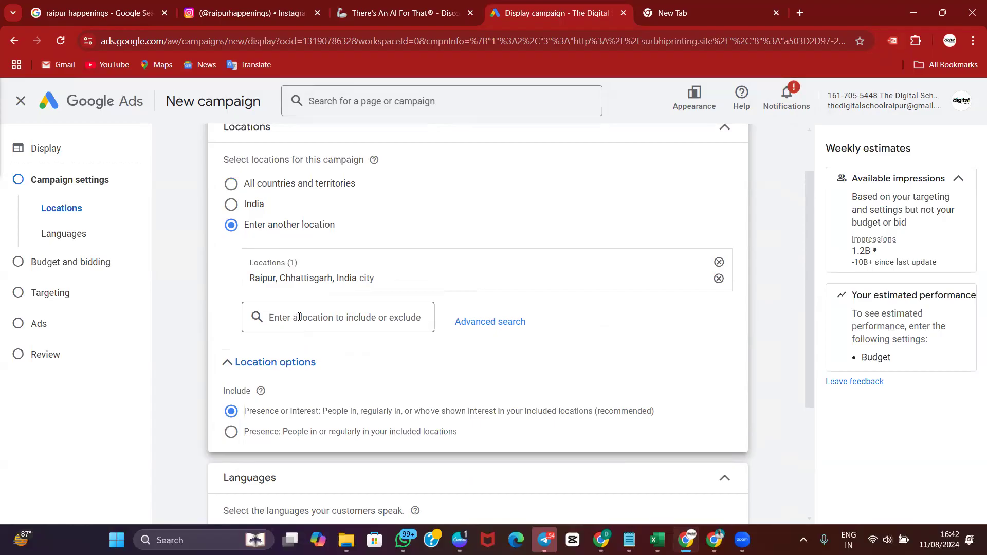
scroll(318, 329, down, 3)
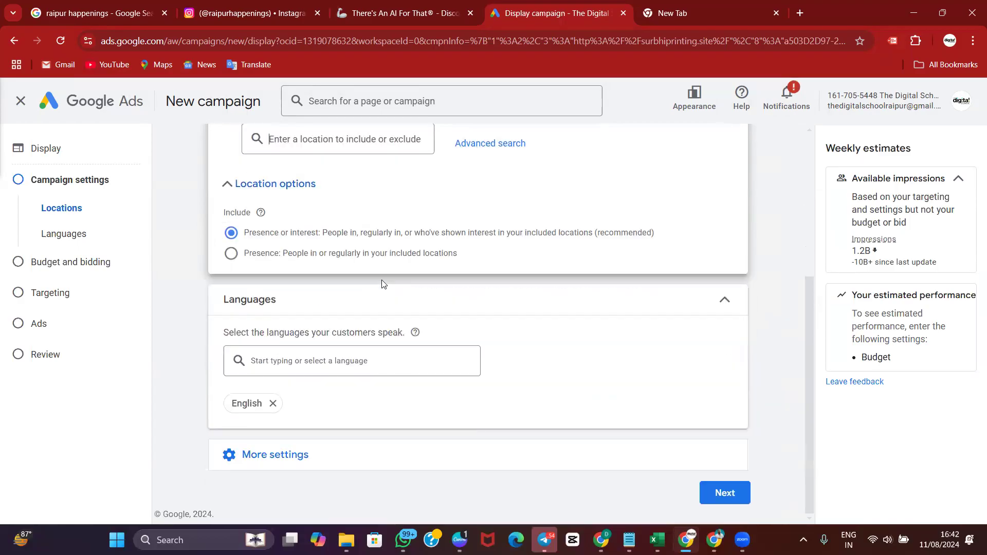
Remove English so all languages are targeted, and expand More settings.
click(273, 403)
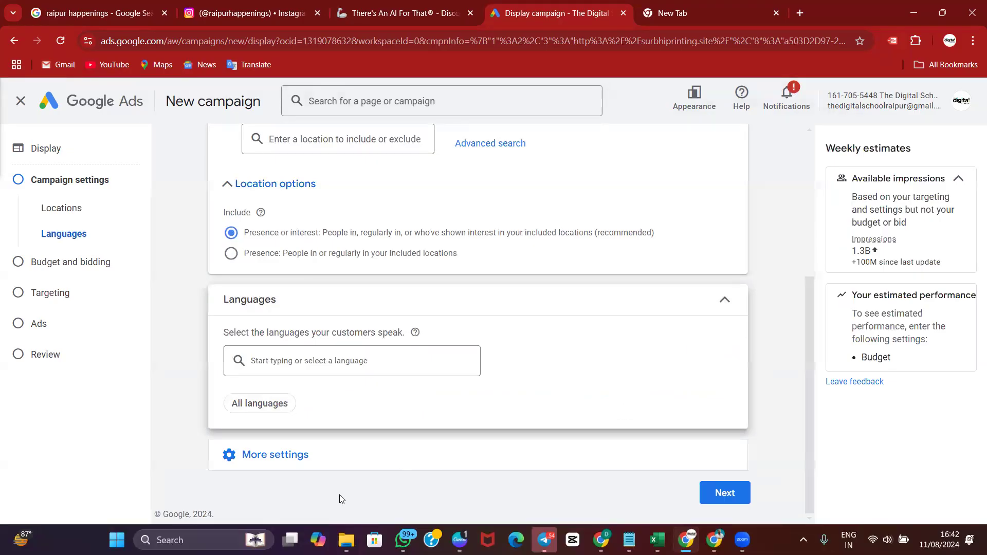
click(288, 458)
scroll(403, 346, down, 4)
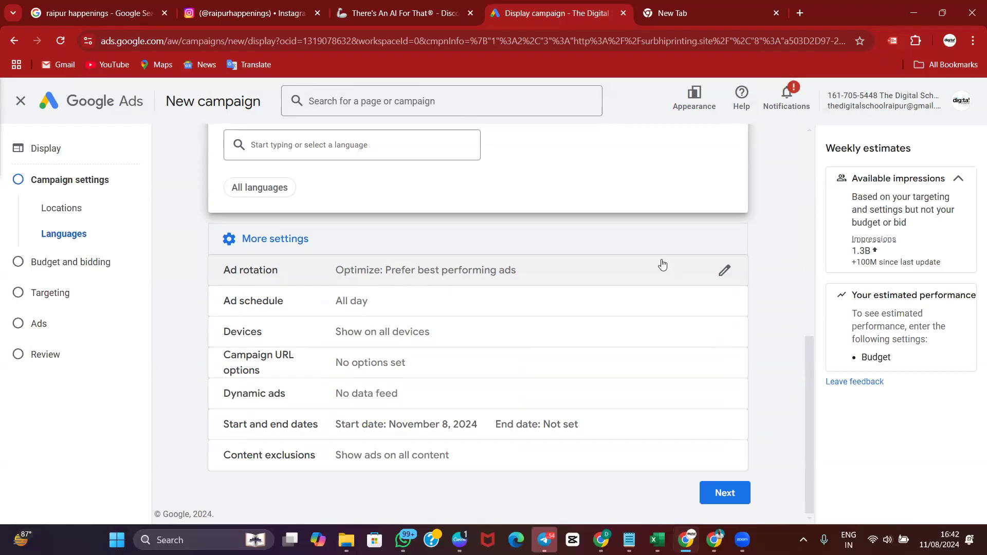
Keep ad rotation at Optimize: Prefer best performing ads after trying Do not optimize.
click(724, 270)
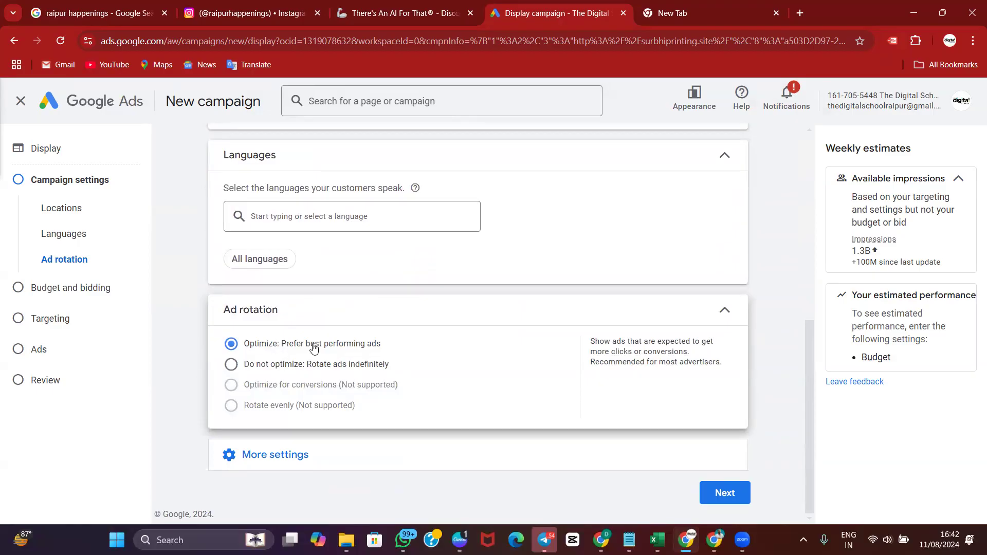
click(231, 365)
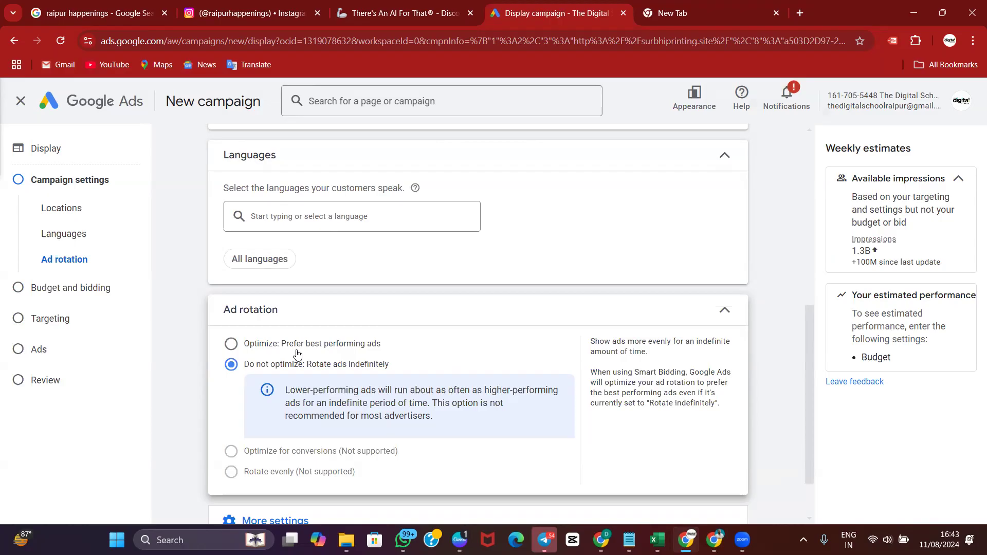
click(285, 348)
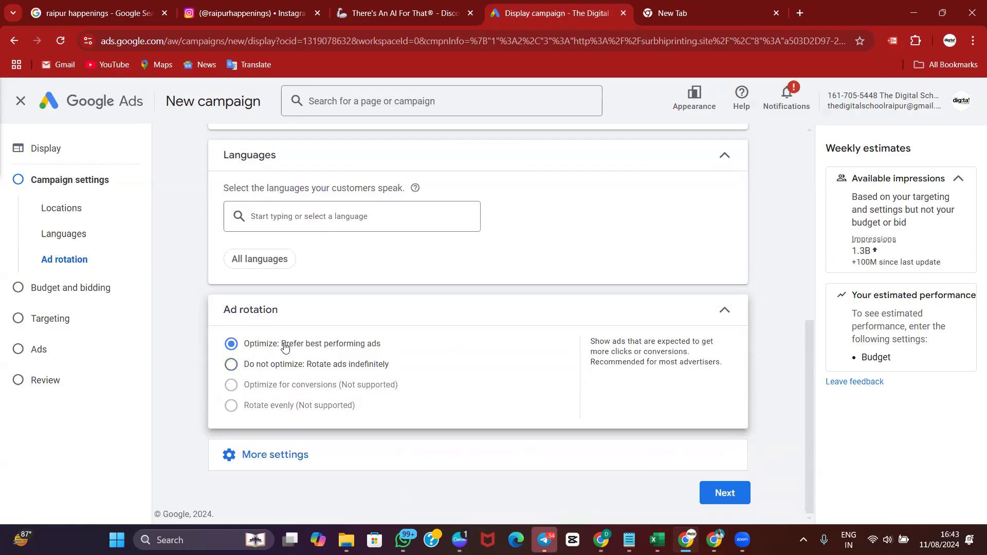
click(253, 453)
scroll(330, 380, down, 1)
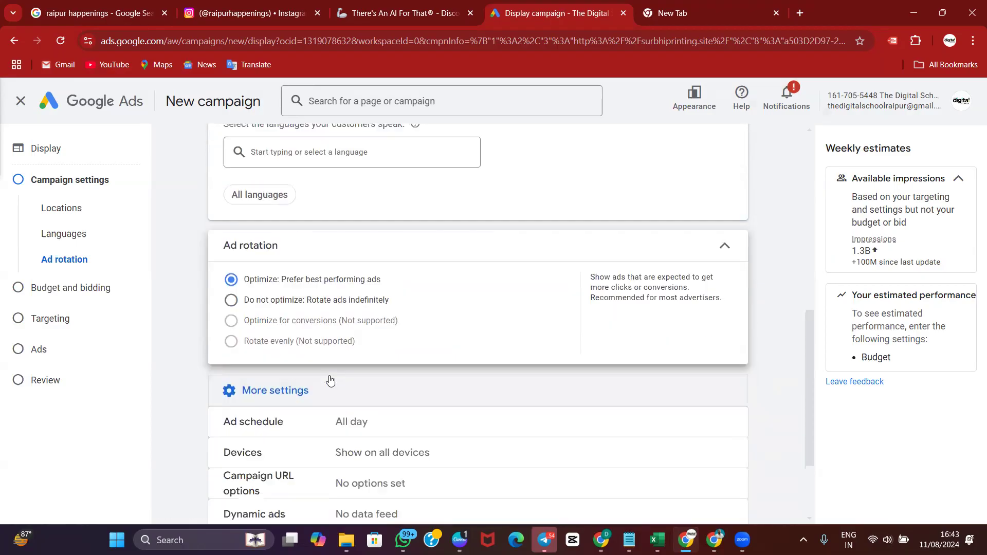
scroll(330, 380, down, 2)
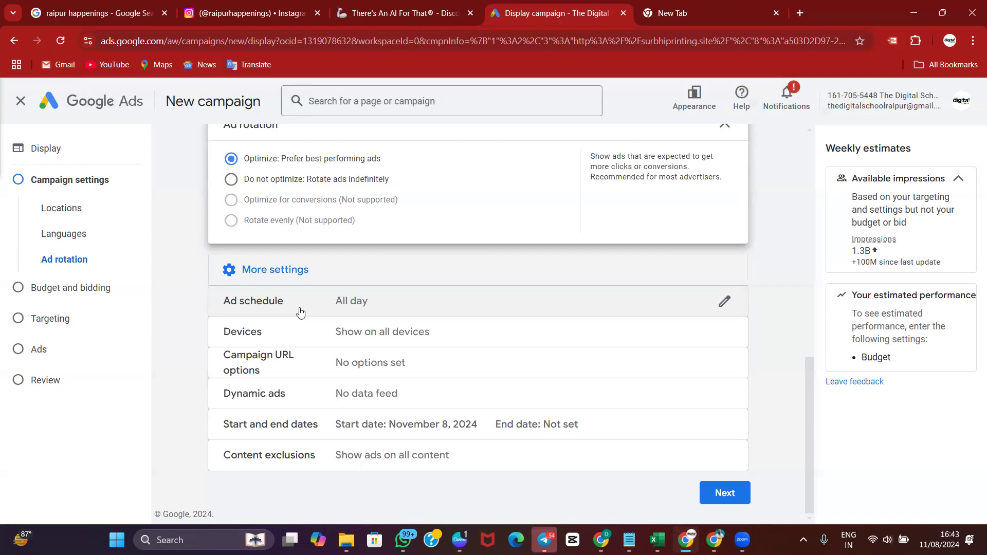
Switch to Canva and delete all the old drawings on page 3.
click(449, 446)
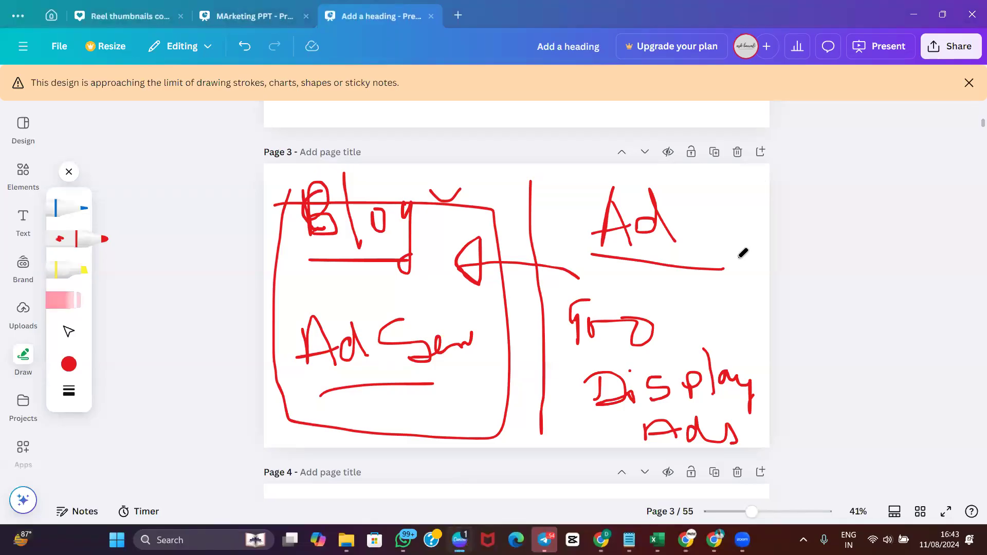
key(ctrl+a)
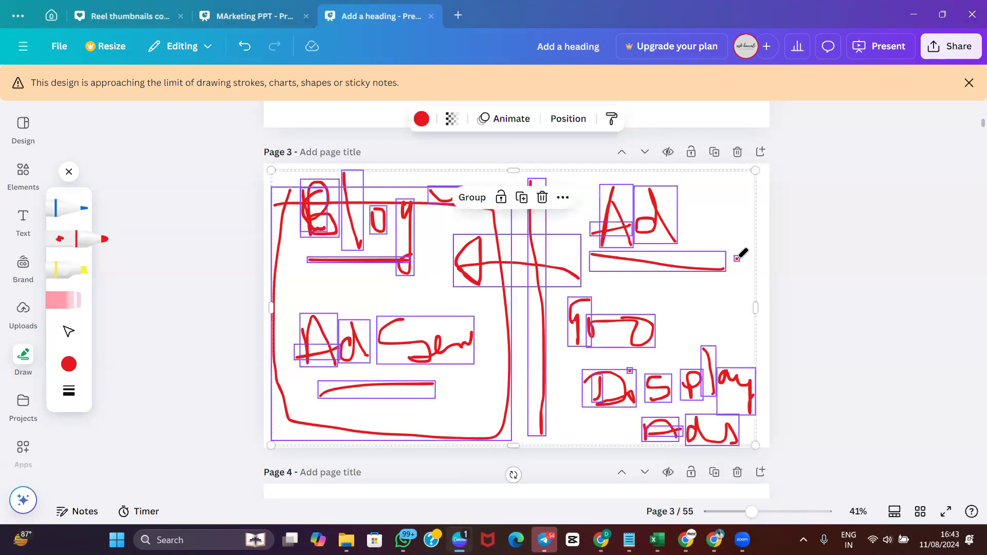
key(Delete)
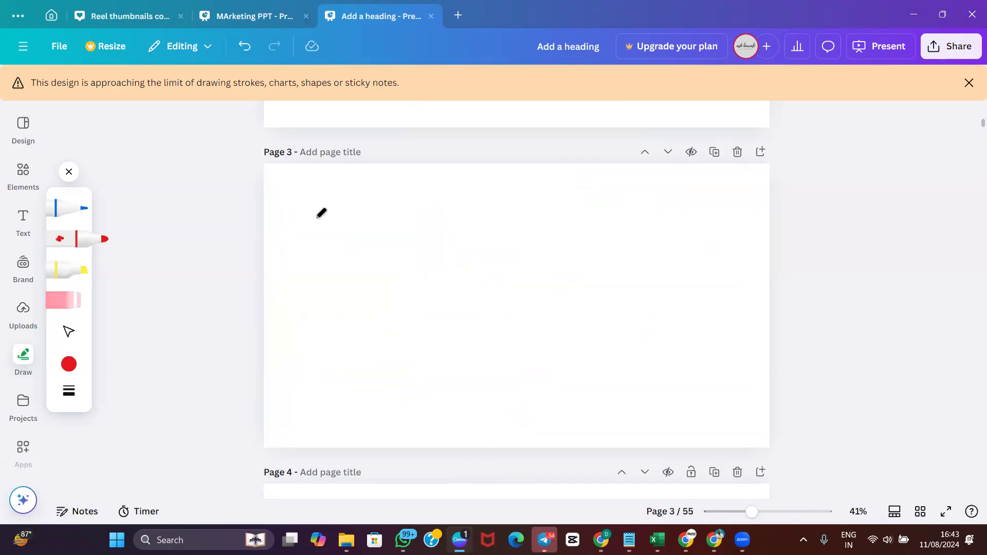
Handwrite 12:00 in red near the top of page 3.
mouse_move(301, 182)
mouse_down()
mouse_move(302, 214)
mouse_move(320, 199)
mouse_move(327, 209)
mouse_up()
click(343, 188)
click(347, 202)
drag(368, 184, 381, 181)
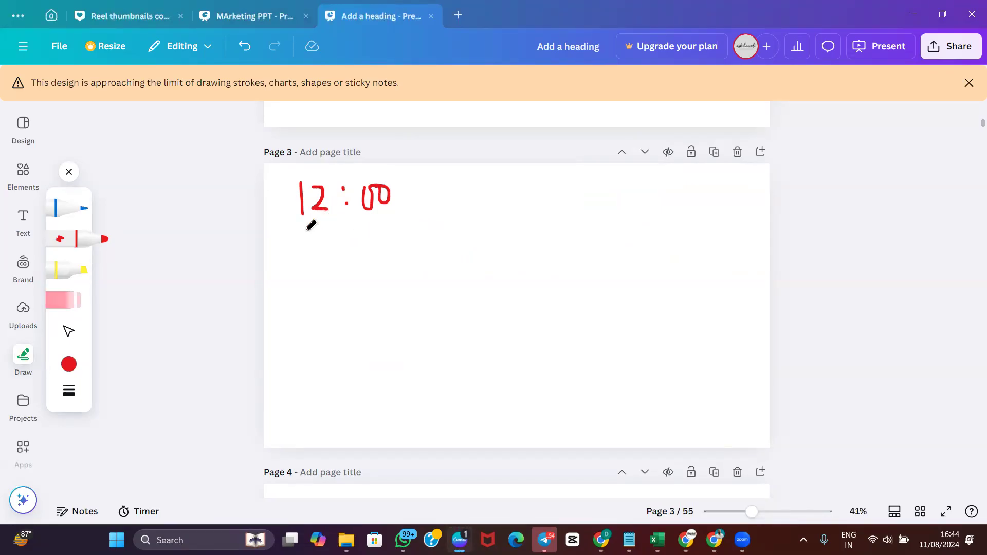
Add red handwritten '| 2:00 | 5 | 10-11-12', underline the row, and begin '3:00 AM' beneath.
click(406, 174)
drag(407, 173, 417, 237)
mouse_move(425, 194)
mouse_down()
mouse_move(445, 190)
mouse_move(451, 216)
mouse_move(488, 198)
mouse_move(498, 211)
mouse_move(502, 193)
mouse_move(522, 227)
mouse_up()
click(453, 194)
click(455, 210)
drag(536, 188, 548, 186)
mouse_move(538, 189)
mouse_down()
mouse_move(547, 200)
mouse_move(542, 215)
mouse_up()
mouse_move(587, 180)
mouse_down()
mouse_move(593, 219)
mouse_move(622, 196)
mouse_move(738, 208)
mouse_up()
click(603, 195)
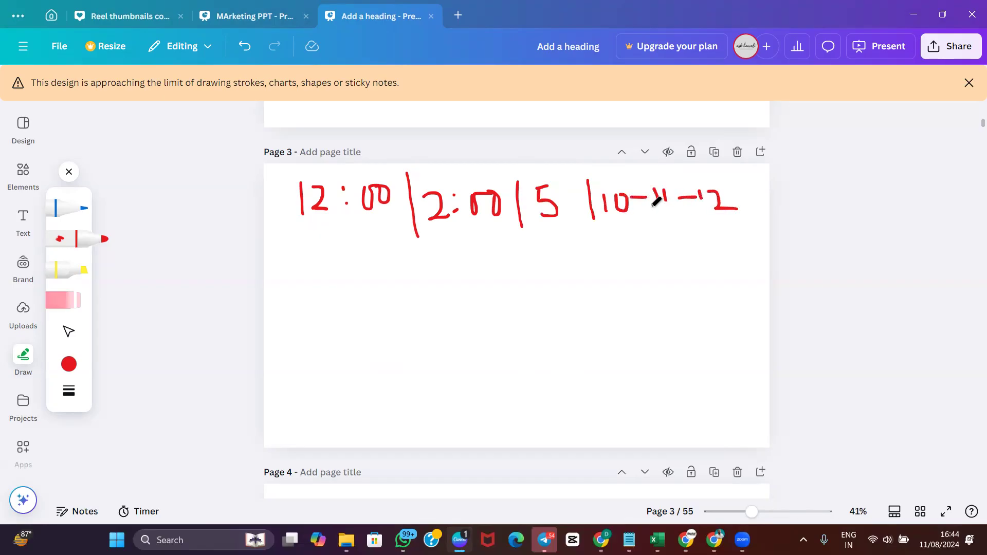
drag(291, 247, 787, 236)
mouse_move(633, 252)
mouse_down()
mouse_move(653, 242)
mouse_move(637, 271)
mouse_move(668, 250)
mouse_move(668, 261)
mouse_move(761, 250)
mouse_move(769, 271)
mouse_up()
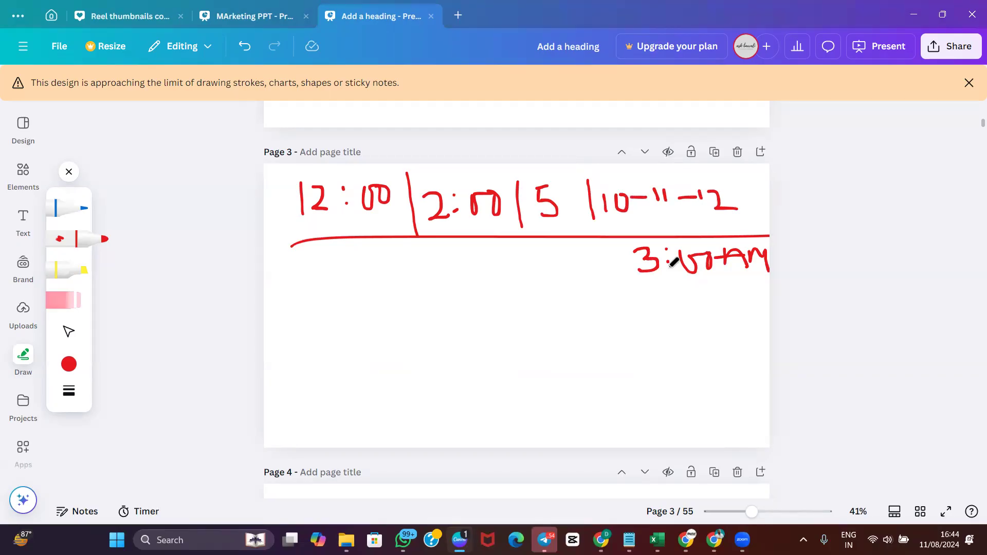
Handwrite 'Fast food' and an underlined 'Pizza, Burger' in red below the times.
mouse_move(335, 257)
mouse_down()
mouse_move(335, 280)
mouse_move(352, 257)
mouse_move(351, 268)
mouse_move(385, 279)
mouse_up()
drag(419, 248, 420, 278)
mouse_move(412, 263)
mouse_down()
mouse_move(452, 278)
mouse_move(464, 262)
mouse_up()
mouse_move(465, 264)
mouse_down()
mouse_move(493, 261)
mouse_move(502, 277)
mouse_up()
drag(501, 267, 507, 275)
mouse_move(282, 305)
mouse_down()
mouse_move(286, 334)
mouse_move(288, 317)
mouse_move(311, 329)
mouse_move(330, 316)
mouse_move(335, 328)
mouse_move(368, 323)
mouse_move(385, 335)
mouse_move(406, 314)
mouse_move(398, 331)
mouse_up()
mouse_move(419, 314)
mouse_down()
mouse_move(458, 334)
mouse_move(487, 334)
mouse_move(490, 323)
mouse_up()
drag(286, 353, 498, 333)
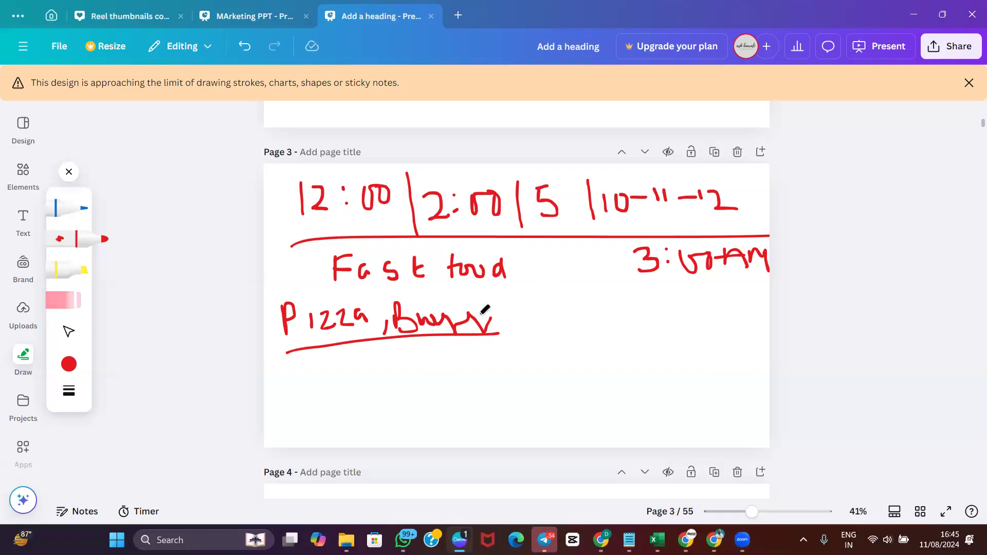
Write the red note 'Ads - 3:12' beneath Pizza, Burger.
mouse_move(313, 414)
mouse_down()
mouse_move(320, 361)
mouse_move(340, 403)
mouse_up()
mouse_move(317, 391)
mouse_down()
mouse_move(354, 396)
mouse_move(397, 368)
mouse_move(396, 403)
mouse_move(495, 376)
mouse_move(482, 411)
mouse_up()
click(513, 381)
click(517, 405)
drag(537, 382, 538, 407)
mouse_move(546, 385)
mouse_down()
mouse_move(557, 375)
mouse_move(571, 409)
mouse_up()
drag(508, 394, 525, 393)
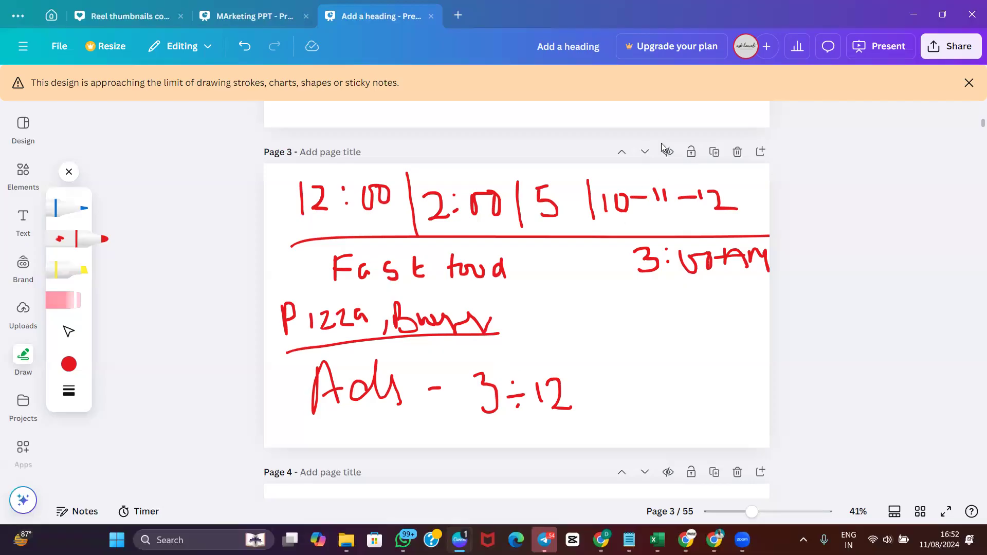
Leave the ad schedule at all days, 00:00 to 00:00, and expand More settings.
click(914, 15)
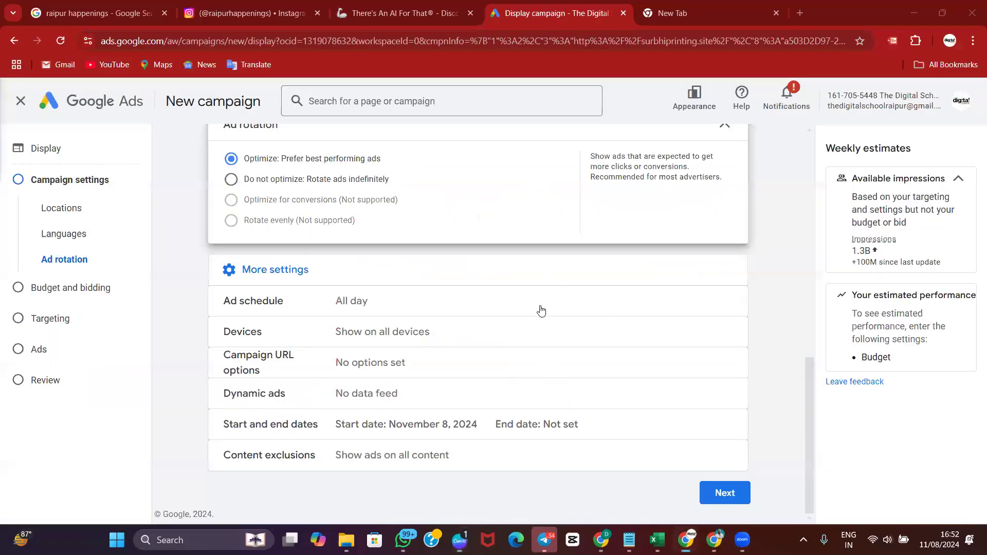
click(366, 303)
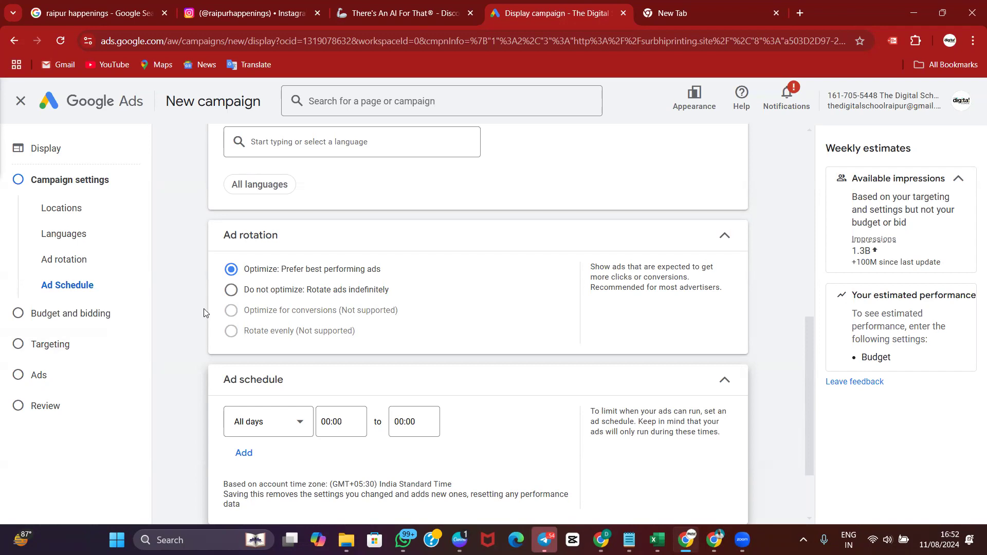
scroll(211, 304, down, 2)
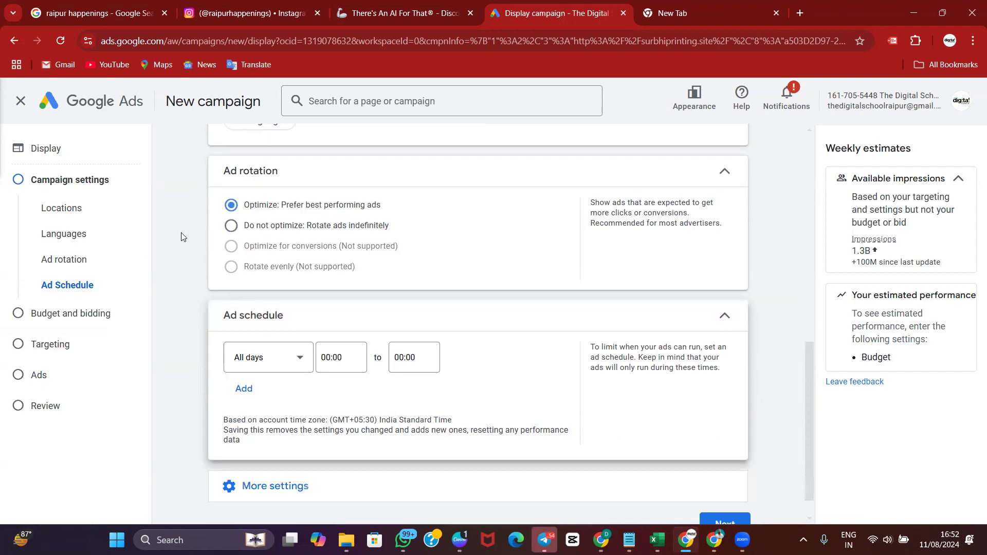
click(256, 456)
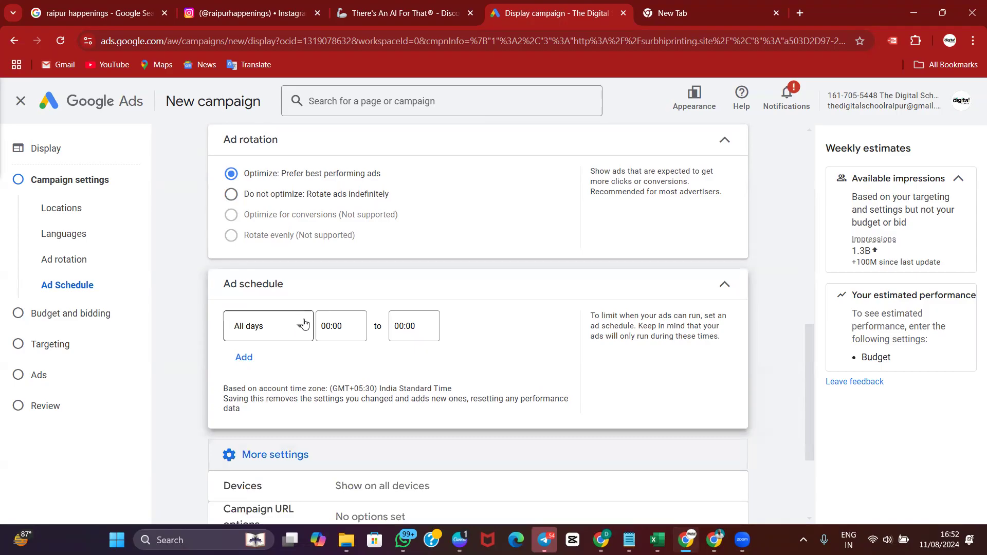
scroll(267, 414, down, 3)
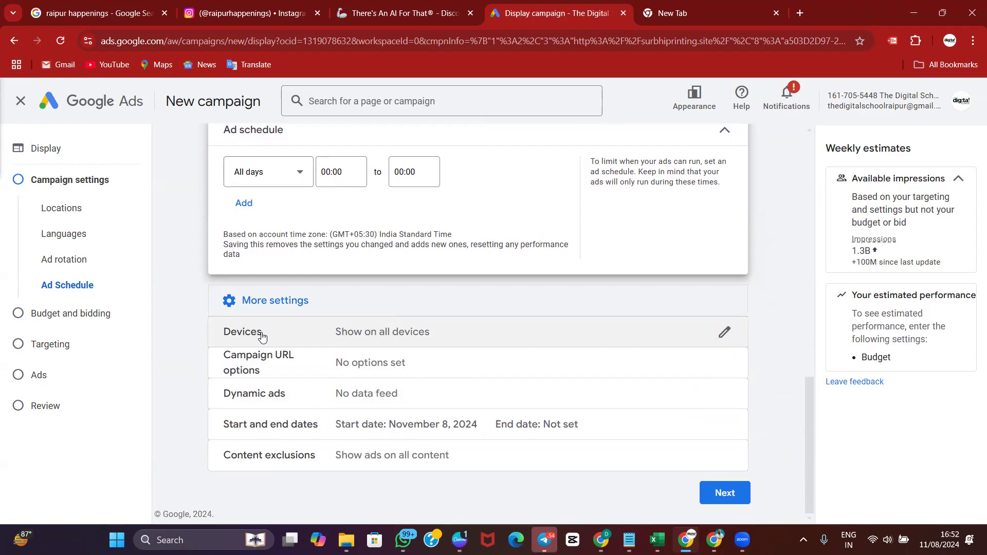
Restrict device targeting to mobile phones only, excluding tablets and computers.
click(723, 331)
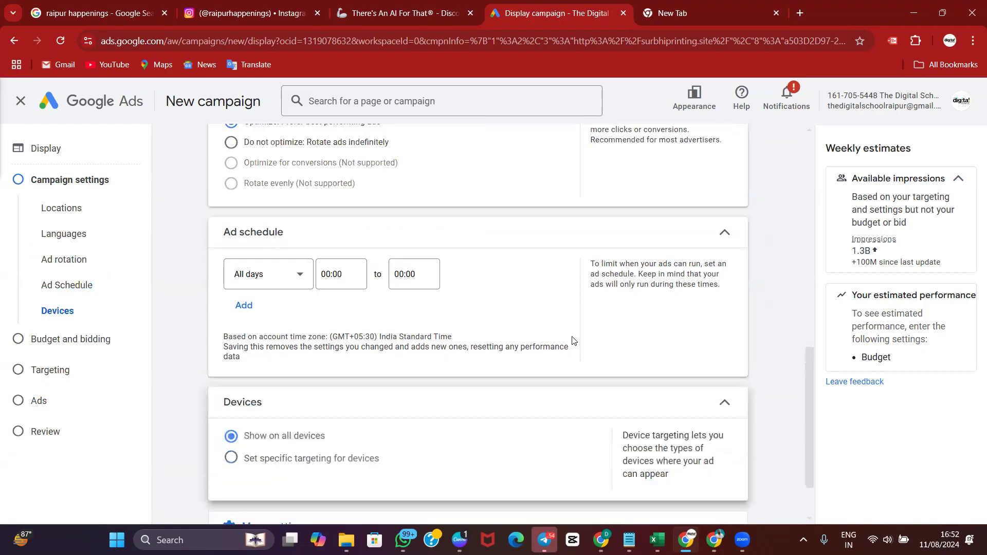
scroll(460, 350, down, 2)
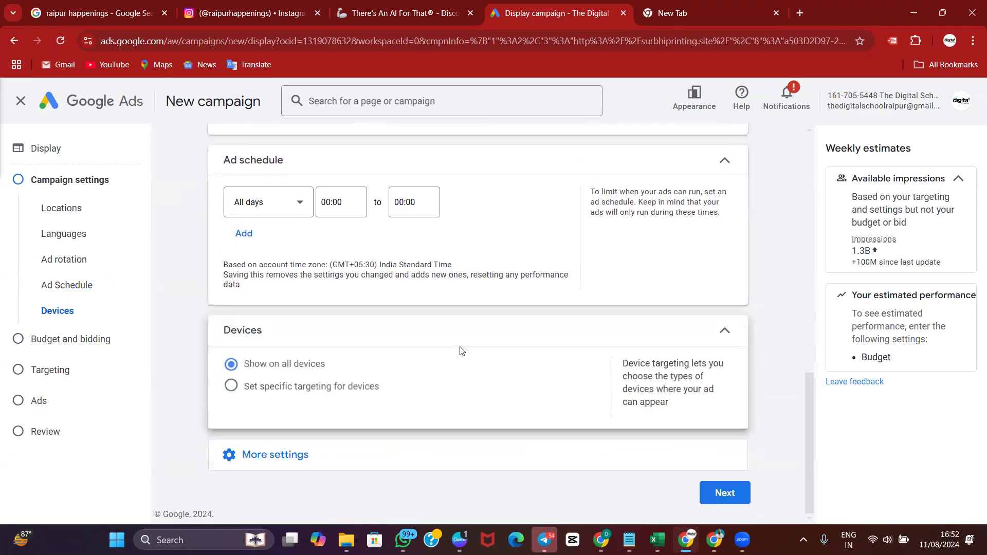
click(275, 390)
scroll(314, 400, down, 4)
click(250, 302)
click(251, 250)
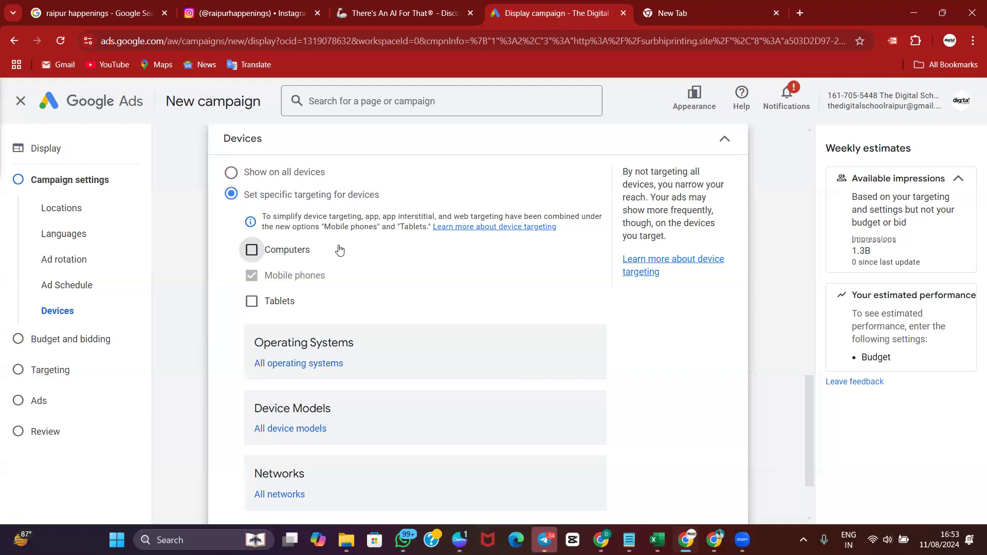
click(280, 366)
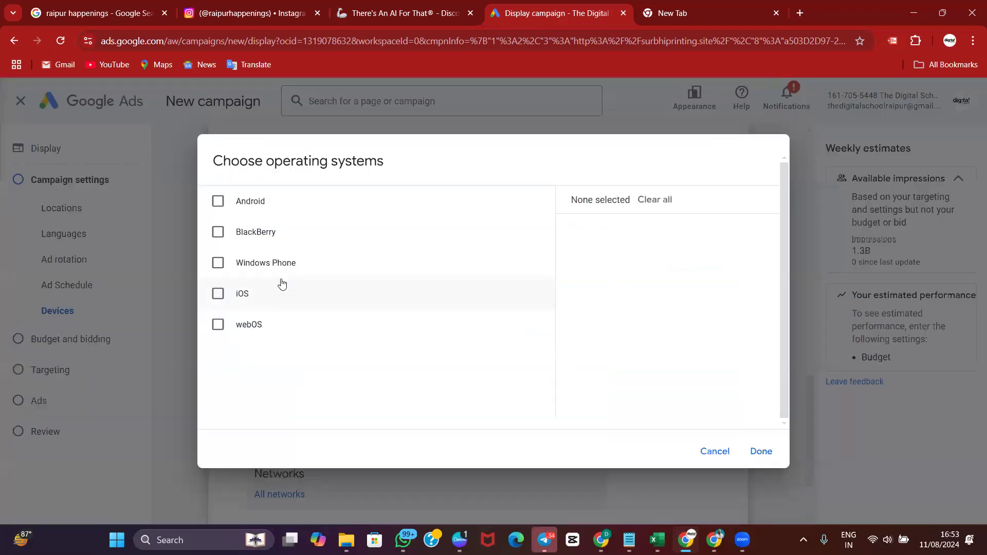
Target iOS and Android, all versions, as the campaign's operating systems.
click(234, 301)
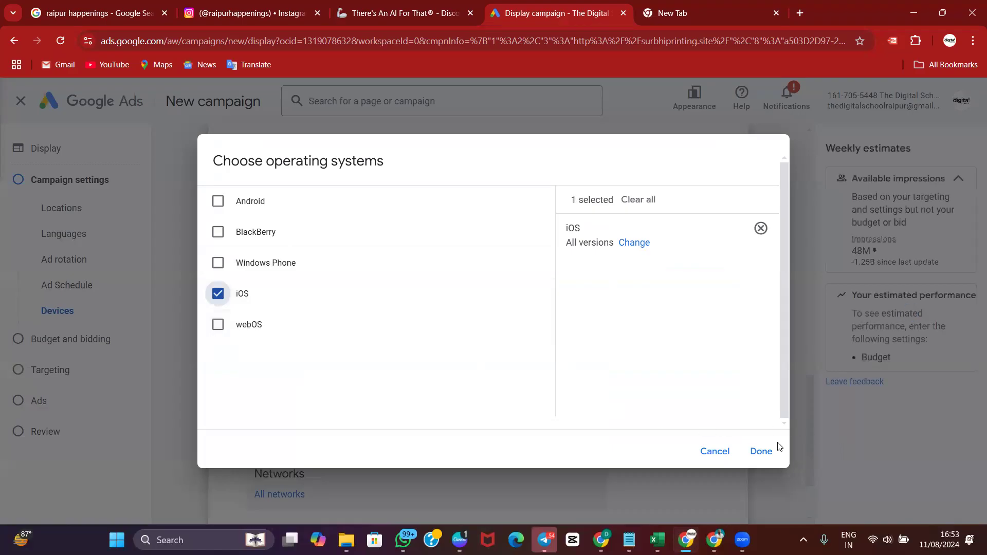
click(760, 451)
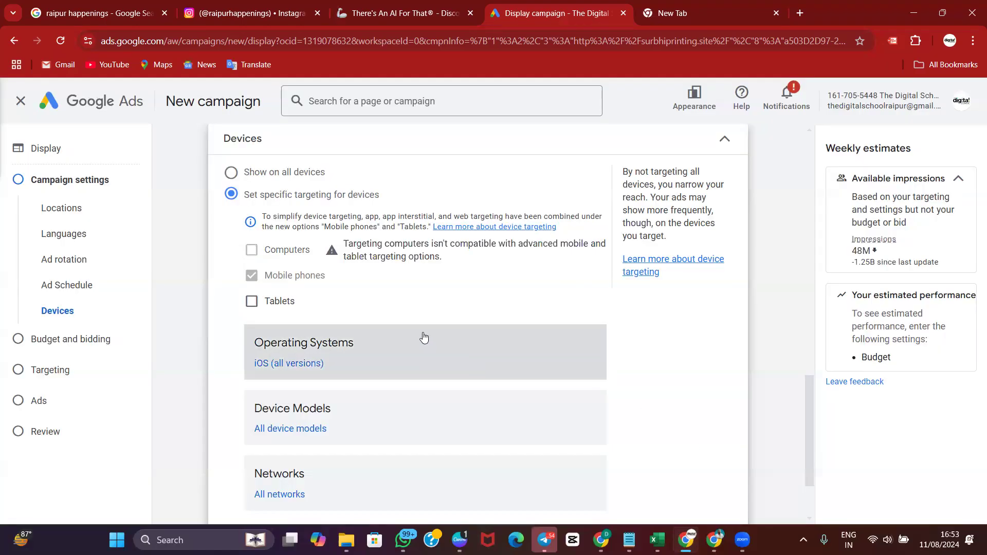
click(384, 340)
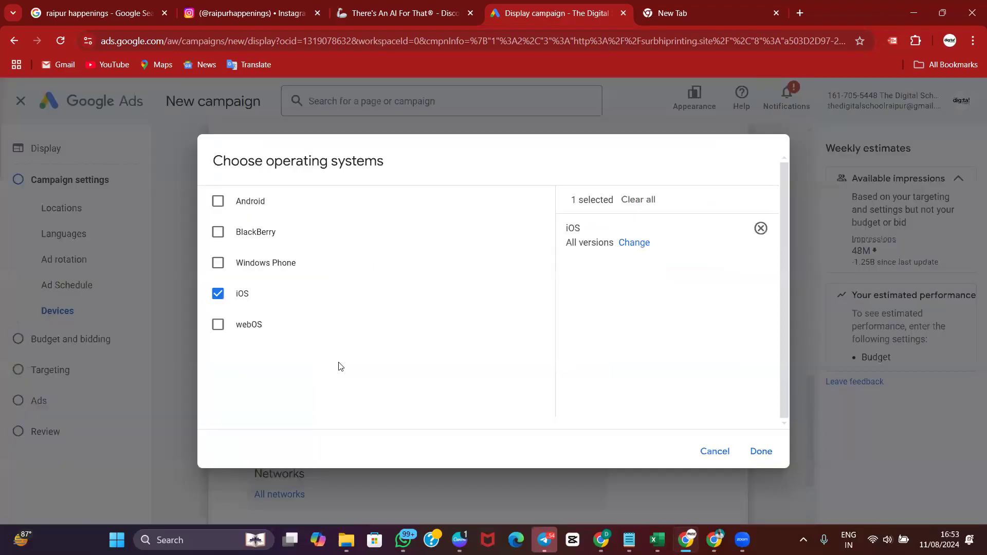
click(218, 201)
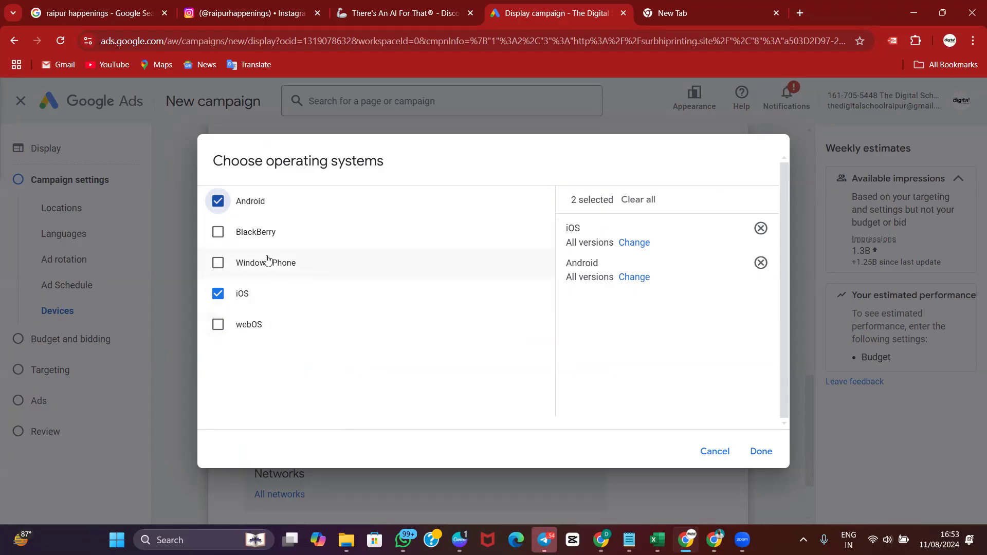
click(760, 451)
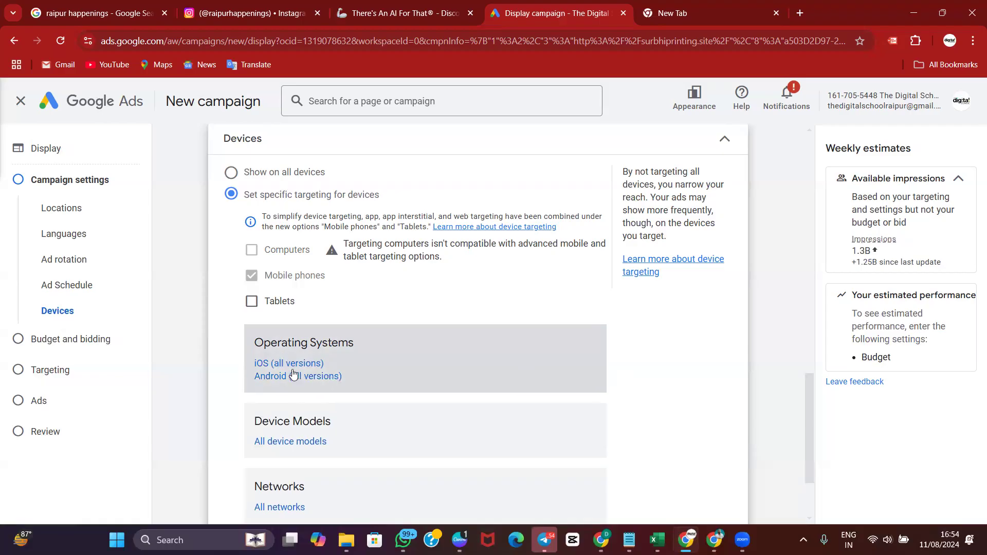
scroll(420, 363, down, 2)
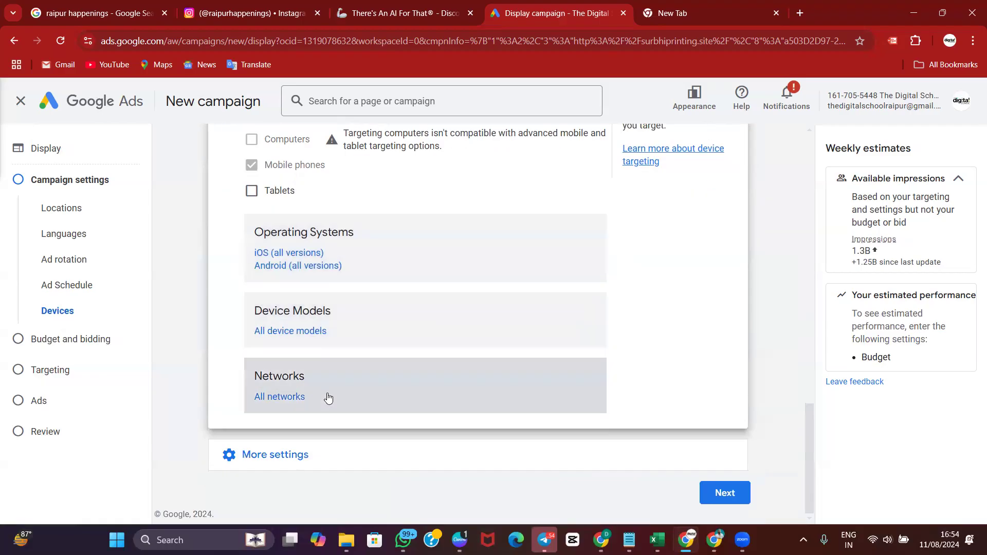
click(345, 339)
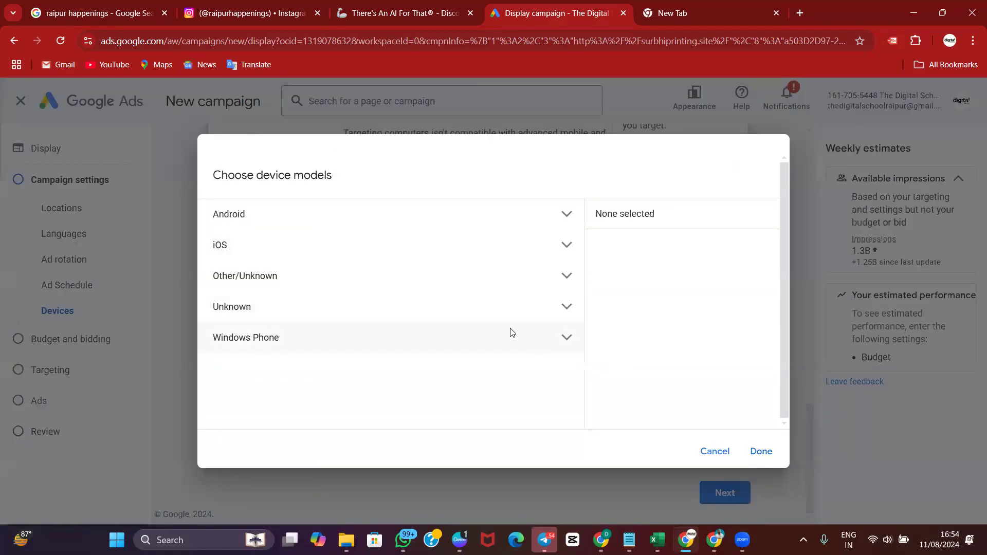
click(386, 219)
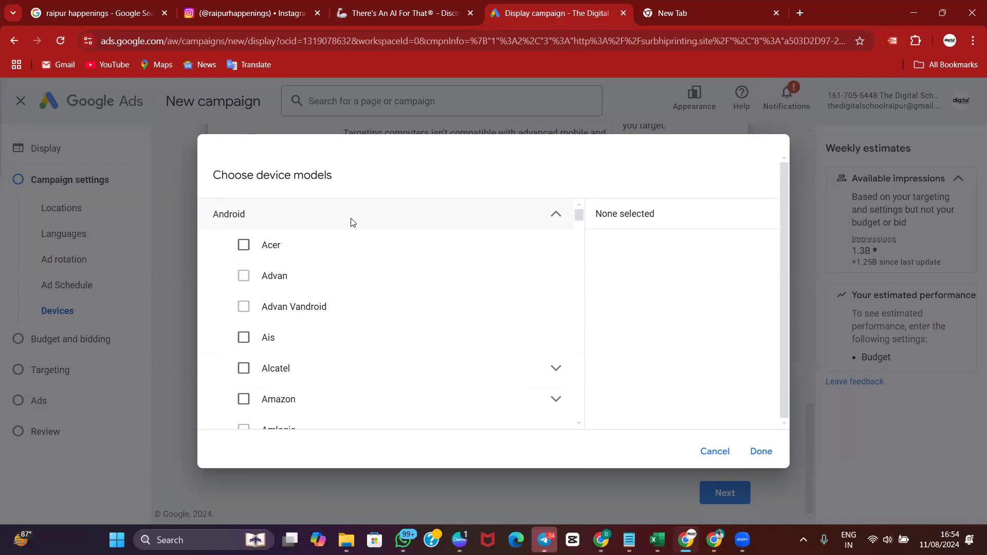
scroll(333, 334, down, 5)
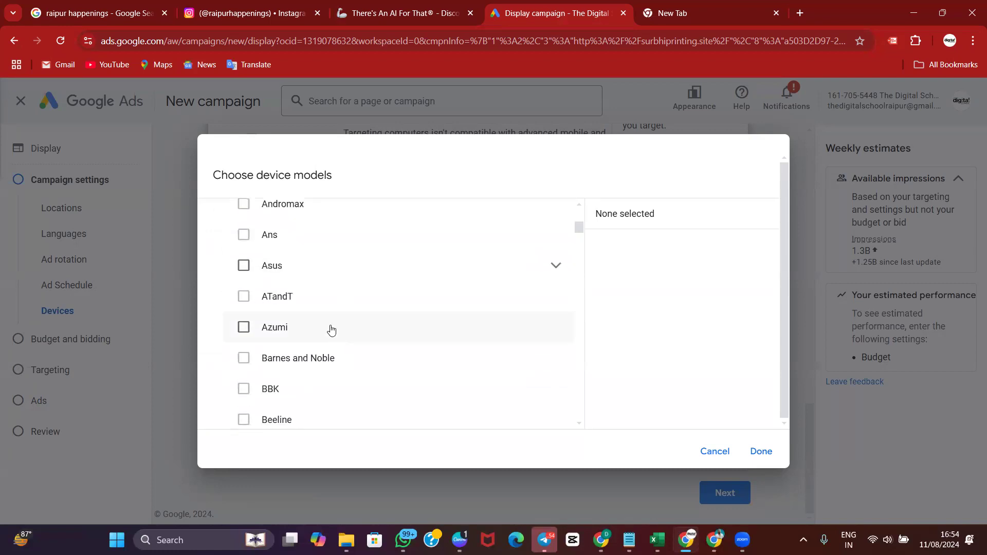
click(302, 277)
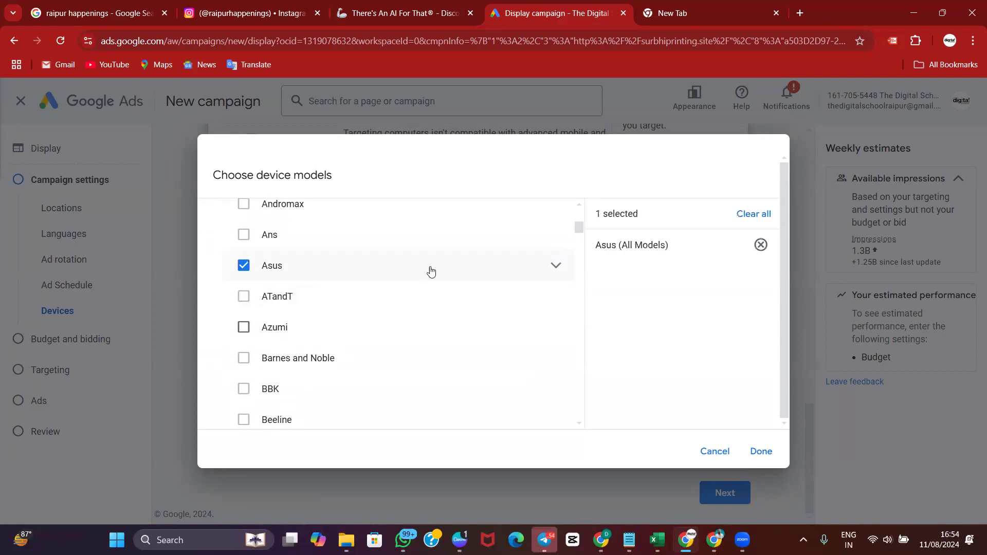
scroll(379, 309, down, 3)
scroll(323, 293, down, 7)
scroll(327, 293, down, 5)
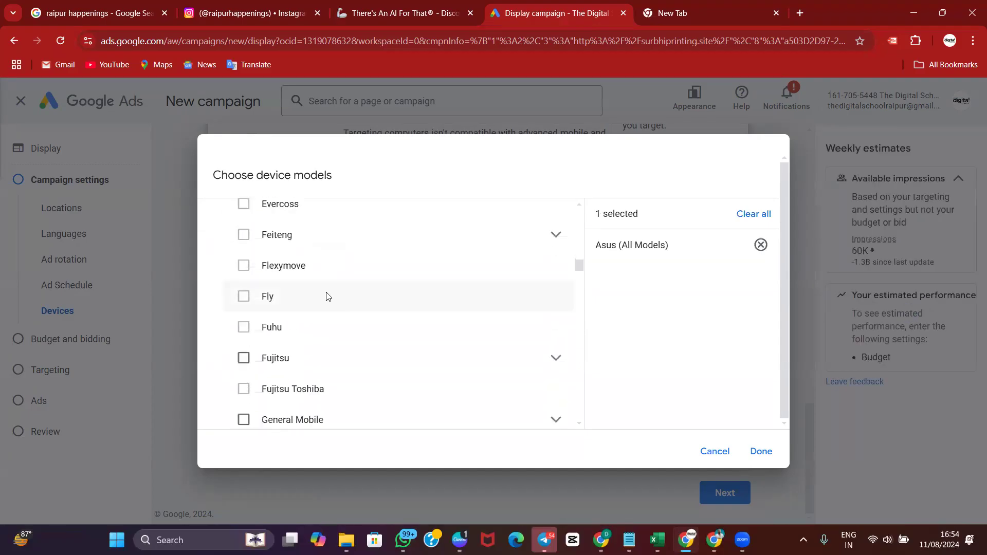
scroll(304, 316, down, 3)
scroll(310, 357, down, 4)
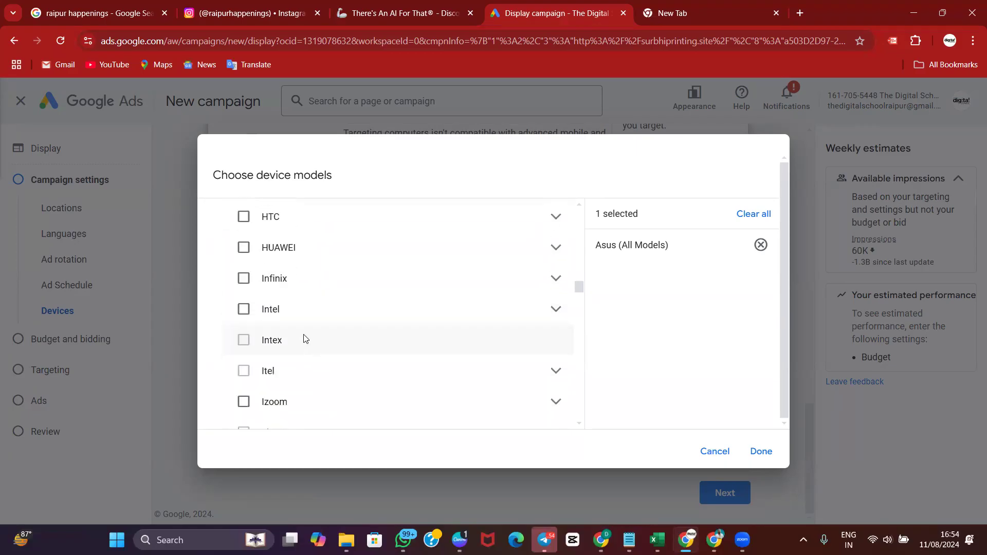
scroll(317, 322, down, 4)
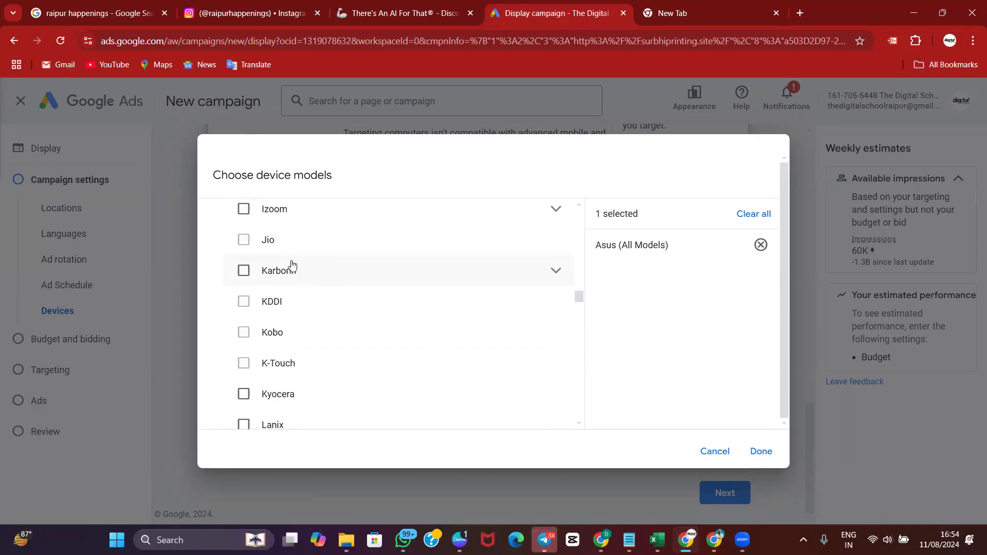
scroll(292, 265, down, 3)
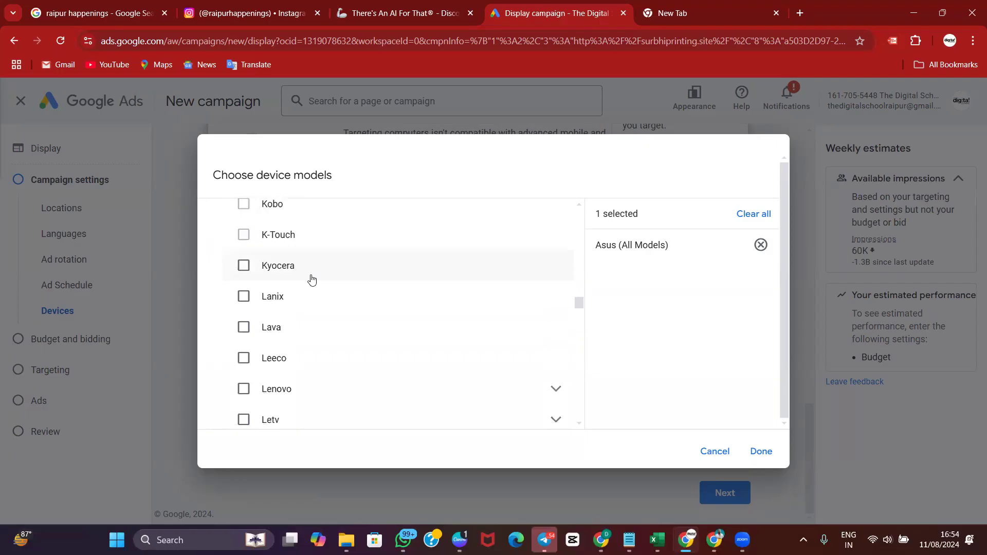
scroll(290, 332, down, 3)
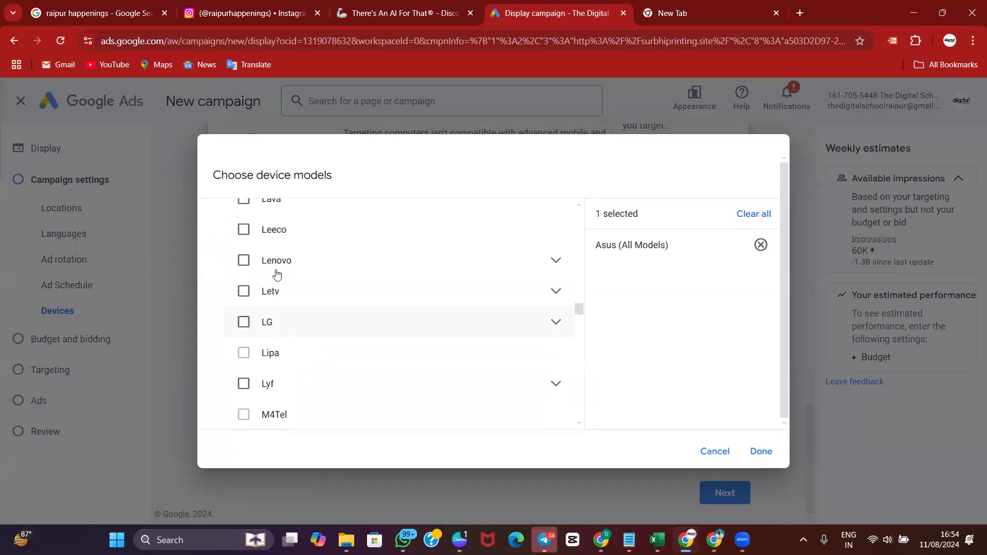
scroll(252, 267, down, 1)
scroll(257, 277, down, 6)
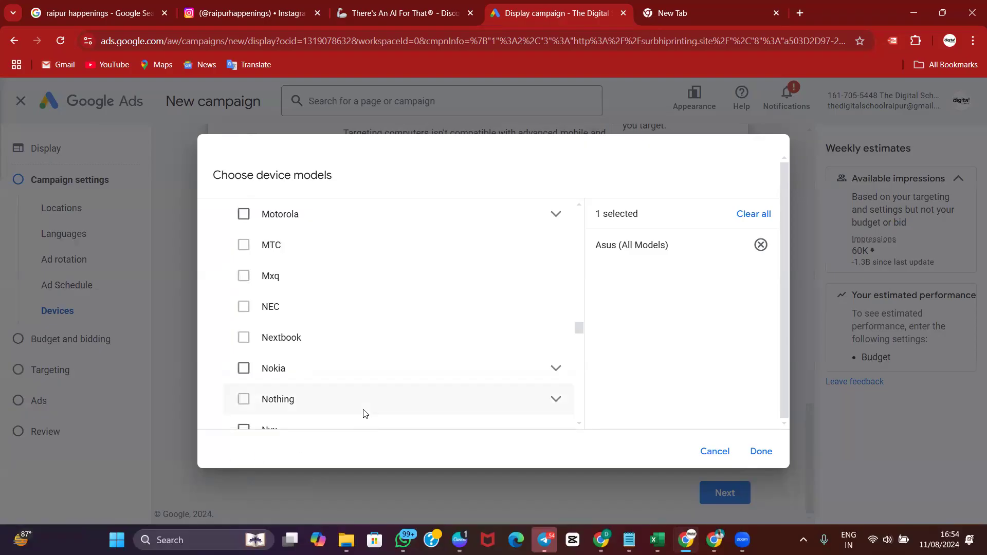
click(716, 452)
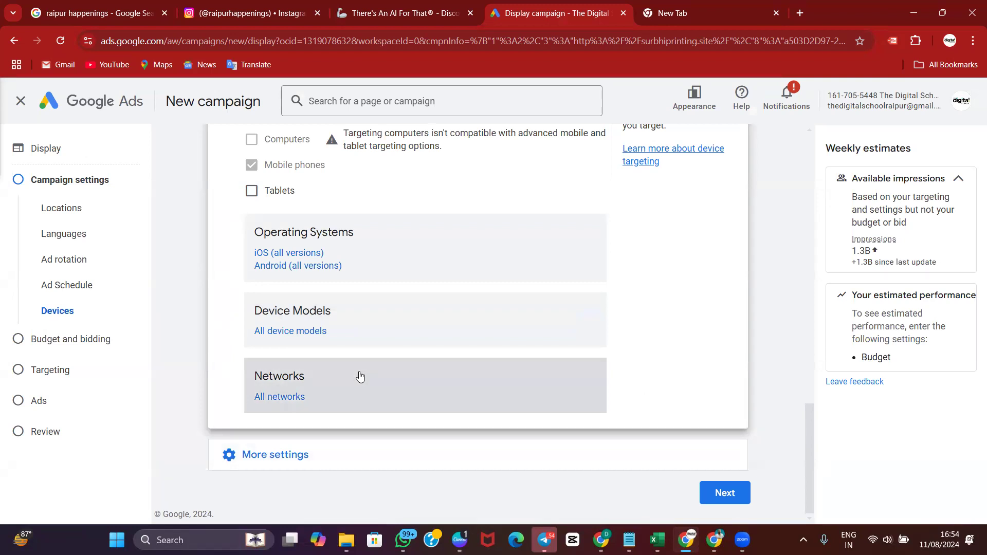
Review the content exclusion options under More settings without excluding any content.
click(296, 454)
scroll(442, 377, down, 2)
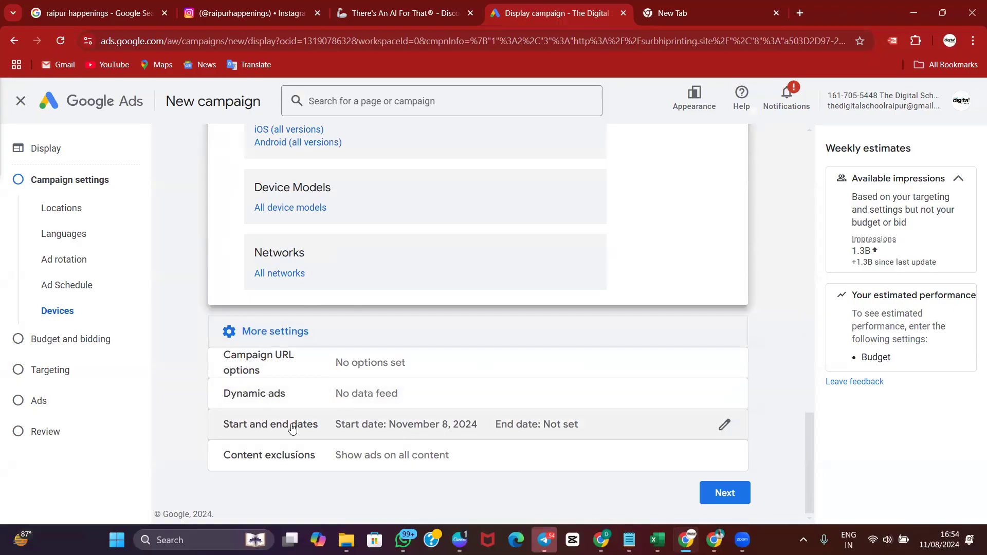
click(339, 455)
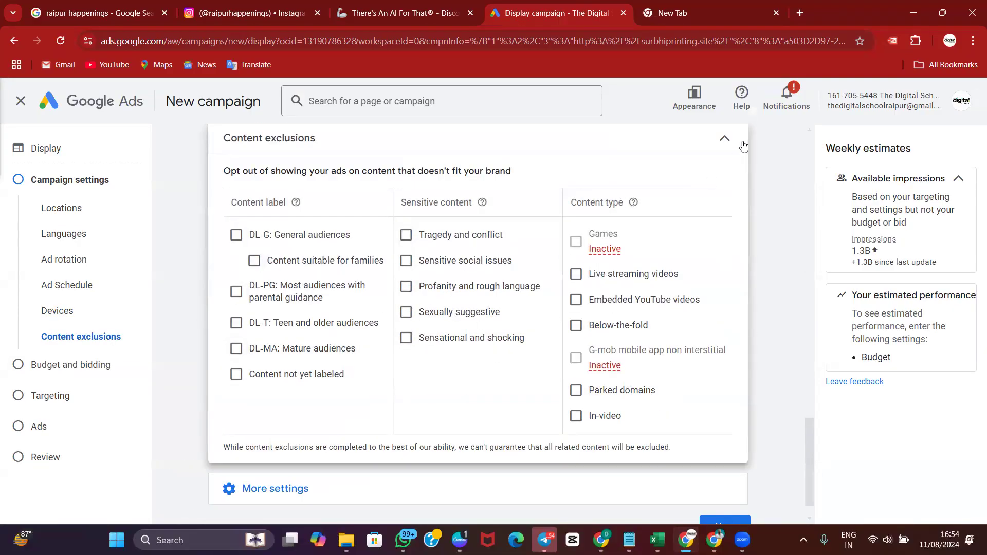
click(724, 139)
Enter a ₹100 average daily budget and review the estimated clicks and conversions.
click(724, 290)
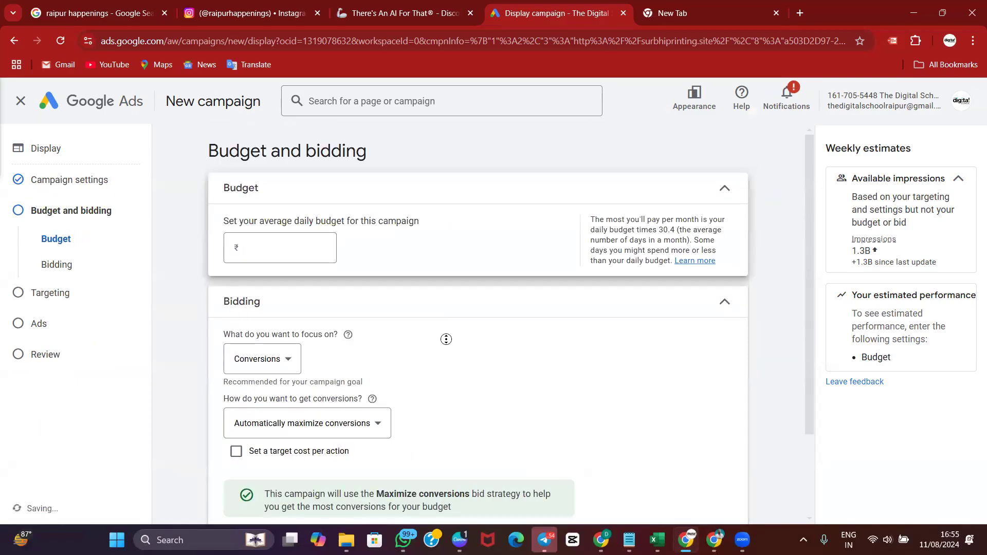
click(284, 246)
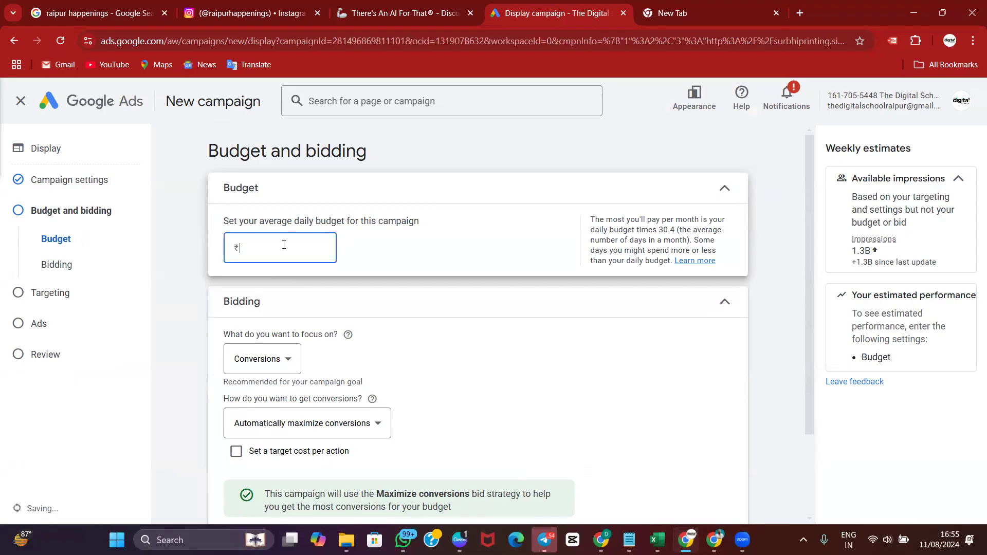
text(1)
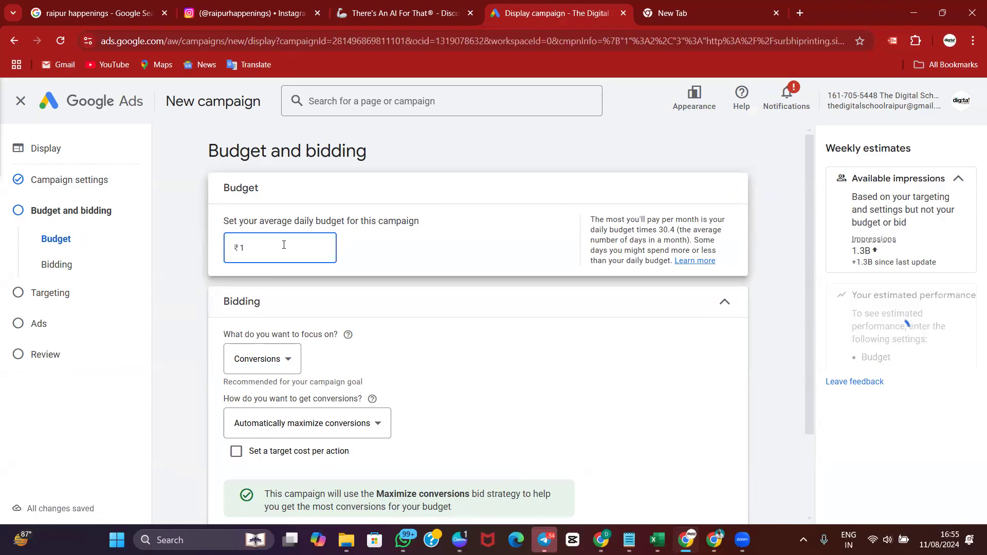
text(00)
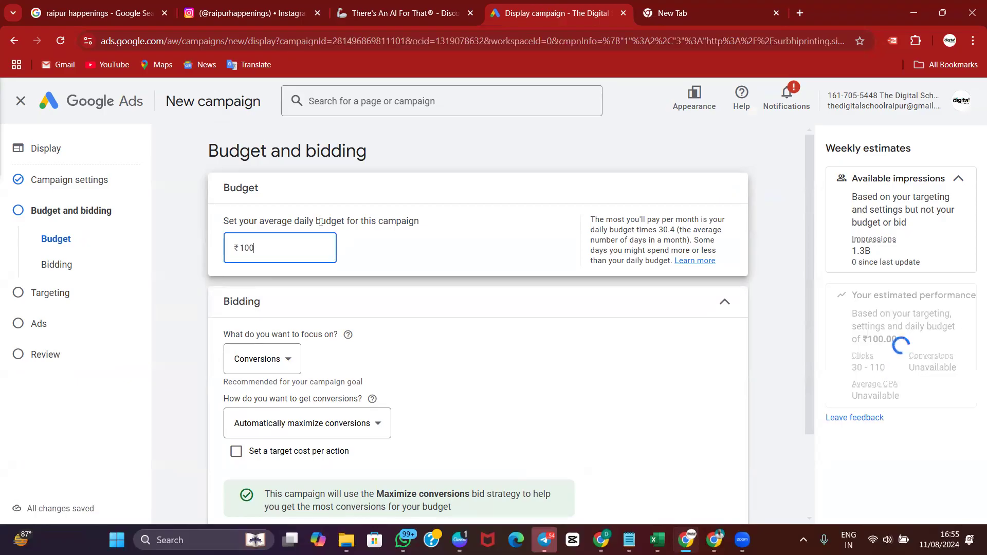
click(383, 257)
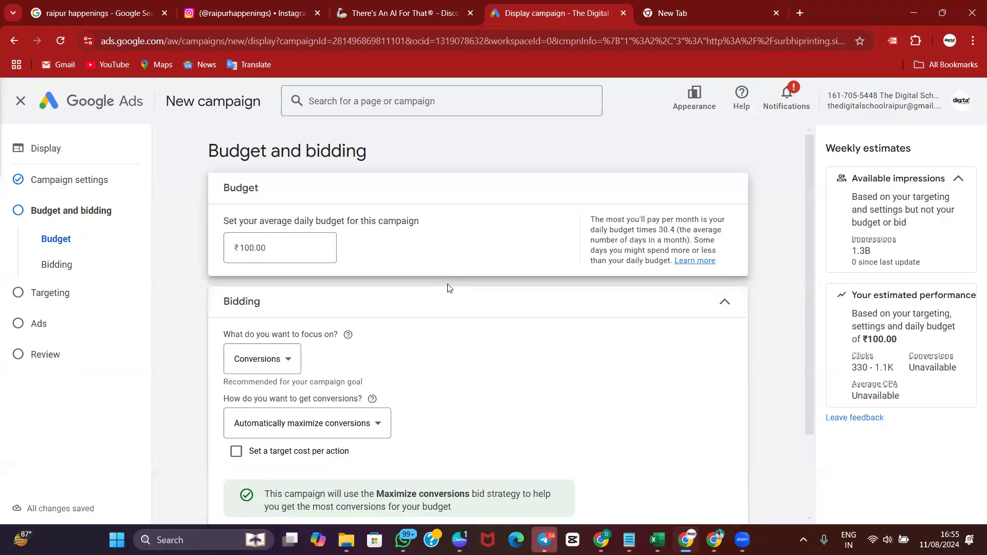
drag(850, 396, 973, 370)
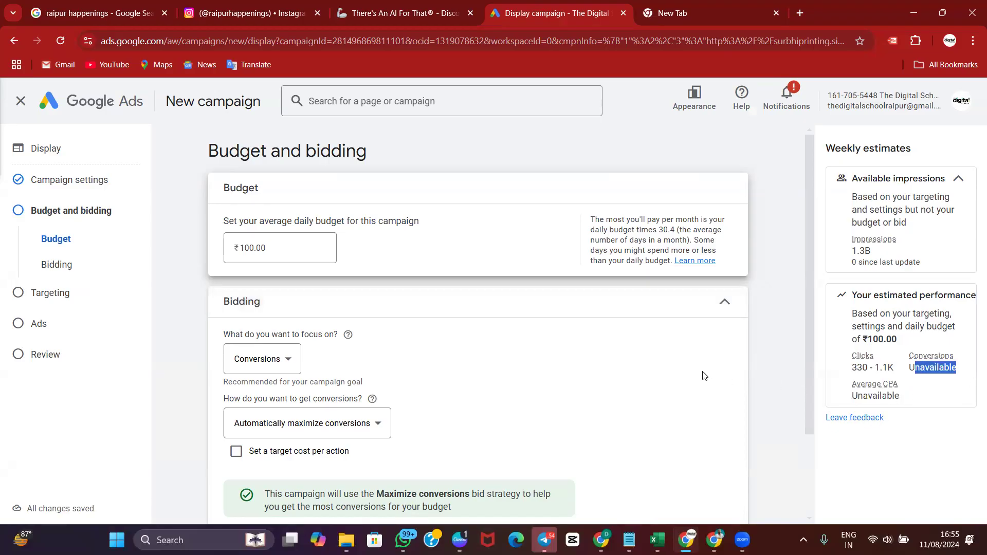
drag(850, 369, 920, 368)
click(514, 336)
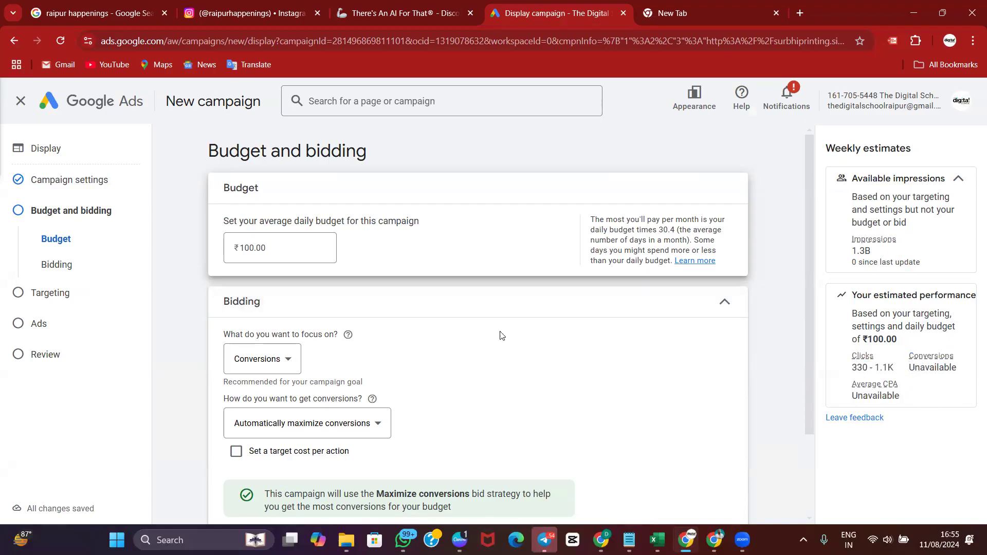
Keep Conversions as the bidding focus with automatic conversion maximizing, then continue.
click(274, 366)
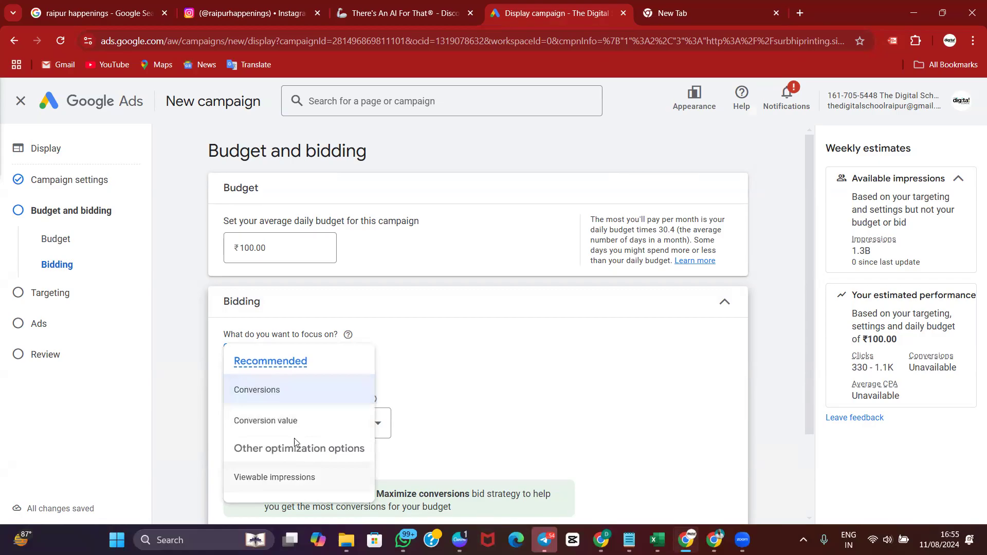
click(271, 389)
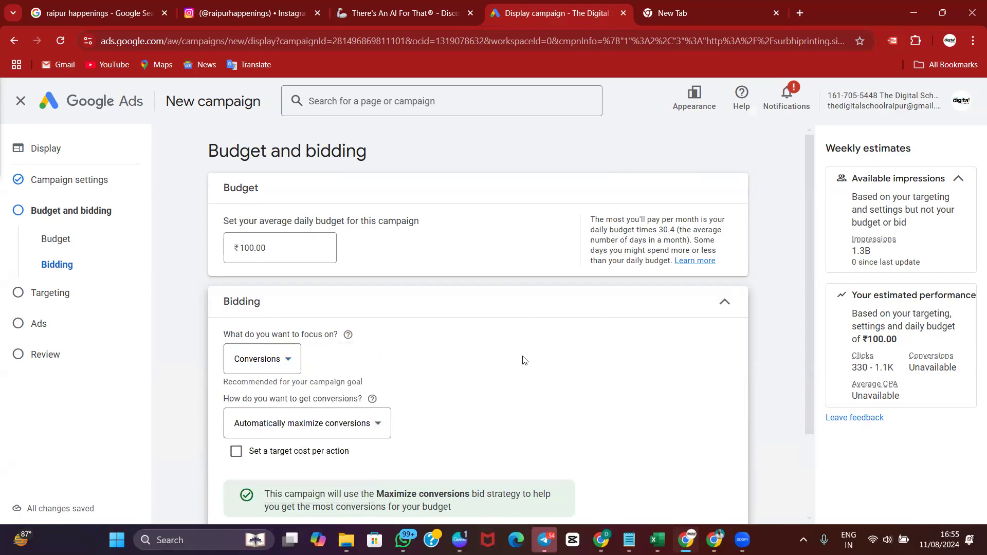
scroll(523, 360, down, 2)
click(356, 318)
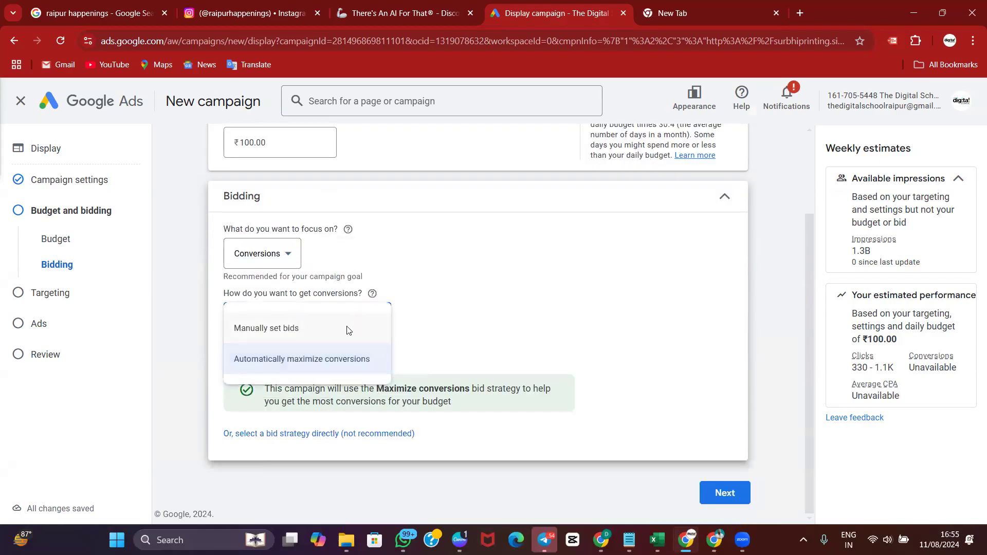
click(304, 361)
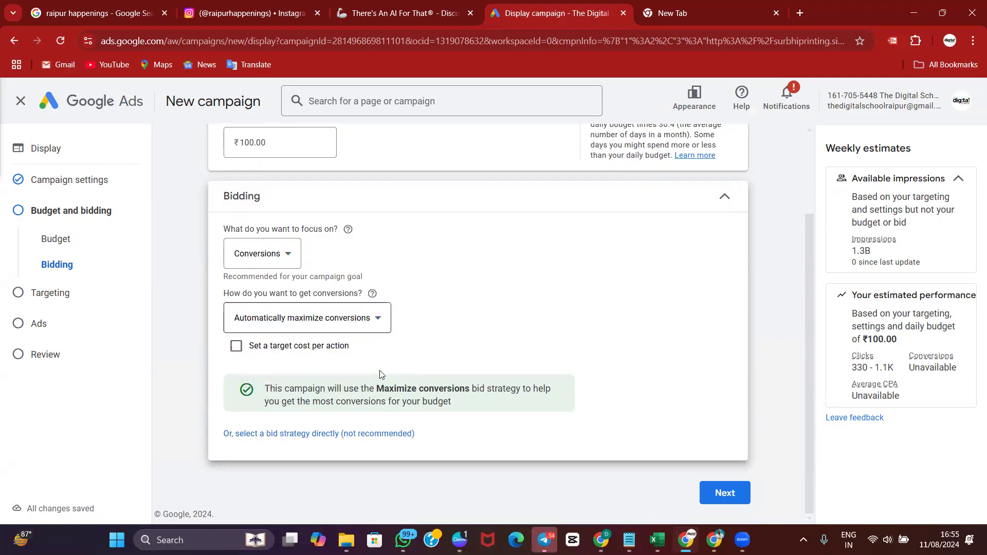
click(711, 494)
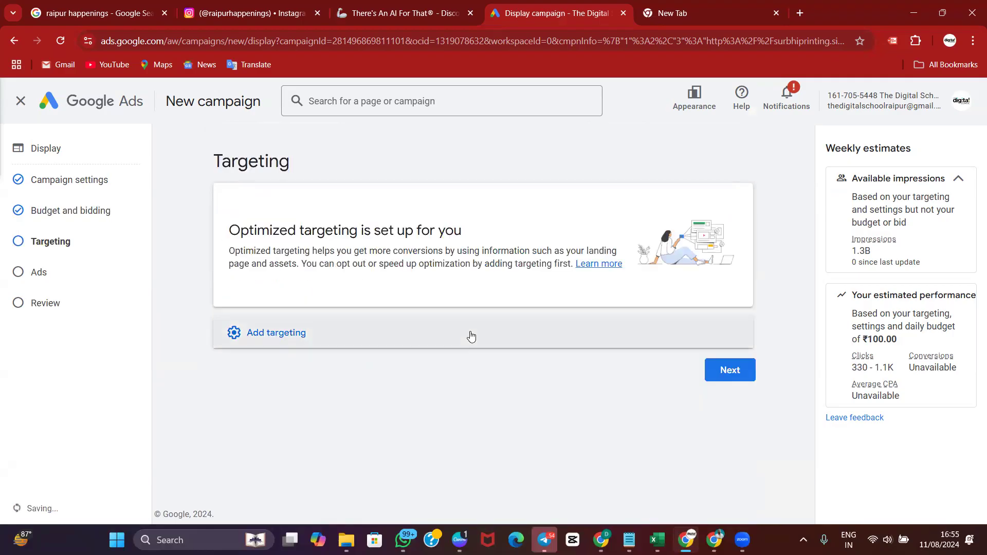
Add Business Professionals and Sales & Marketing Jobs as targeted audience segments.
click(282, 333)
scroll(418, 316, down, 1)
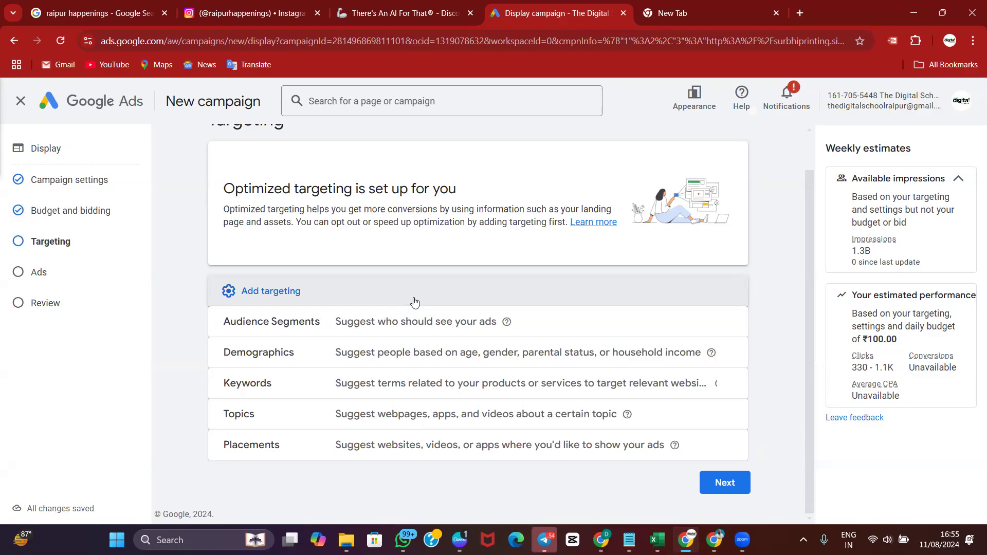
click(416, 322)
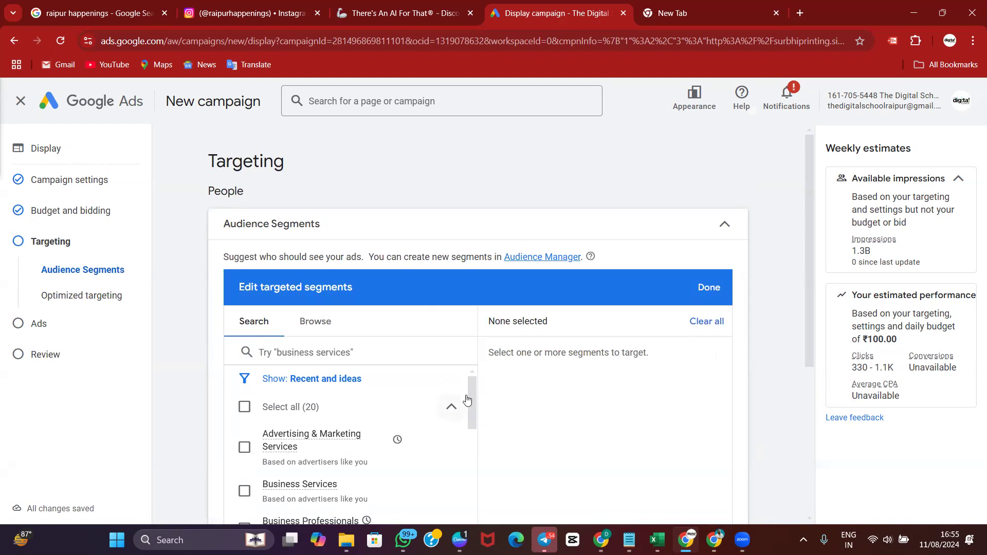
scroll(472, 396, down, 3)
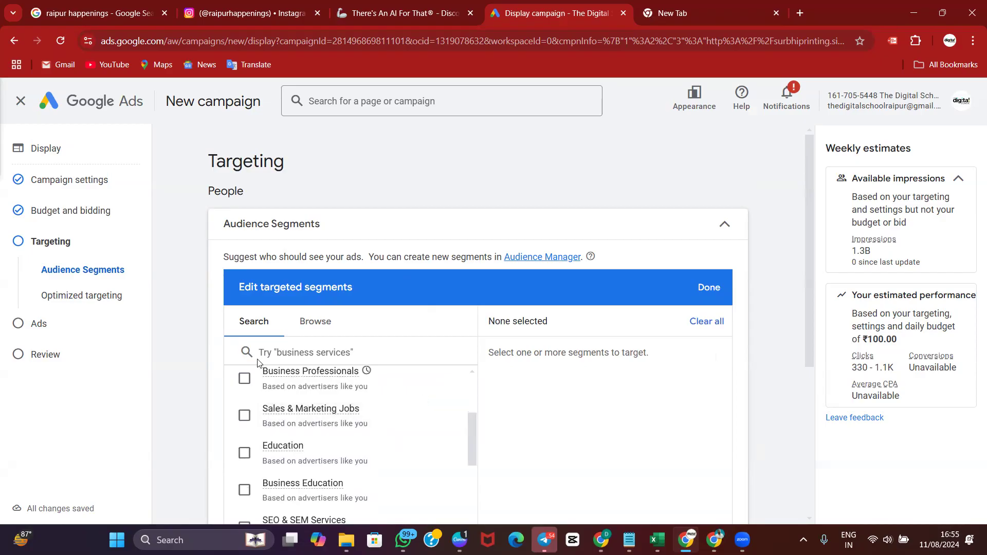
click(244, 378)
click(246, 418)
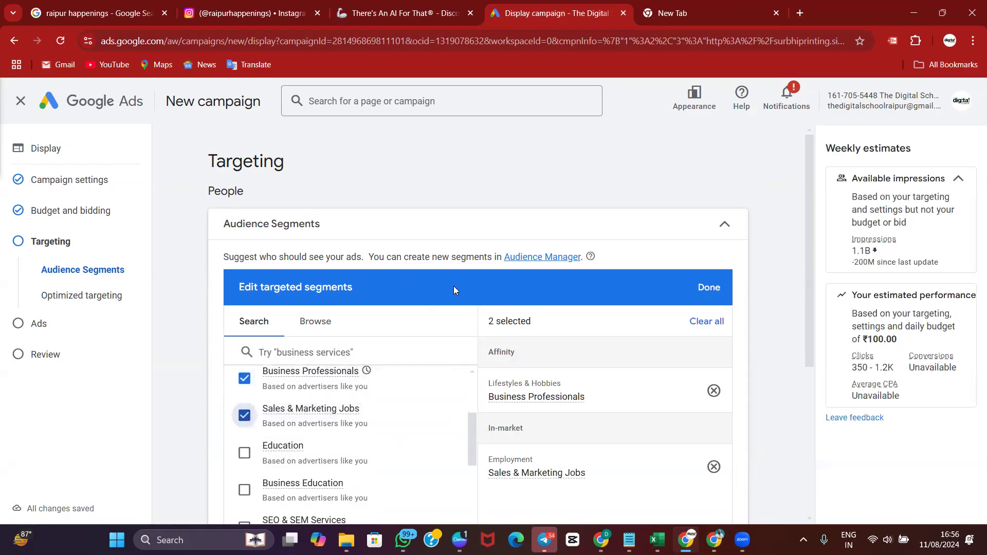
scroll(454, 285, down, 5)
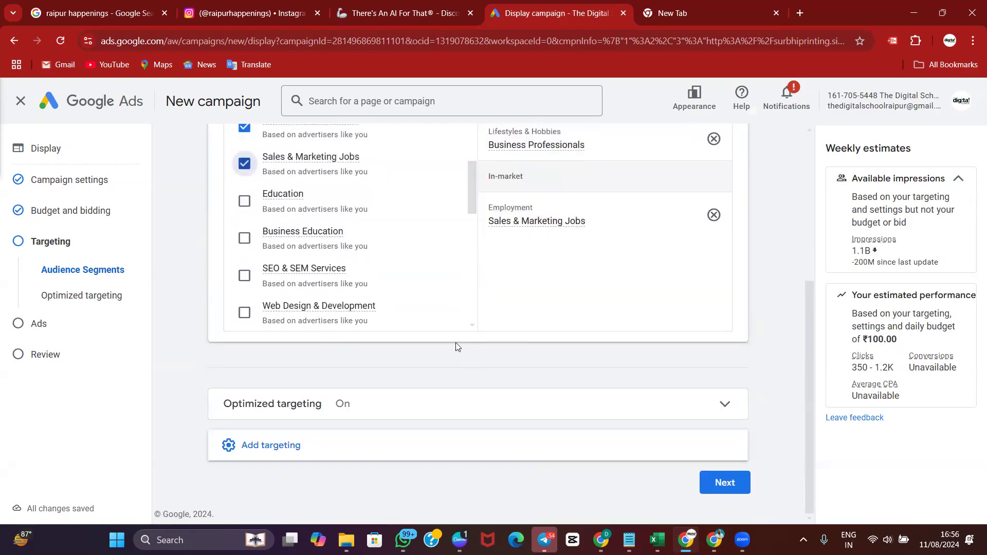
click(496, 443)
scroll(461, 370, down, 2)
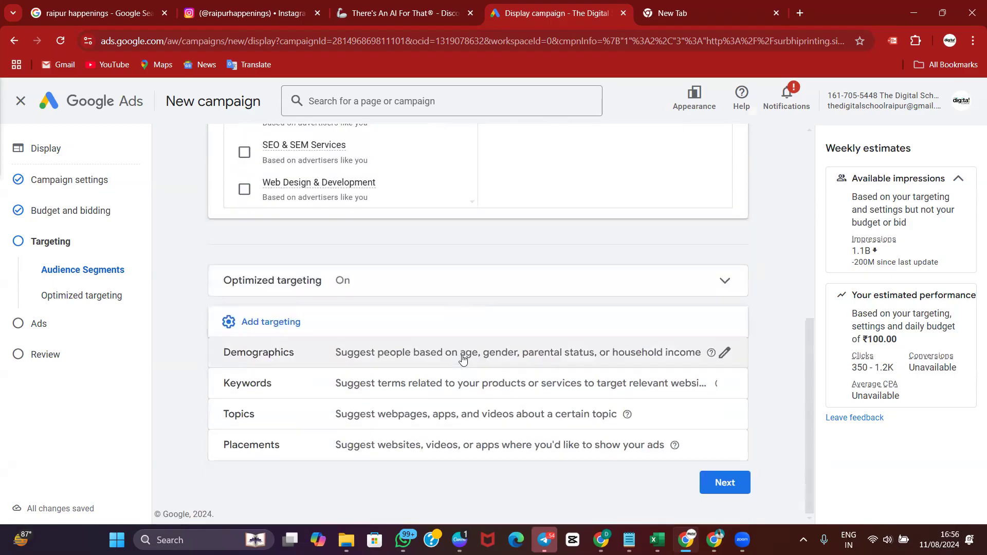
Add demographics targeting with all genders, ages, parental statuses and household incomes checked.
click(281, 354)
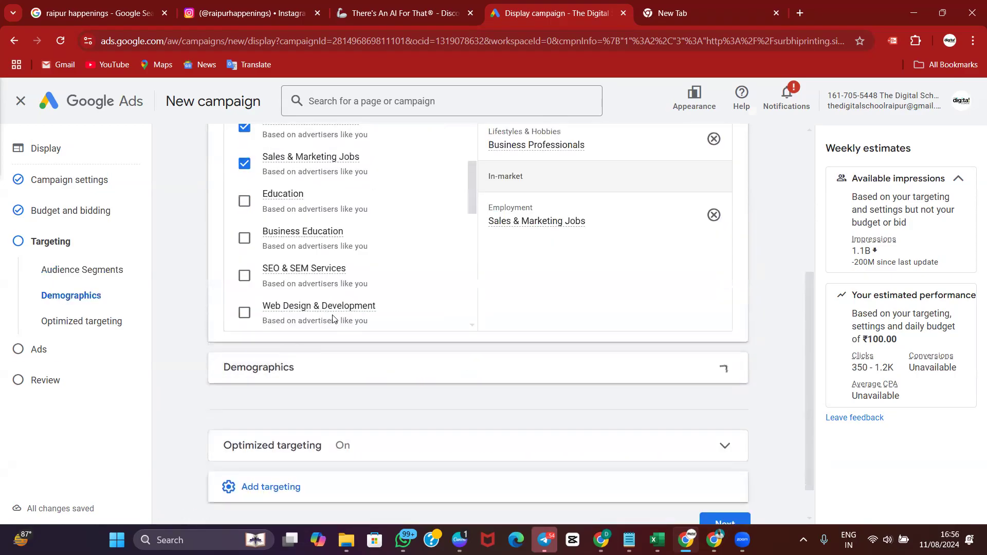
scroll(363, 287, down, 6)
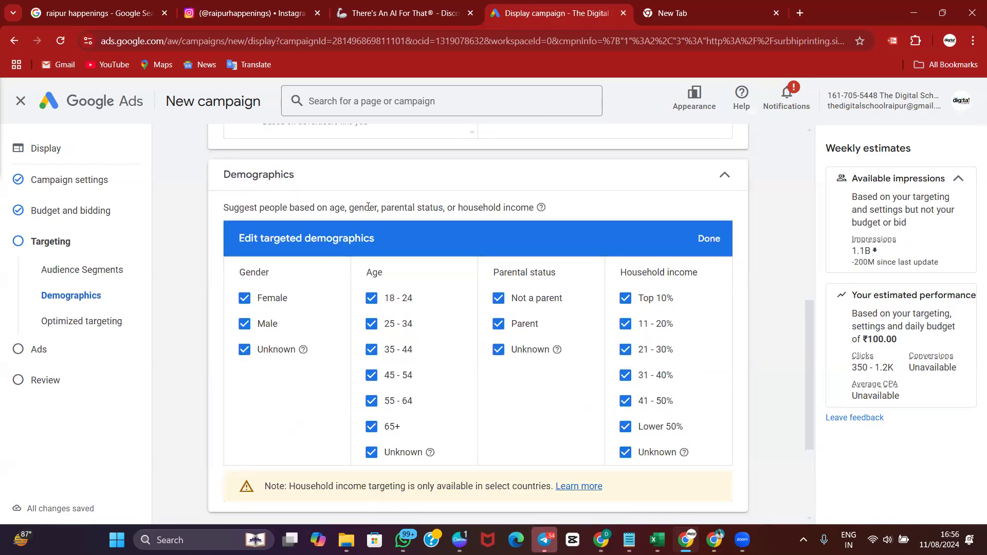
drag(327, 208, 527, 205)
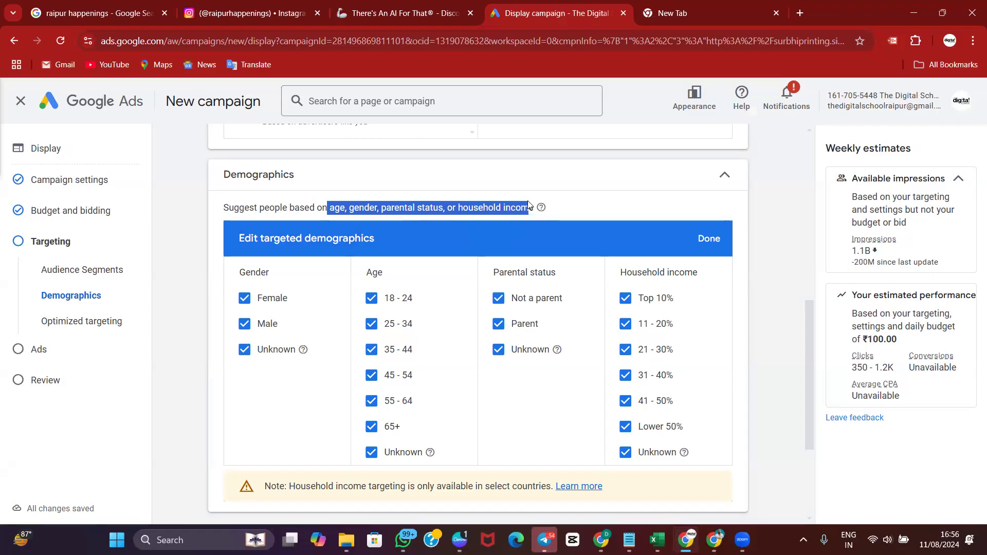
click(528, 207)
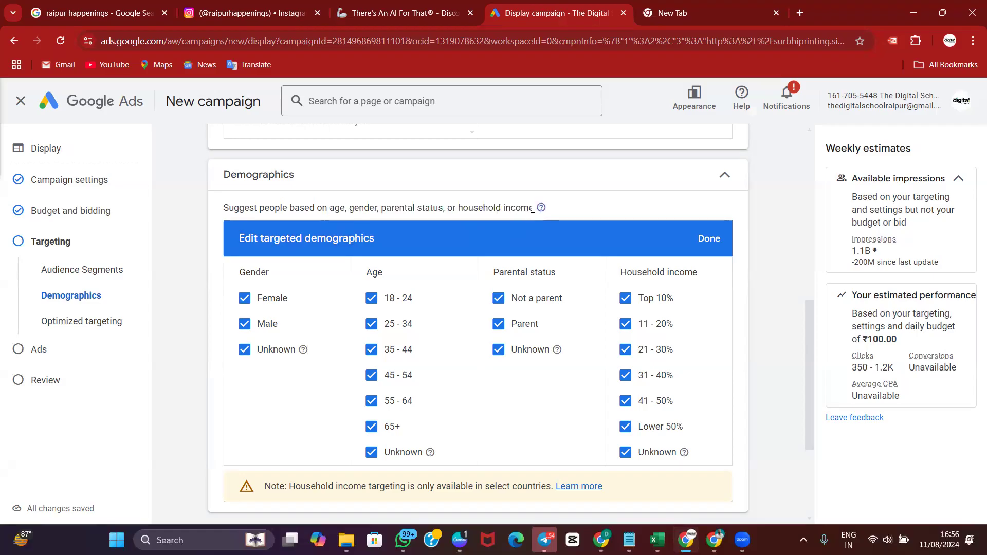
drag(529, 207, 455, 203)
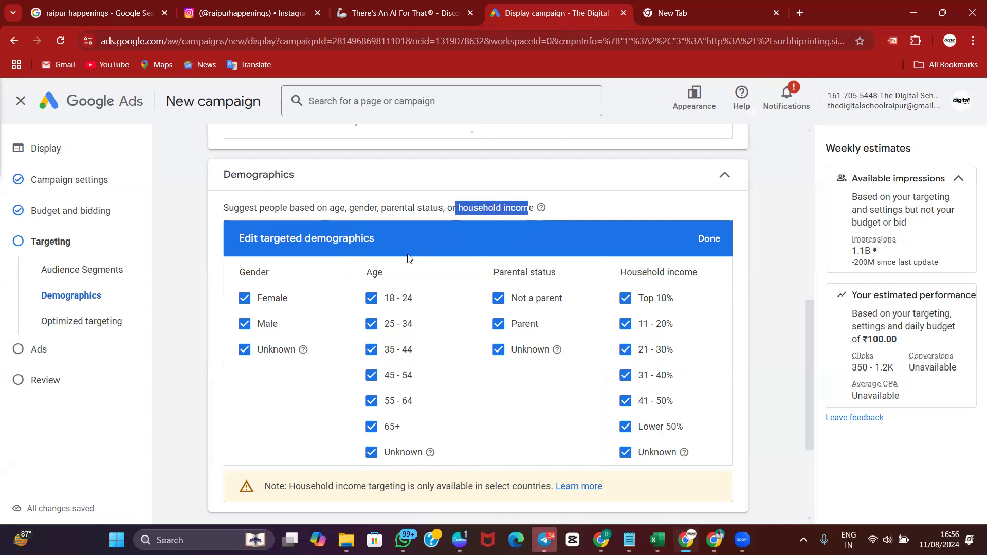
scroll(407, 258, down, 3)
drag(271, 316, 550, 318)
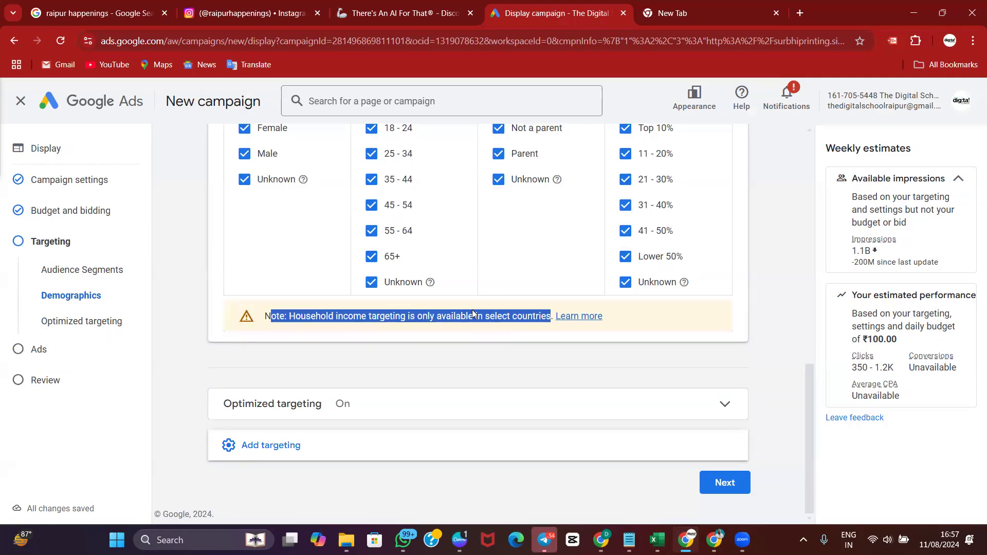
click(280, 239)
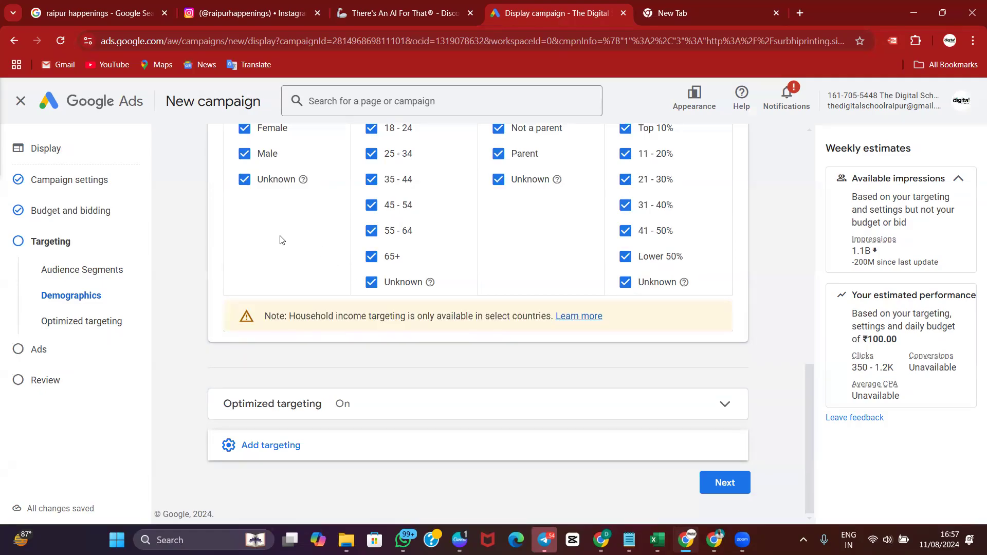
scroll(280, 240, up, 3)
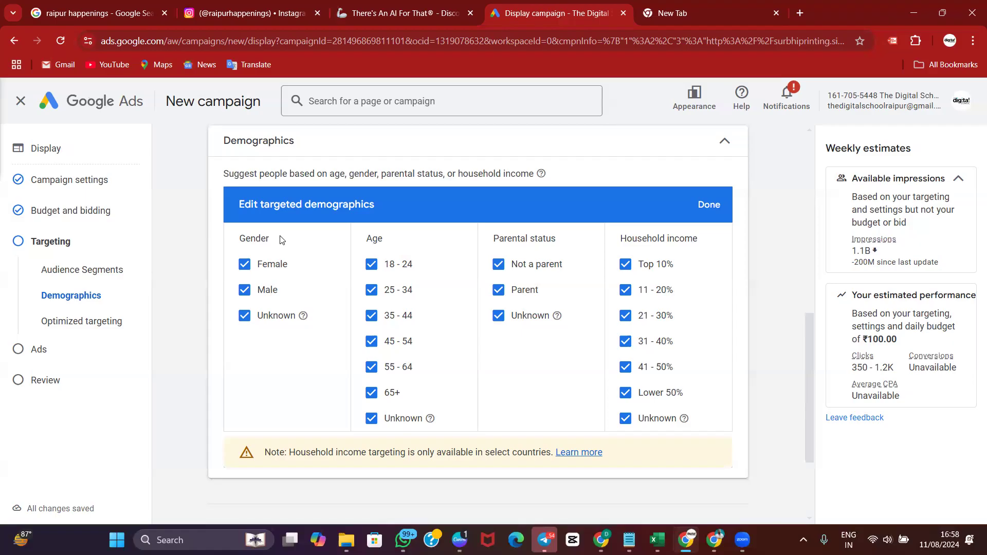
double_click(448, 457)
triple_click(448, 457)
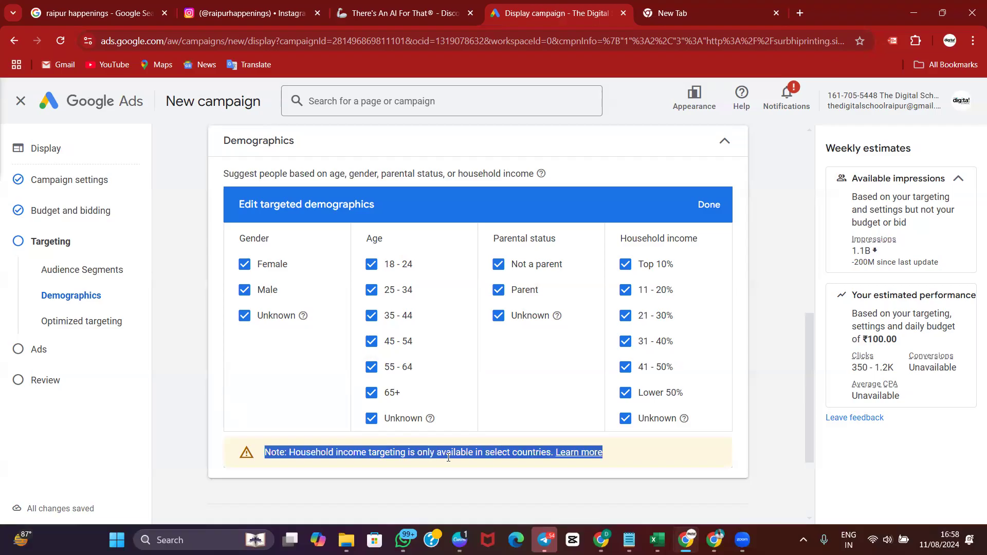
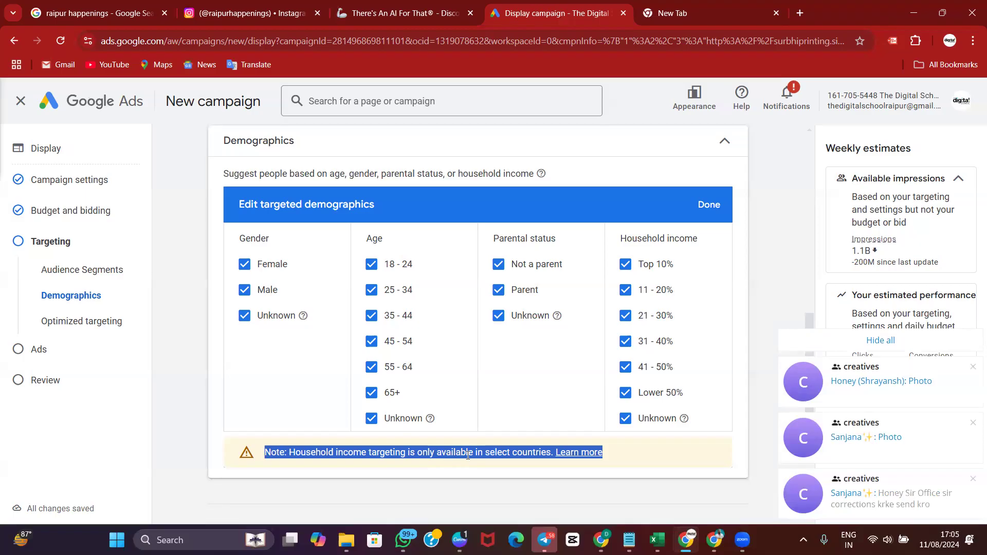
Highlight and then deselect the Household income heading in the demographics panel.
click(572, 388)
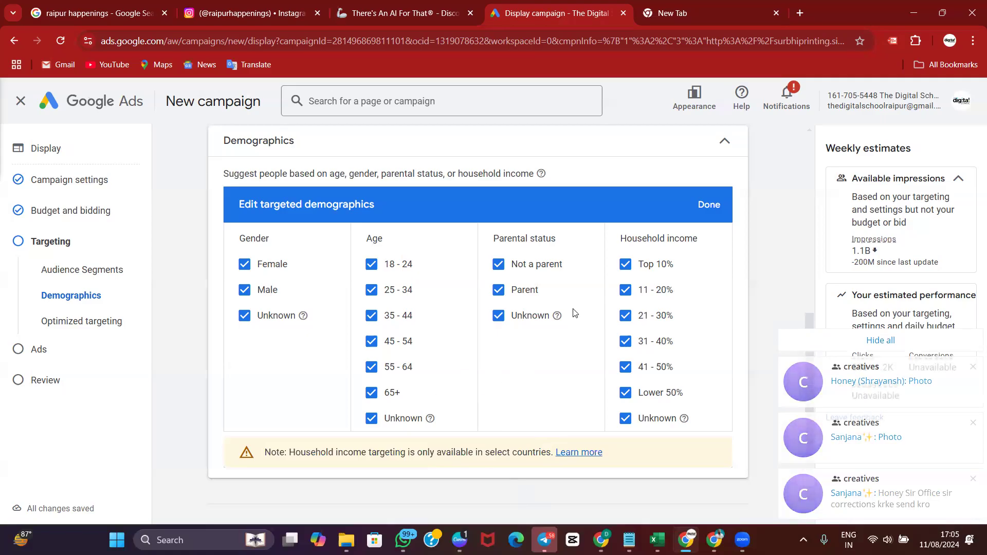
triple_click(623, 243)
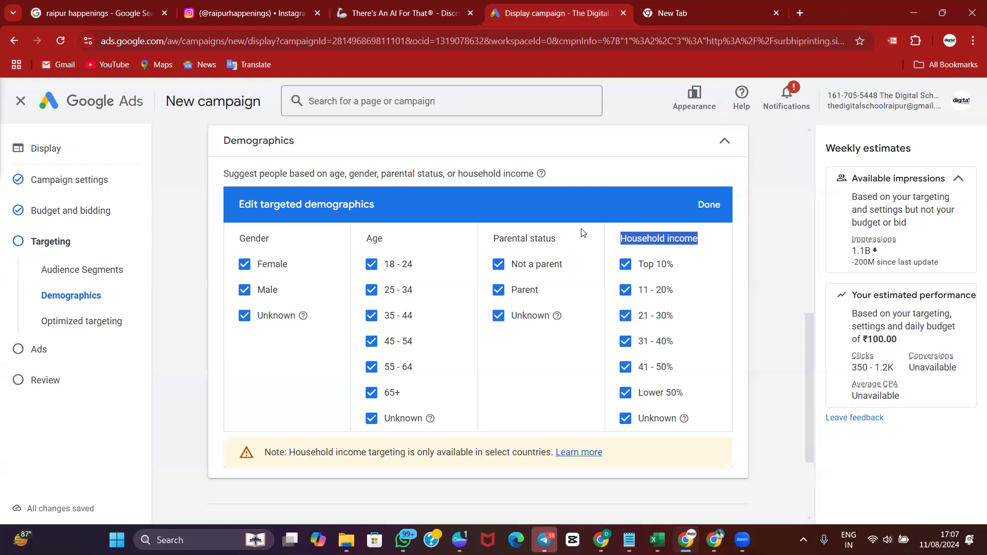
click(533, 375)
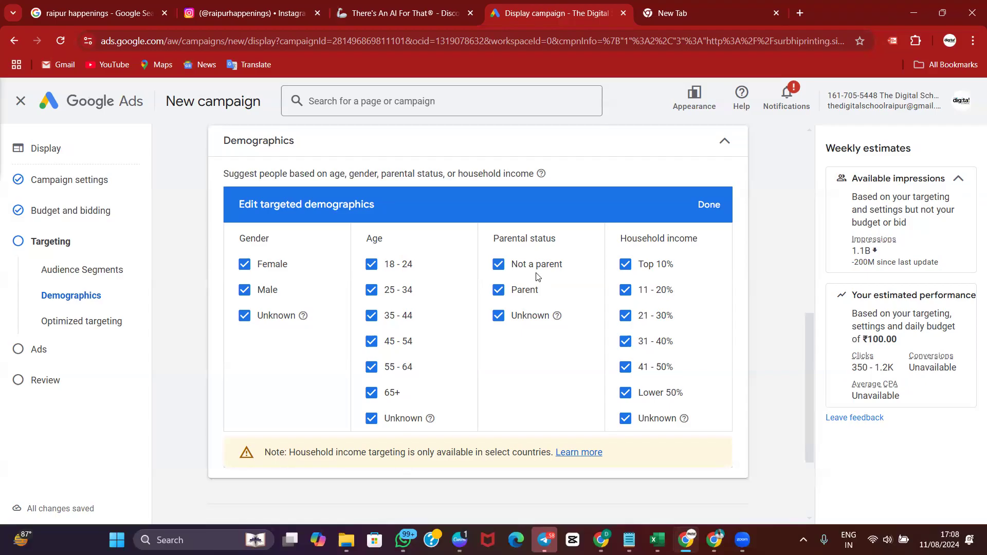
Search Google for 'inr to vietnam currency' in a new tab.
click(685, 10)
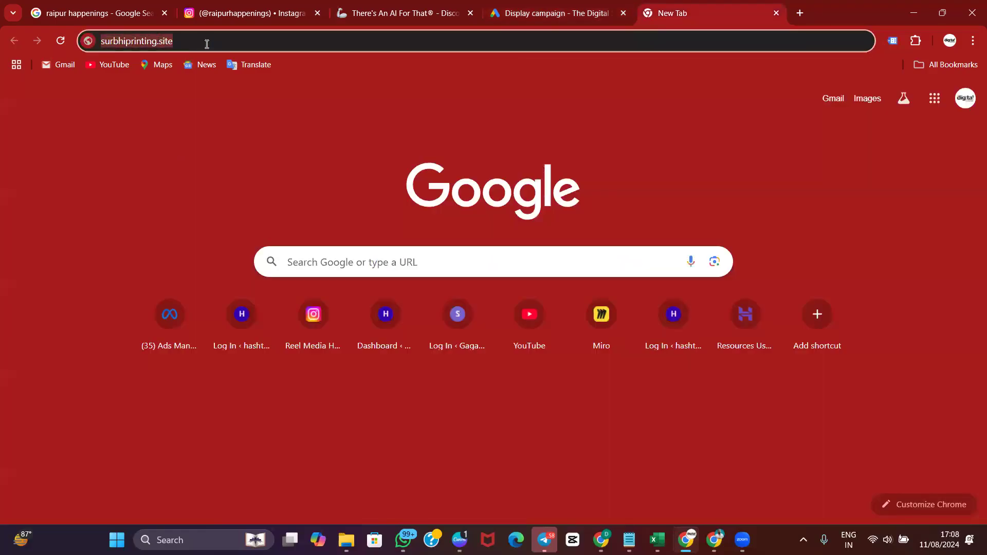
key(BackSpace)
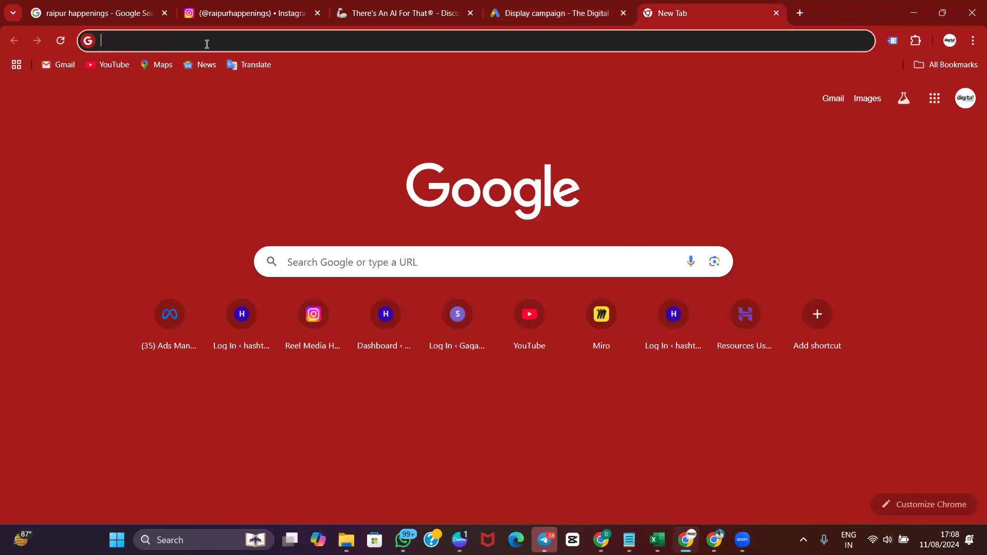
text(inr to vet)
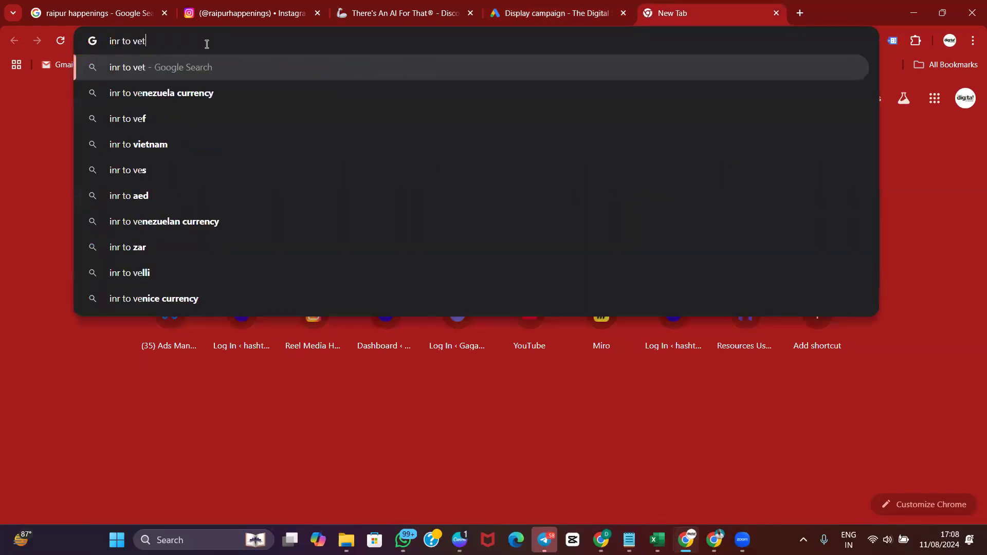
key(Down)
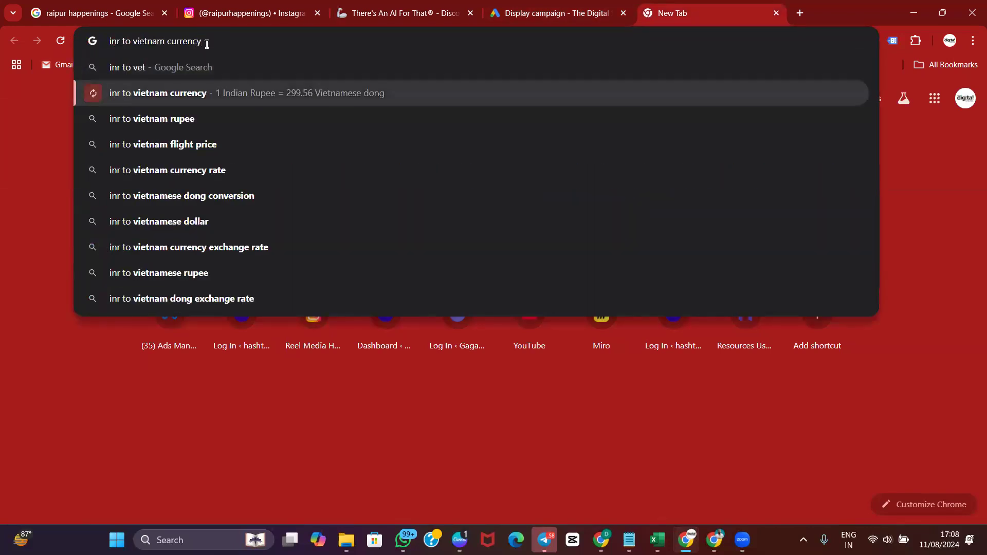
key(Return)
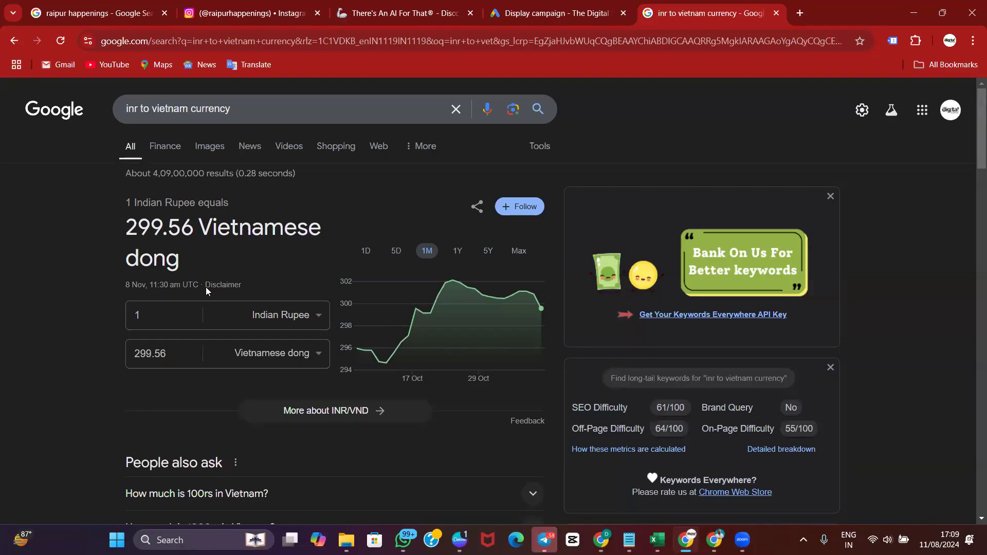
scroll(206, 287, down, 3)
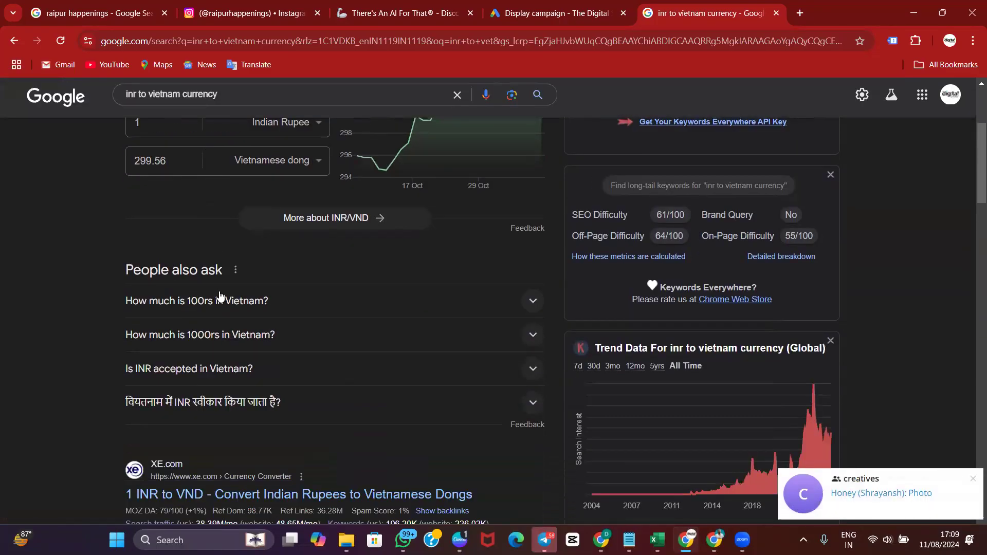
scroll(159, 321, down, 5)
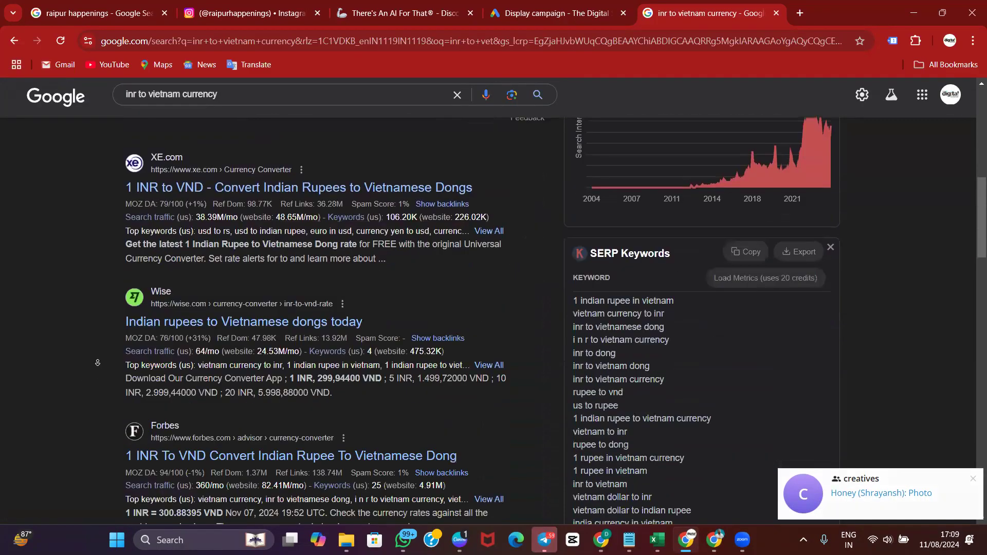
scroll(102, 330, up, 8)
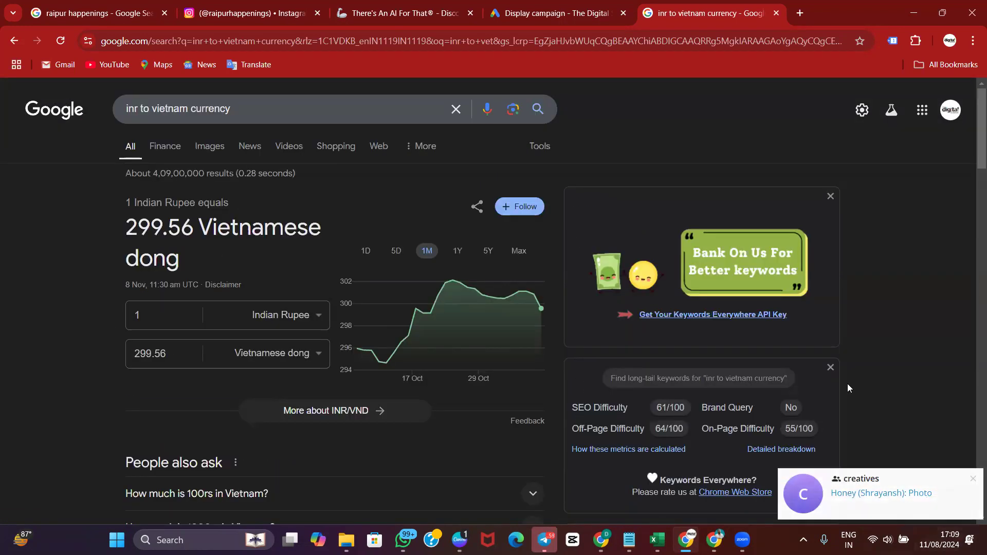
scroll(847, 384, down, 2)
scroll(847, 383, up, 2)
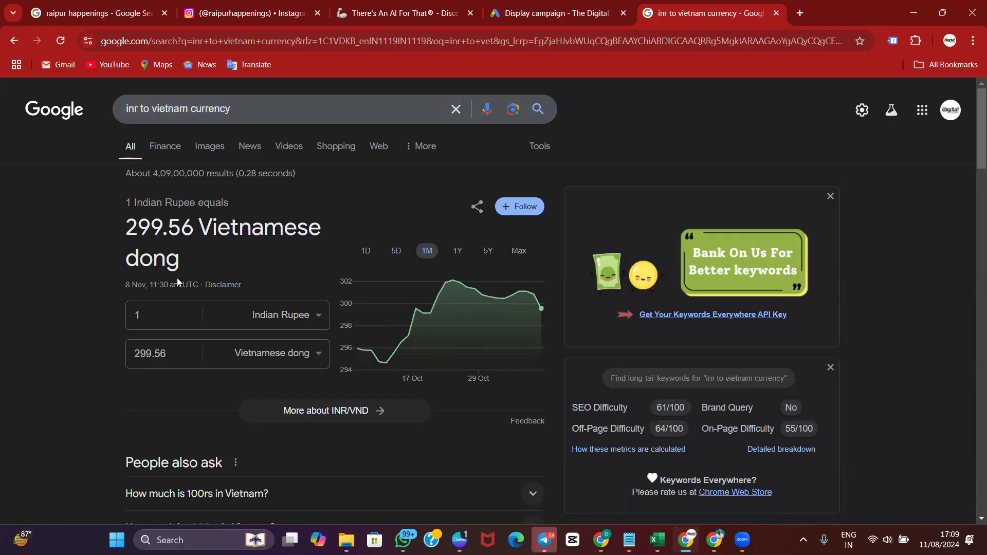
Convert 100000 rupees to 29955723.51 Vietnamese dong, then return to the campaign tab.
click(146, 322)
text(00000)
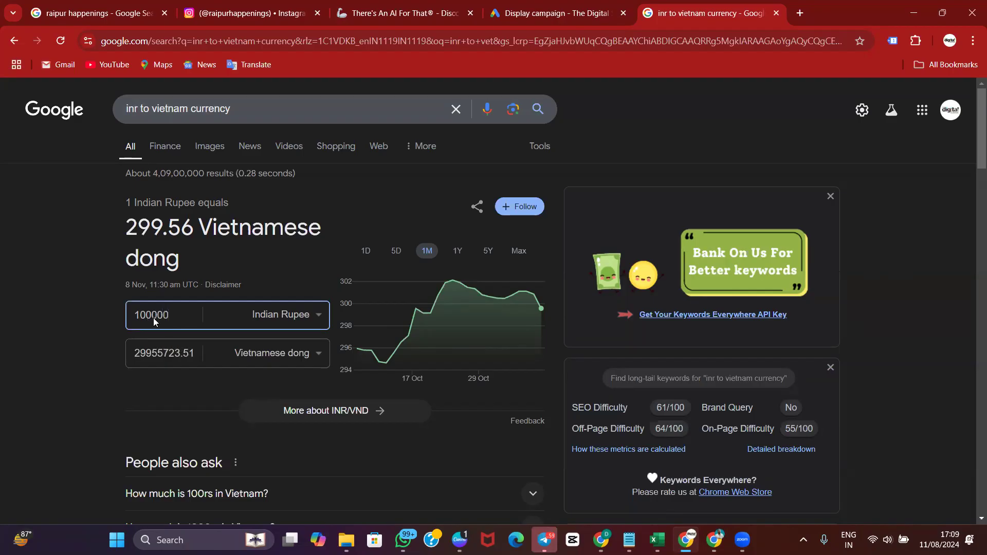
double_click(166, 354)
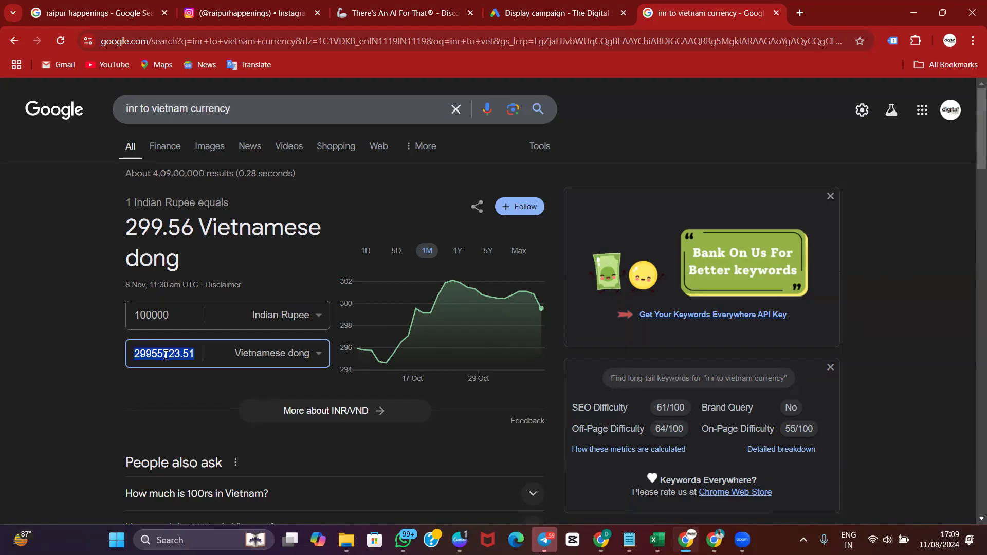
click(555, 6)
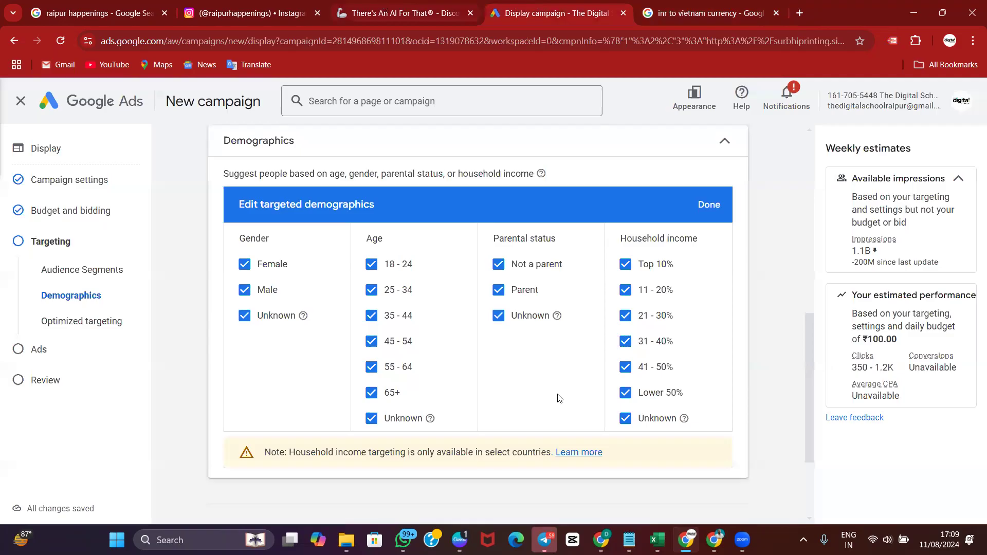
Untick the six income brackets from Top 10% to Lower 50%, leaving only Unknown.
click(625, 263)
click(625, 290)
click(624, 315)
click(625, 341)
click(625, 366)
click(625, 392)
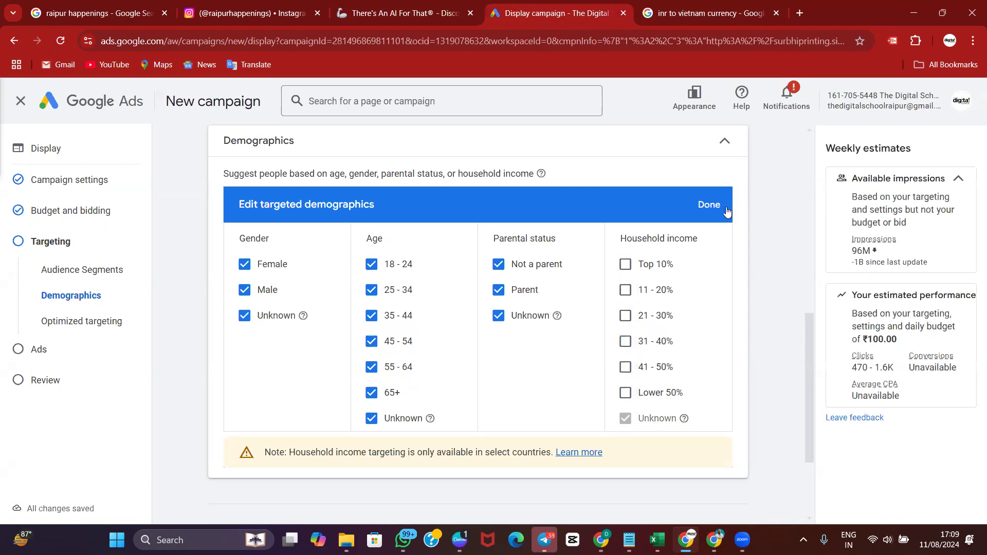
click(699, 206)
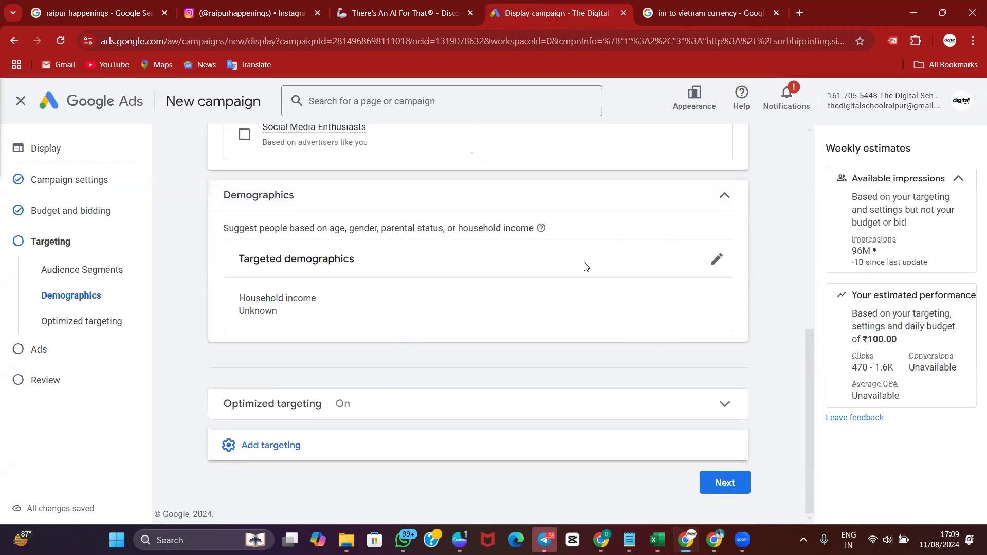
Check the optimized targeting details and reveal the additional targeting options.
click(560, 413)
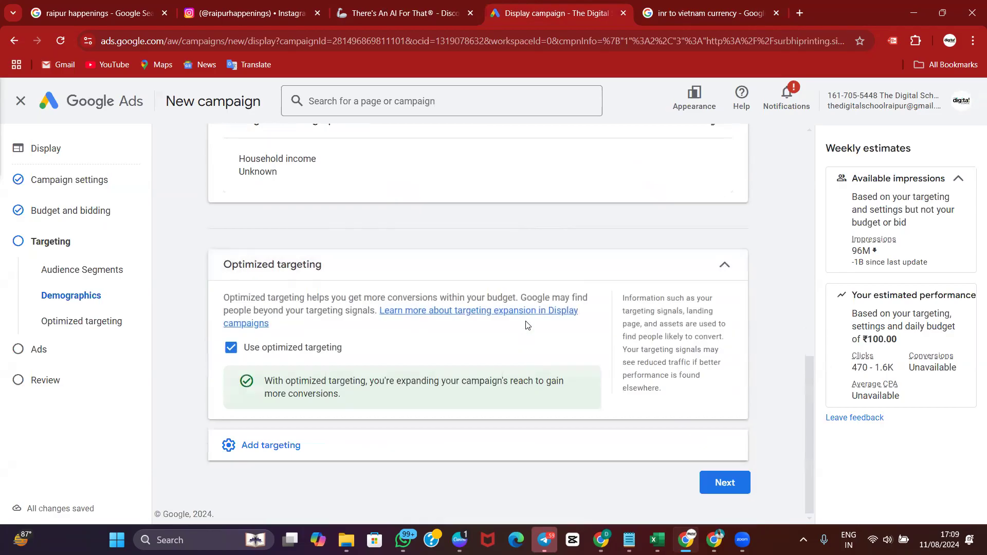
click(725, 266)
click(273, 446)
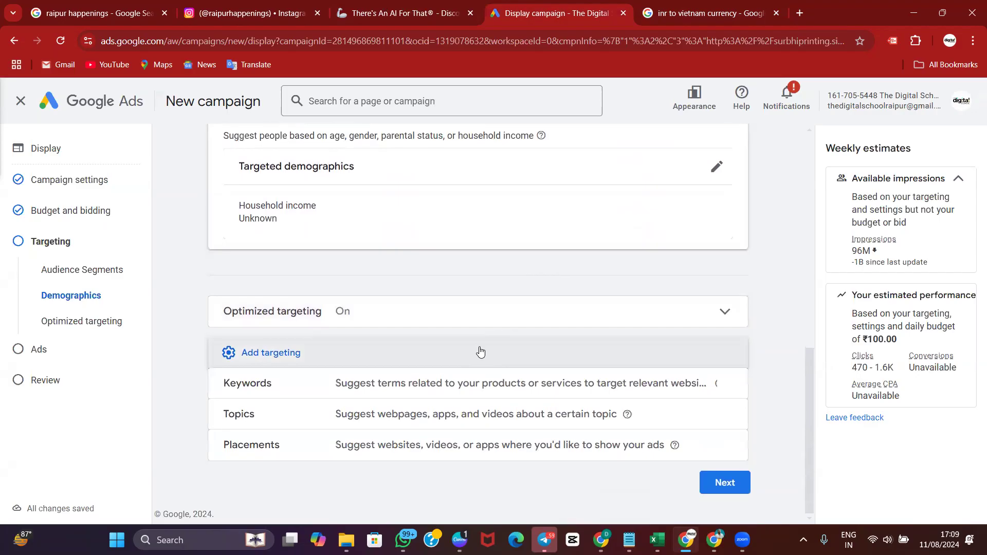
Add printing keywords such as printing supplies, bulk printing, cheap printing and printing toronto.
click(403, 383)
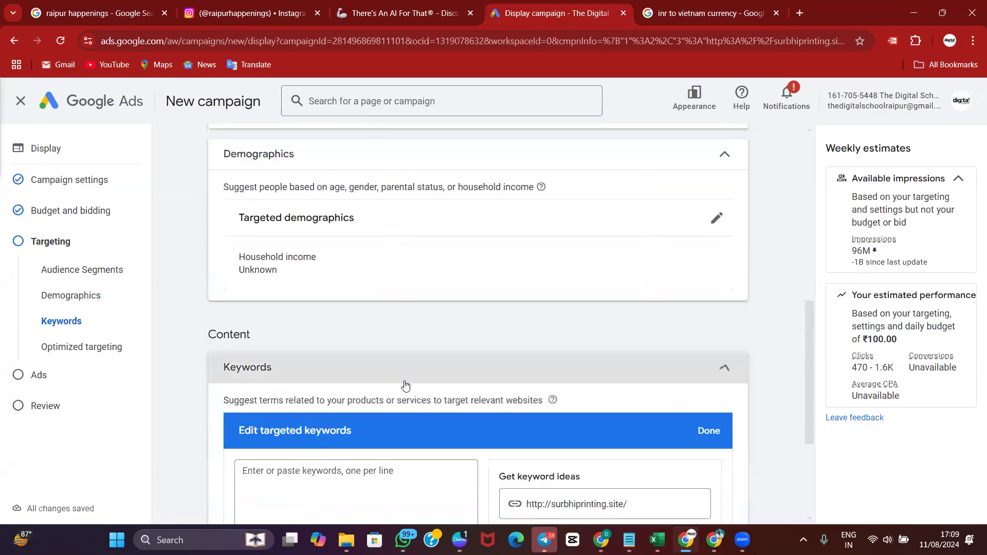
scroll(350, 331, down, 2)
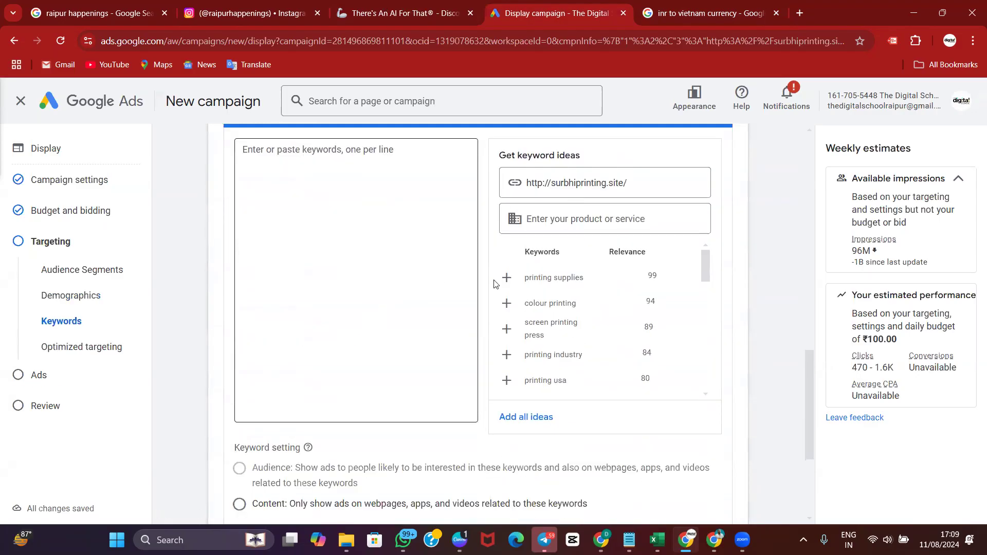
click(527, 280)
click(526, 313)
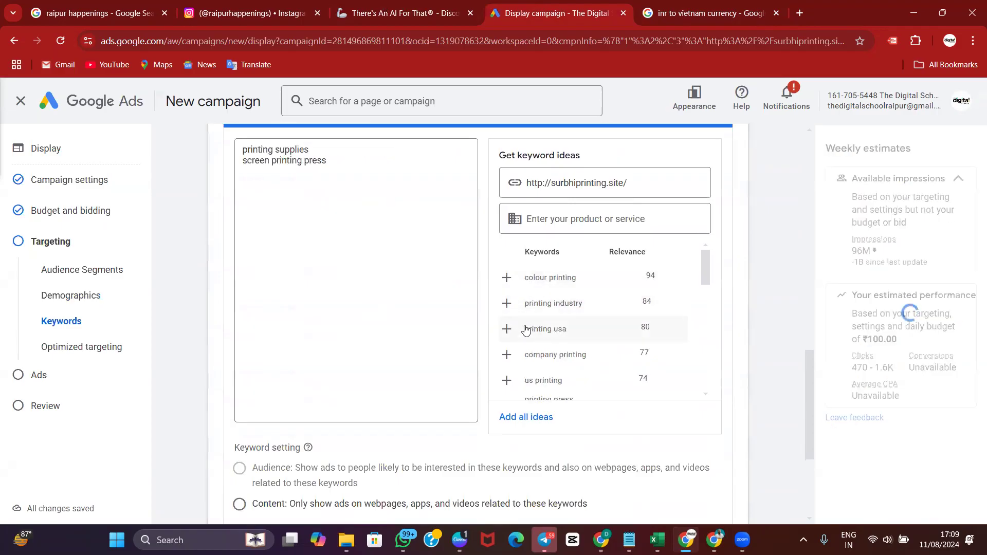
click(526, 328)
click(525, 280)
click(525, 304)
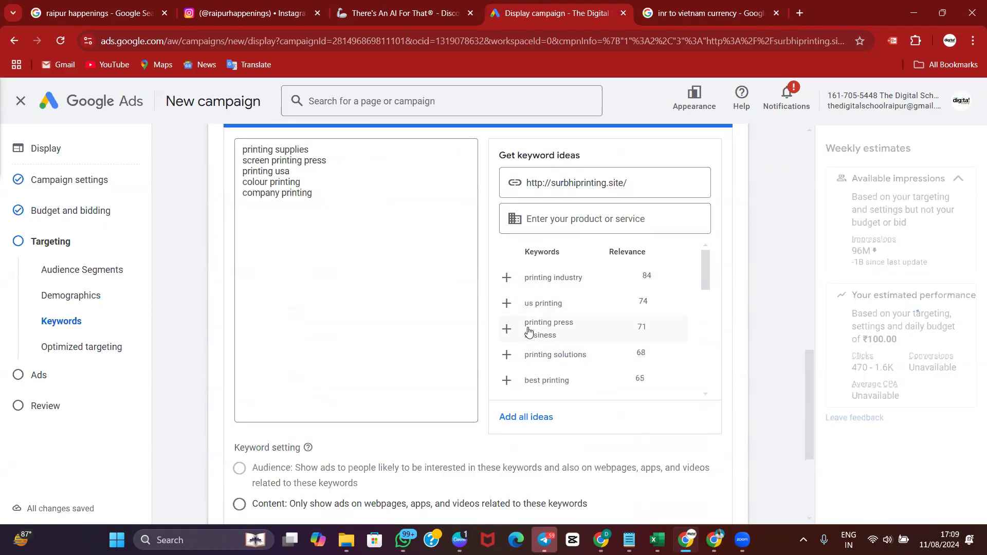
click(530, 332)
click(527, 303)
click(526, 278)
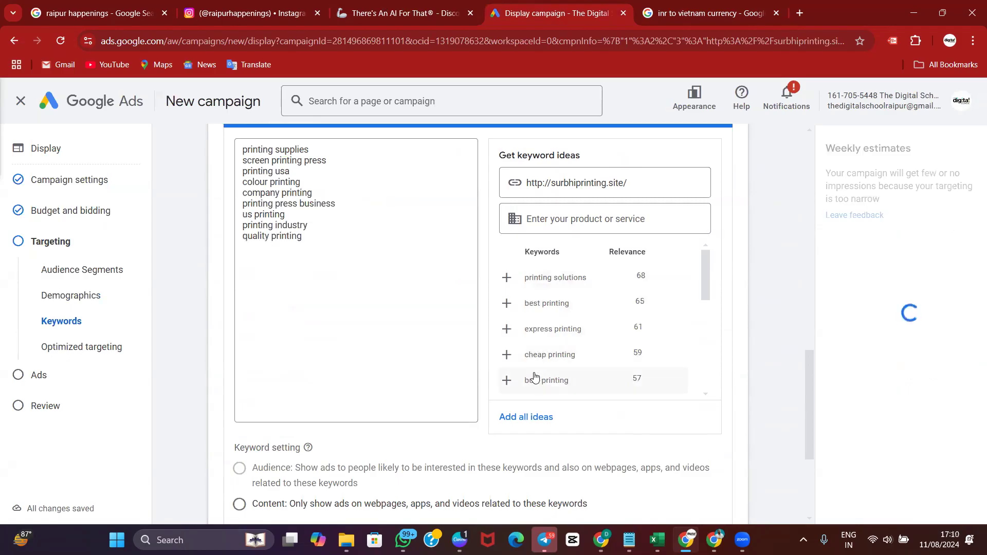
click(535, 380)
click(534, 381)
click(528, 330)
click(529, 304)
click(525, 280)
click(525, 303)
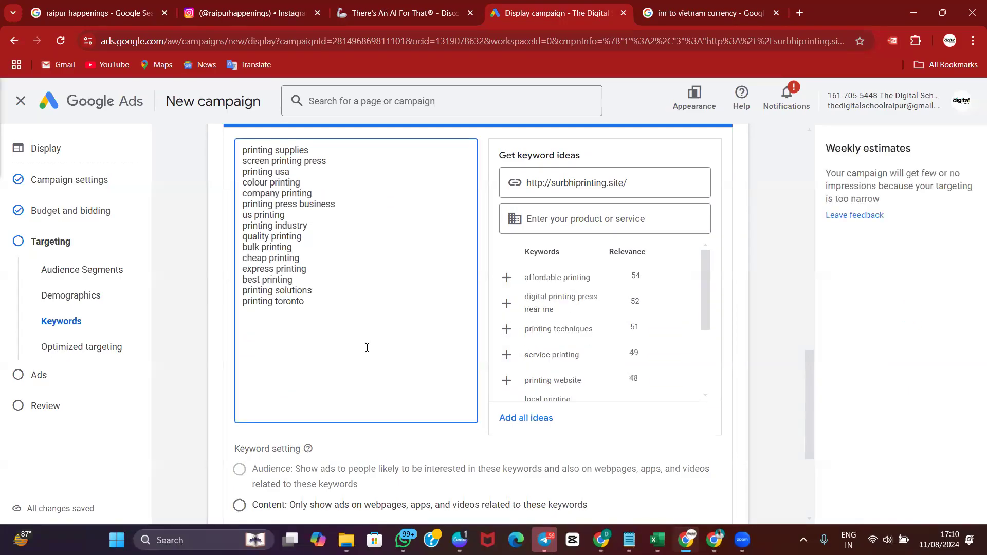
Save the 15-keyword list and expand the optimized targeting settings.
scroll(367, 348, up, 1)
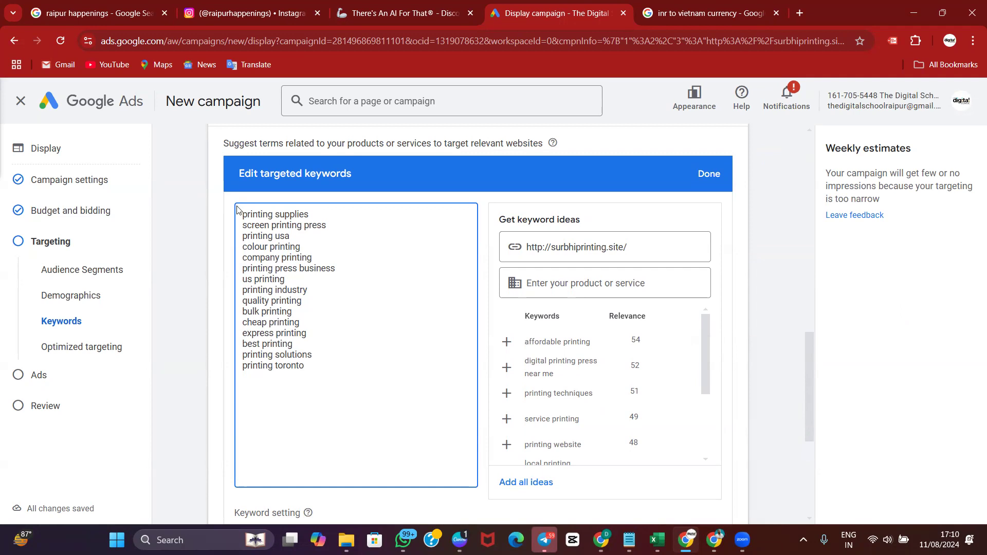
drag(240, 212, 336, 215)
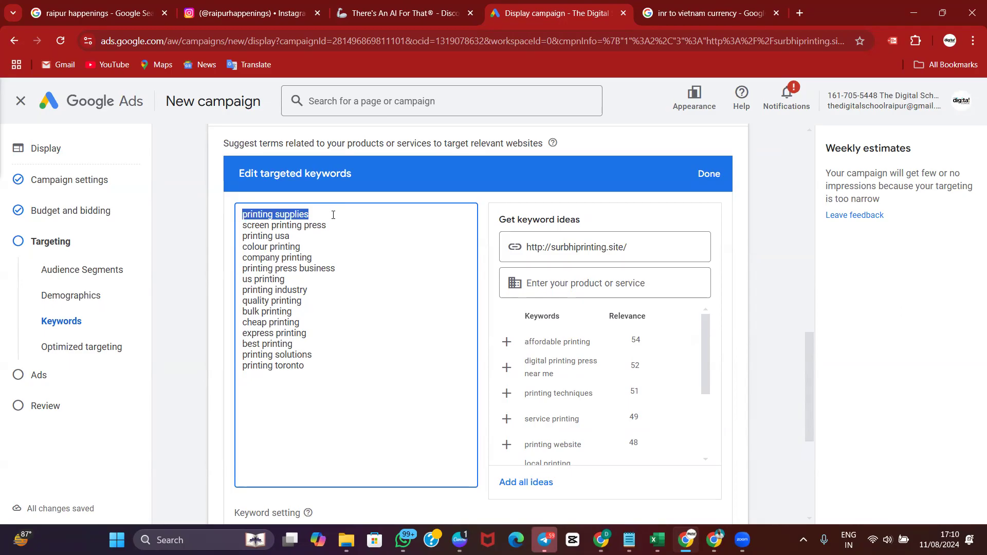
click(709, 174)
click(392, 403)
click(286, 445)
Add topic targeting with Arts & Entertainment as the only selected topic.
click(323, 424)
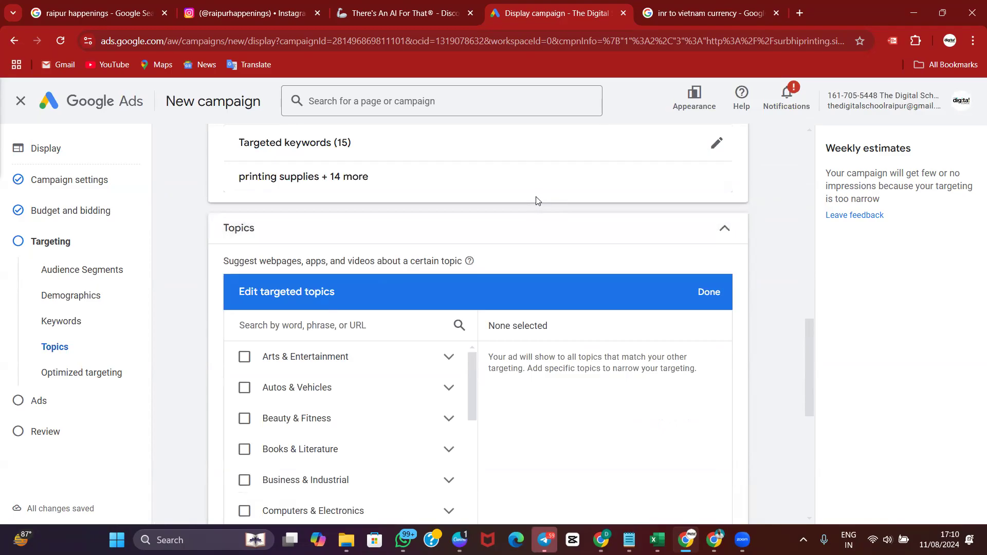
click(244, 356)
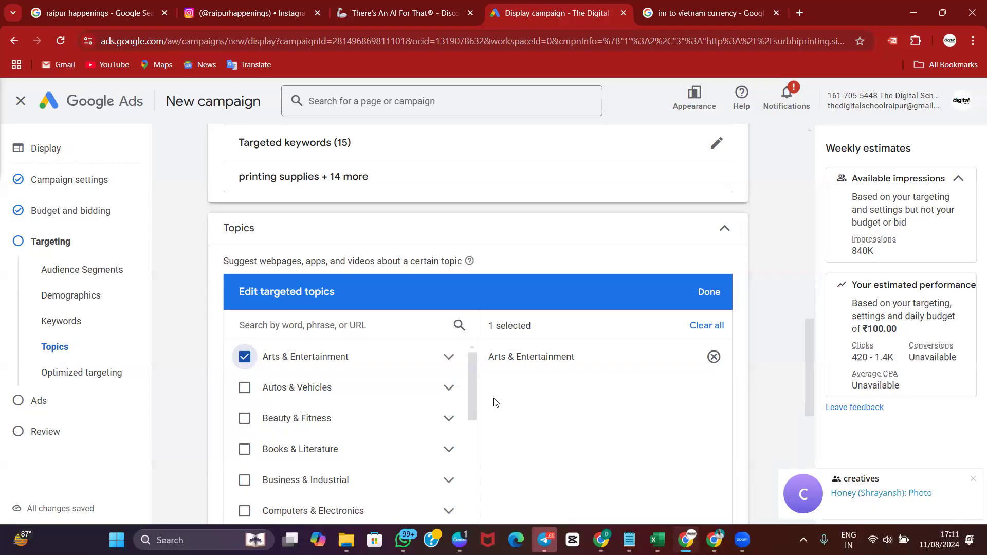
scroll(530, 401, down, 4)
scroll(533, 377, down, 3)
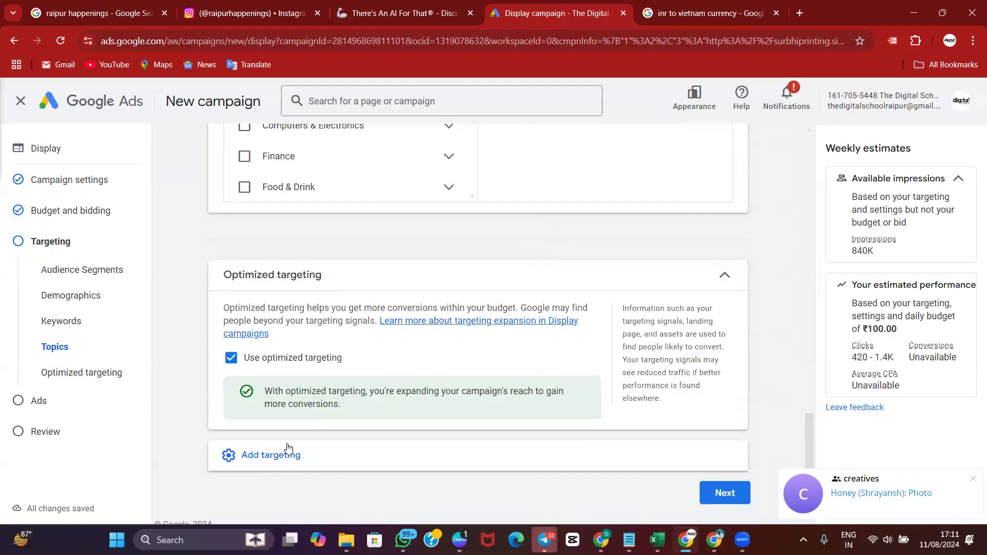
click(288, 451)
Add placement targeting and bring up the empty targeted placements editor.
click(388, 452)
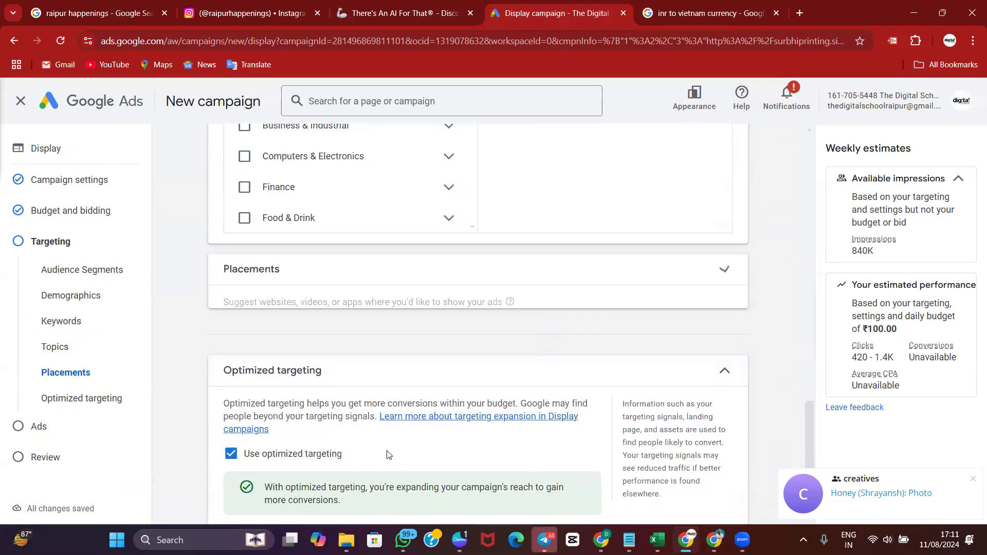
scroll(354, 329, down, 4)
scroll(359, 309, up, 2)
middle_click(363, 322)
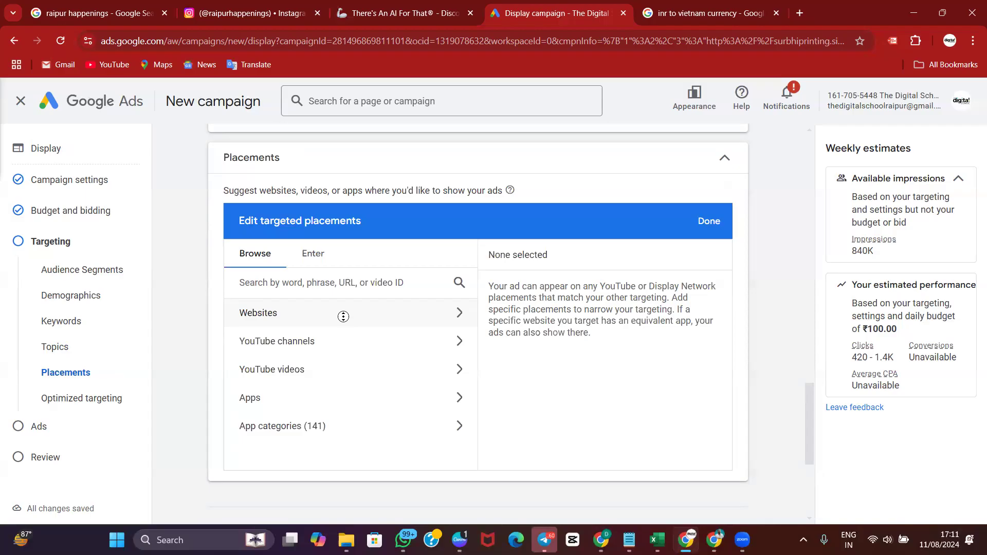
scroll(343, 316, up, 1)
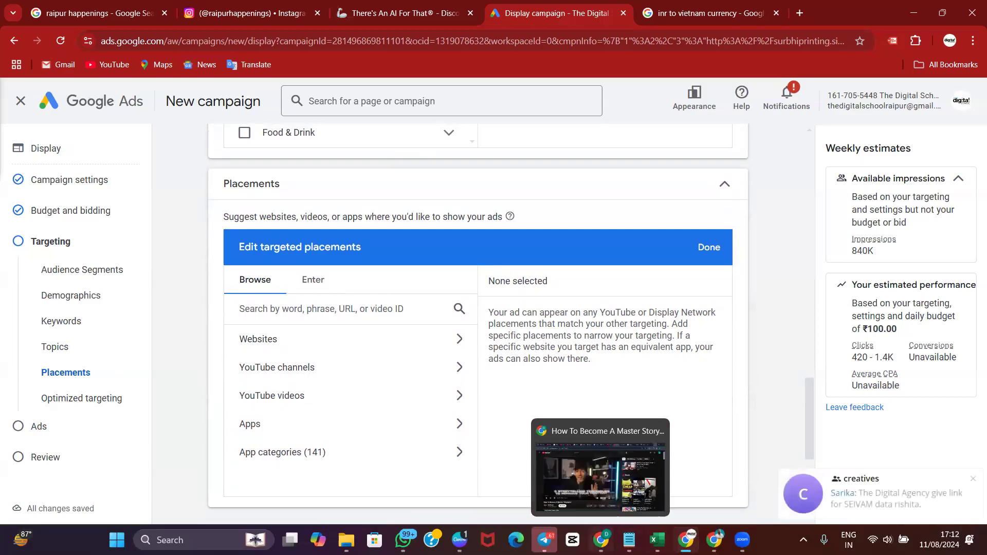
On YouTube, play the most expensive fast food video and skip toward its end.
key(alt+Tab)
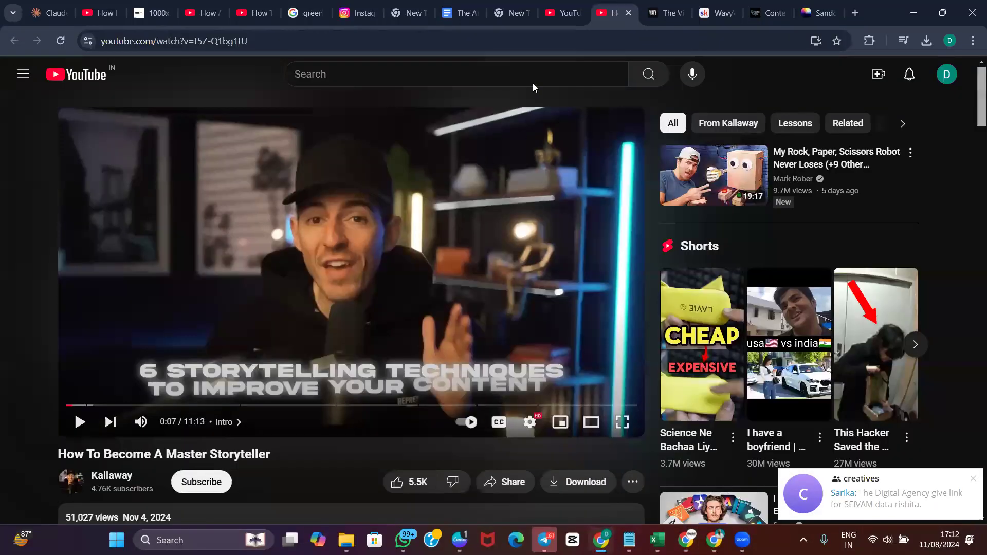
click(554, 12)
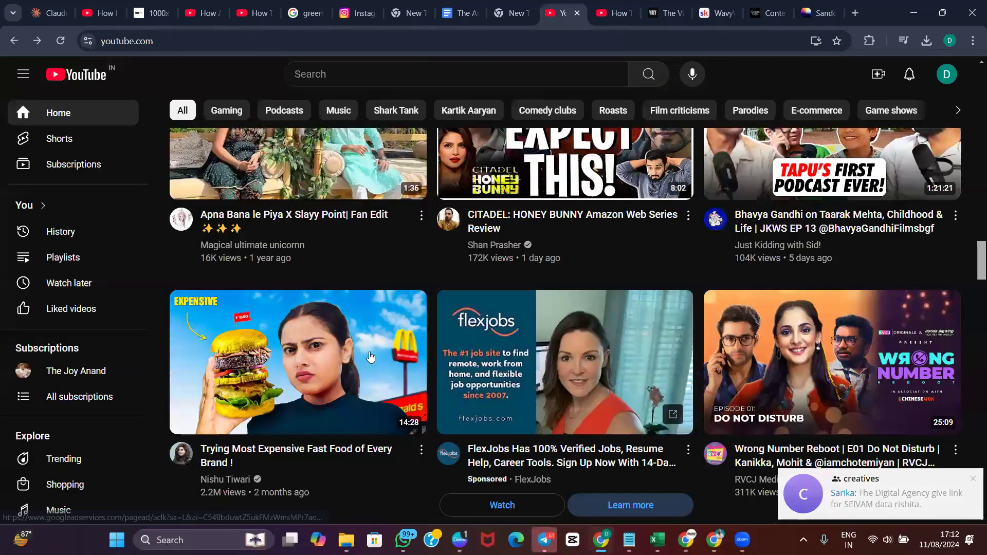
click(341, 388)
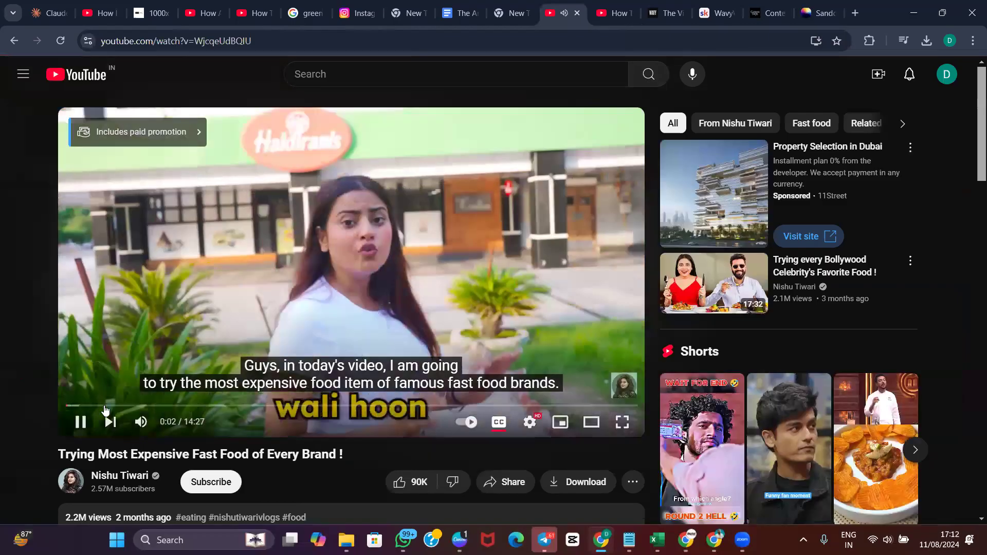
drag(103, 405, 295, 405)
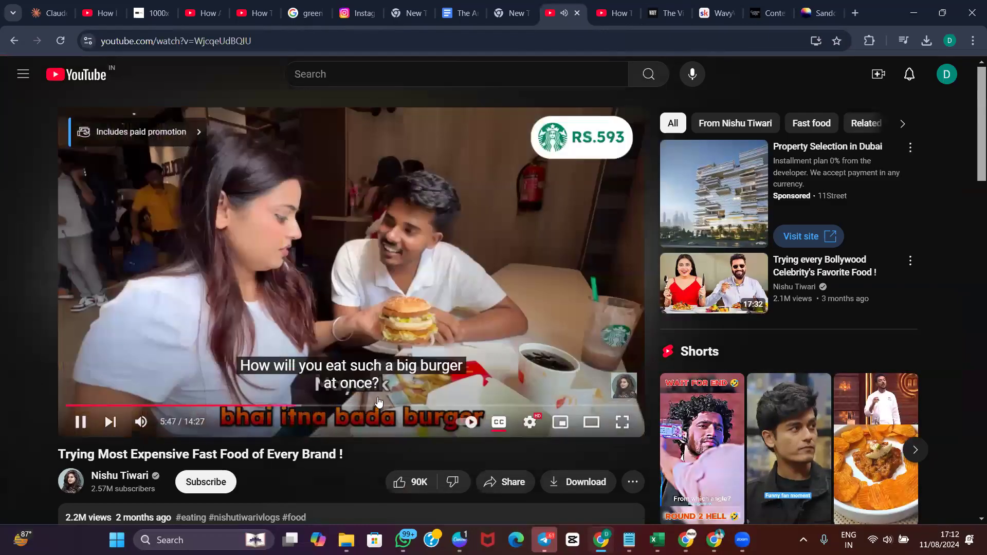
click(378, 406)
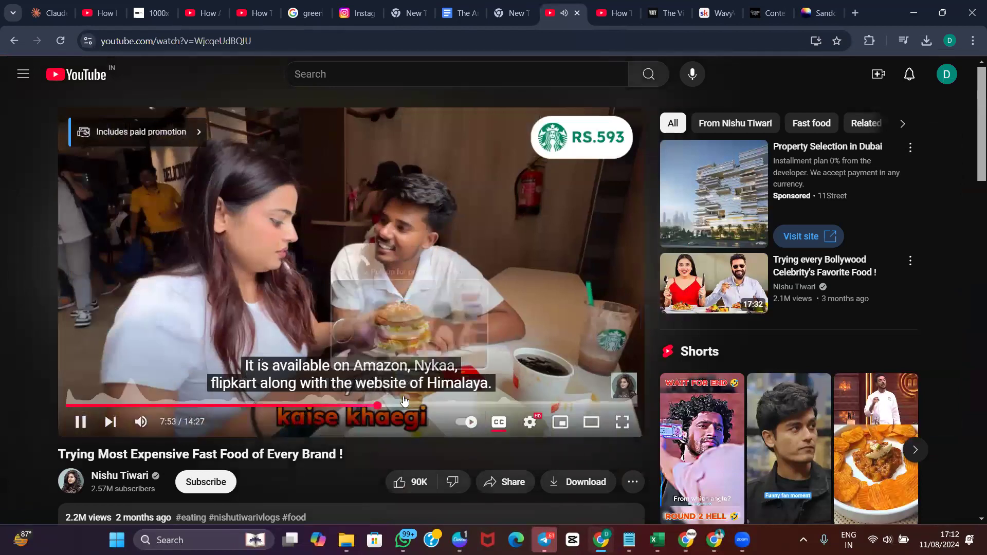
click(484, 406)
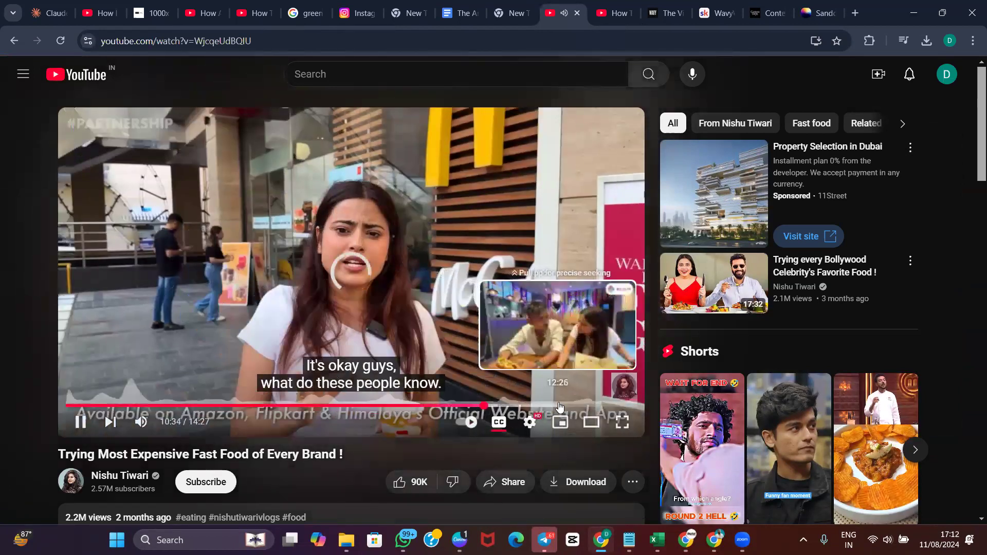
click(610, 406)
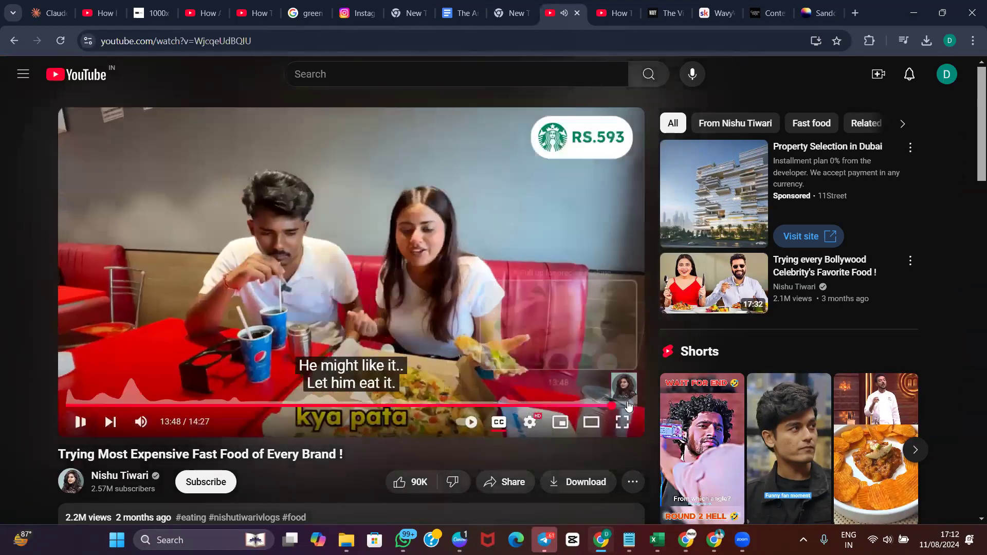
click(627, 406)
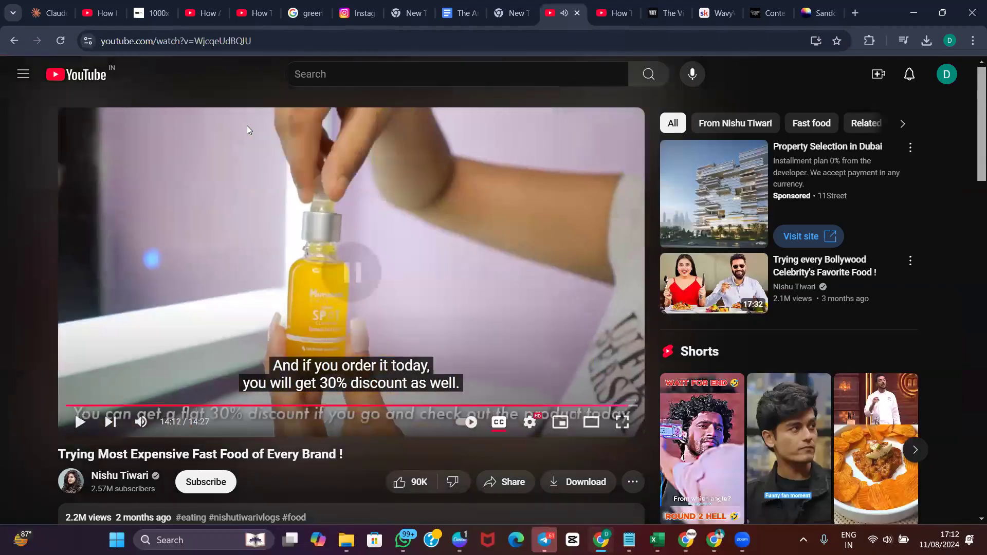
click(321, 230)
scroll(334, 253, down, 5)
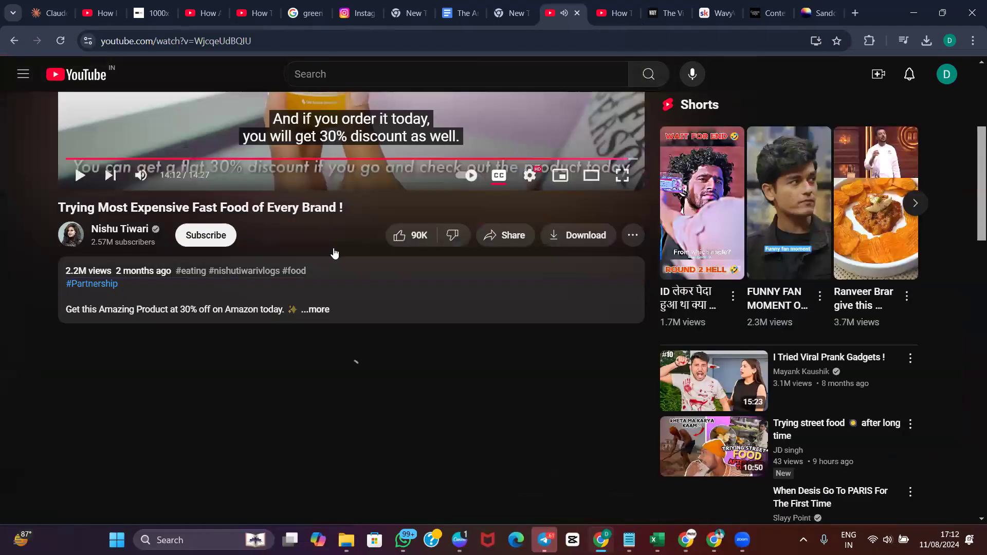
scroll(520, 307, down, 4)
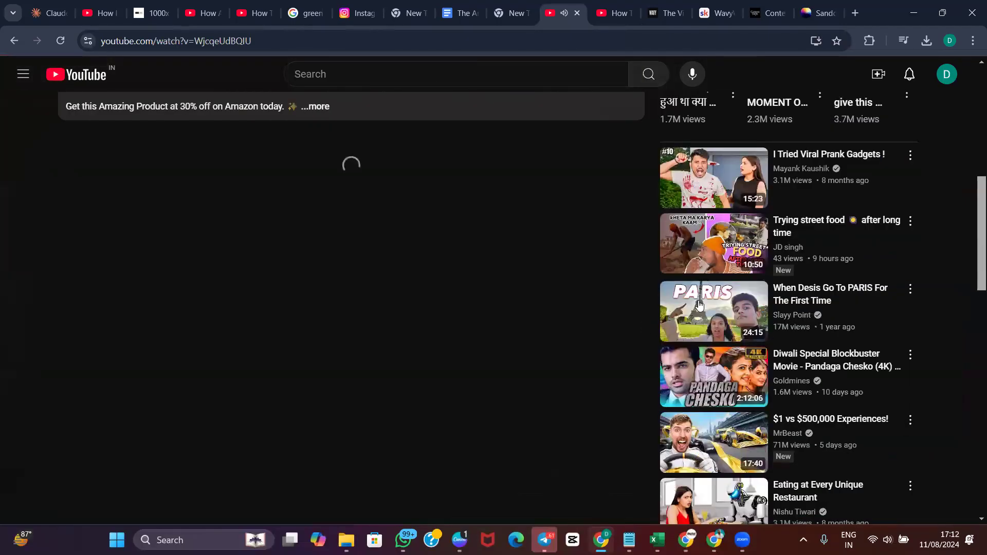
Open 'I Tried Viral Prank Gadgets !' and copy its web address.
click(694, 191)
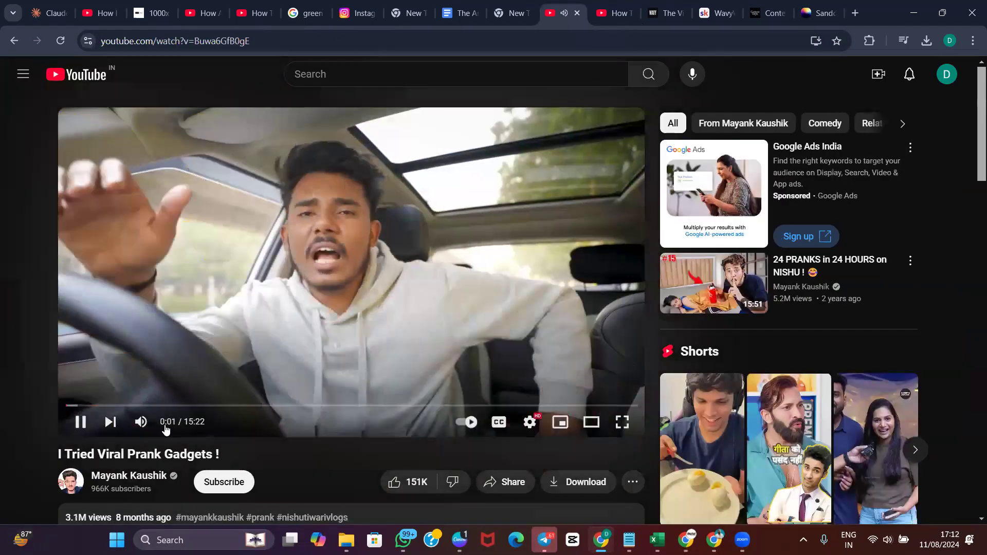
key(2)
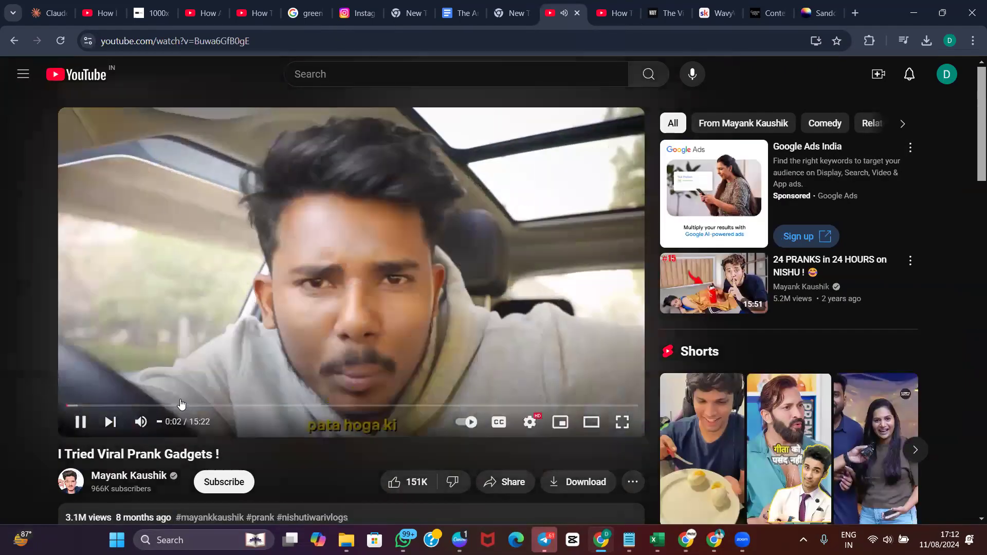
click(440, 233)
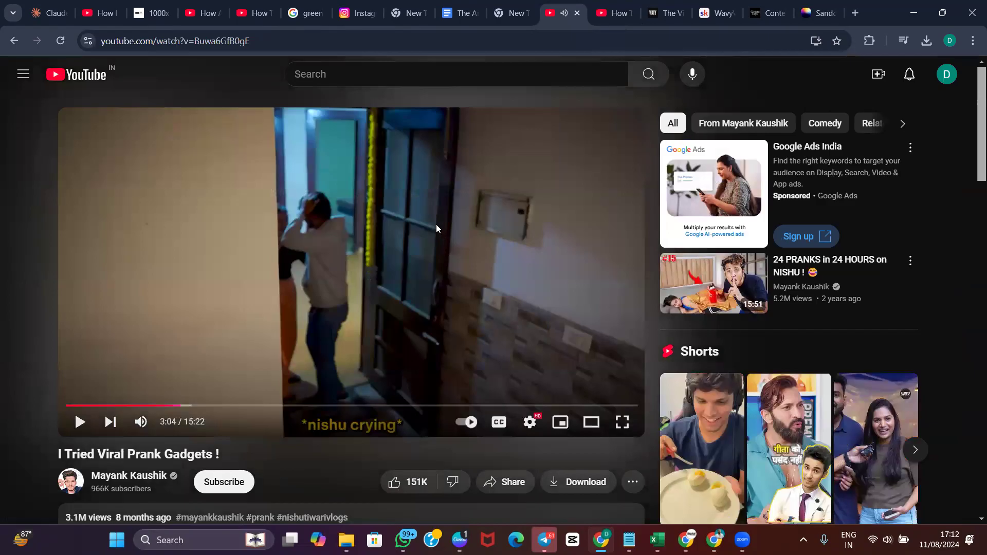
mouse_move(633, 9)
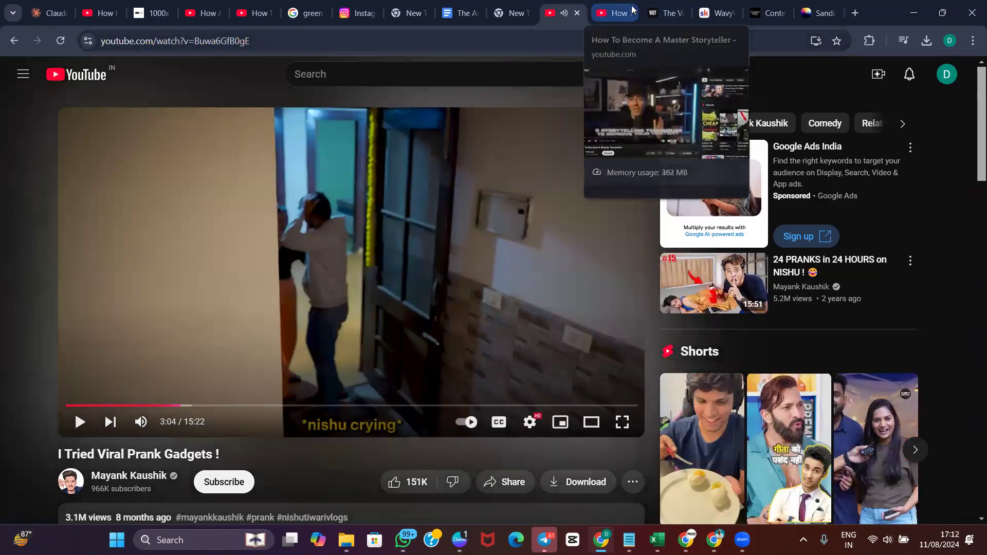
click(172, 40)
right_click(171, 41)
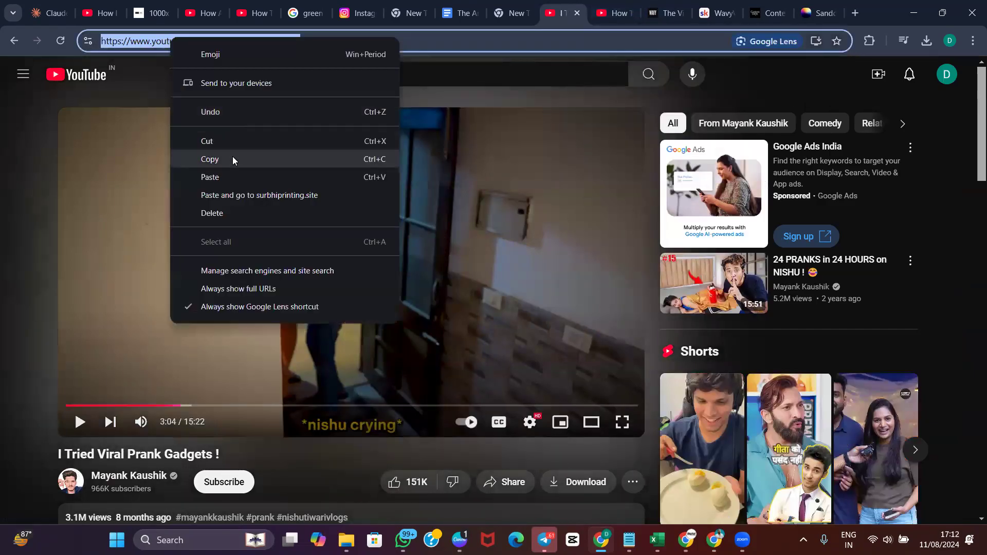
click(232, 156)
Paste the video URL and save 'I Tried Viral Prank Gadgets !' as the targeted placement.
click(907, 6)
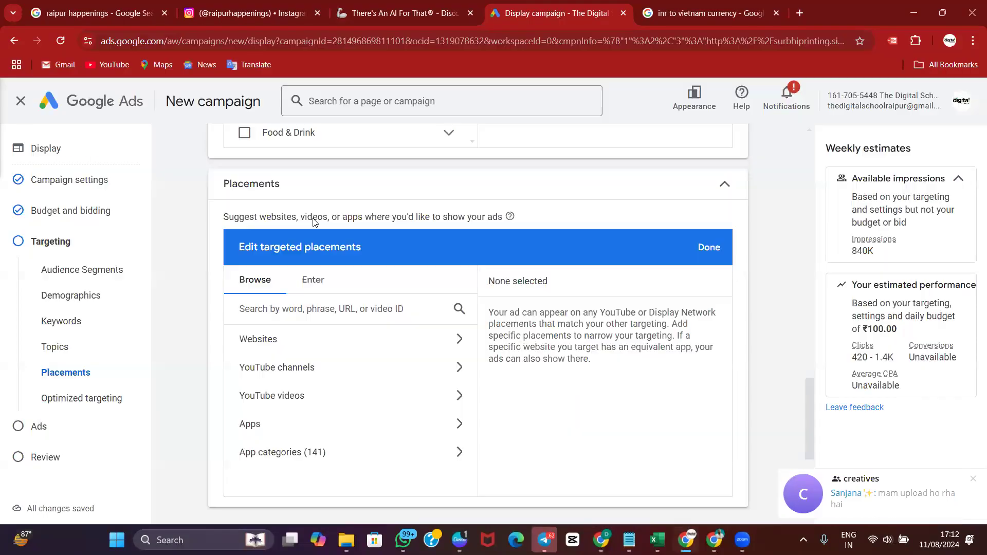
click(290, 309)
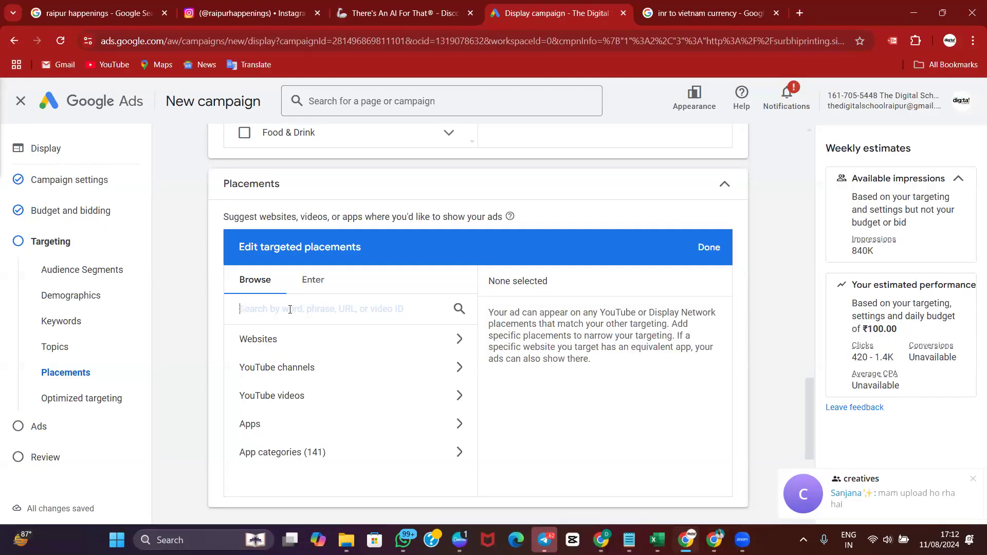
key(ctrl+v)
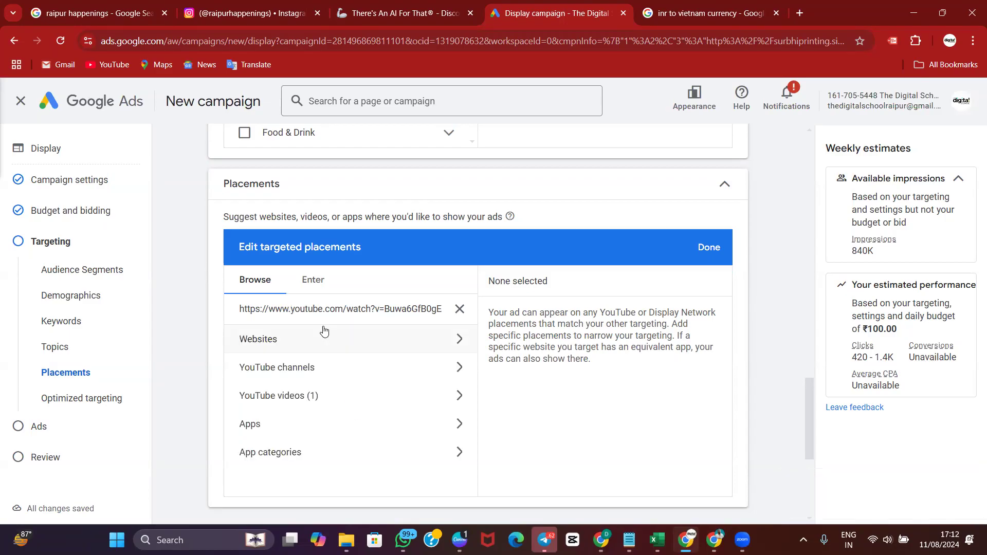
click(276, 397)
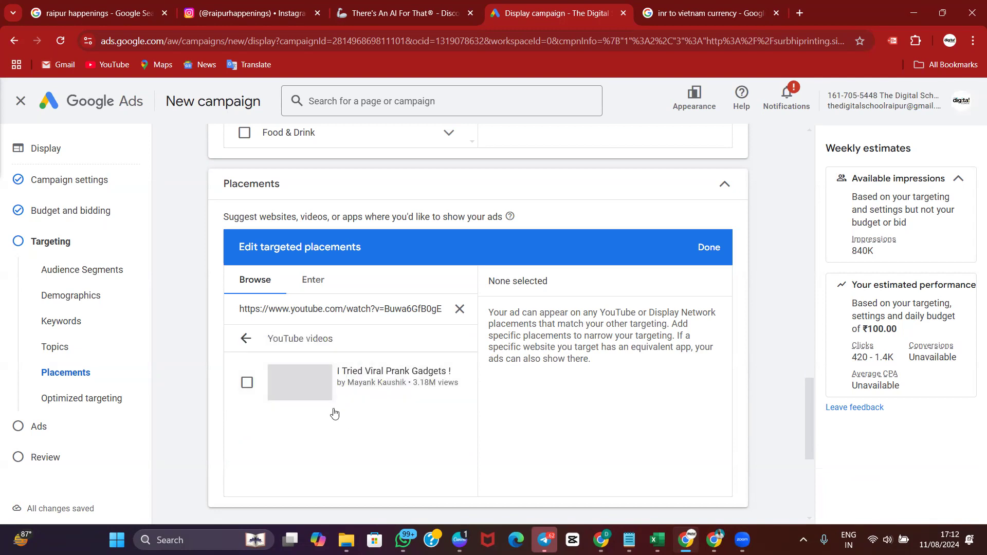
click(300, 387)
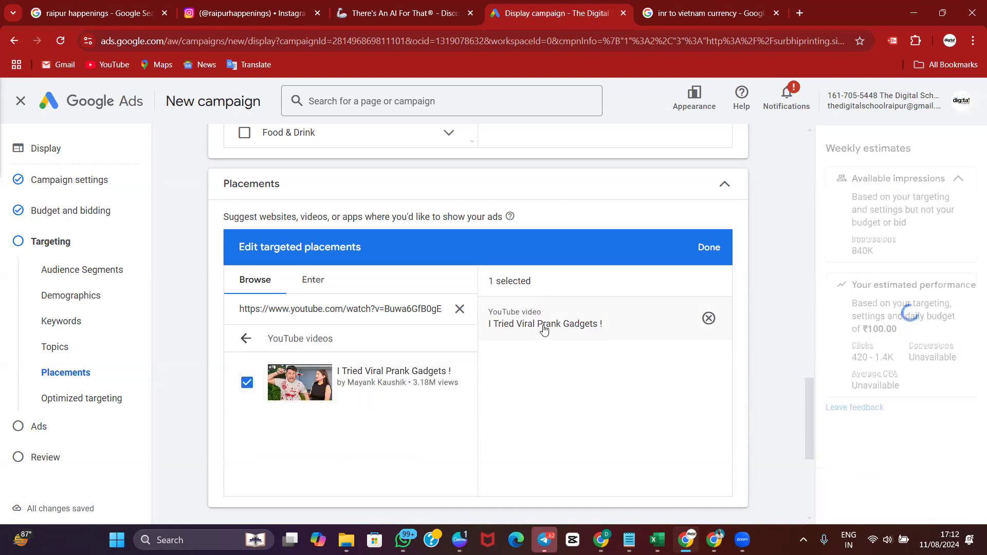
click(709, 247)
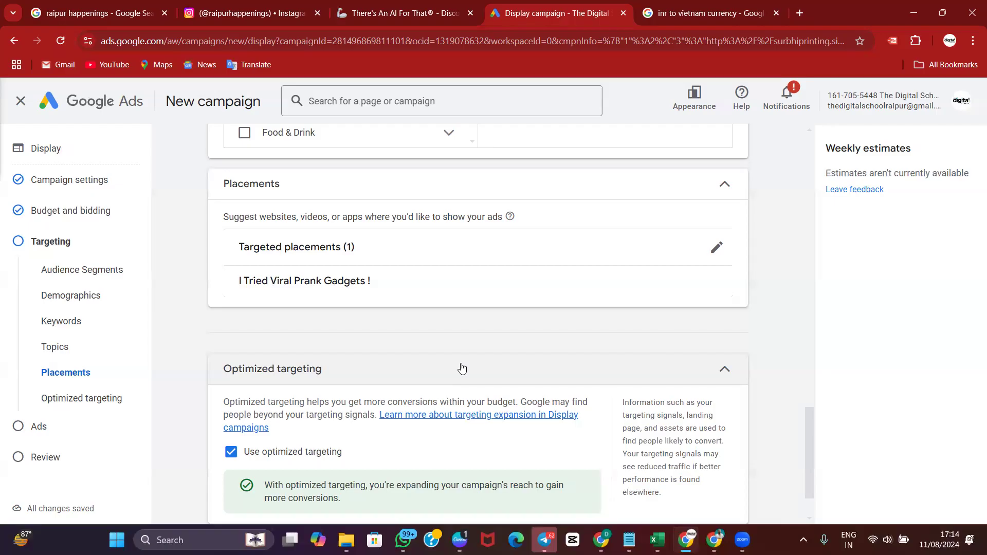
scroll(461, 368, down, 2)
Advance to ad creation and check the ad's final URL.
click(720, 480)
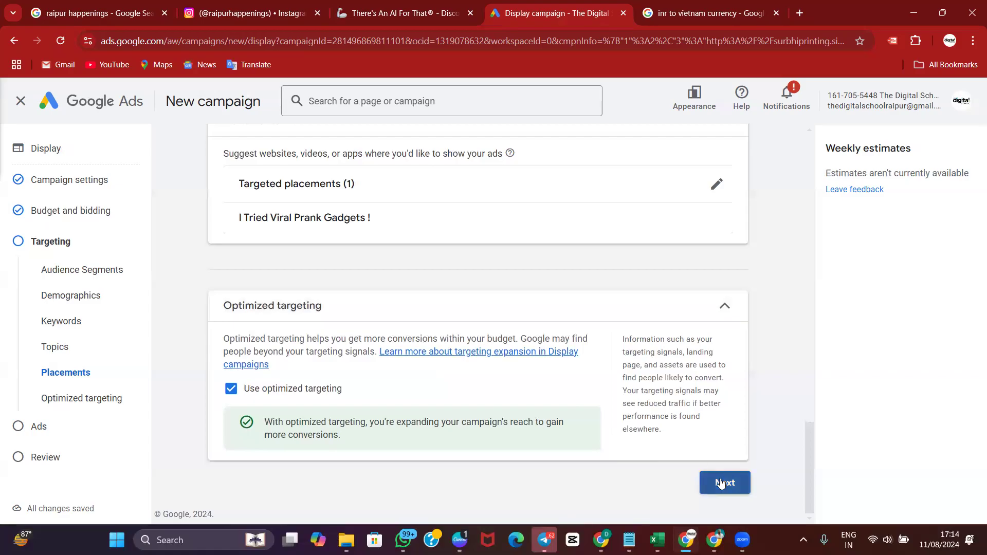
scroll(287, 257, down, 3)
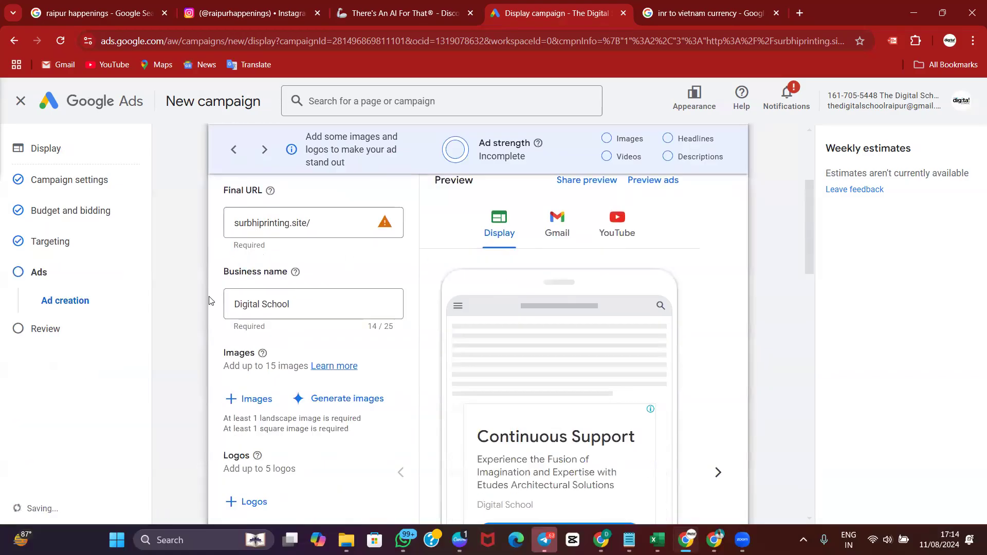
click(281, 222)
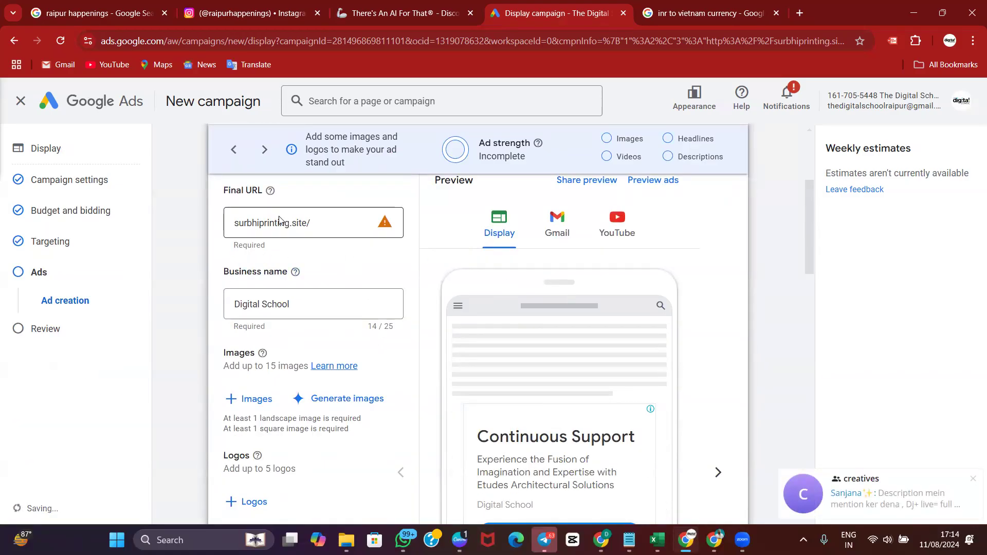
Select the business name Digital School and open the ad's click preview for surbhiprinting.site.
scroll(296, 251, down, 3)
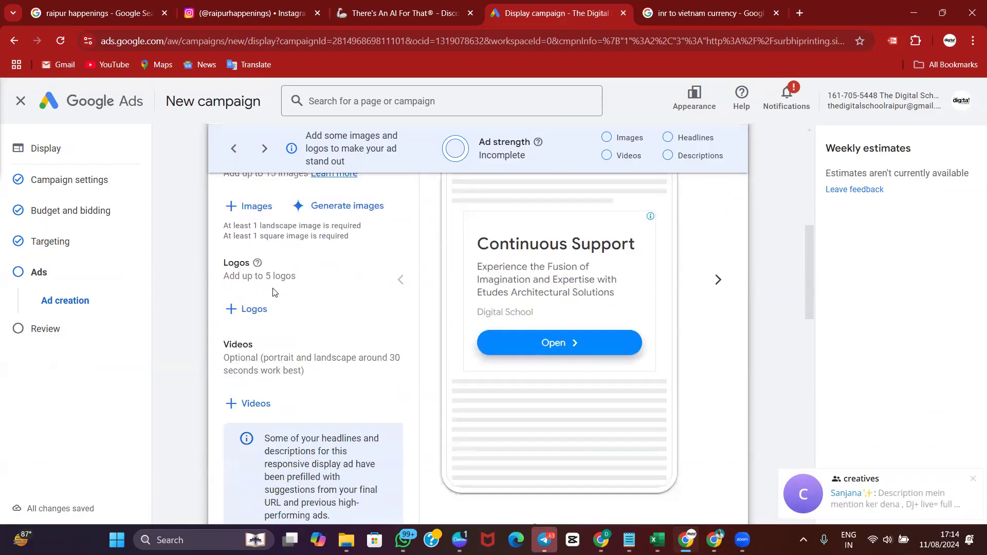
scroll(302, 348, down, 3)
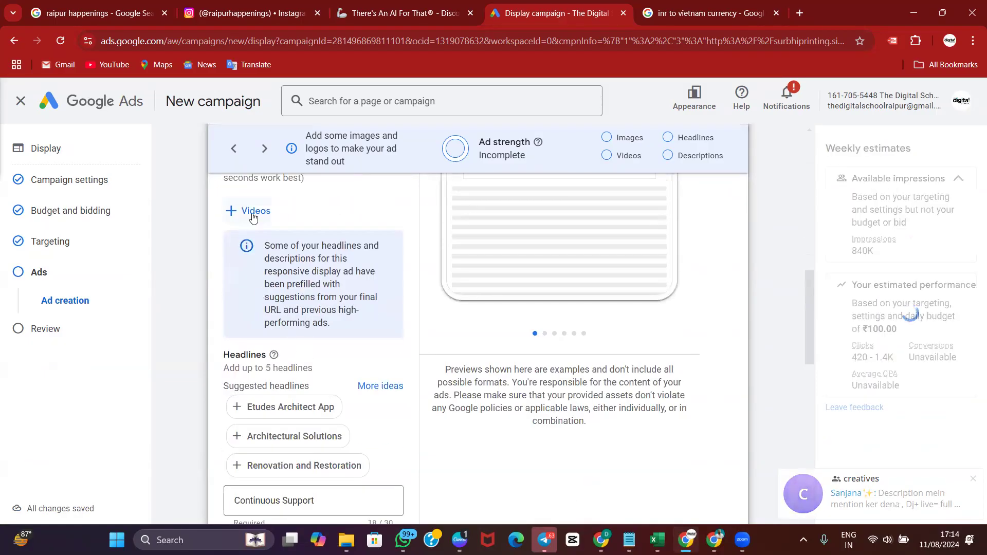
scroll(302, 243, up, 5)
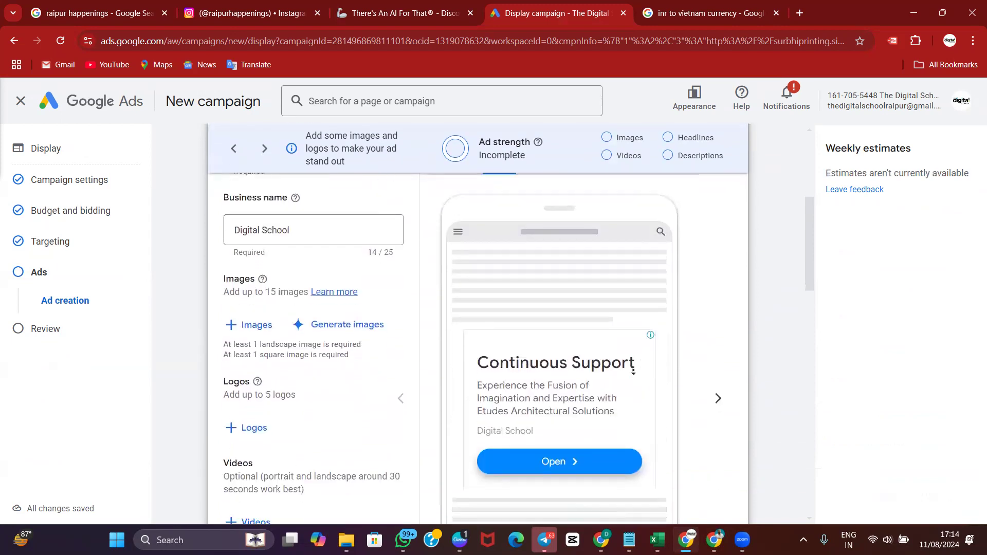
scroll(574, 429, down, 1)
scroll(484, 291, up, 1)
scroll(509, 379, down, 2)
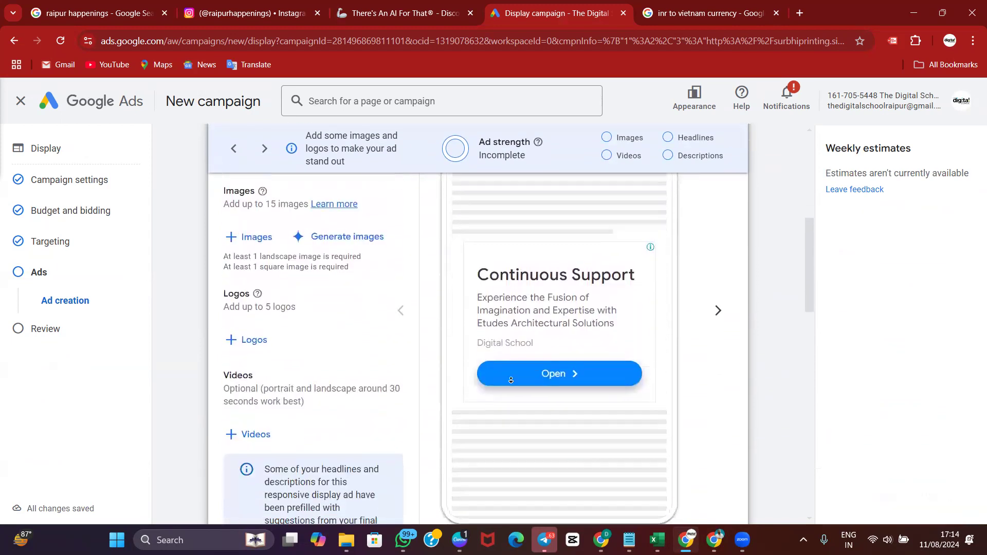
scroll(468, 376, down, 1)
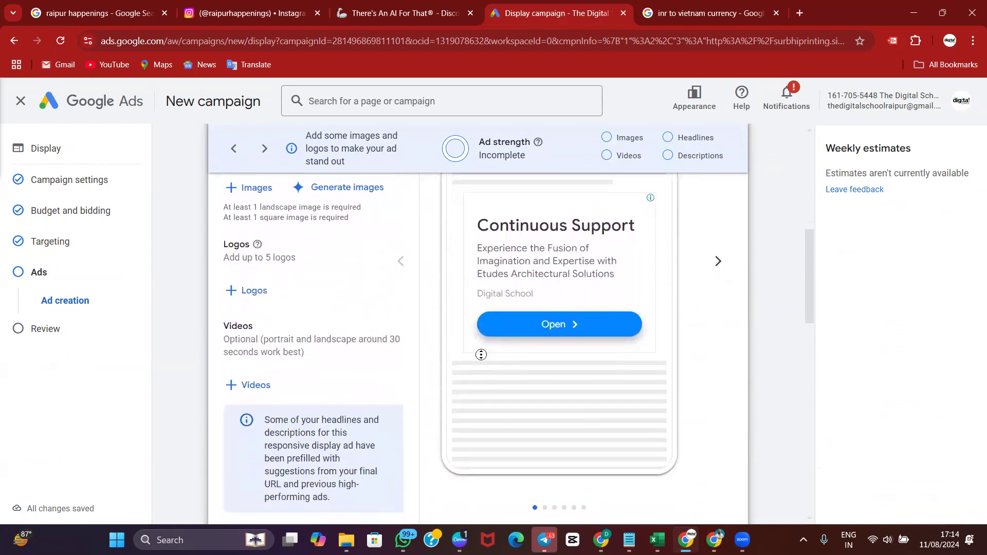
scroll(480, 354, up, 3)
scroll(279, 354, up, 3)
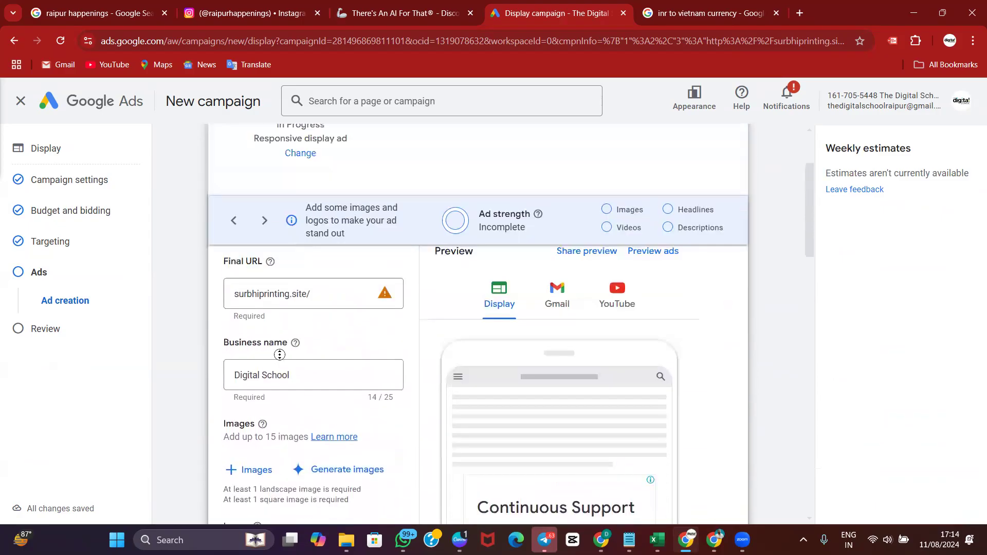
scroll(279, 355, down, 3)
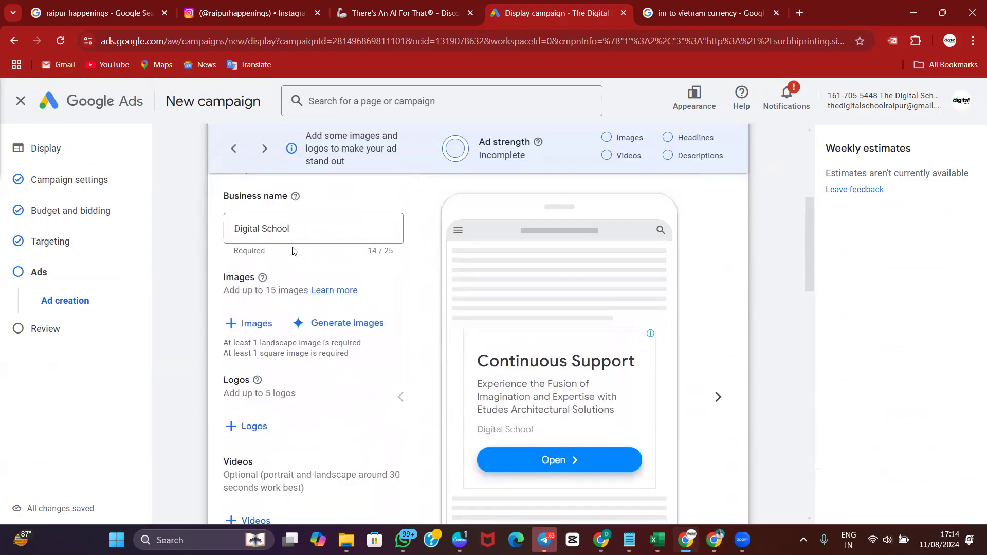
triple_click(287, 228)
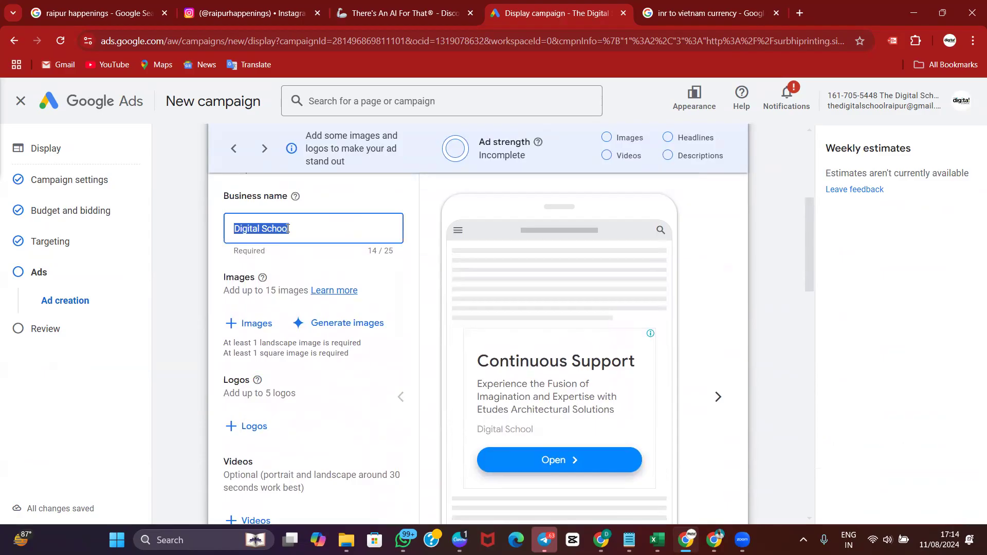
click(579, 357)
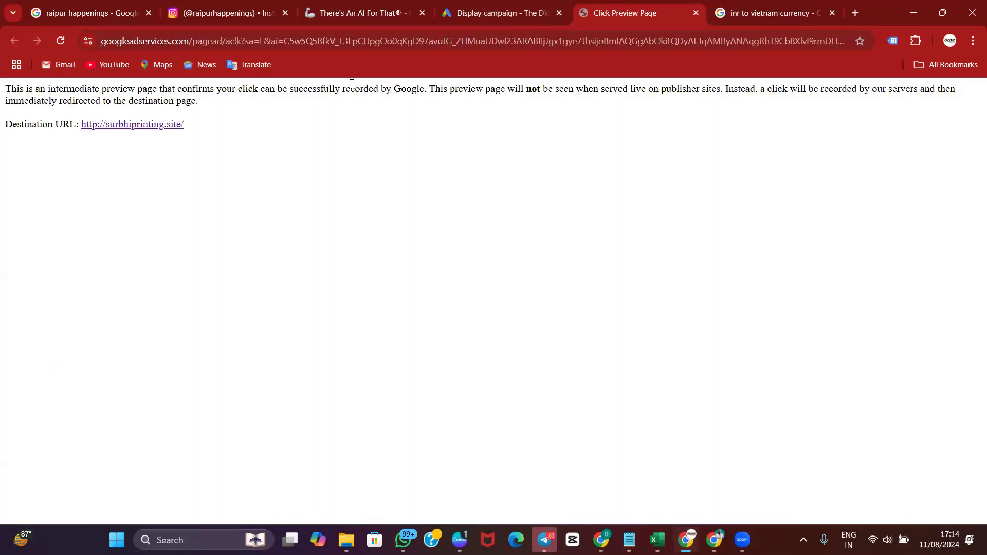
Replace the Continuous Support headline with a short hello greeting and check the ad preview.
key(ctrl+shift+Tab)
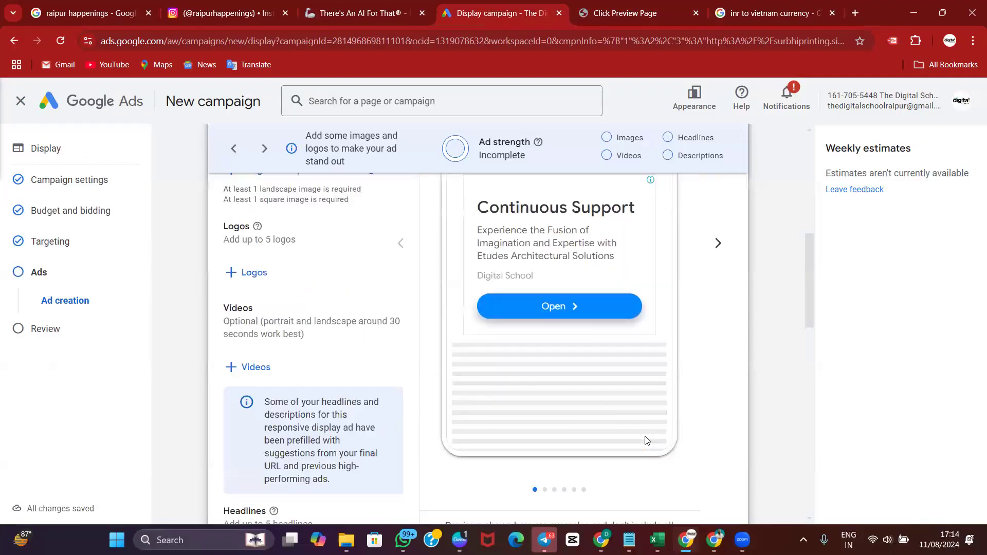
scroll(504, 419, down, 10)
scroll(388, 378, up, 6)
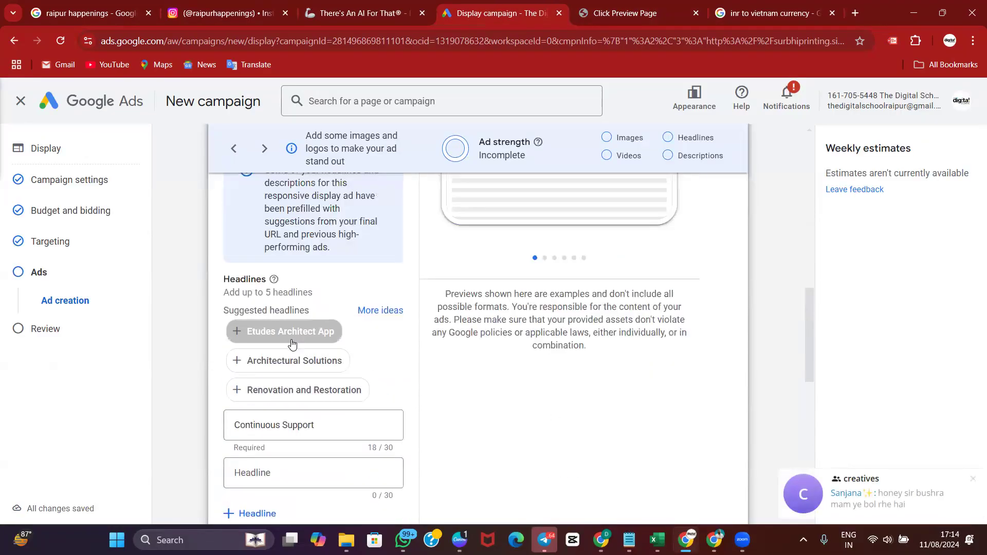
triple_click(282, 427)
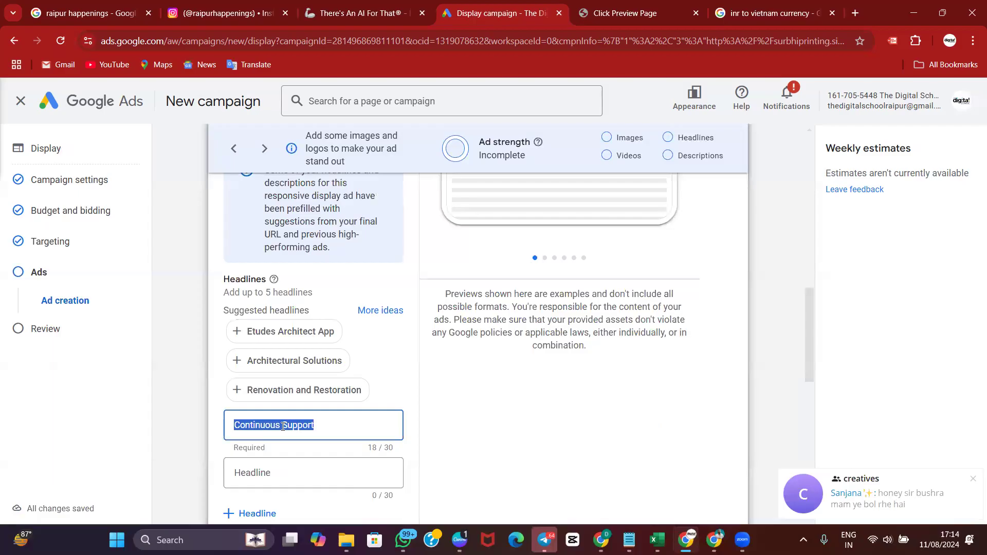
text(hello)
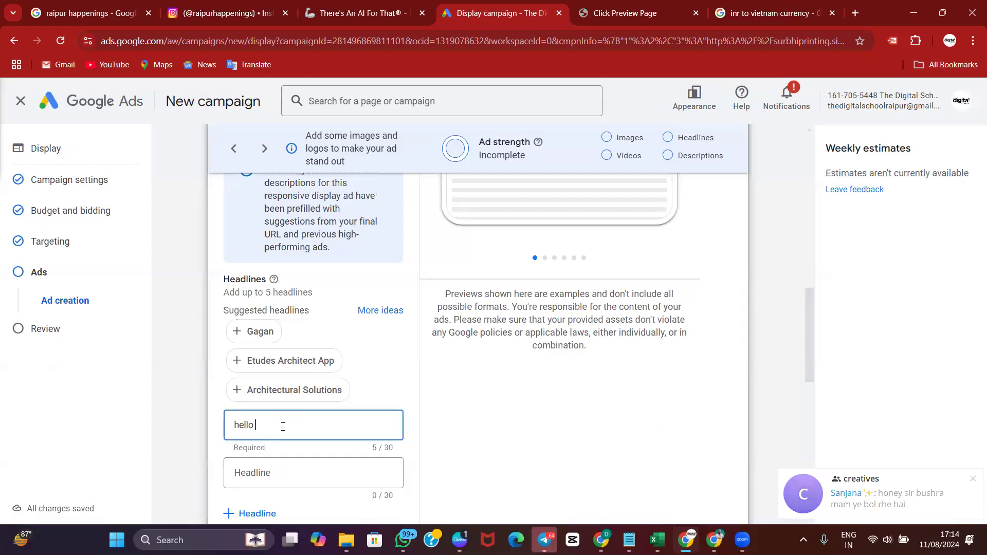
text( mohan)
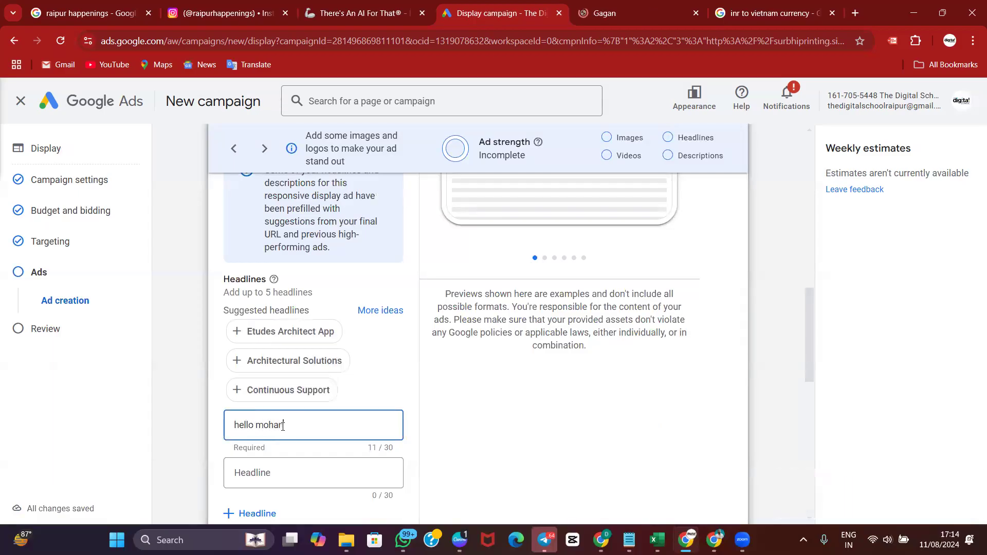
scroll(544, 411, up, 3)
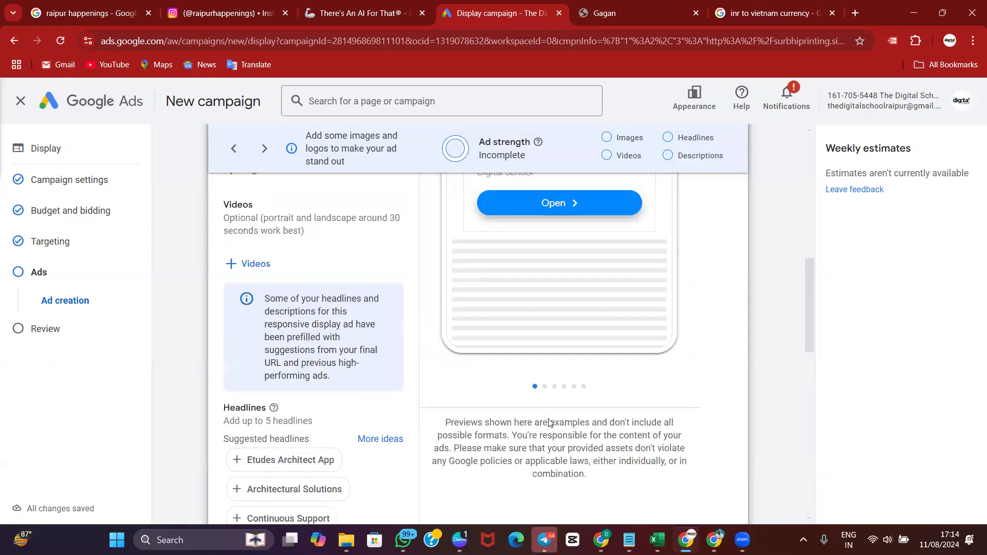
scroll(549, 422, up, 4)
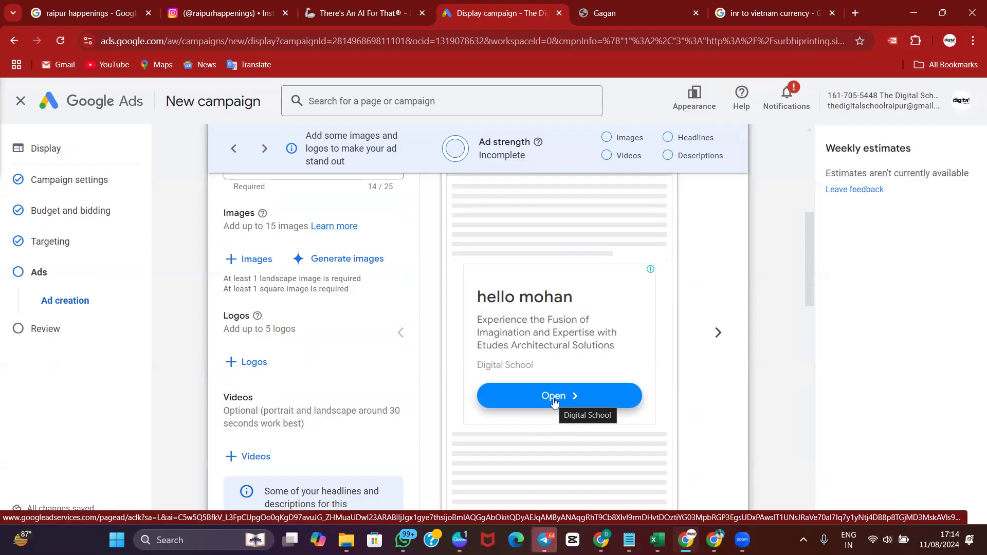
scroll(359, 422, down, 5)
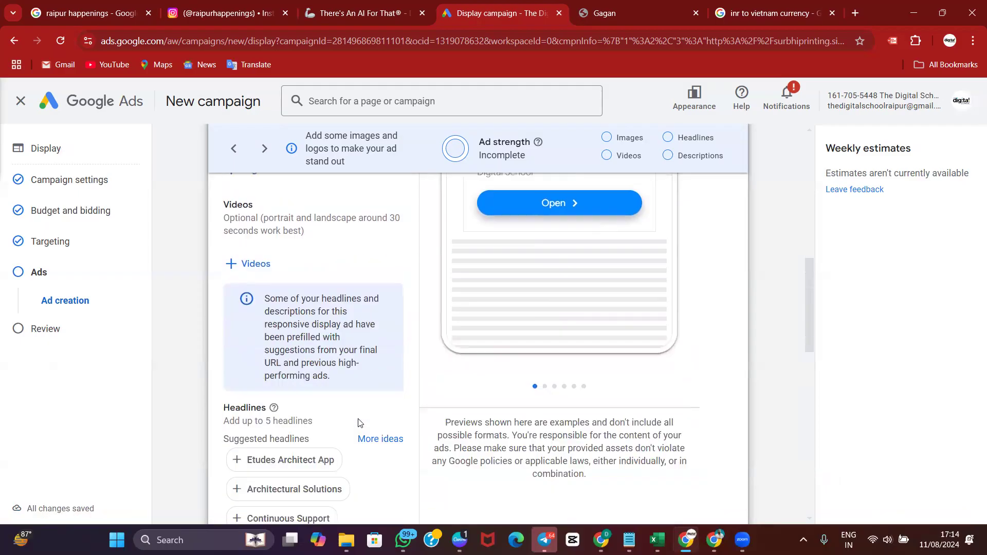
scroll(359, 407, up, 3)
scroll(358, 406, up, 5)
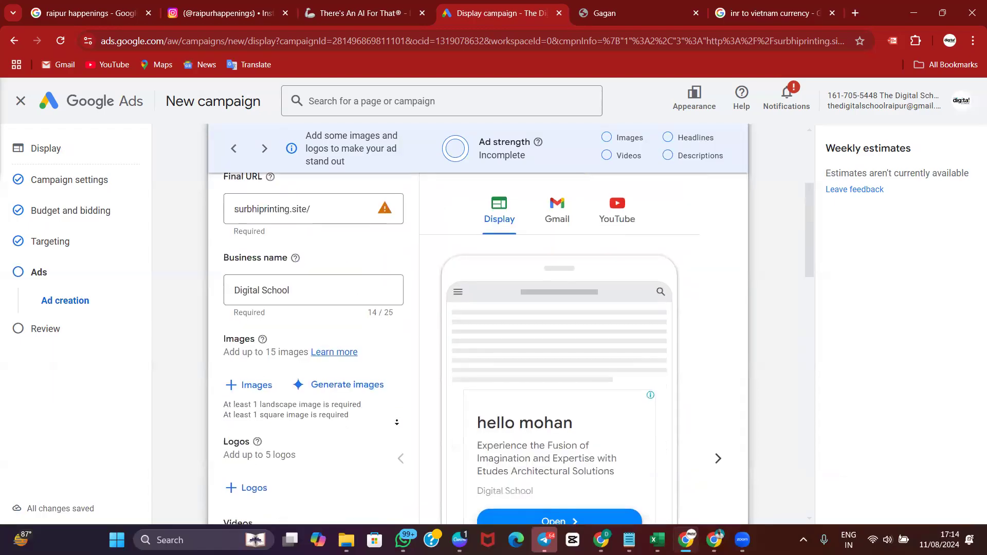
scroll(633, 420, down, 1)
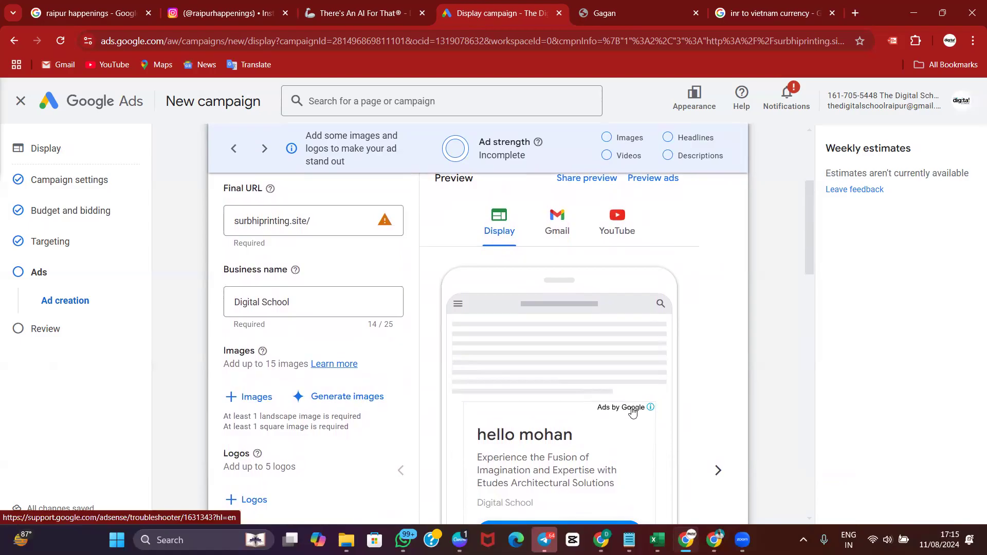
scroll(495, 409, down, 3)
scroll(494, 409, down, 15)
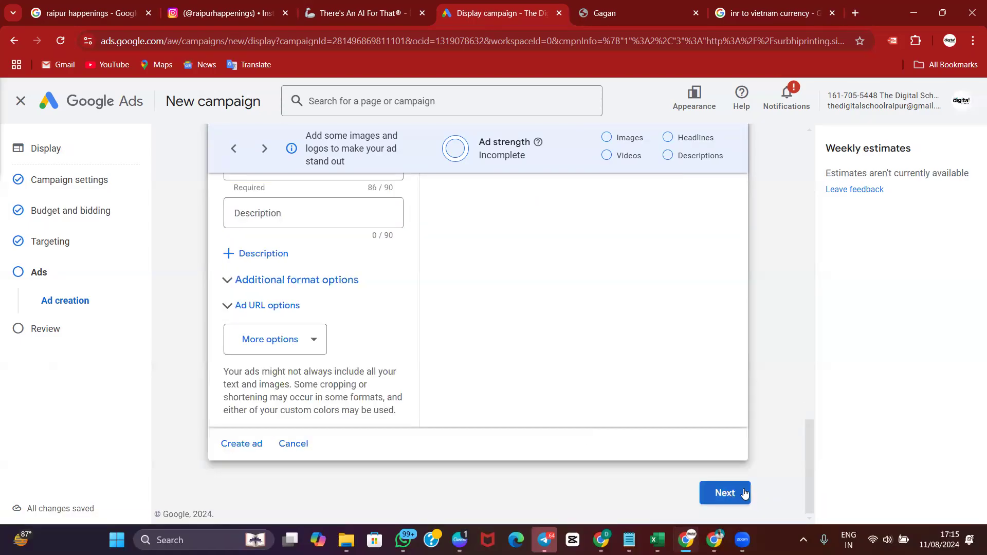
Move on to the campaign review, dismissing the identity confirmation prompt.
click(725, 493)
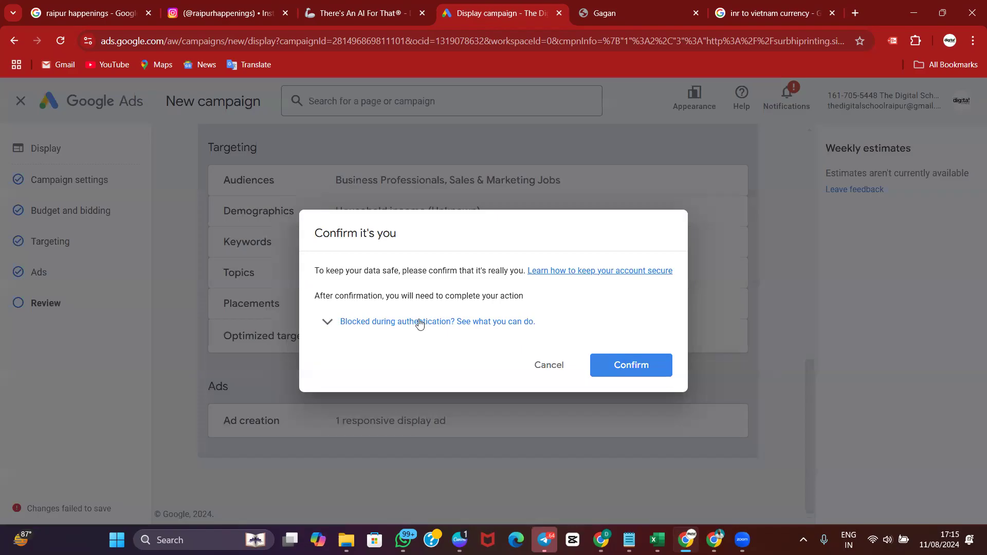
click(452, 322)
click(643, 395)
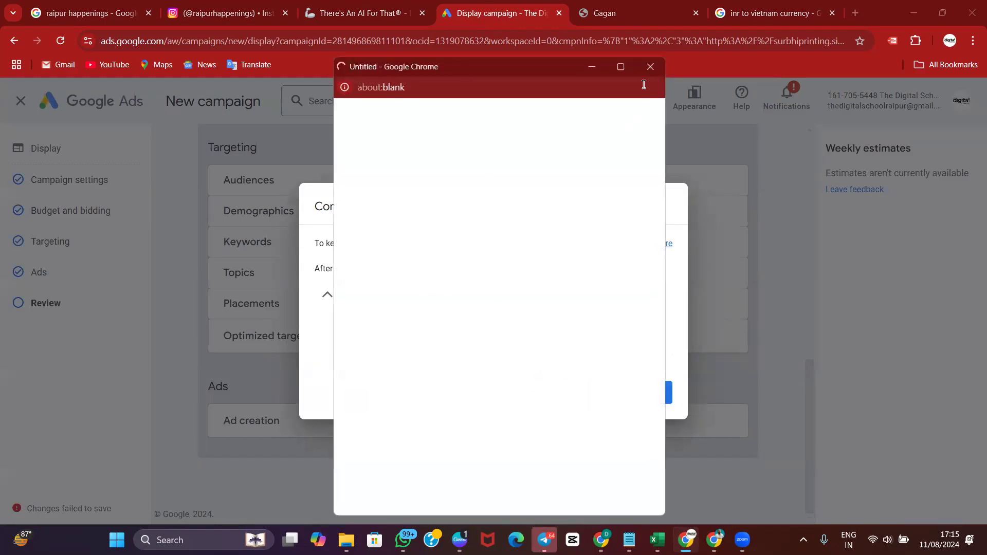
click(652, 67)
click(541, 394)
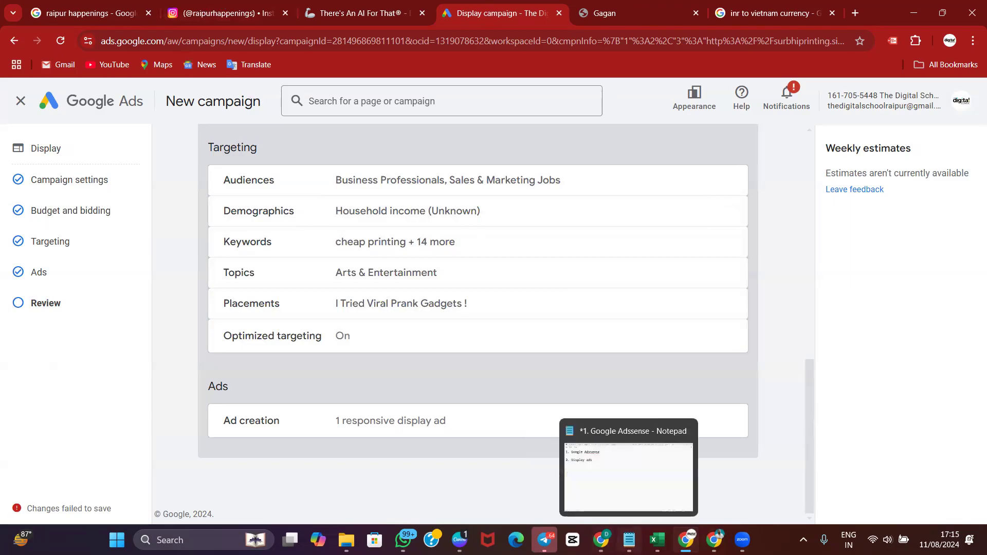
In Notepad, add a '3. yt' line below the Display ads entry of the earning list.
click(629, 539)
drag(67, 69, 368, 95)
drag(68, 133, 278, 143)
click(270, 132)
key(Return)
text(3. yt)
key(Return)
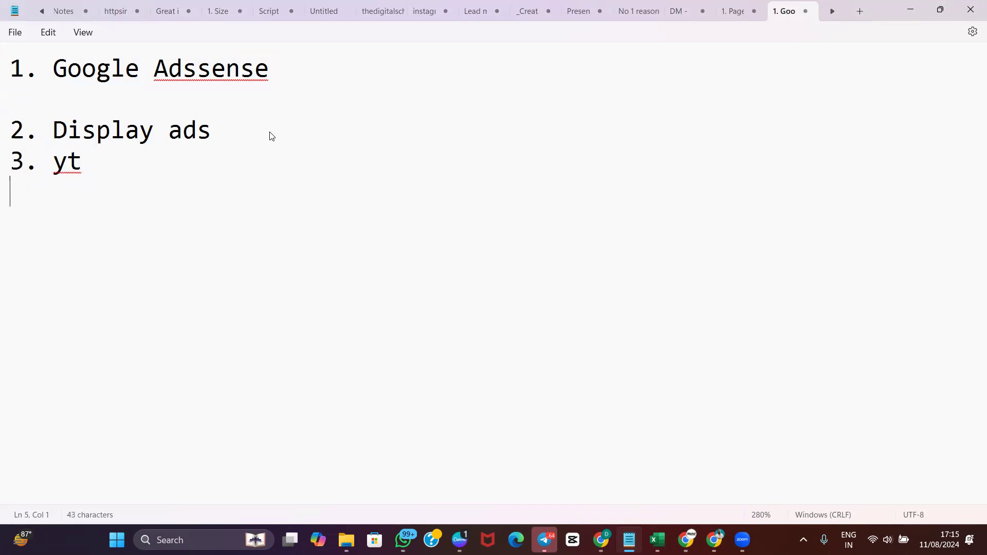
Add sub-item 'a. Monetization', correcting the misspelled Monitization with a spelling suggestion.
text(a. Moni)
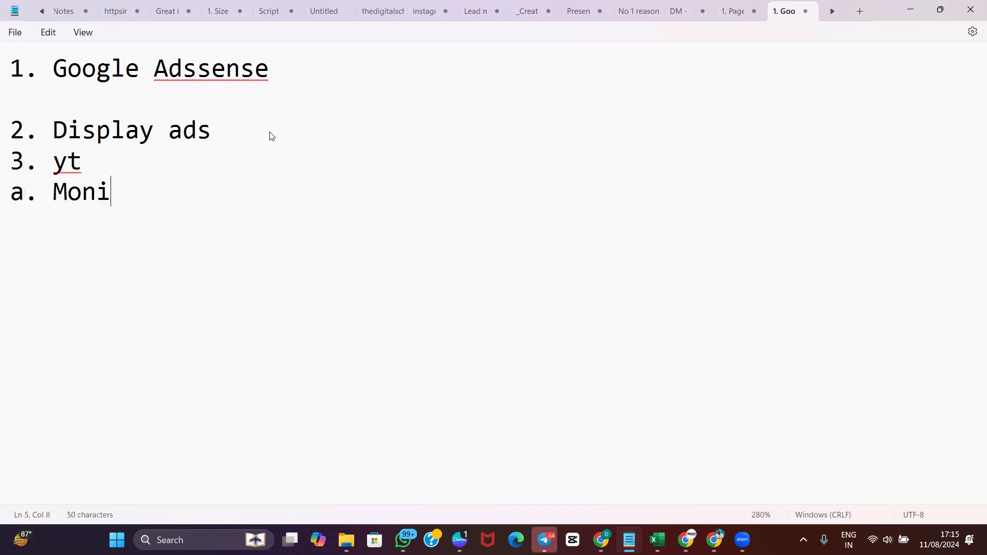
text(tization)
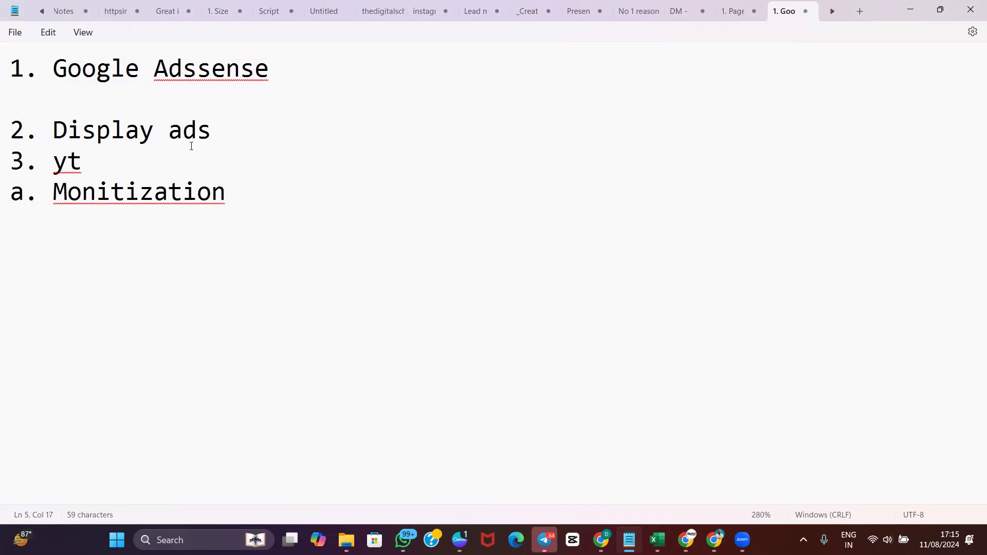
right_click(155, 207)
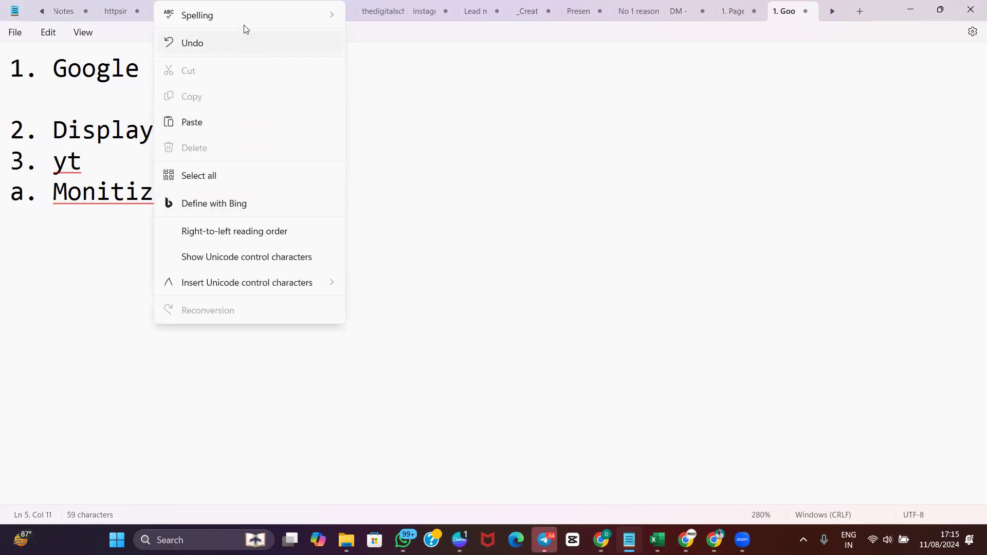
mouse_move(250, 20)
click(379, 42)
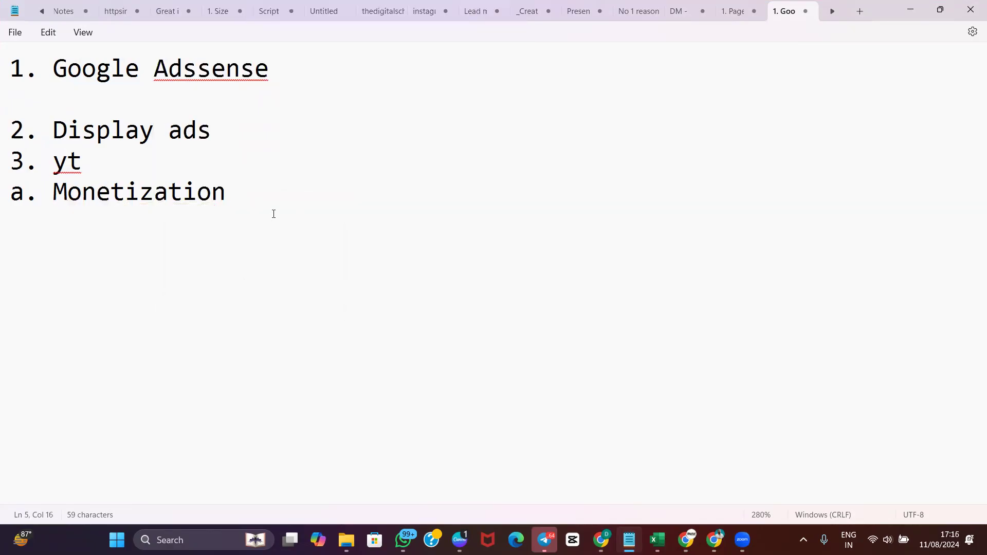
Add sub-items 'b. Affiliate Marketing' and 'c. merch', then delete the lowercase m of merch.
key(Return)
text(b. Affi)
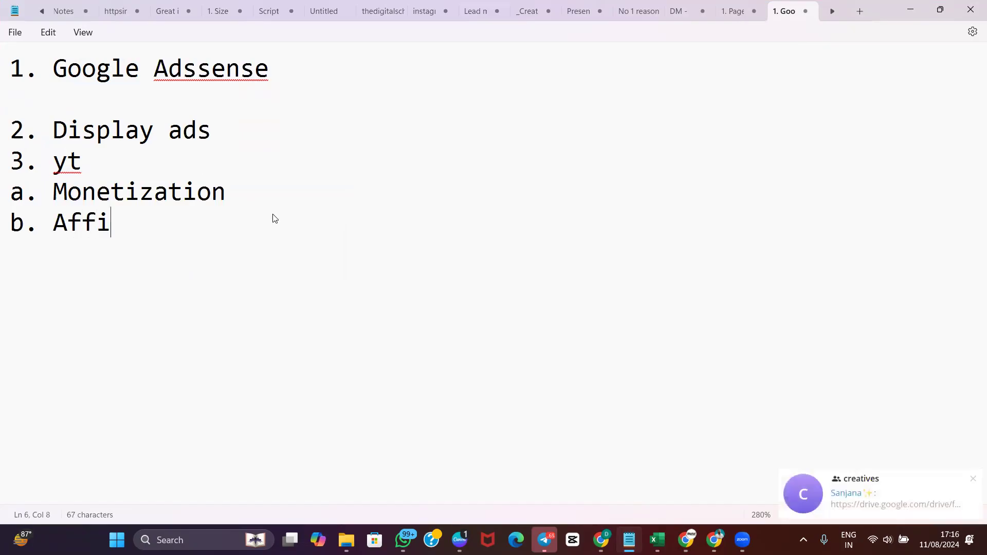
text(liate M)
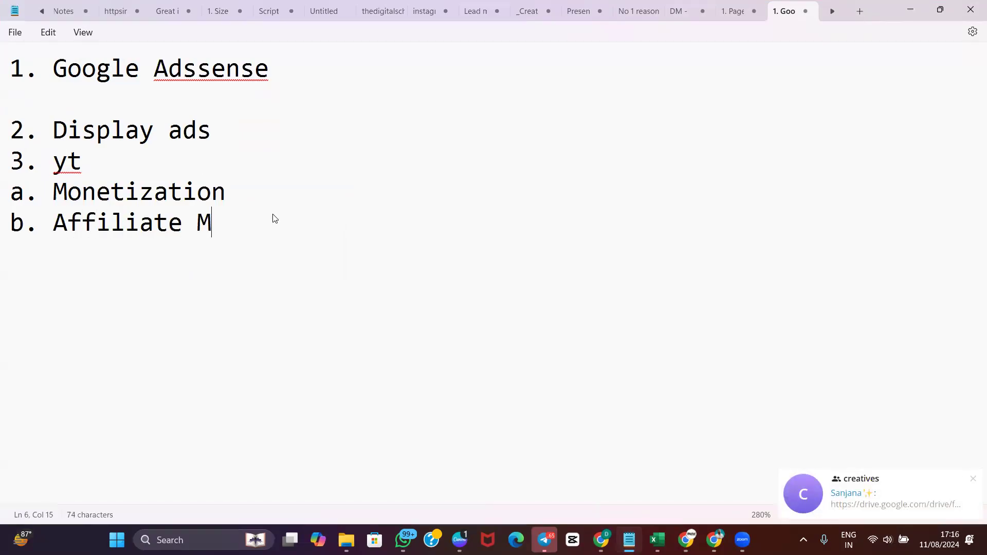
text(arketing)
key(Return)
text(c. )
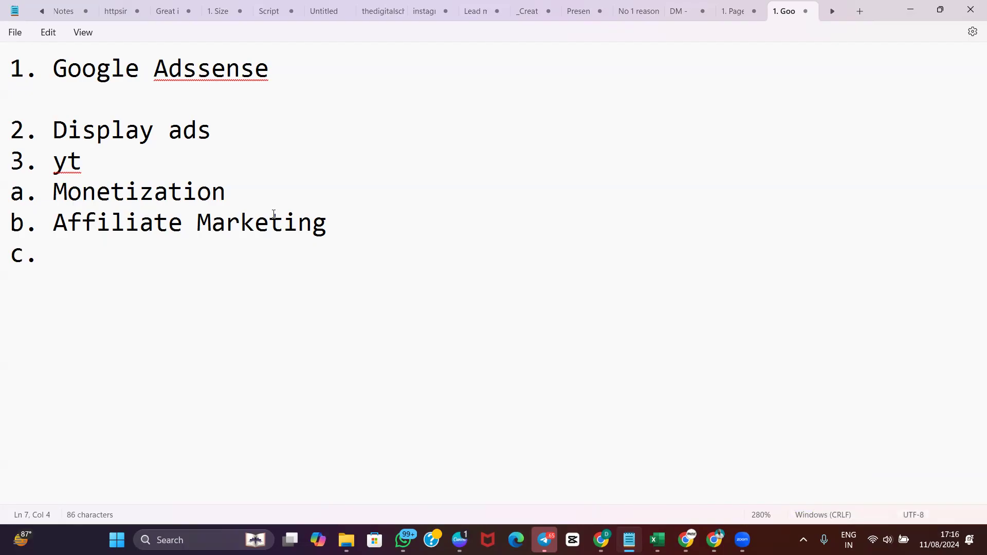
text(merch)
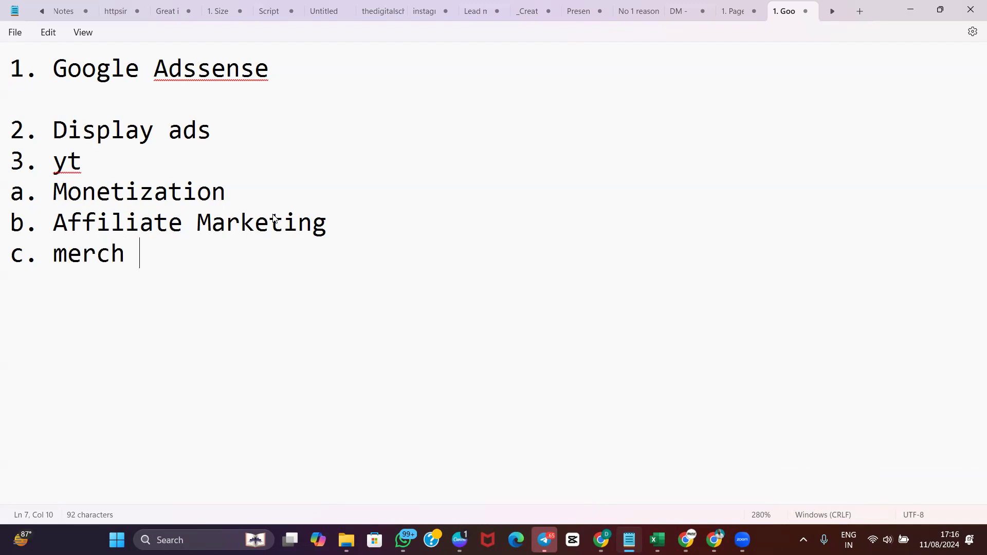
key(Left)
key(Left)
key(Left)
key(Left)
key(Left)
key(BackSpace)
Capitalise Merch and add the sub-item 'd. Sponspor' below it.
text(M)
key(Right)
key(Right)
key(Right)
key(Right)
key(Return)
text(d. )
text(Sponasor)
key(BackSpace)
key(BackSpace)
key(BackSpace)
key(BackSpace)
key(BackSpace)
text(spor)
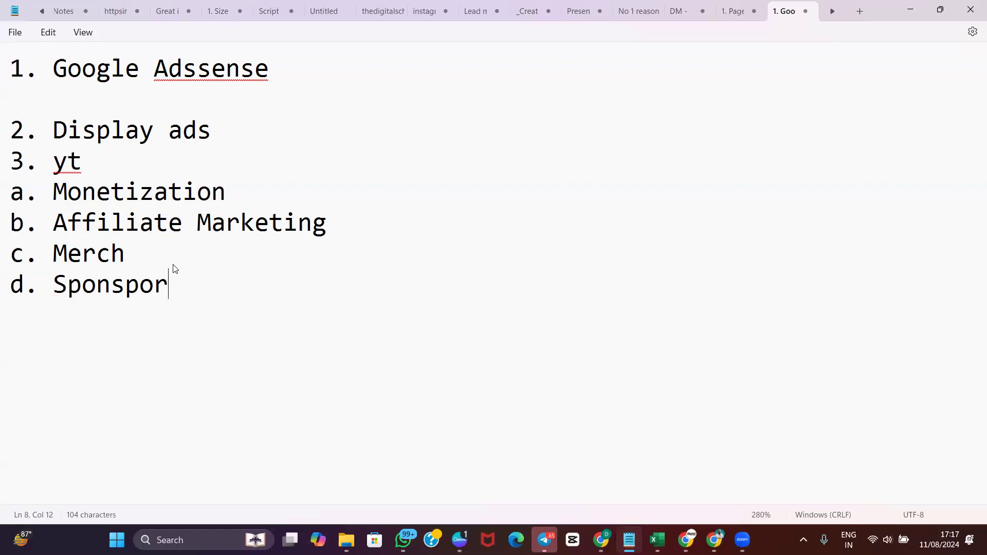
Highlight the Sponspor and Affiliate Marketing lines while explaining them.
triple_click(146, 301)
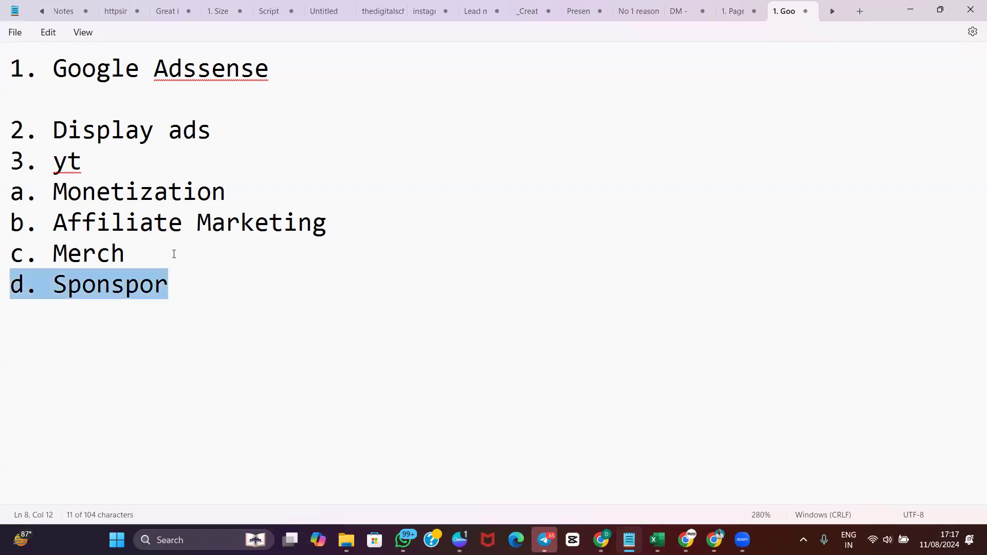
triple_click(196, 226)
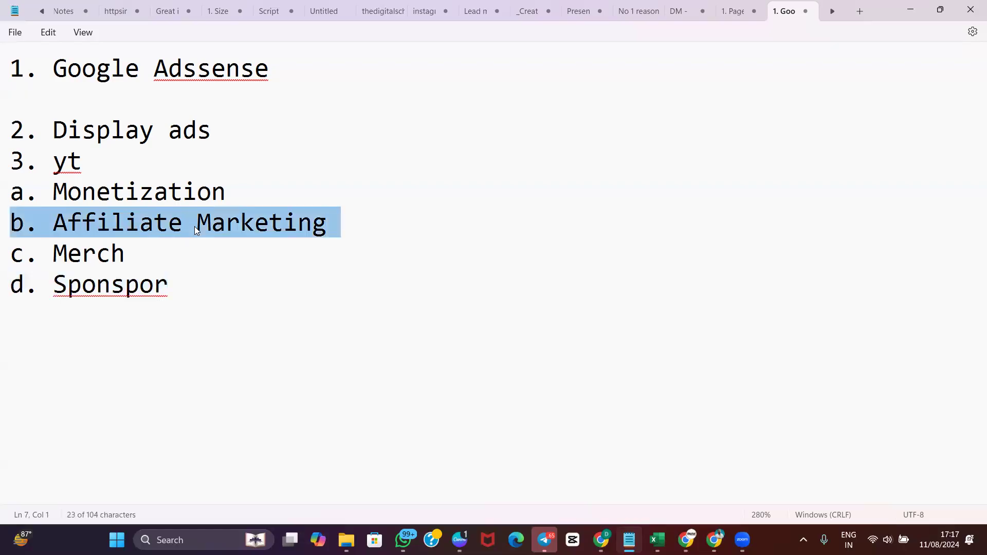
triple_click(153, 291)
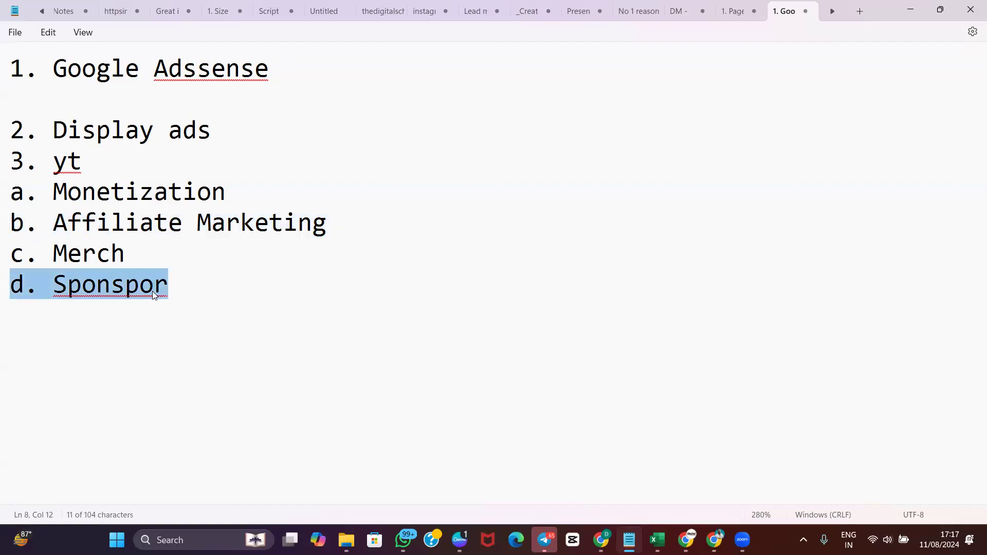
double_click(152, 227)
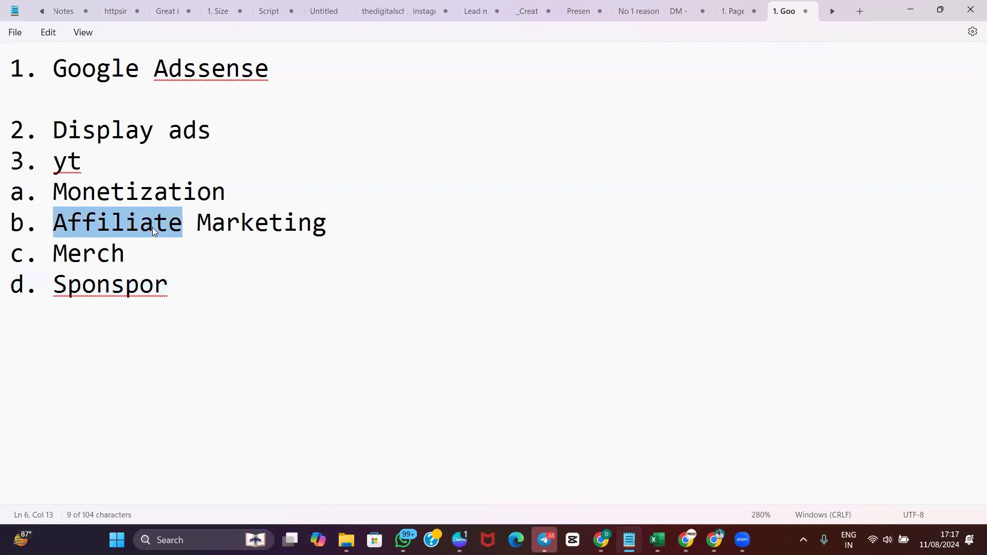
Add the sub-item 'e. 1-1 consultation' below Sponspor.
click(208, 293)
key(Return)
text(e. )
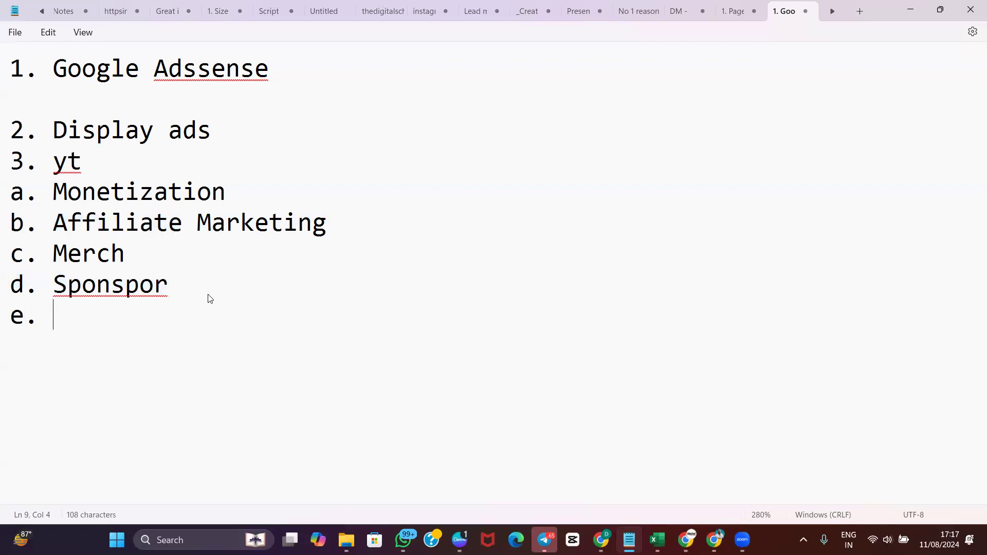
text(1-1)
key(alt)
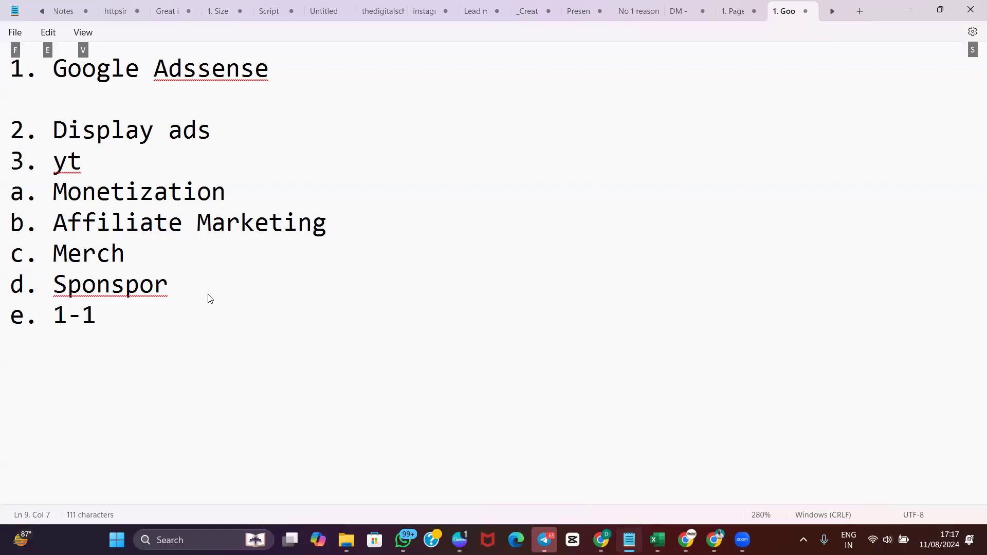
click(181, 313)
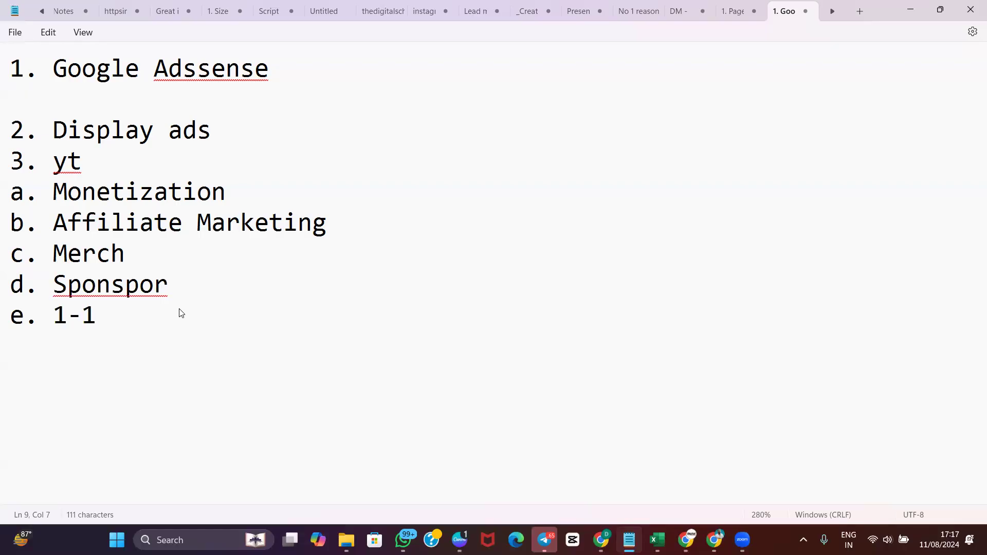
text(consultation)
key(Return)
Add sub-items 'f. Product / Service', 'g. live' and 'h. membership', fixing typos along the way.
text(f)
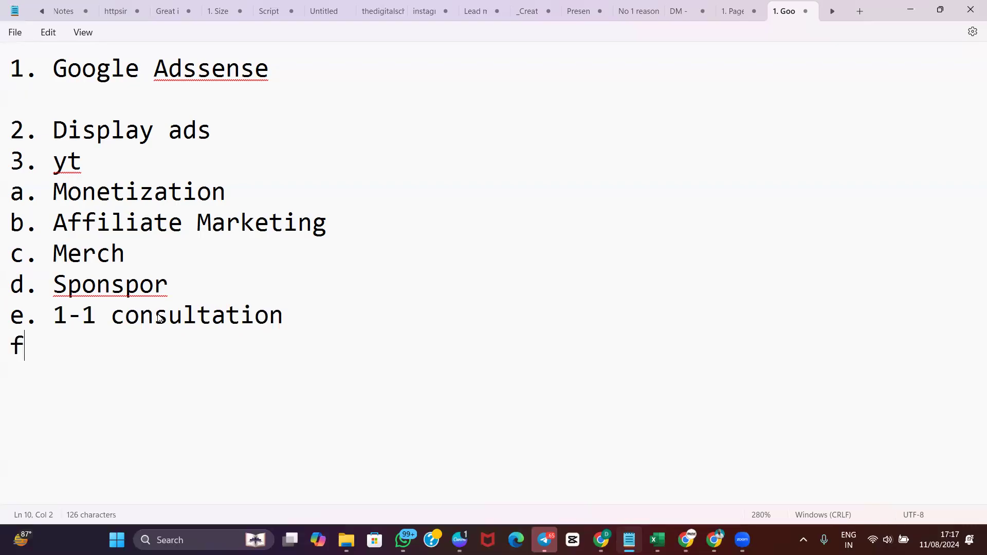
text(. Product n)
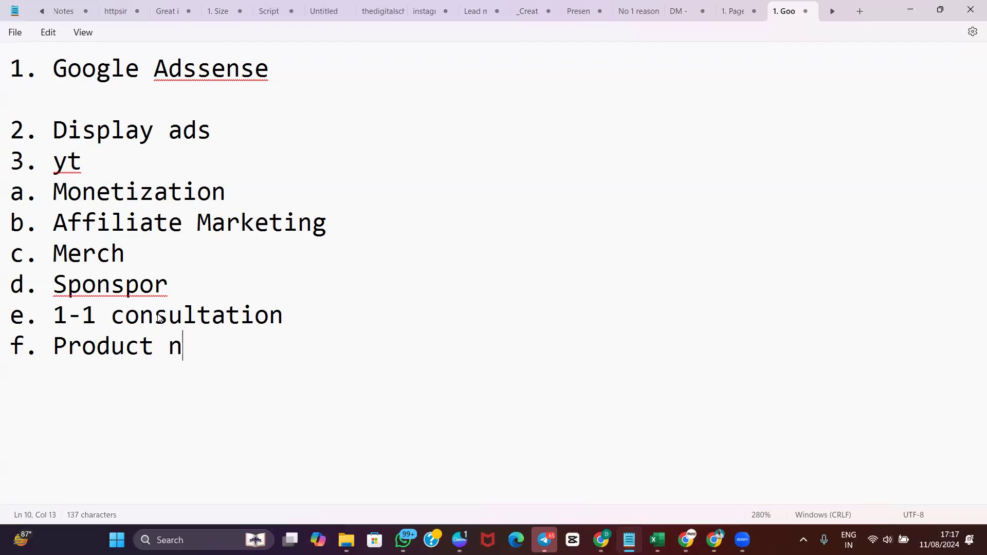
key(BackSpace)
text(/ Ser)
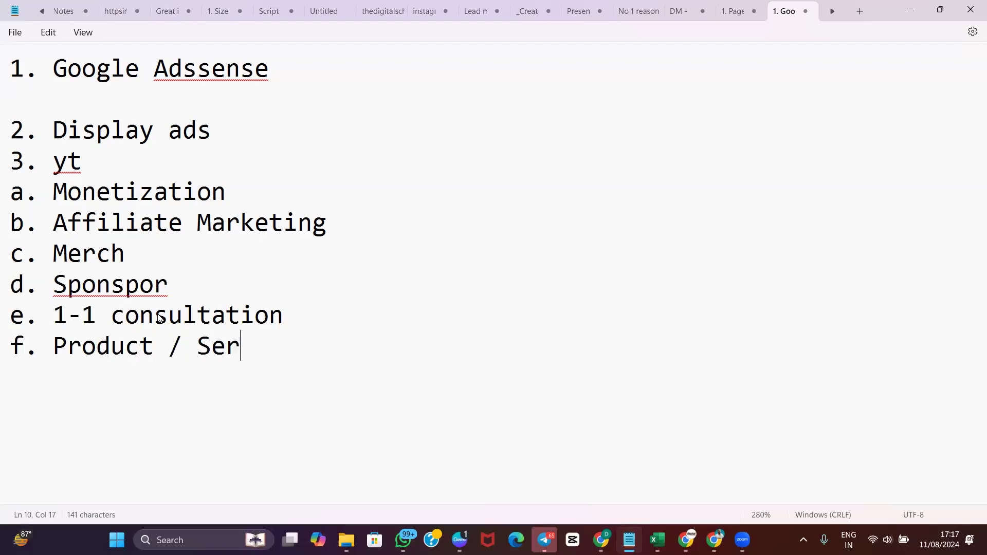
text(vice)
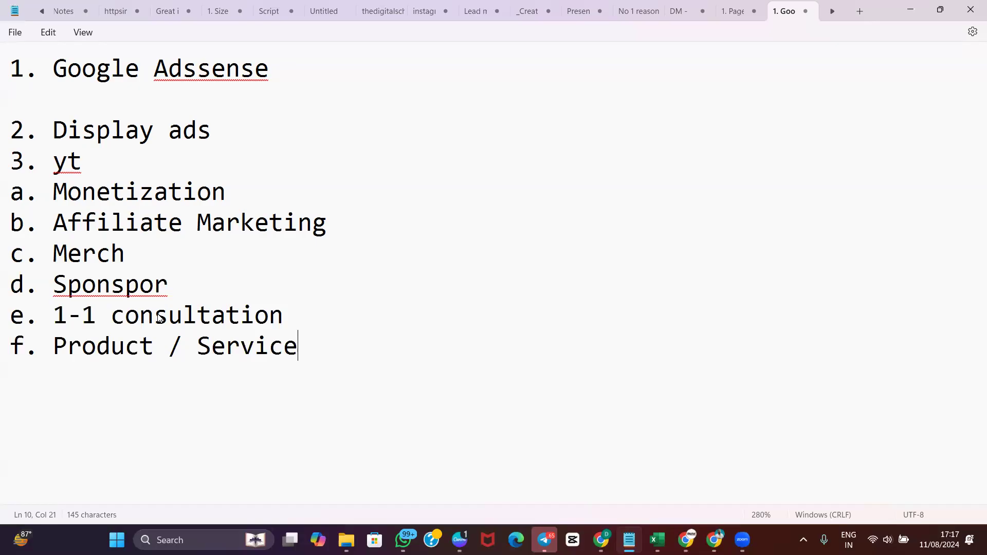
key(Return)
text(g. live)
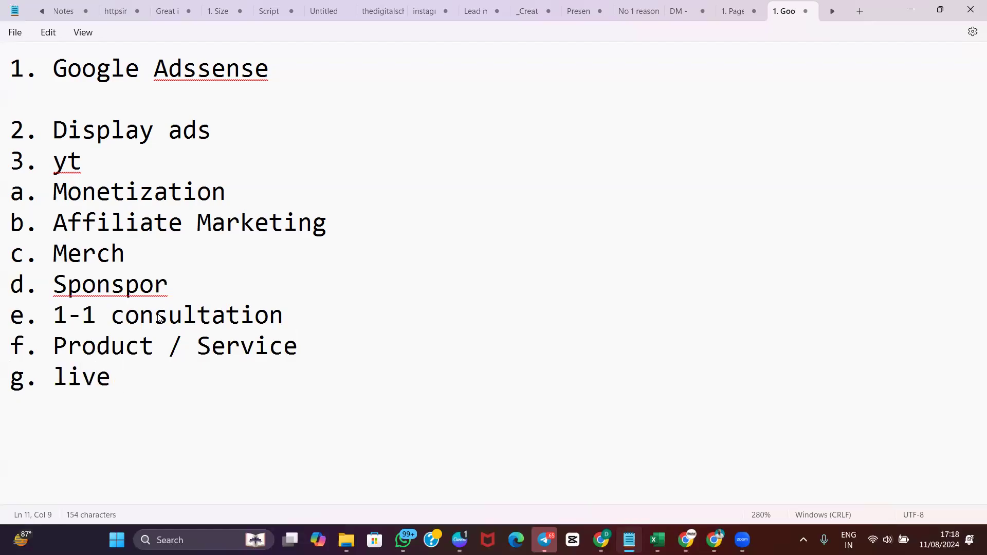
key(Return)
text(h. membershit)
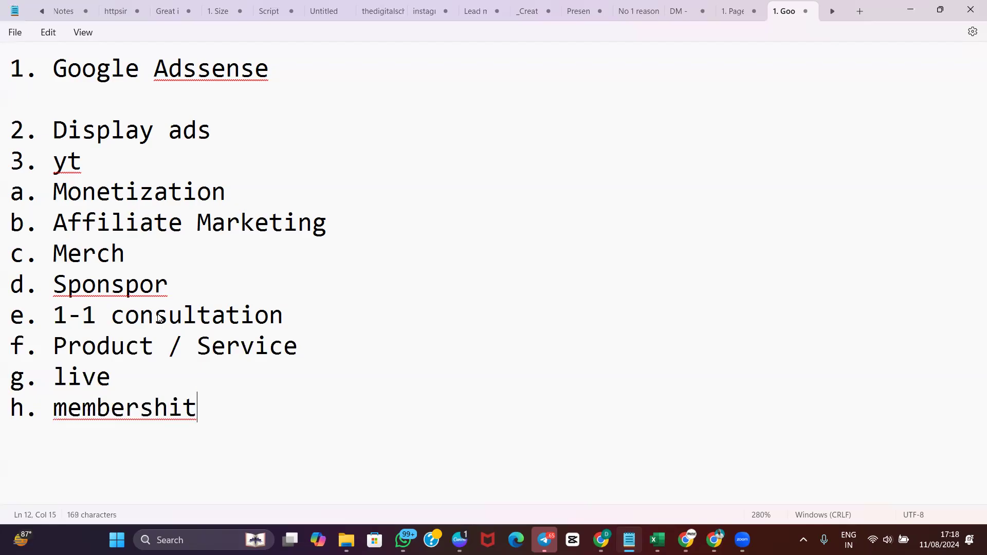
key(BackSpace)
text(p)
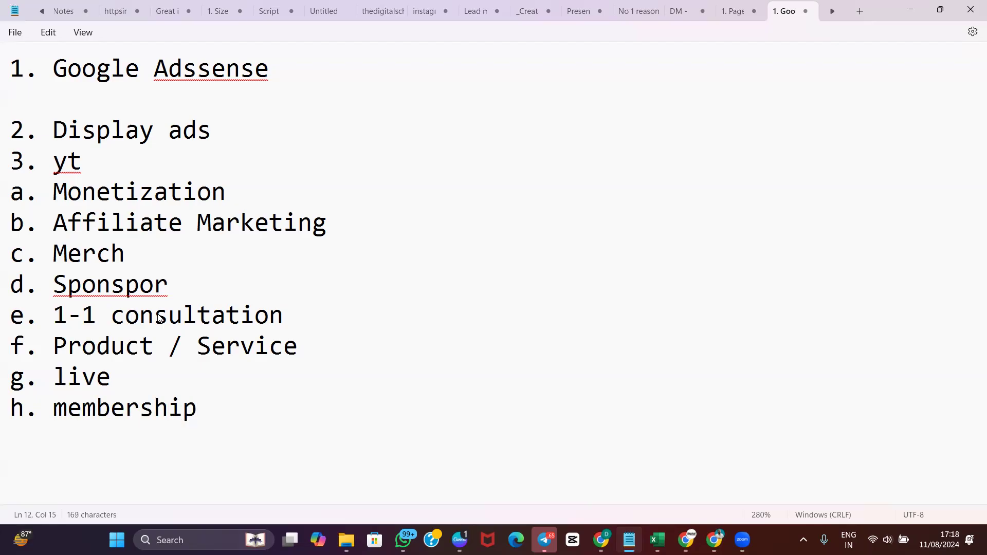